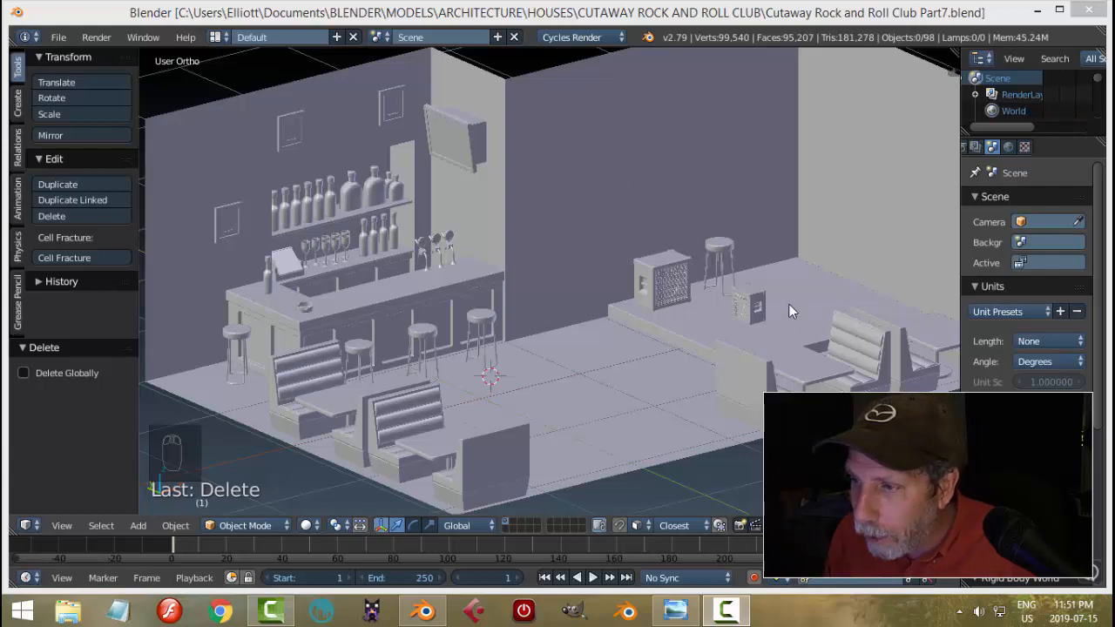
# Examine the amplifiers on the stage, and switch to Windows Photo Viewer to examine the stage in the rock bar reference image.
pyautogui.moveTo(788, 303)
pyautogui.mouseDown(button='middle')
pyautogui.moveTo(761, 310)
pyautogui.moveTo(792, 288)
pyautogui.mouseUp(button='middle')
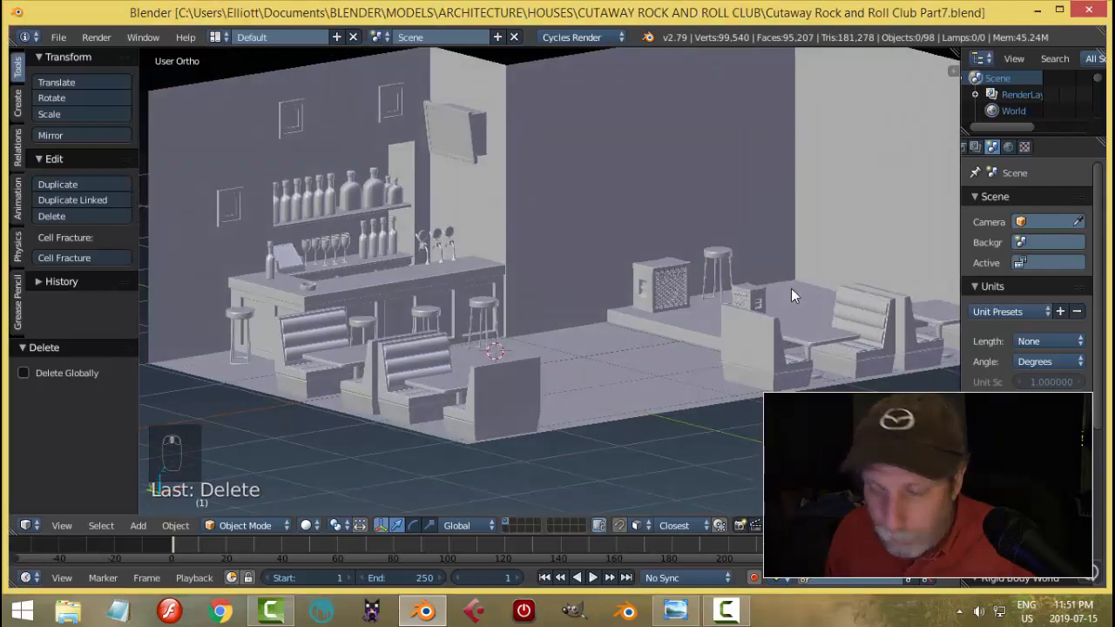
pyautogui.scroll(6, 694, 302)
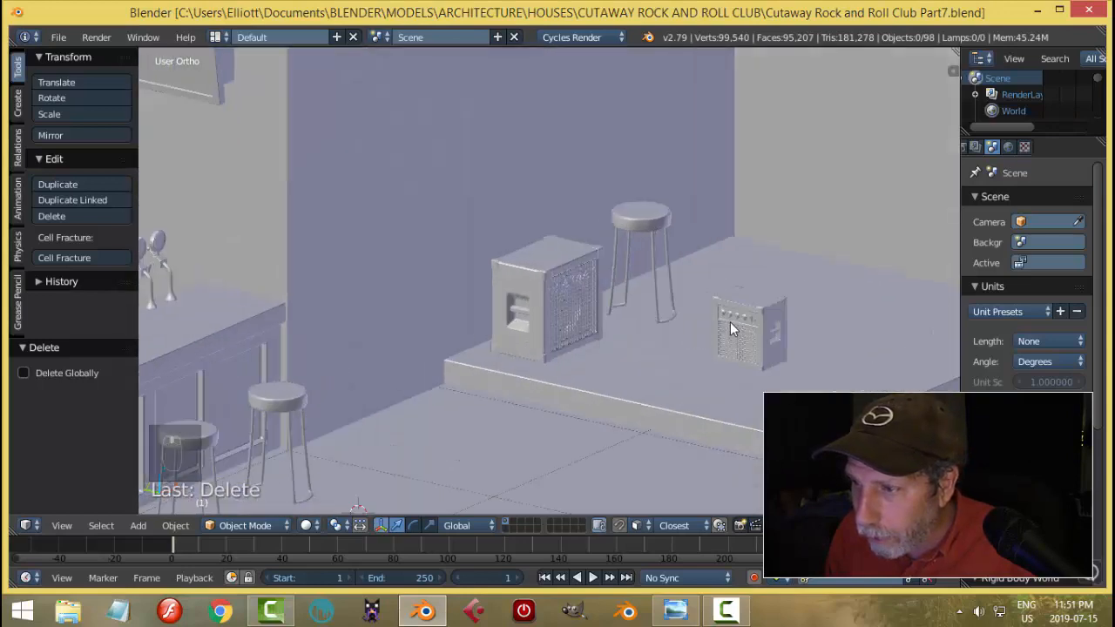
pyautogui.scroll(1, 730, 323)
pyautogui.keyDown('shift'); pyautogui.moveTo(730, 322); pyautogui.dragTo(470, 277, button='middle'); pyautogui.keyUp('shift')
pyautogui.scroll(6, 524, 306)
pyautogui.scroll(-5, 524, 305)
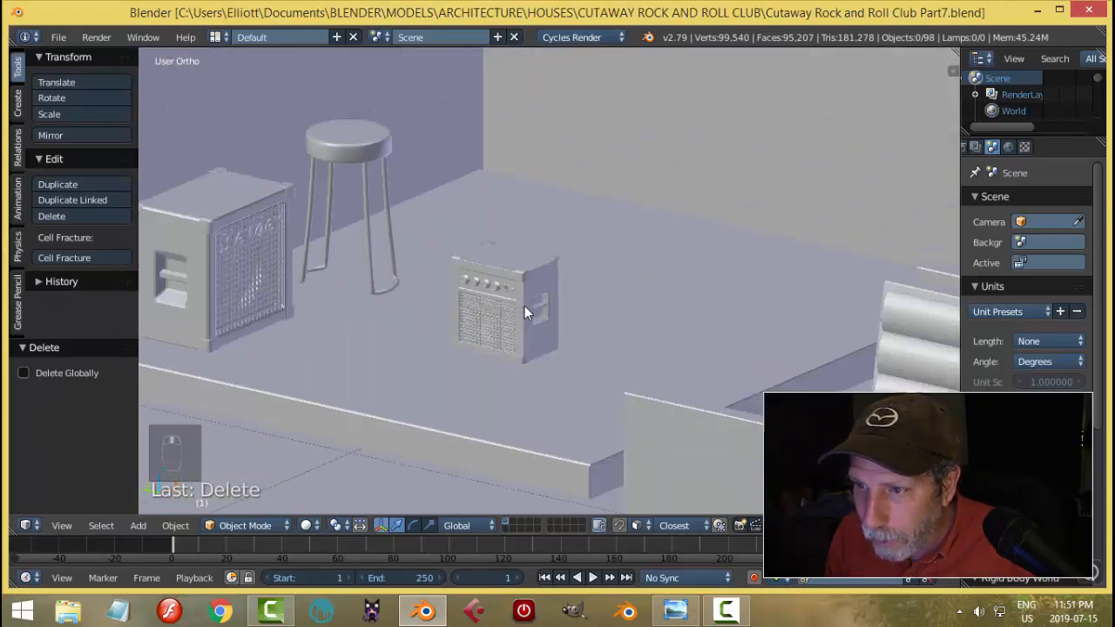
pyautogui.scroll(-3, 525, 306)
pyautogui.moveTo(587, 312); pyautogui.dragTo(556, 345, button='middle')
pyautogui.click(665, 604)
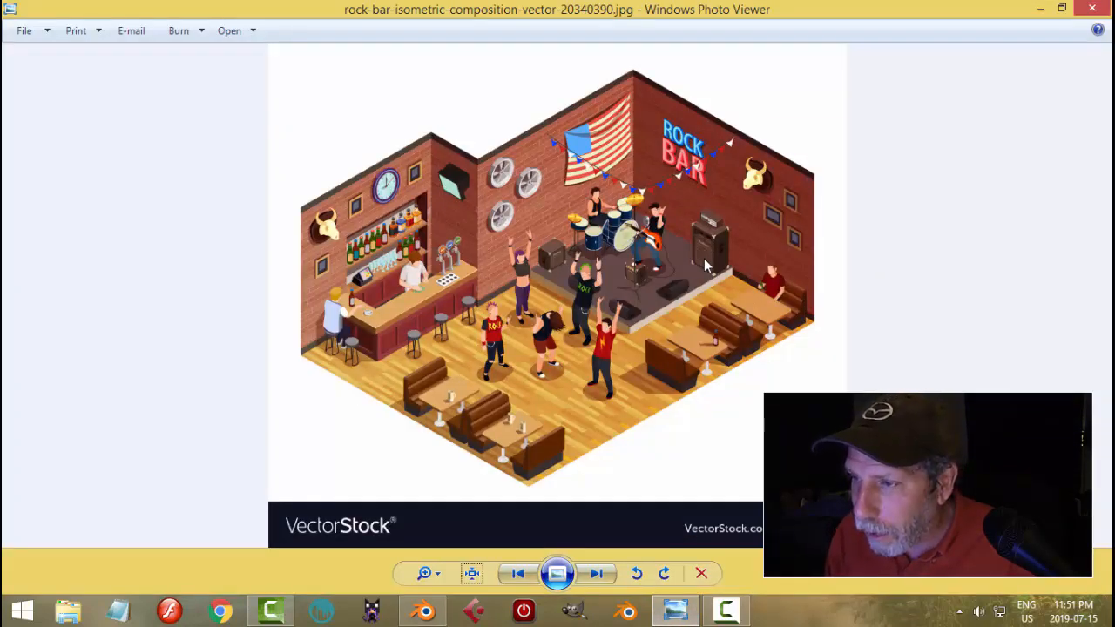
pyautogui.scroll(2, 704, 258)
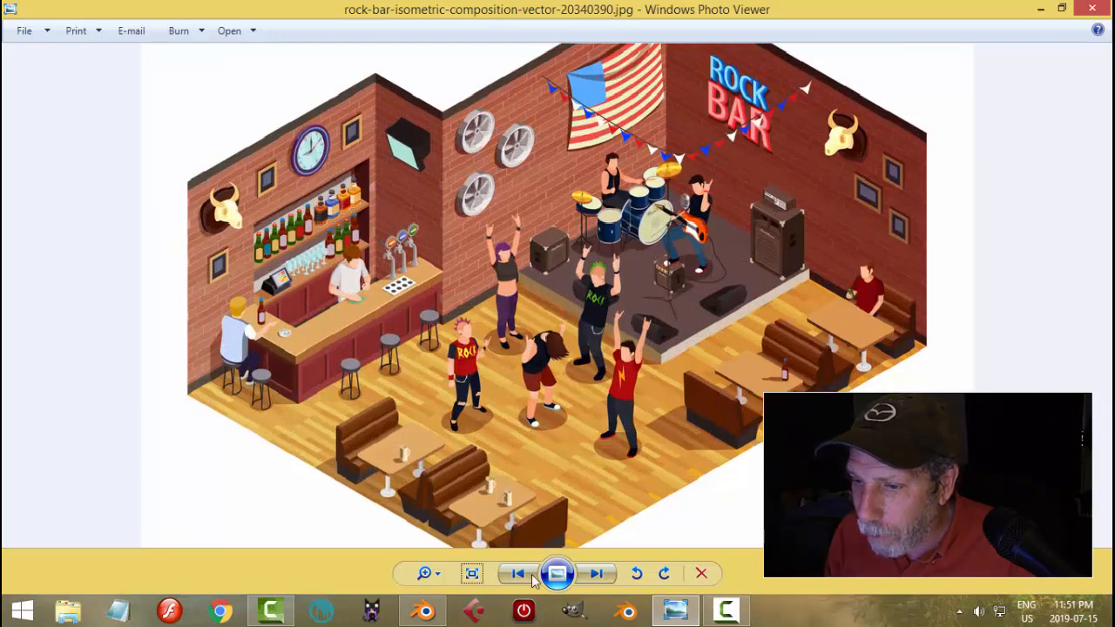
# Switch back to Blender and duplicate the stage platform's top face, raising the copy about 0.086 along Z.
pyautogui.click(425, 611)
pyautogui.press('Tab')
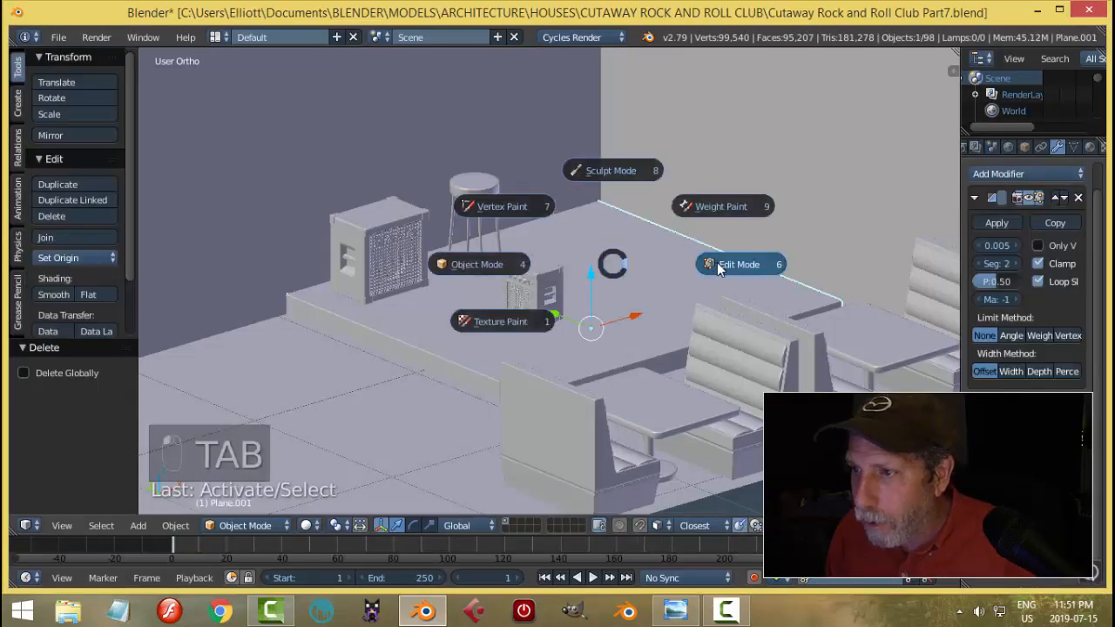
pyautogui.click(717, 262)
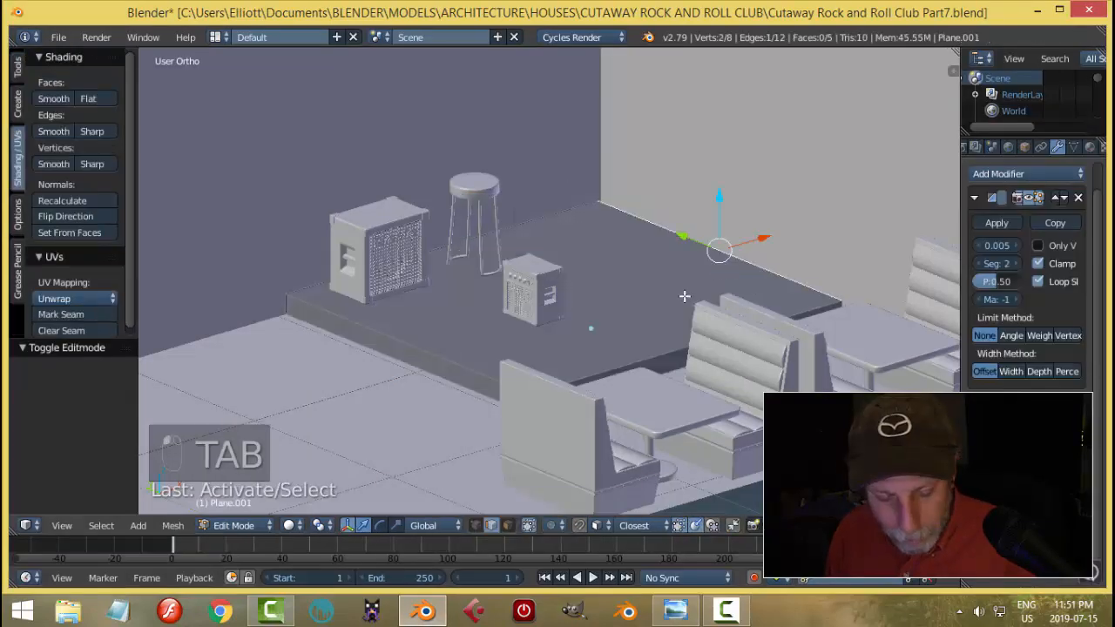
pyautogui.press('a')
pyautogui.press('a')
pyautogui.hotkey('ctrl', 'Tab')
pyautogui.click(650, 314)
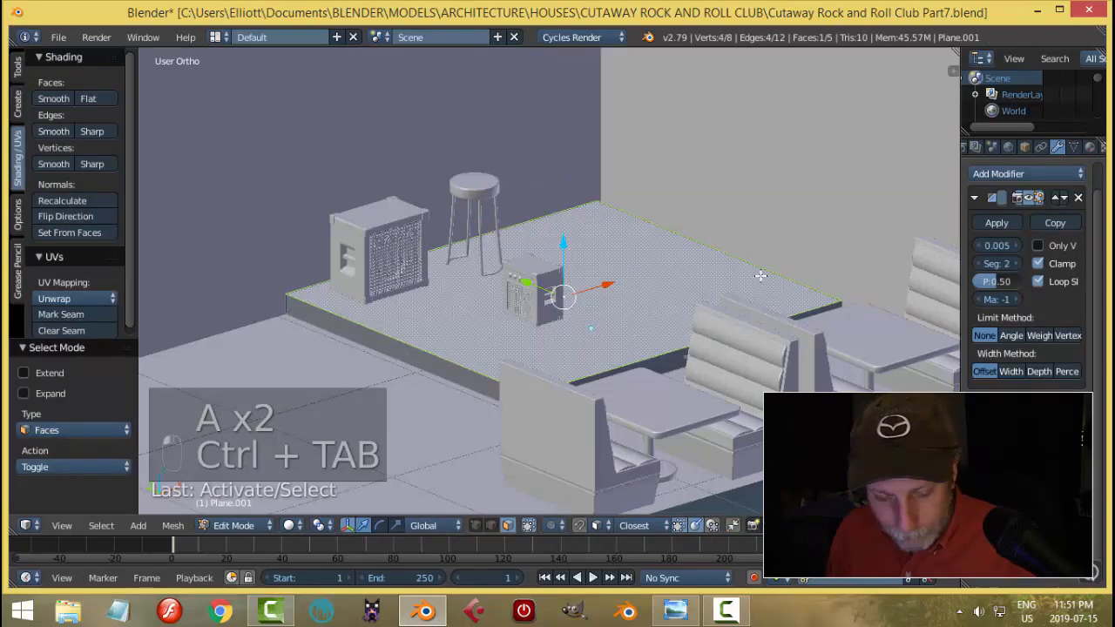
pyautogui.hotkey('shift', 'd')
pyautogui.press('z')
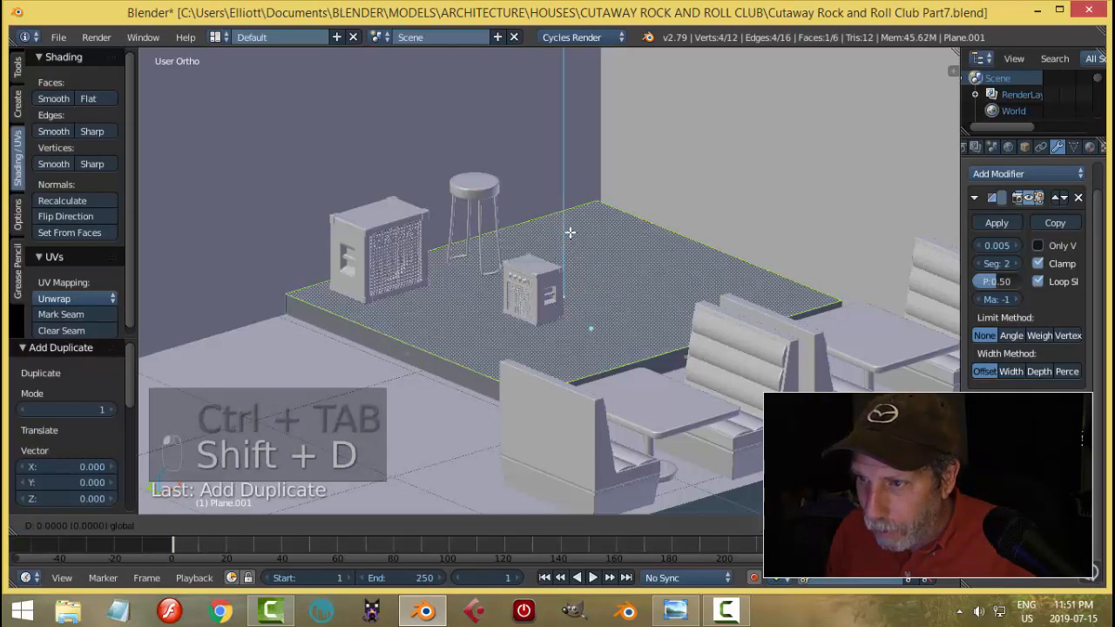
pyautogui.click(569, 235)
# Scale the duplicated face to about 0.275 and move it about 0.6 along X and -0.337 along Y.
pyautogui.press('s')
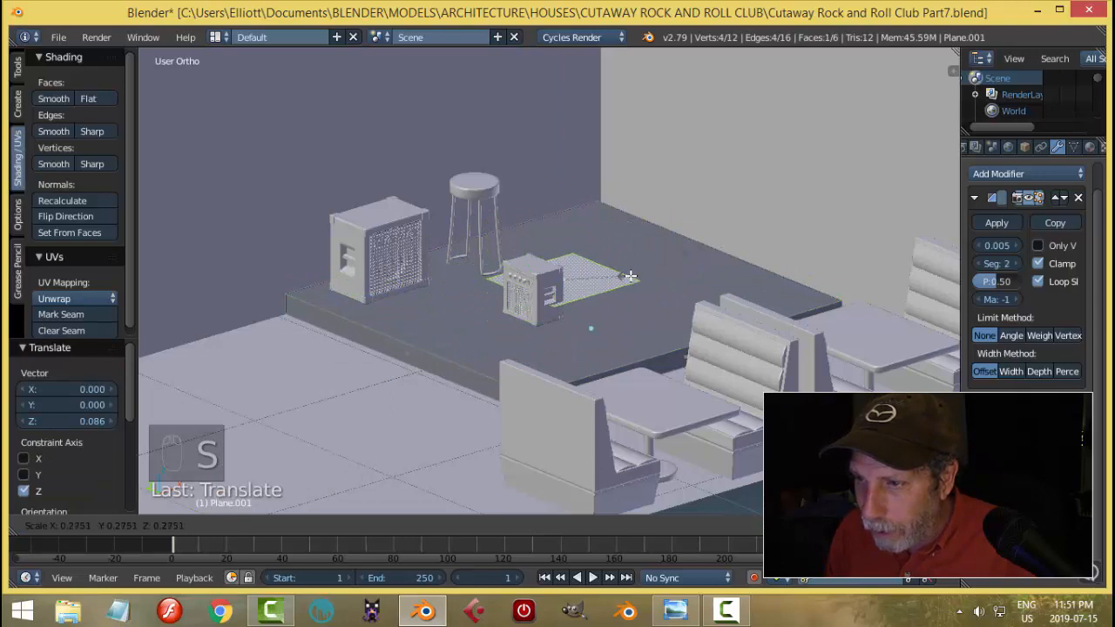
pyautogui.click(630, 276)
pyautogui.press('g')
pyautogui.press('x')
pyautogui.click(638, 252)
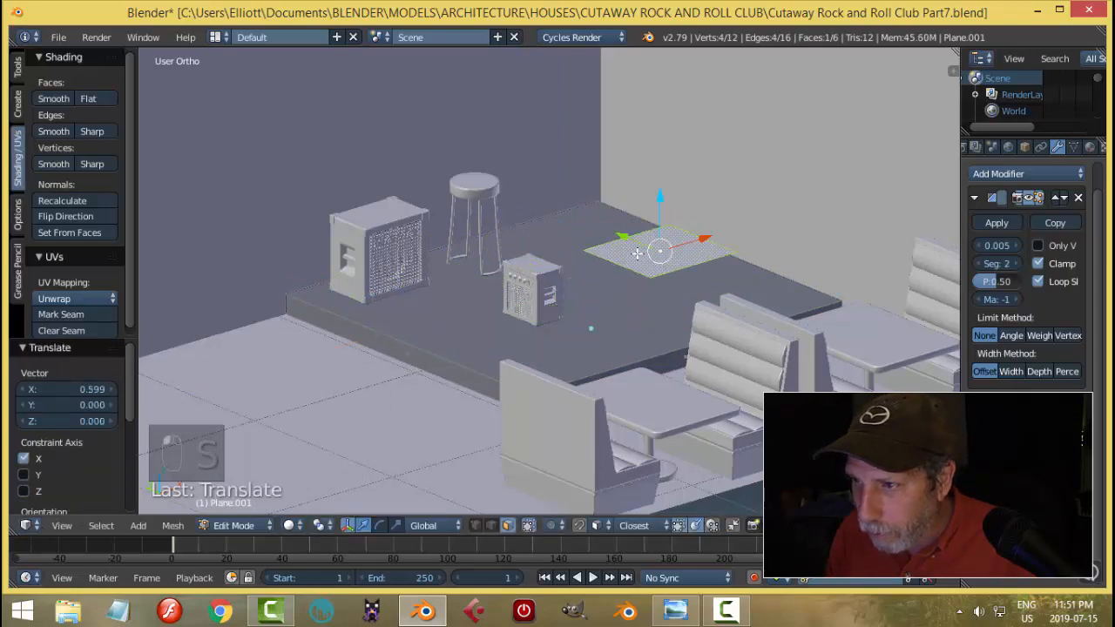
pyautogui.moveTo(626, 238); pyautogui.dragTo(674, 256)
pyautogui.moveTo(860, 289); pyautogui.dragTo(813, 314, button='middle')
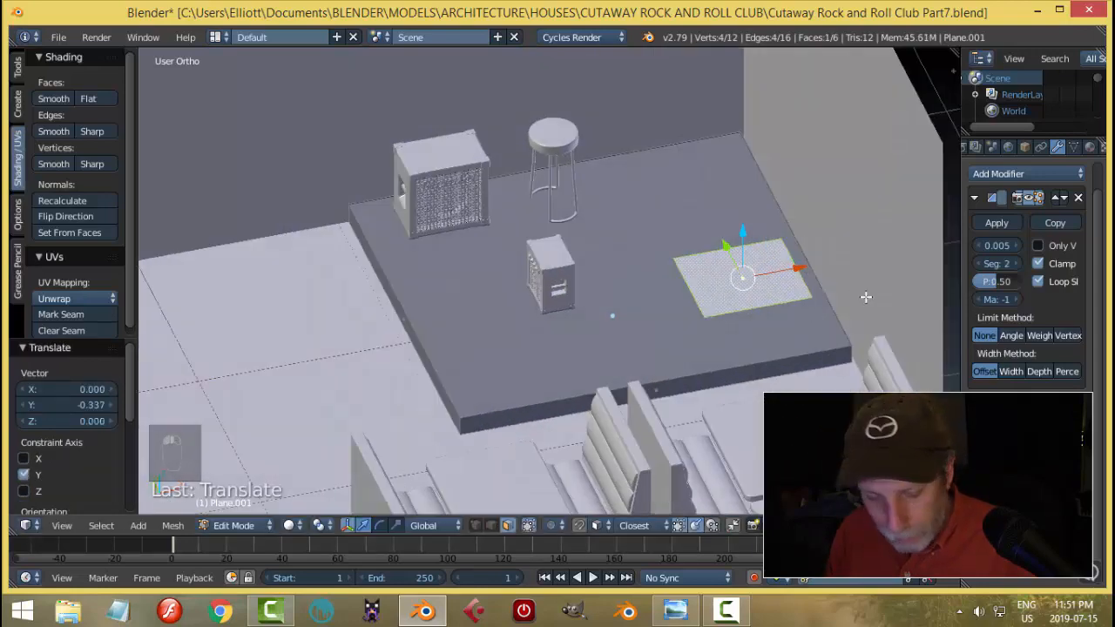
# Scale the duplicated face to about 0.763 overall and narrow it along X to about 0.533.
pyautogui.press('s')
pyautogui.click(835, 300)
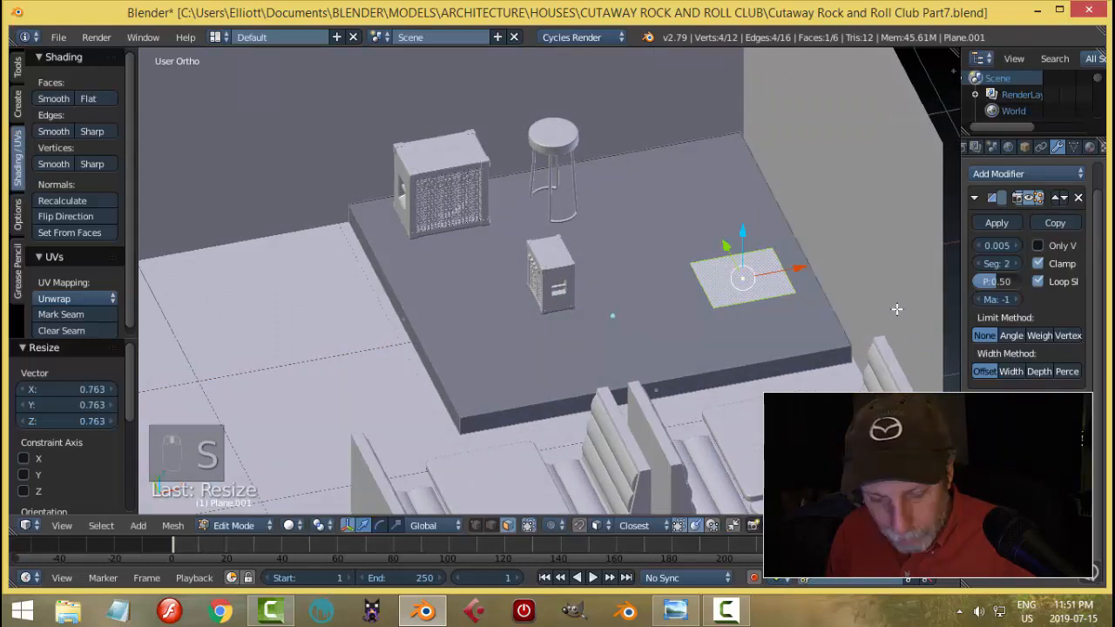
pyautogui.press('s')
pyautogui.press('x')
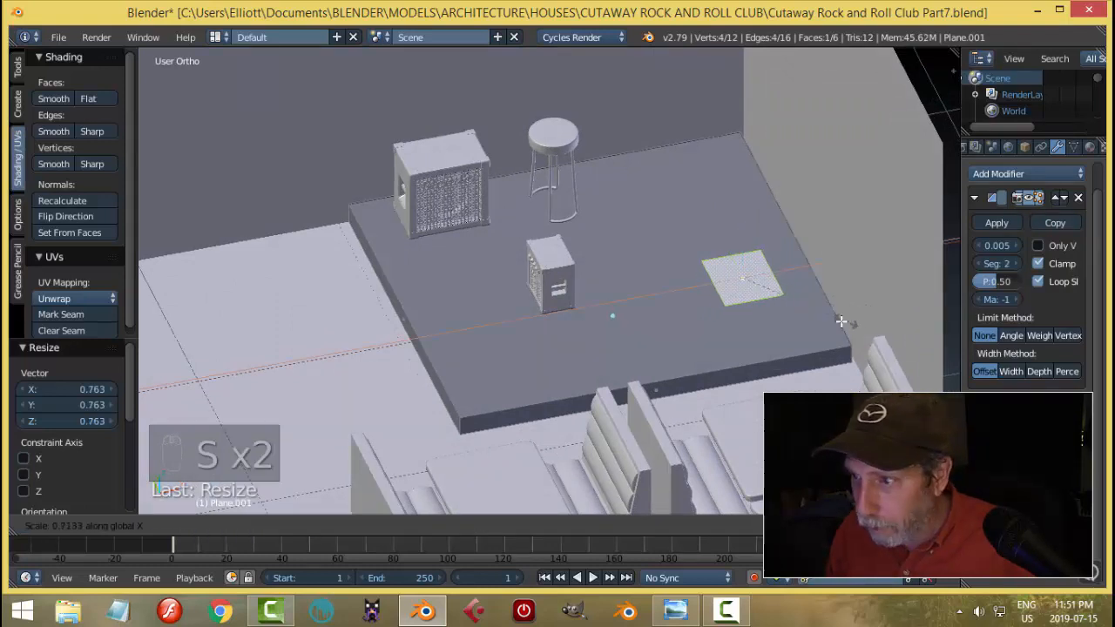
pyautogui.click(813, 323)
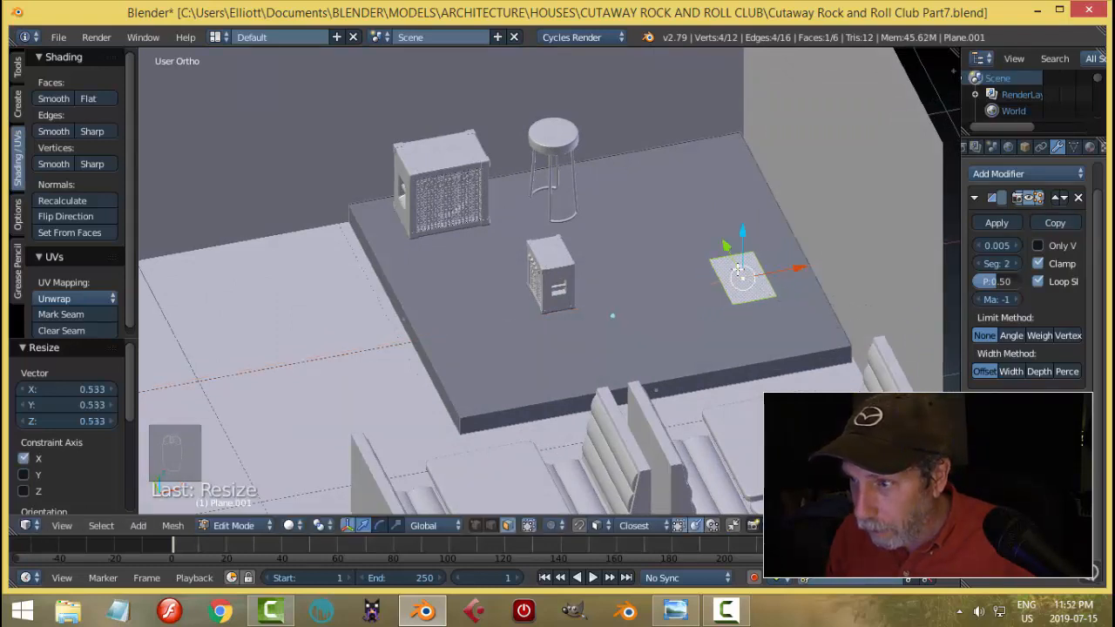
# Move the small face toward the stage's outer wall corner, about 0.173 along X and a further -0.212 along Y, following the reference image.
pyautogui.moveTo(731, 252); pyautogui.dragTo(744, 277)
pyautogui.moveTo(816, 292); pyautogui.dragTo(851, 285)
pyautogui.click(674, 615)
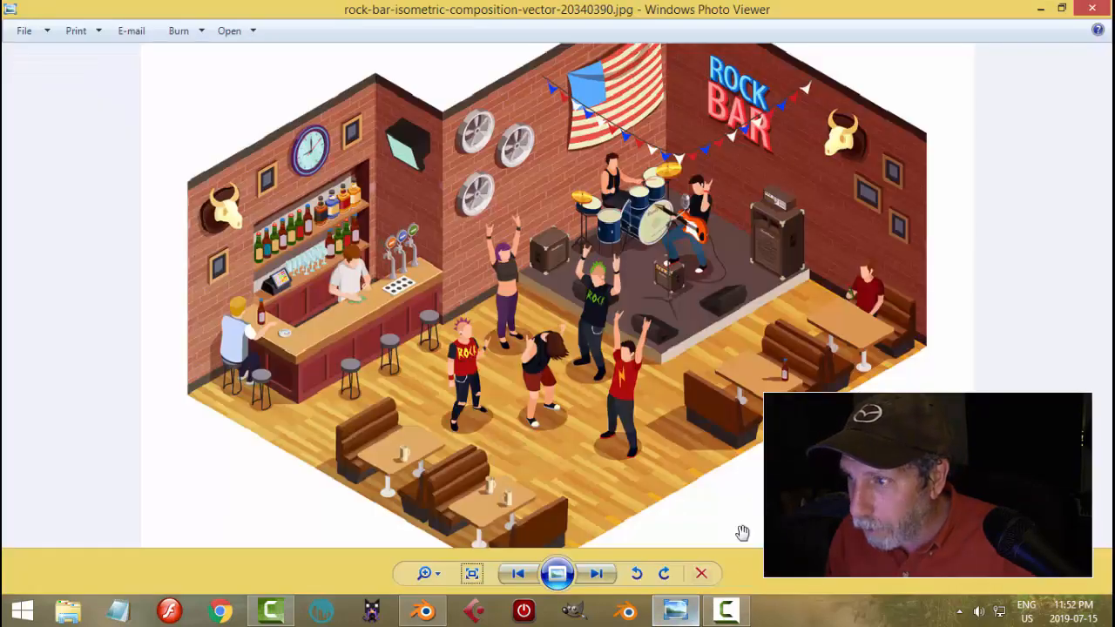
pyautogui.click(424, 613)
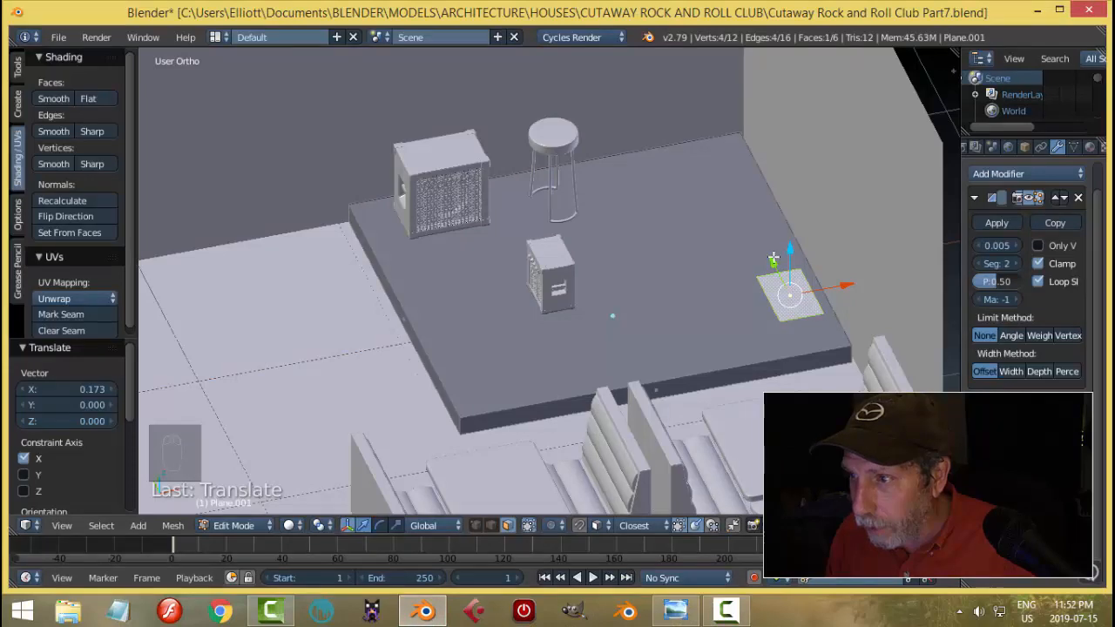
pyautogui.moveTo(773, 259); pyautogui.dragTo(786, 287)
pyautogui.moveTo(807, 321); pyautogui.dragTo(813, 303, button='middle')
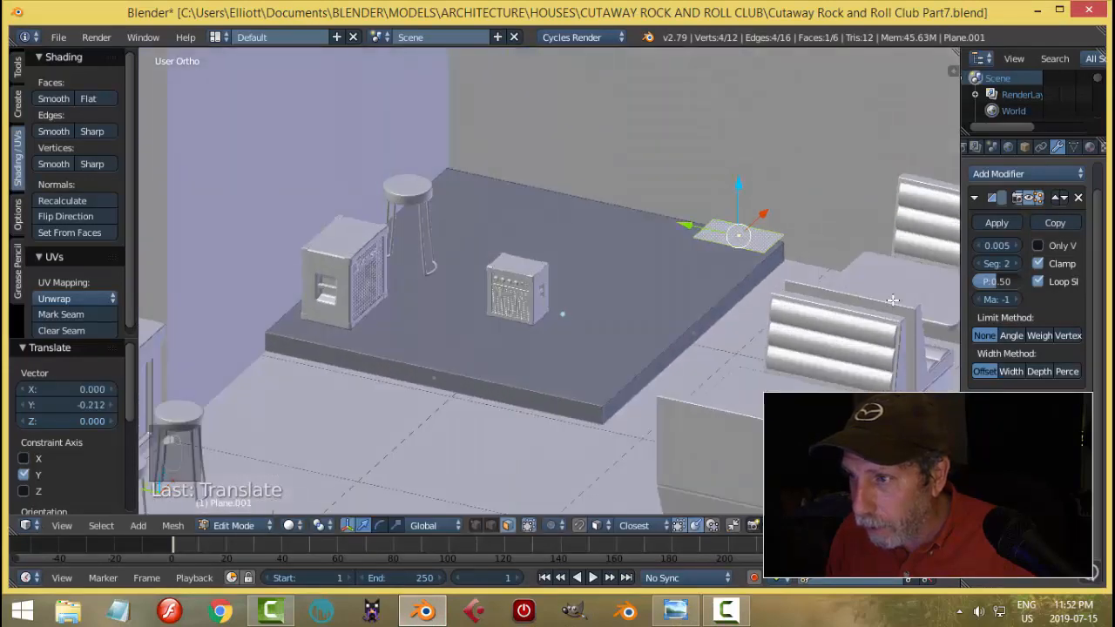
# Stretch the small face along Y by about 1.036 and shift it about 0.065 along Y.
pyautogui.press('s')
pyautogui.press('y')
pyautogui.click(813, 304)
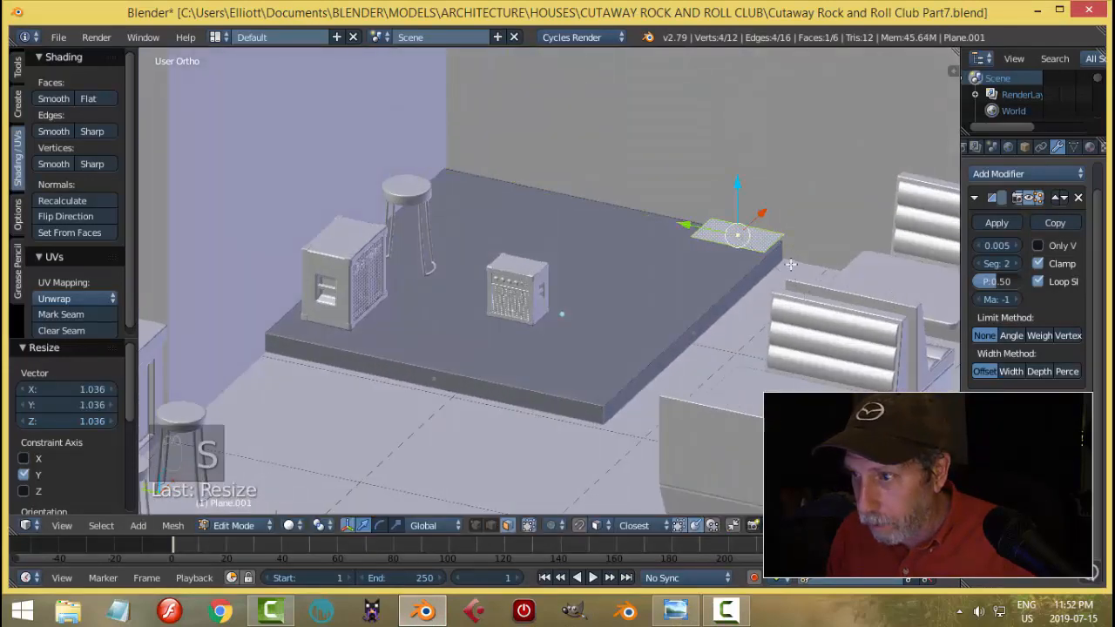
pyautogui.moveTo(696, 230); pyautogui.dragTo(701, 233)
pyautogui.moveTo(701, 234); pyautogui.dragTo(799, 282, button='middle')
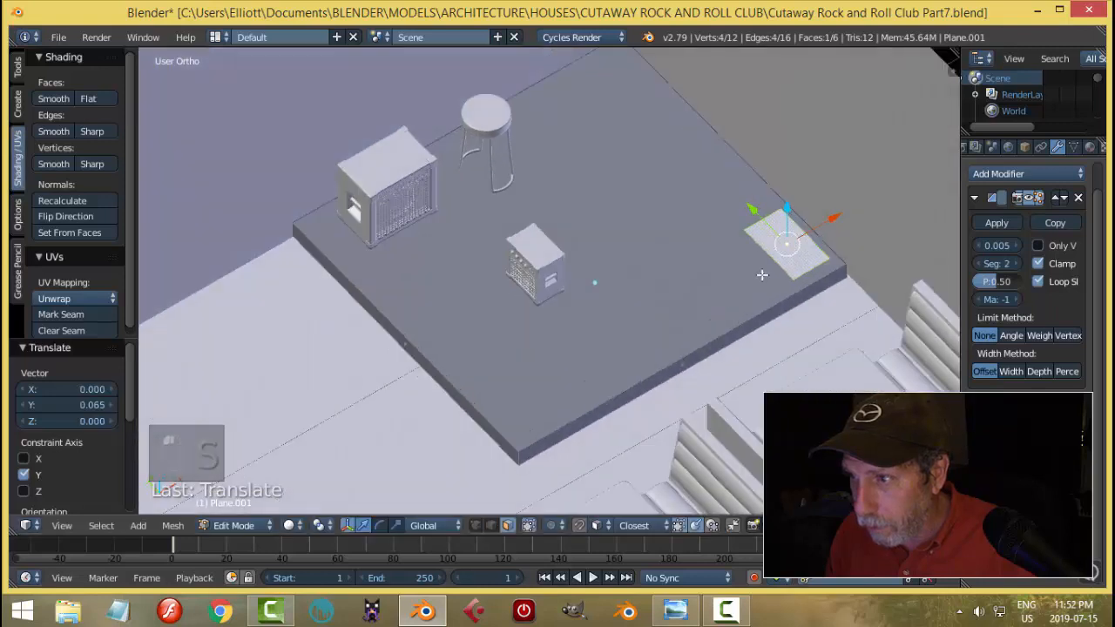
# Separate the small face from the stage into its own object and select it in Object Mode.
pyautogui.press('p')
pyautogui.click(799, 282)
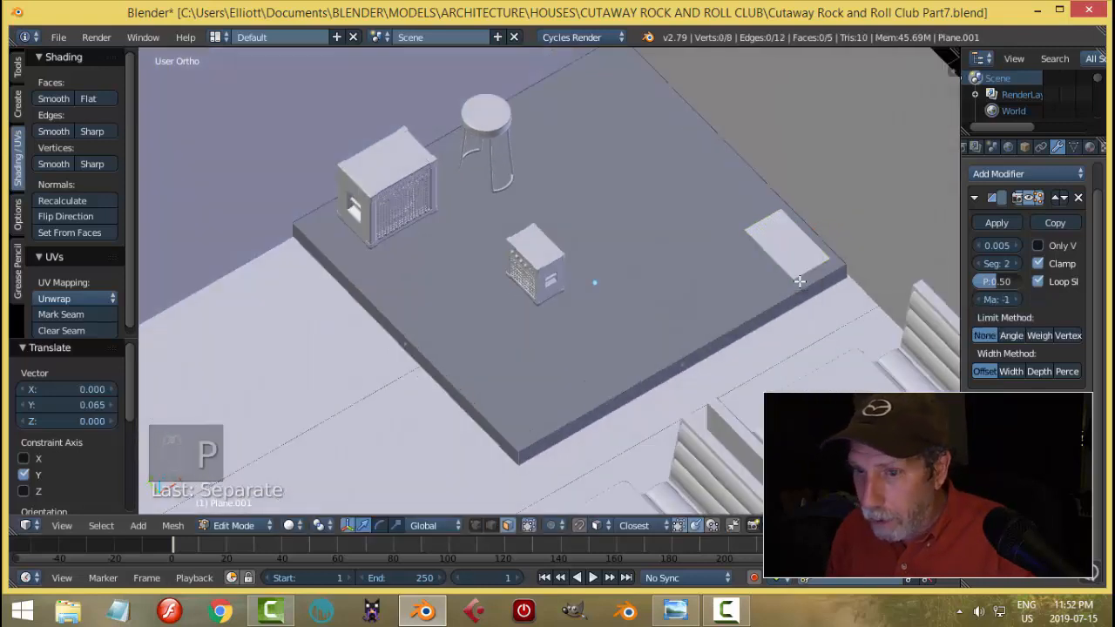
pyautogui.press('Tab')
pyautogui.click(694, 286)
pyautogui.rightClick(781, 235)
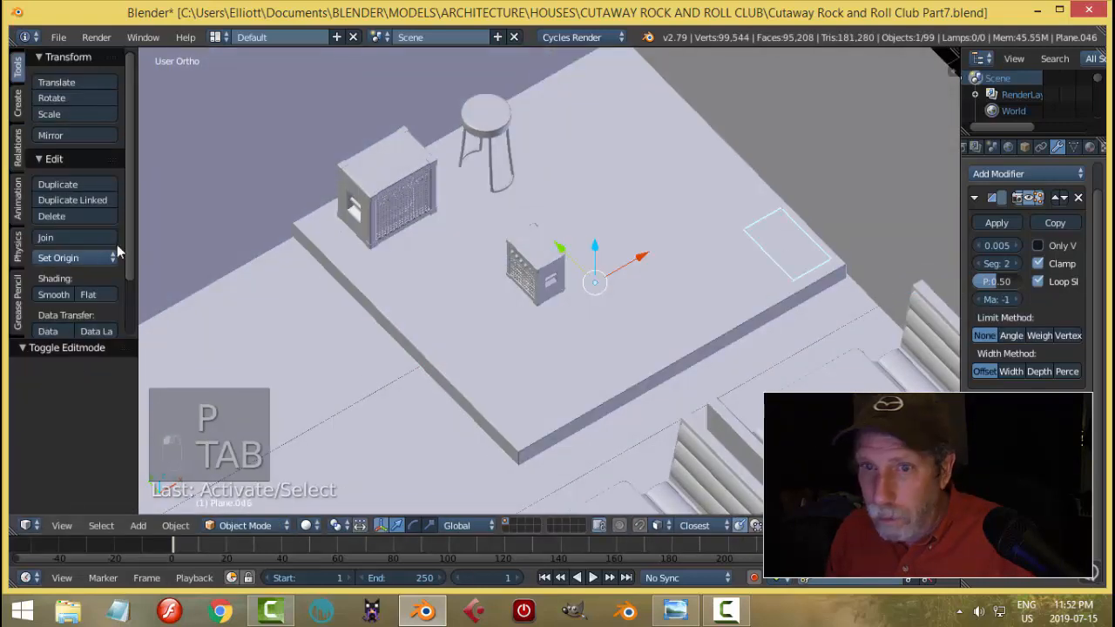
# Set the small plane's origin to its geometry and snap the 3D cursor to it.
pyautogui.click(95, 254)
pyautogui.click(107, 289)
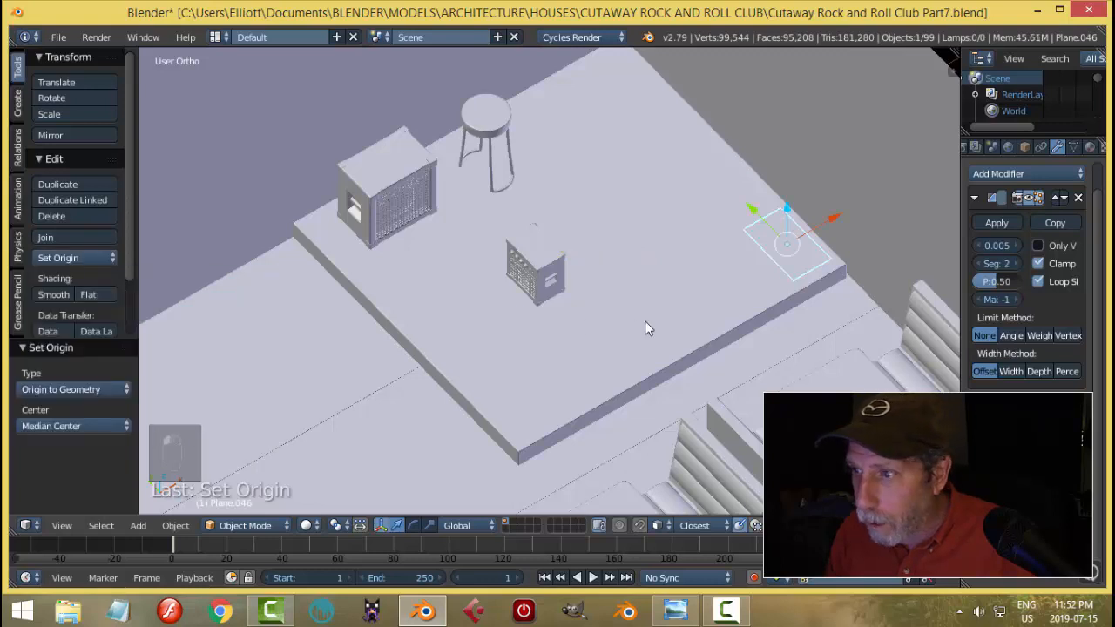
pyautogui.hotkey('shift', 's')
pyautogui.click(734, 322)
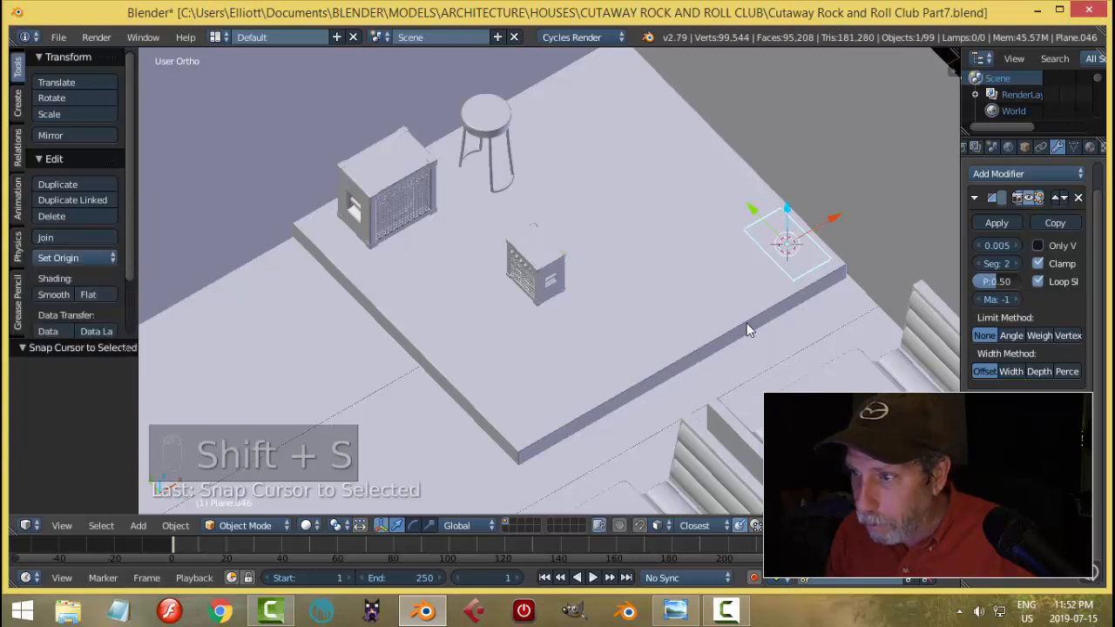
# Lower the small plane onto the stage surface and shift it about 0.026 along Y.
pyautogui.keyDown('ctrl'); pyautogui.scroll(5, 669, 320); pyautogui.keyUp('ctrl')
pyautogui.press('KP_Decimal')
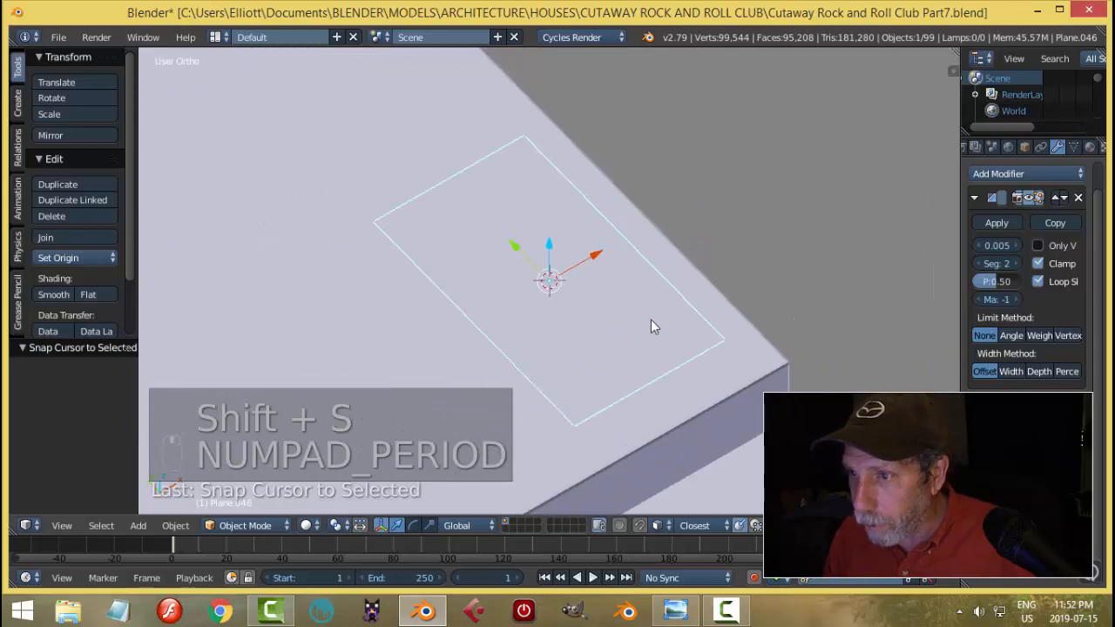
pyautogui.moveTo(651, 319); pyautogui.dragTo(607, 271, button='middle')
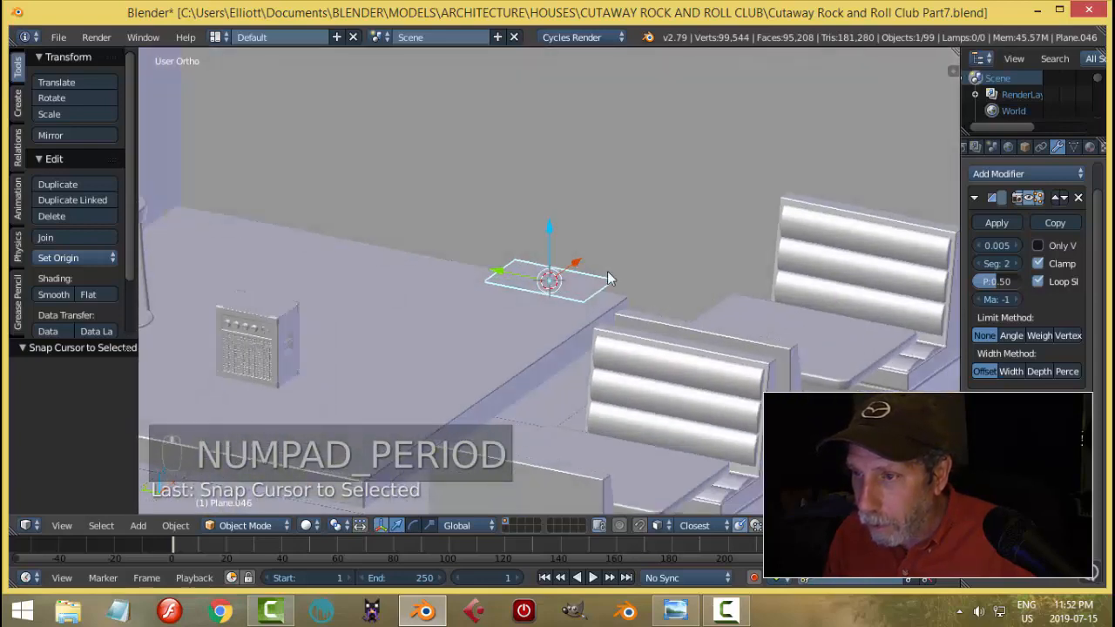
pyautogui.moveTo(553, 226); pyautogui.dragTo(550, 246)
pyautogui.moveTo(499, 295); pyautogui.dragTo(491, 292)
# Extrude the small plane about 0.575 upward into a tall speaker cabinet block and raise its top another 0.094.
pyautogui.press('Tab')
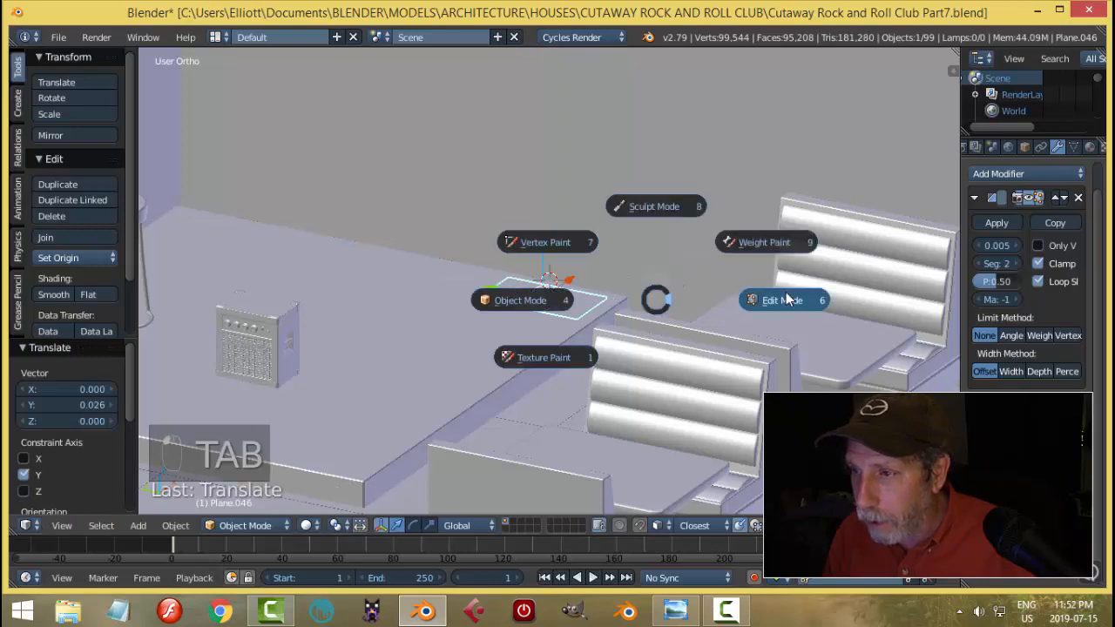
pyautogui.click(790, 297)
pyautogui.press('a')
pyautogui.press('a')
pyautogui.moveTo(646, 340); pyautogui.dragTo(684, 311, button='middle')
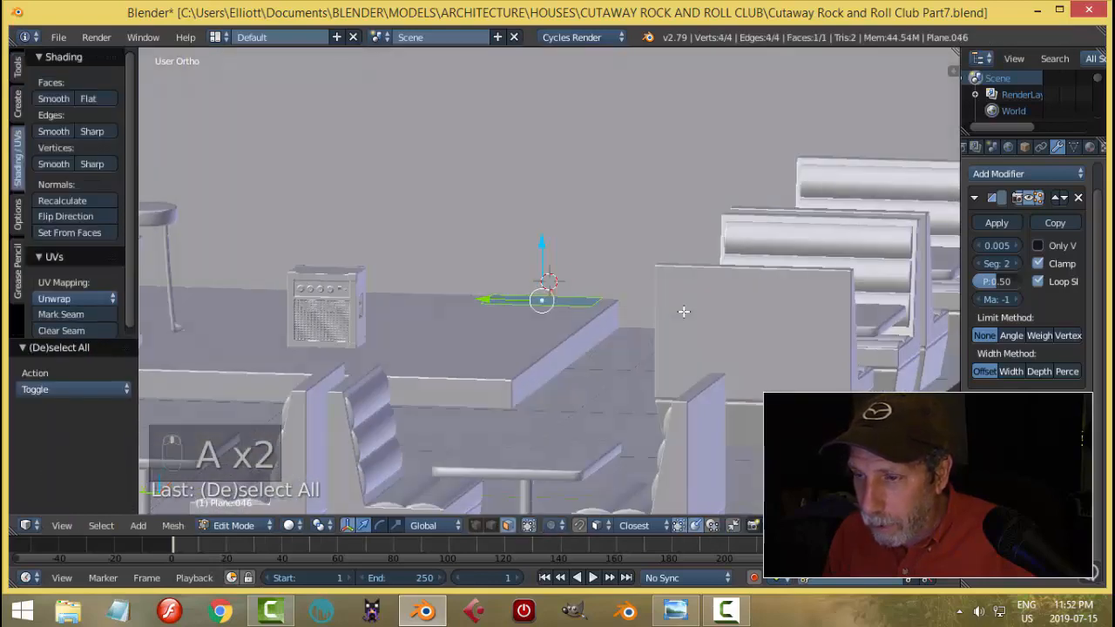
pyautogui.press('e')
pyautogui.moveTo(547, 246); pyautogui.dragTo(548, 77)
pyautogui.scroll(-4, 655, 185)
pyautogui.moveTo(655, 184); pyautogui.dragTo(615, 219, button='middle')
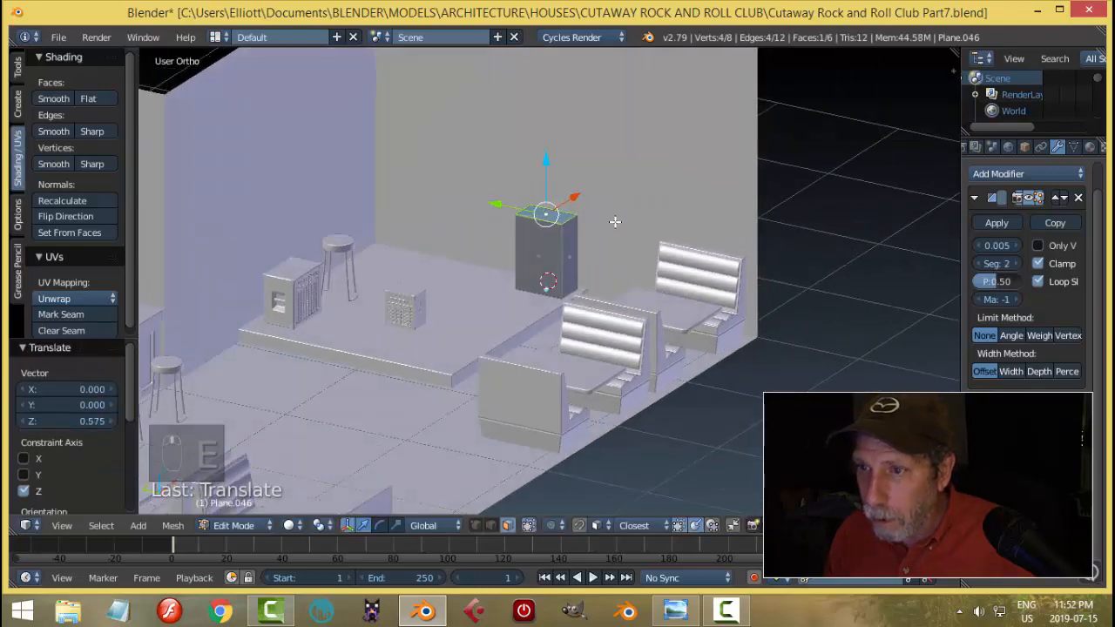
pyautogui.moveTo(547, 163); pyautogui.dragTo(547, 150)
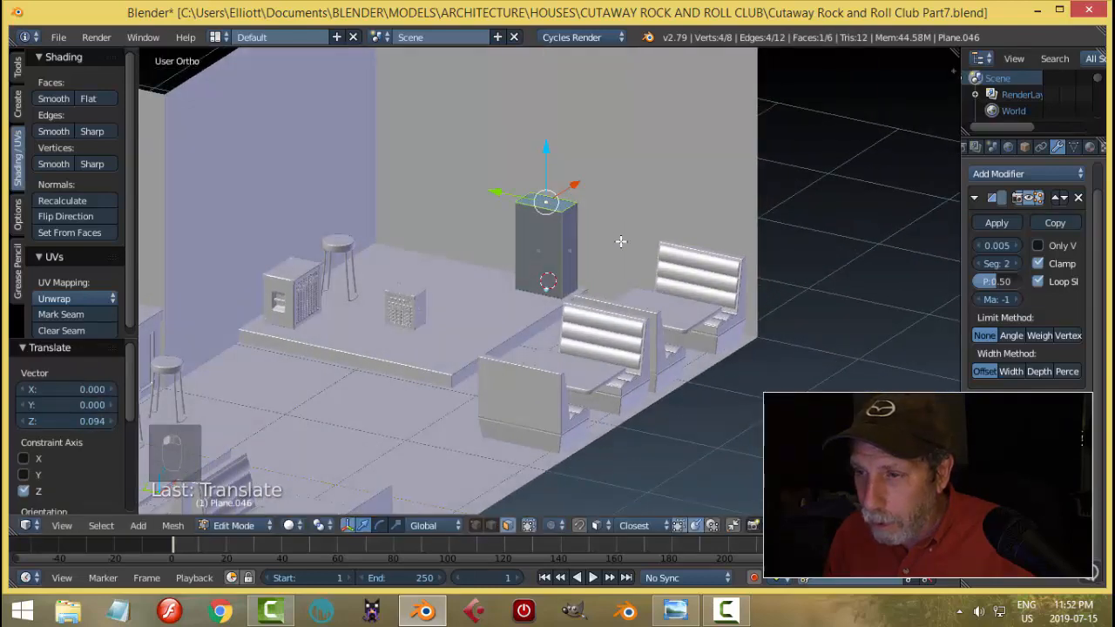
# Compare the cabinet block's proportions with the tall speaker on the stage in the reference image.
pyautogui.click(676, 610)
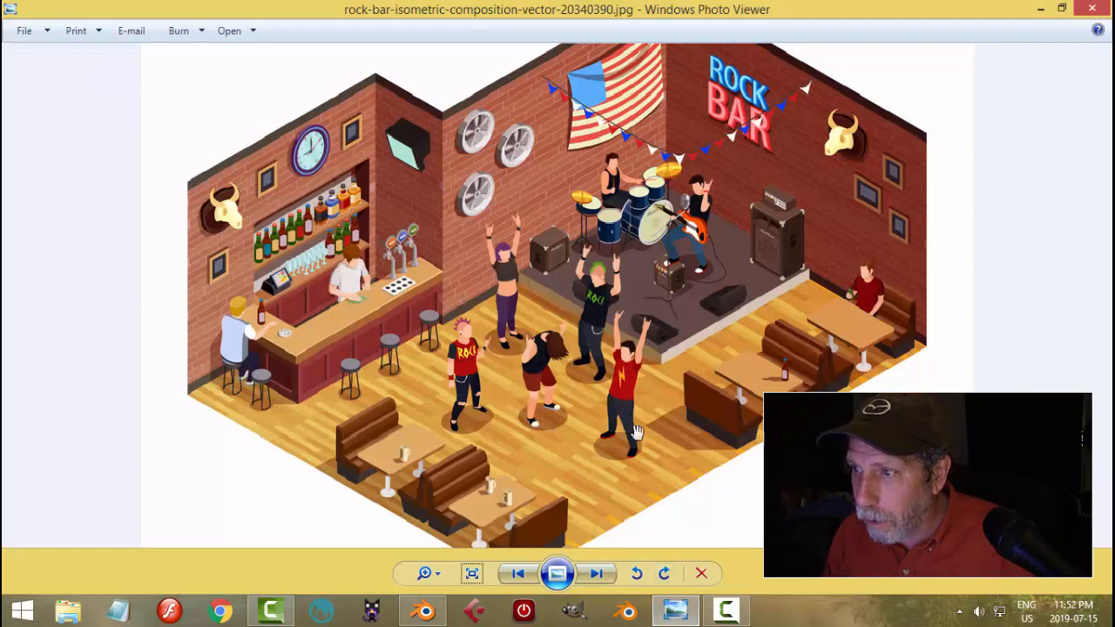
pyautogui.click(425, 610)
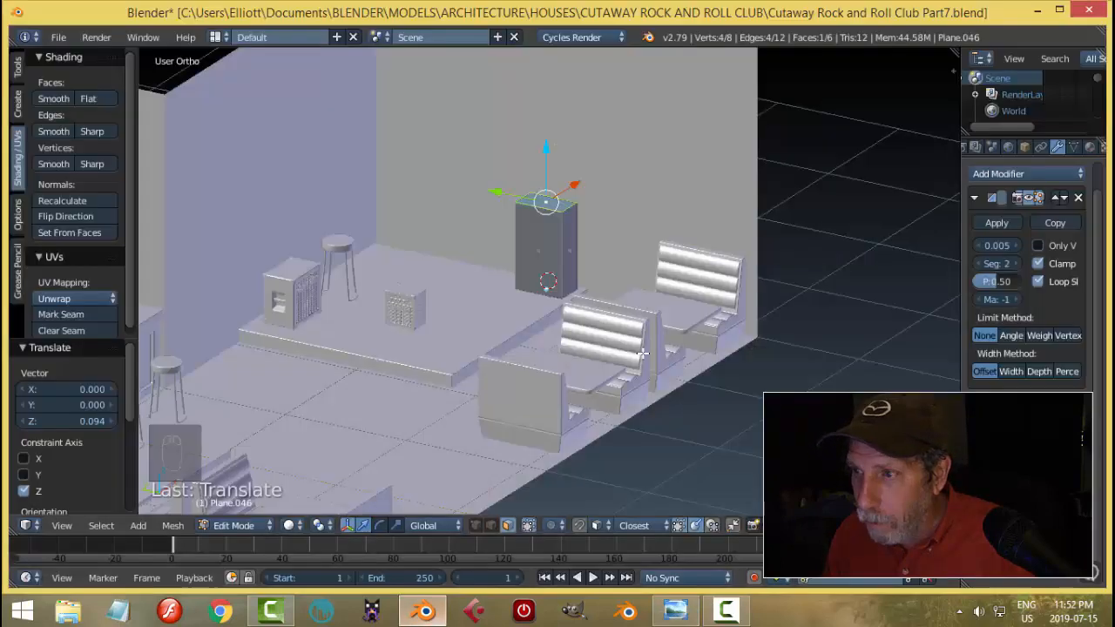
pyautogui.rightClick(565, 247)
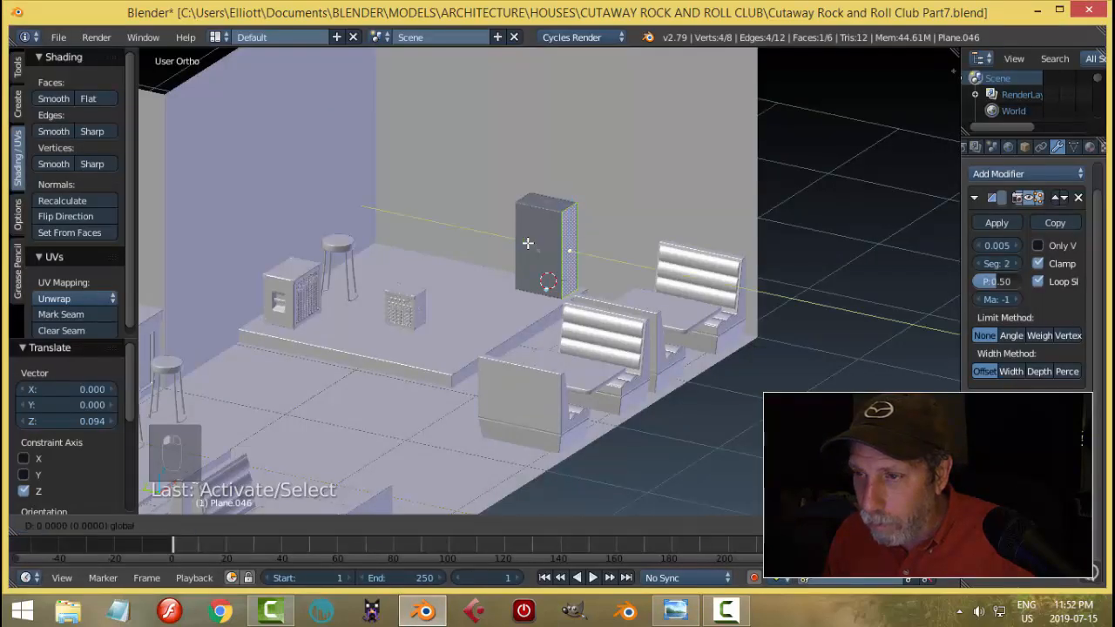
pyautogui.press('a')
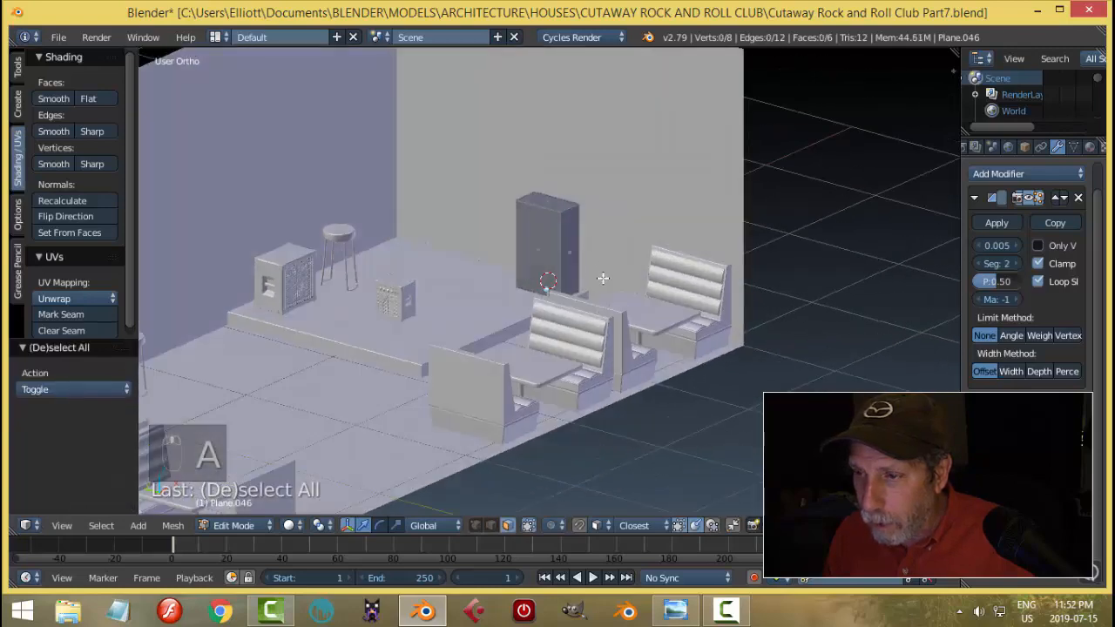
pyautogui.scroll(2, 567, 227)
pyautogui.click(675, 610)
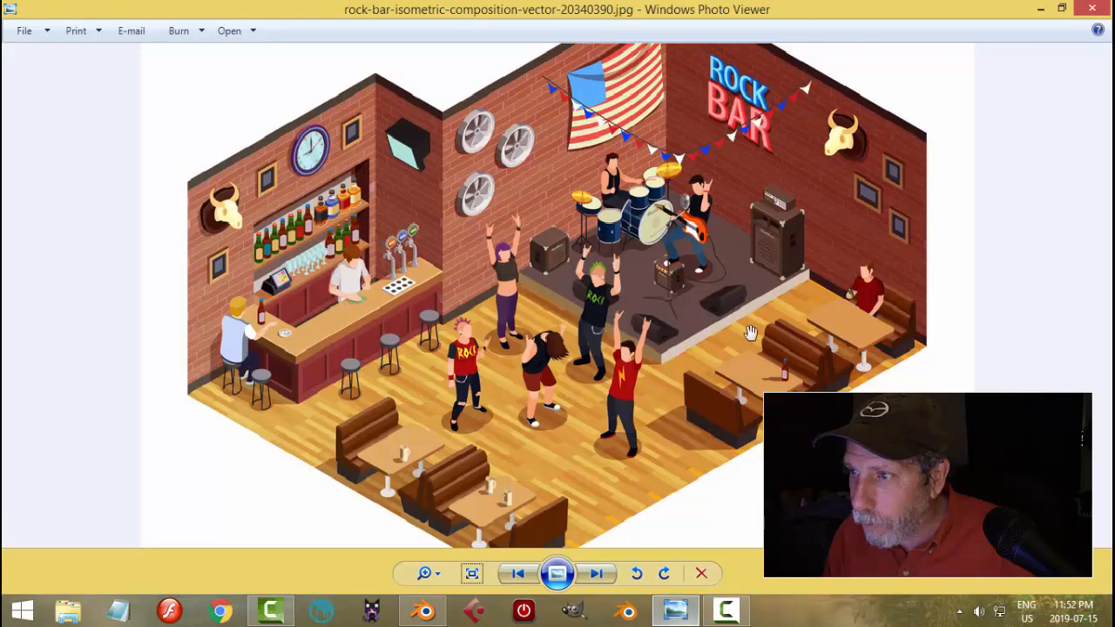
# Check the tall speaker in the reference image, and in Blender add a horizontal edge loop near the cabinet's top, slid about -0.62.
pyautogui.scroll(3, 854, 174)
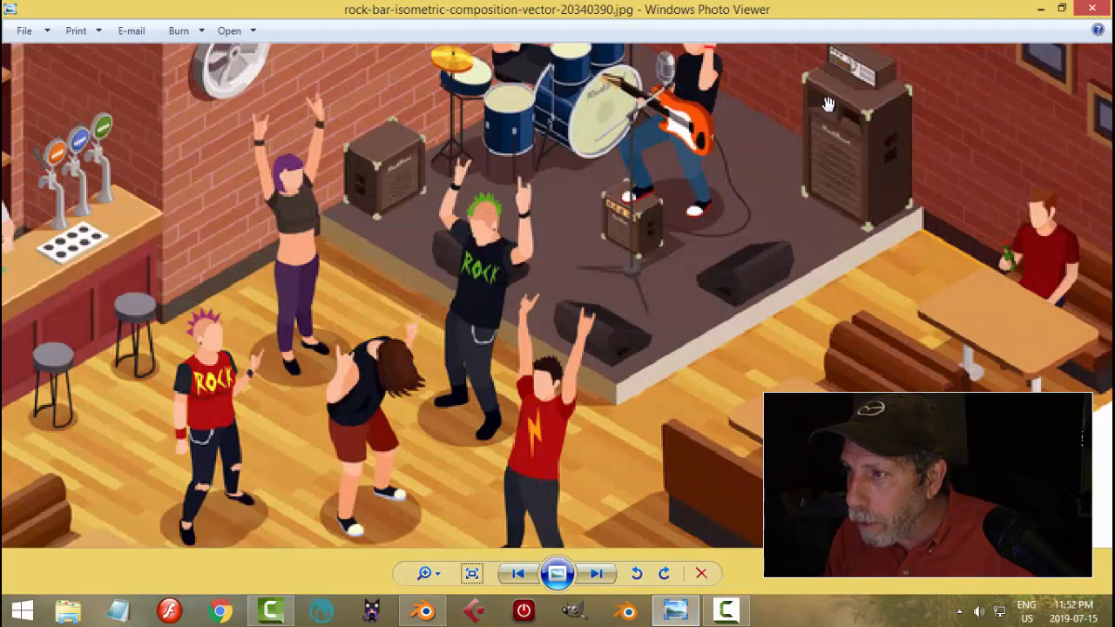
pyautogui.click(424, 610)
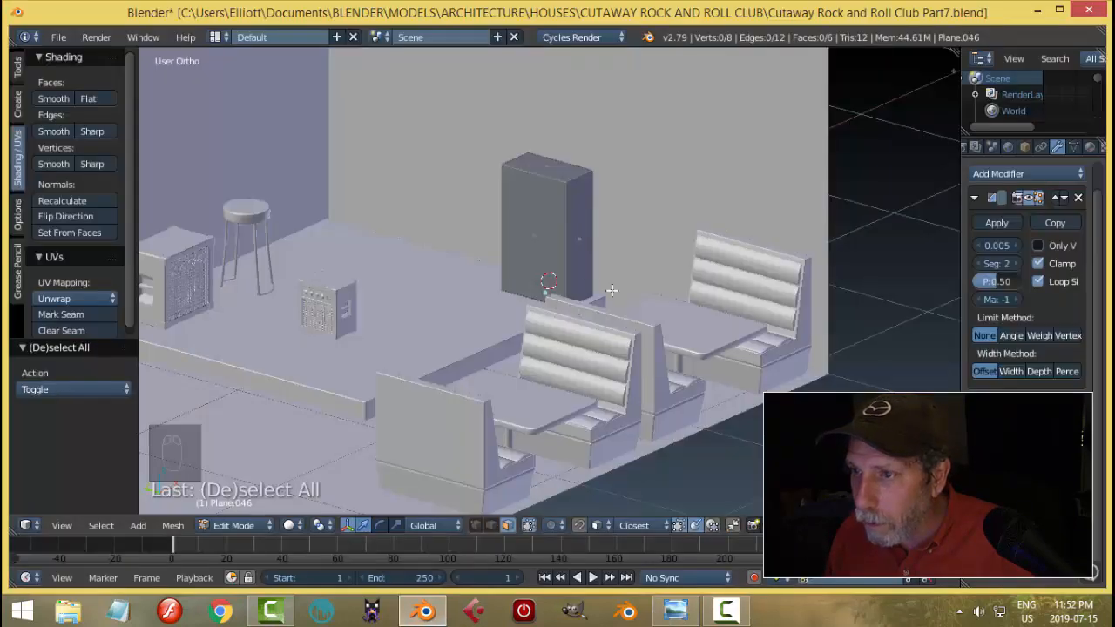
pyautogui.hotkey('ctrl', 'r')
pyautogui.click(557, 191)
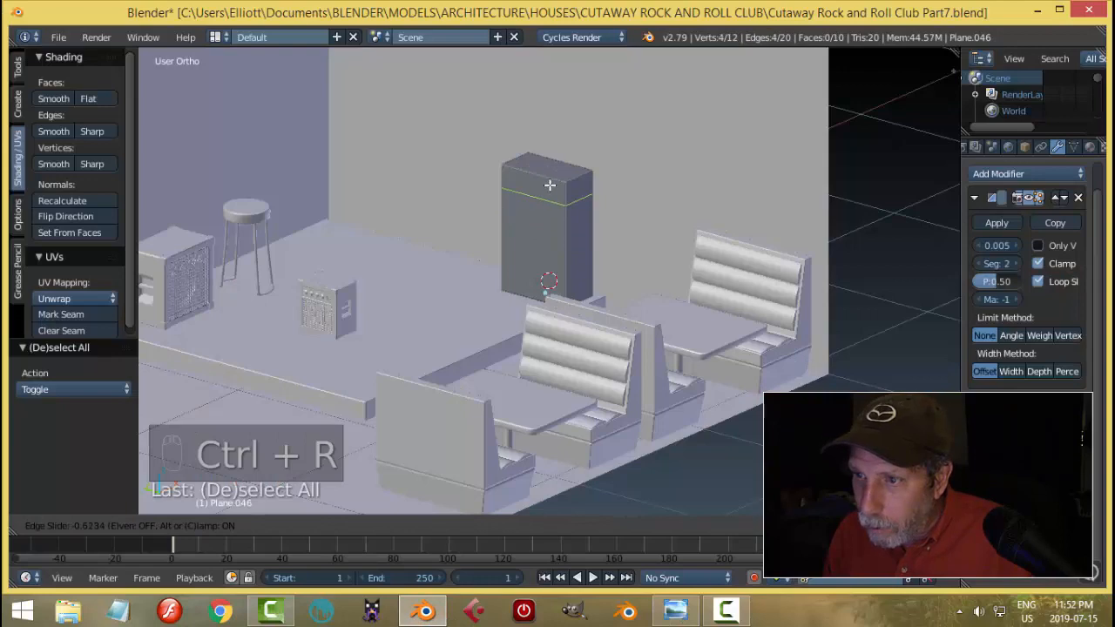
pyautogui.click(550, 184)
pyautogui.moveTo(550, 185); pyautogui.dragTo(514, 256, button='middle')
pyautogui.press('a')
# Inset the cabinet's upper and lower front faces individually with a thickness of about 0.0228.
pyautogui.scroll(2, 554, 235)
pyautogui.hotkey('ctrl', 'Tab')
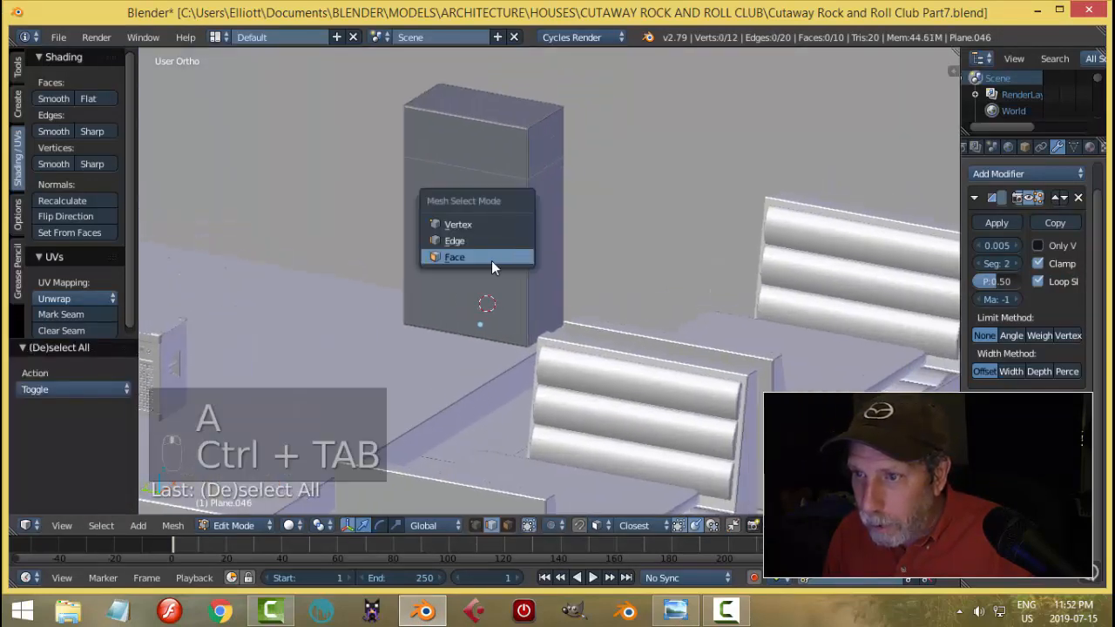
pyautogui.click(490, 259)
pyautogui.rightClick(477, 221)
pyautogui.keyDown('shift'); pyautogui.rightClick(488, 152); pyautogui.keyUp('shift')
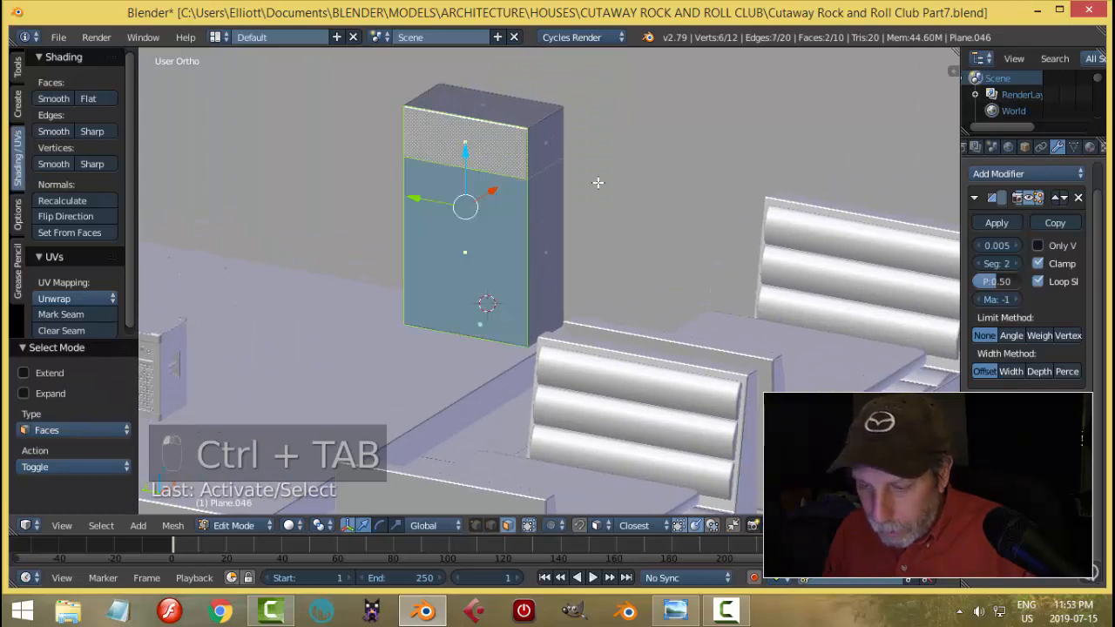
pyautogui.press('i')
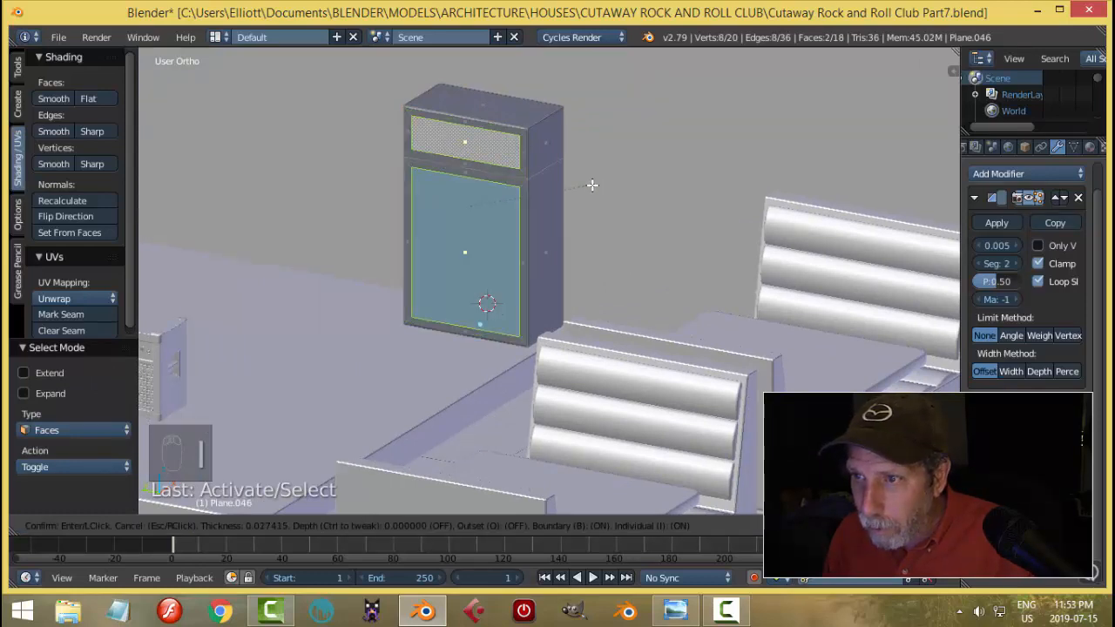
pyautogui.click(639, 198)
pyautogui.moveTo(638, 198); pyautogui.dragTo(556, 224, button='middle')
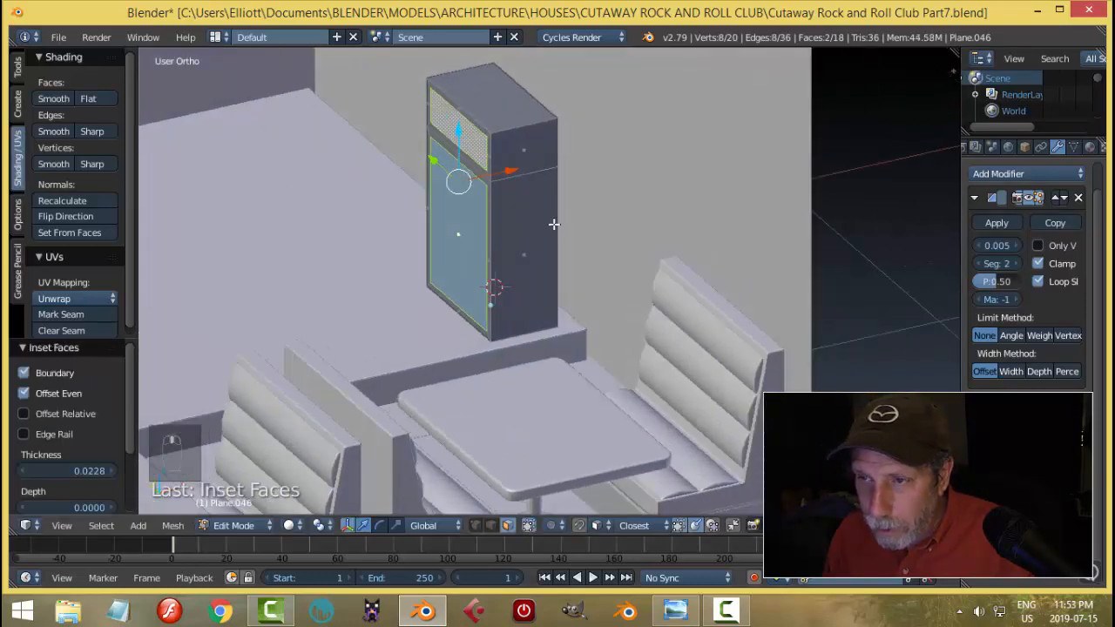
# Extrude the lower front panel about 0.053 into the cabinet and shift the recessed face -0.009 along X.
pyautogui.press('a')
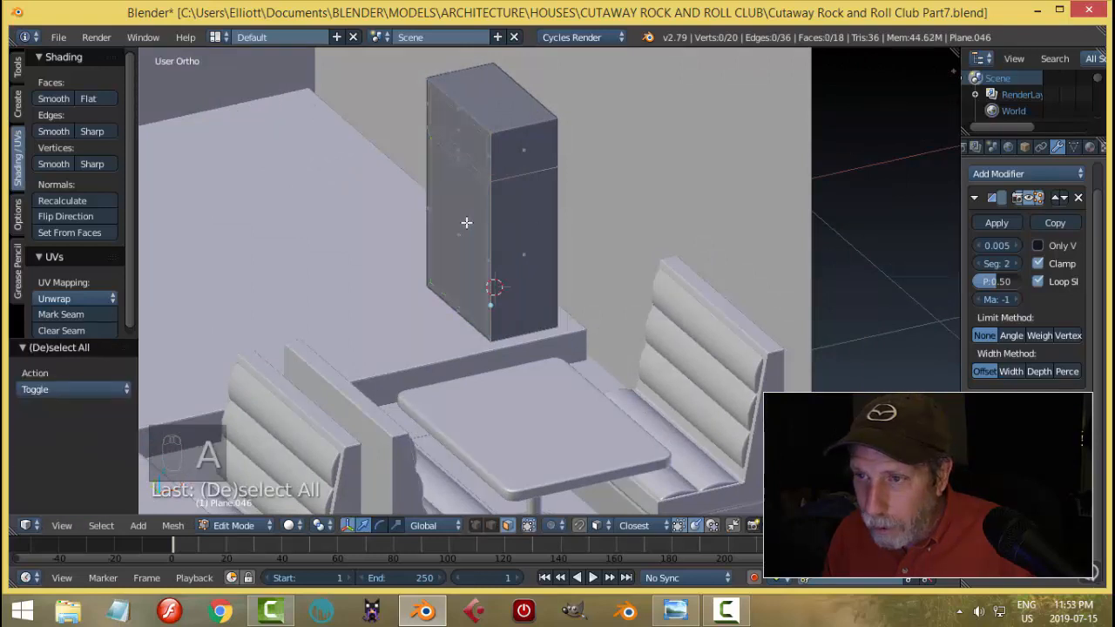
pyautogui.rightClick(470, 219)
pyautogui.press('e')
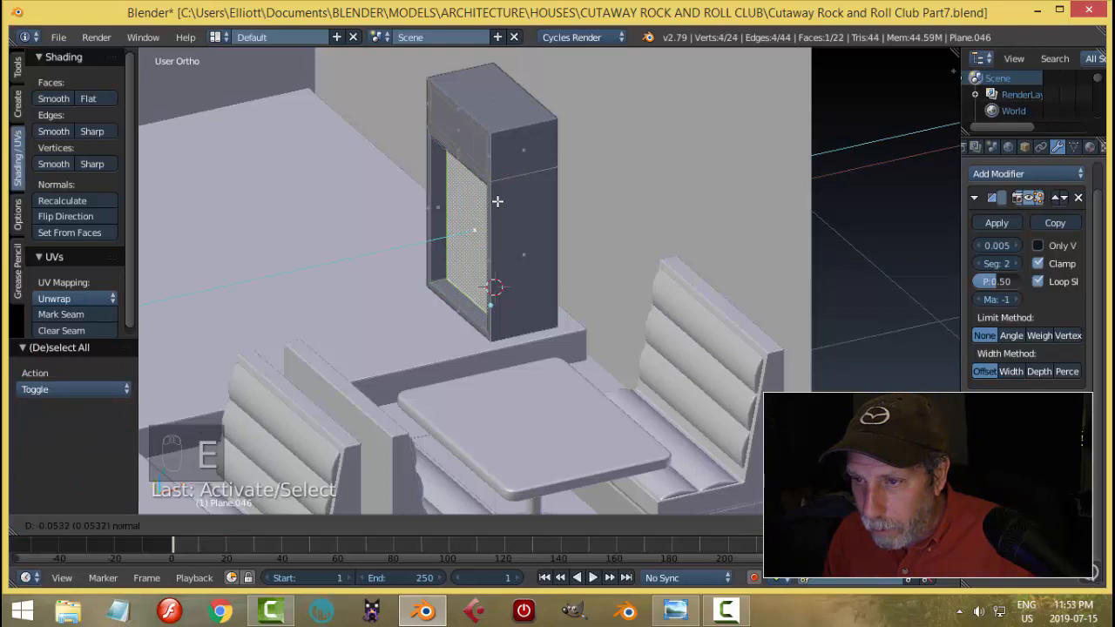
pyautogui.click(496, 201)
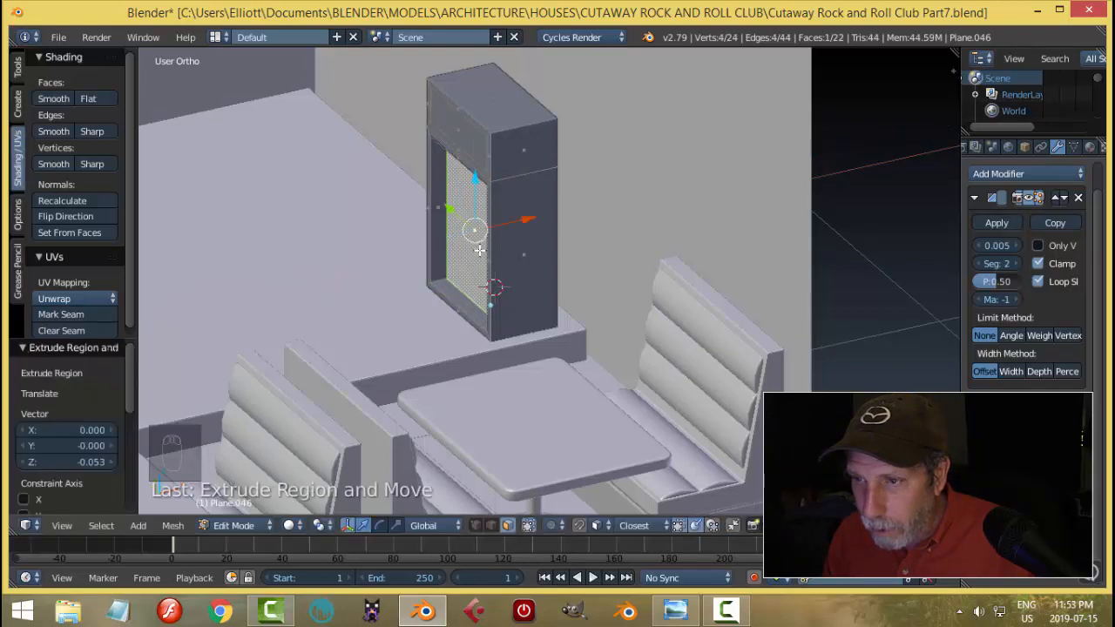
pyautogui.press('g')
pyautogui.press('x')
pyautogui.click(519, 234)
pyautogui.moveTo(519, 233); pyautogui.dragTo(553, 227, button='middle')
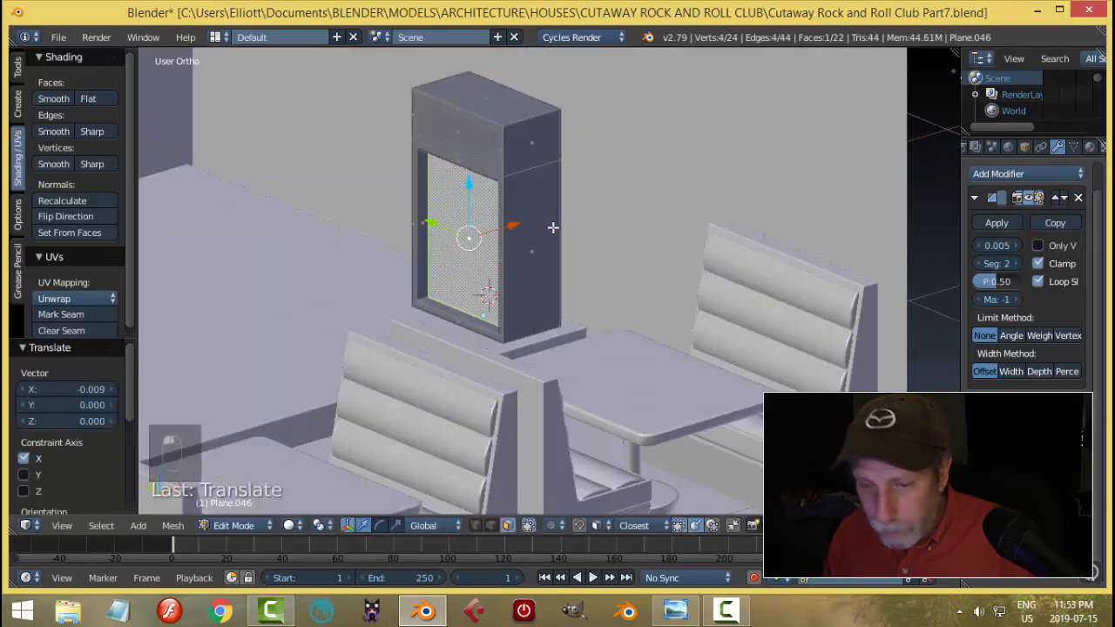
# Duplicate the recessed front face, offset the copy -0.150 along X and separate it into its own object.
pyautogui.hotkey('shift', 'd')
pyautogui.click(510, 244)
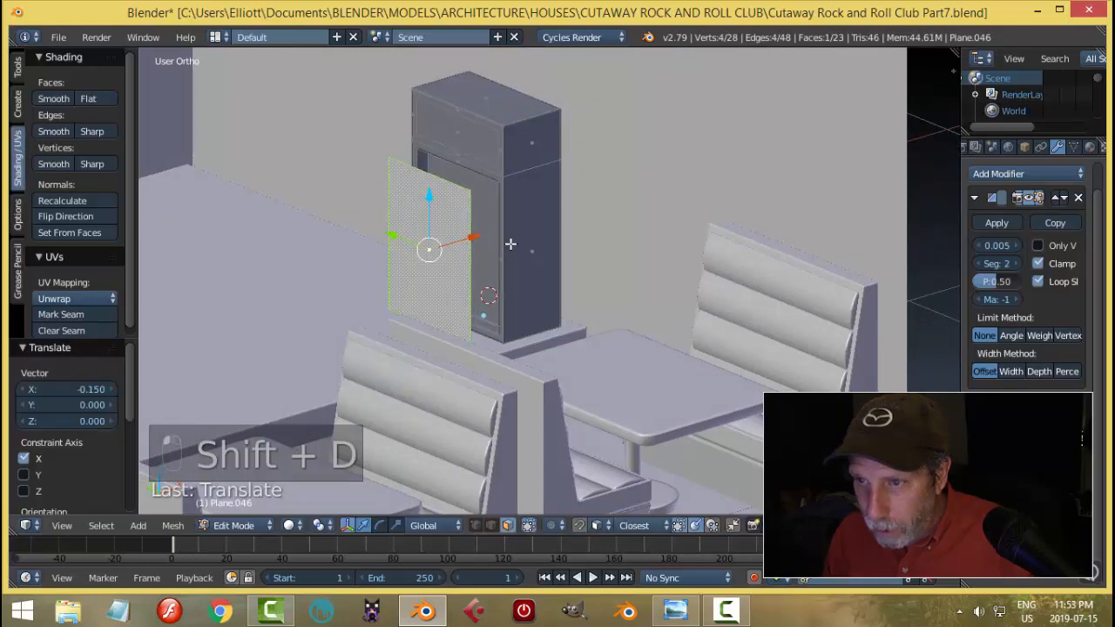
pyautogui.press('p')
pyautogui.click(510, 243)
# Select the separated panel in Object Mode and set its origin to its geometry.
pyautogui.press('Tab')
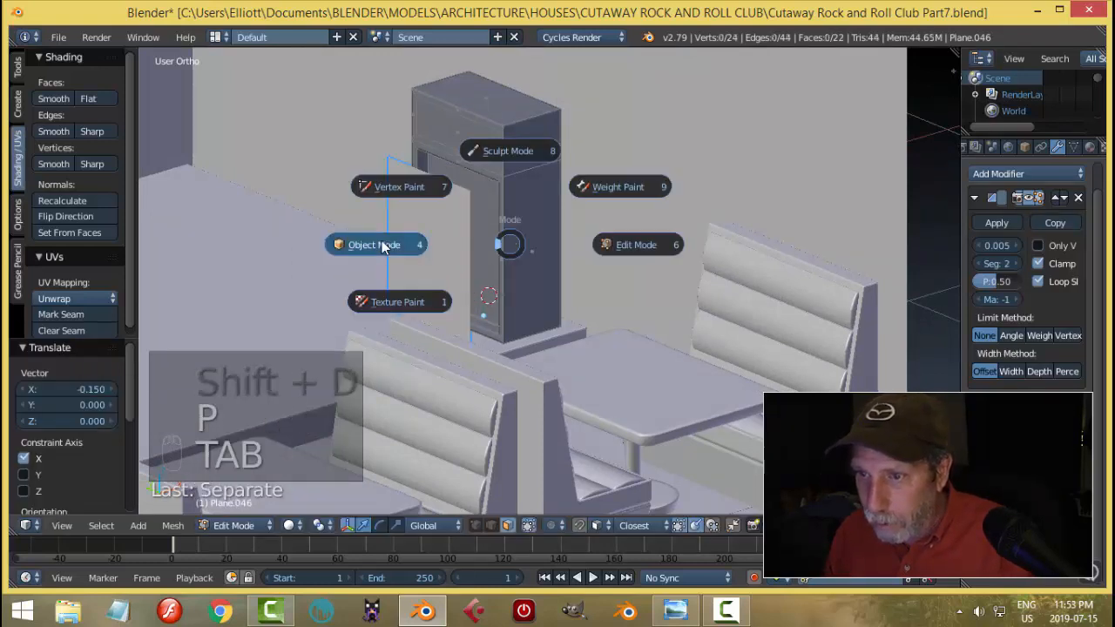
pyautogui.click(384, 244)
pyautogui.click(431, 224)
pyautogui.click(80, 256)
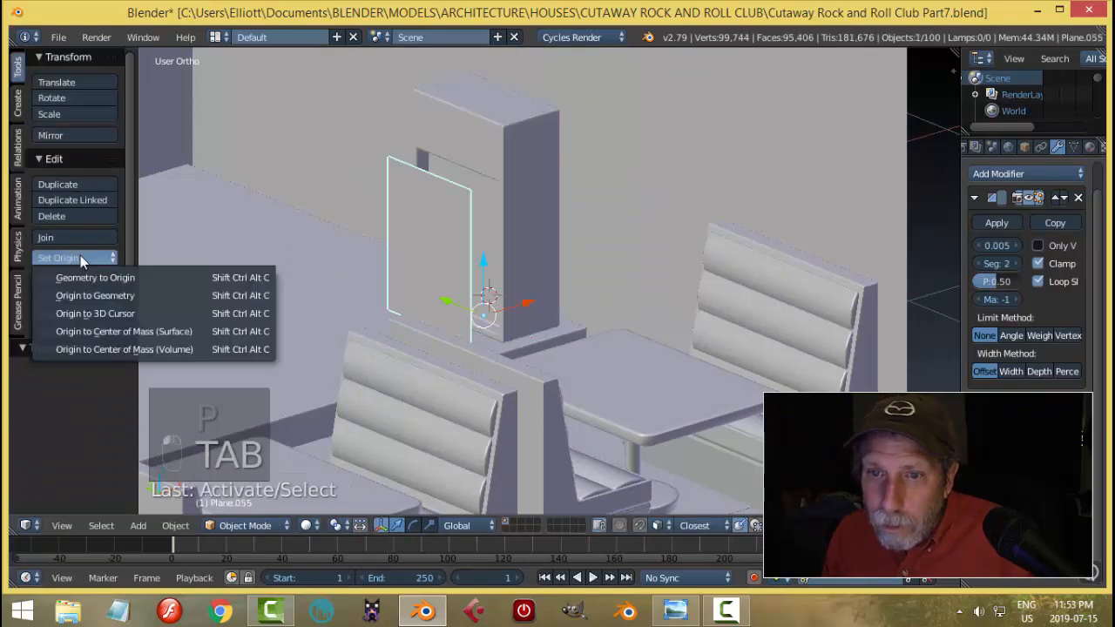
pyautogui.click(93, 291)
# Subdivide the whole separated panel with 18 cuts.
pyautogui.moveTo(467, 279); pyautogui.dragTo(547, 248, button='middle')
pyautogui.press('Tab')
pyautogui.click(645, 258)
pyautogui.press('a')
pyautogui.press('a')
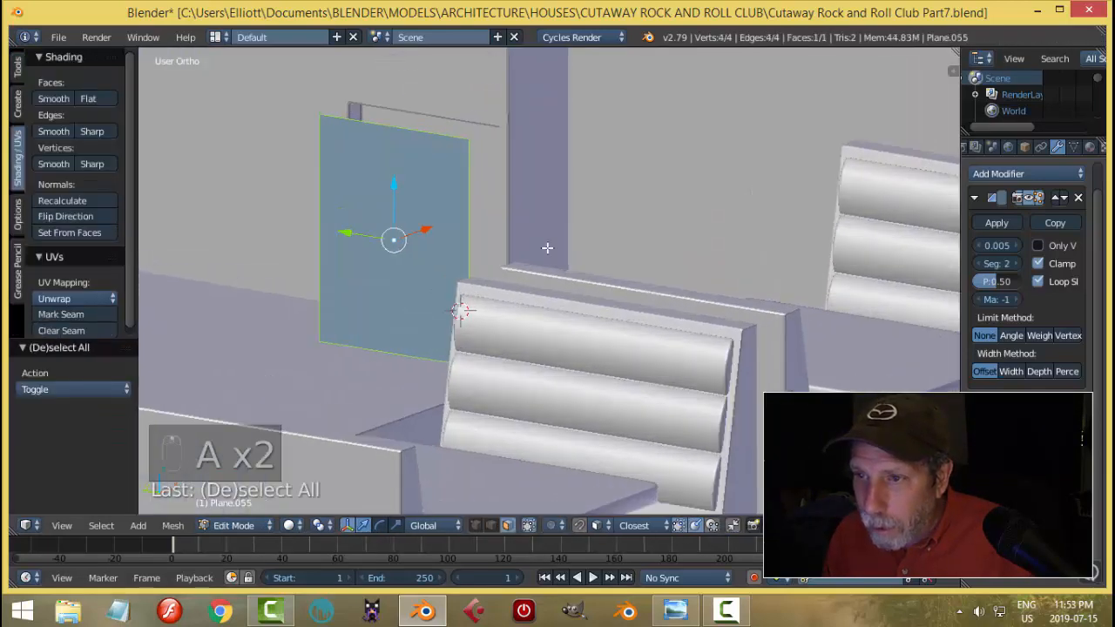
pyautogui.press('w')
pyautogui.click(514, 200)
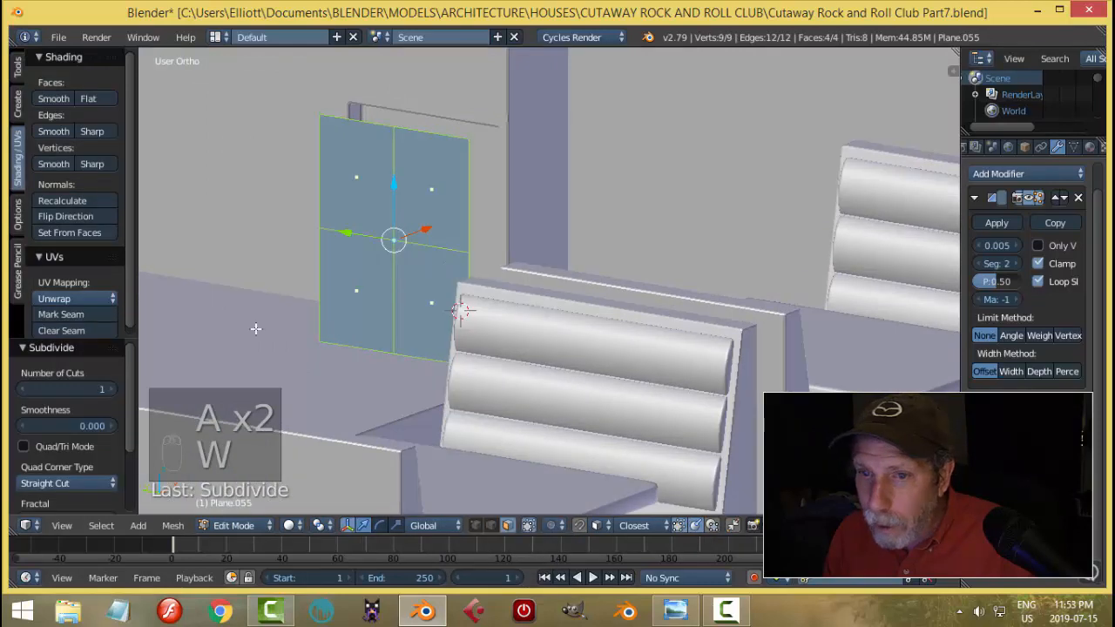
pyautogui.click(84, 388)
pyautogui.write('18')
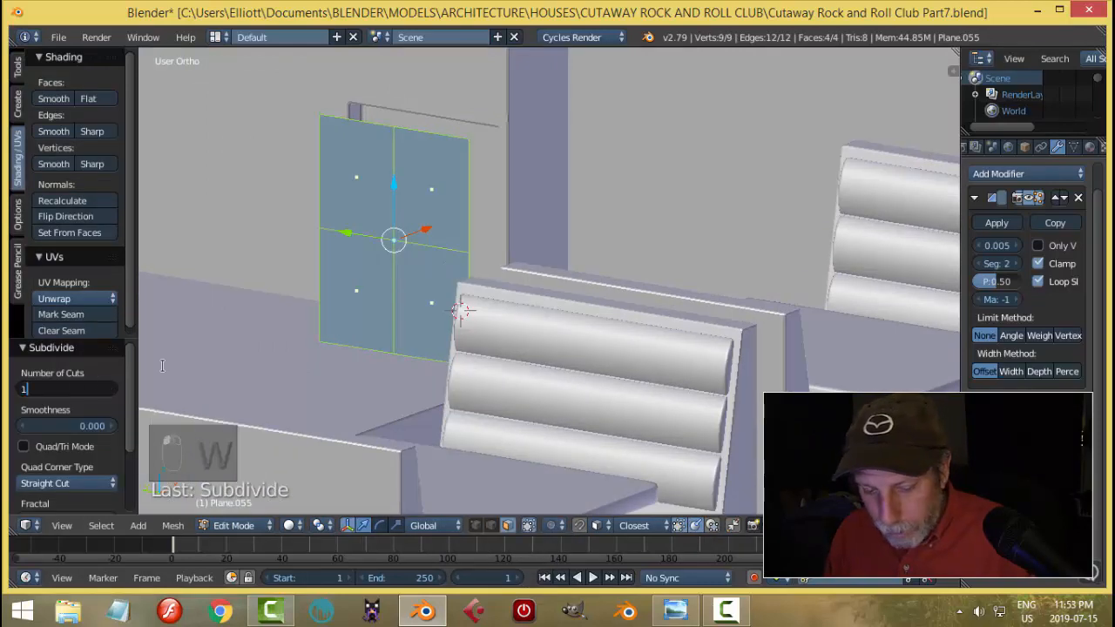
pyautogui.press('Return')
# Inset all the panel's faces individually by about 0.0036 and delete the inner faces to form a speaker grille.
pyautogui.scroll(3, 442, 287)
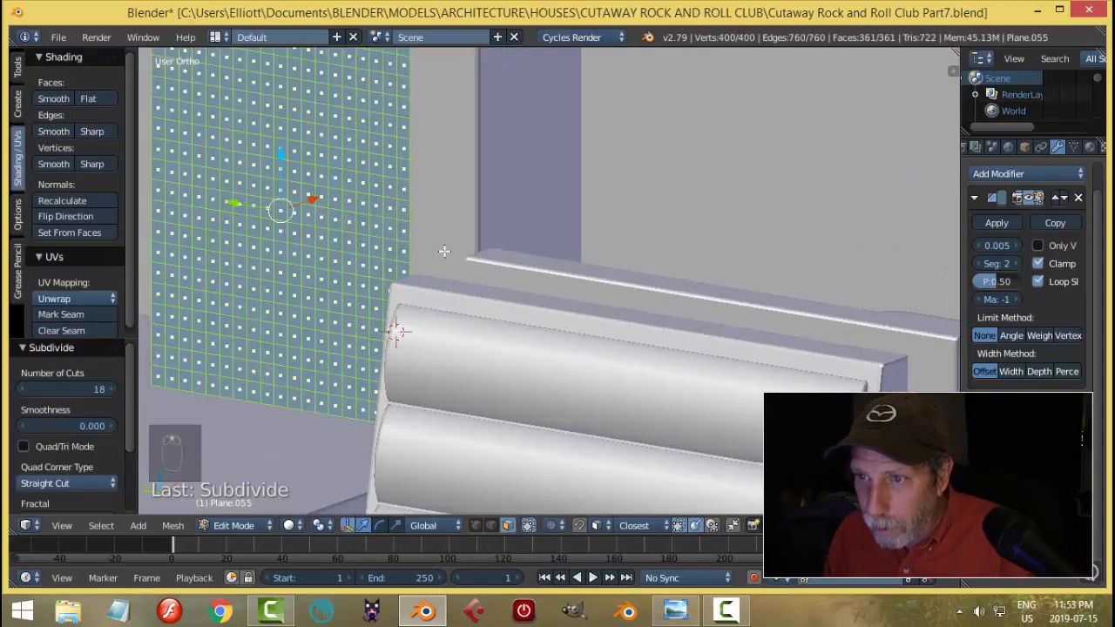
pyautogui.keyDown('shift'); pyautogui.moveTo(445, 252); pyautogui.dragTo(571, 340, button='middle'); pyautogui.keyUp('shift')
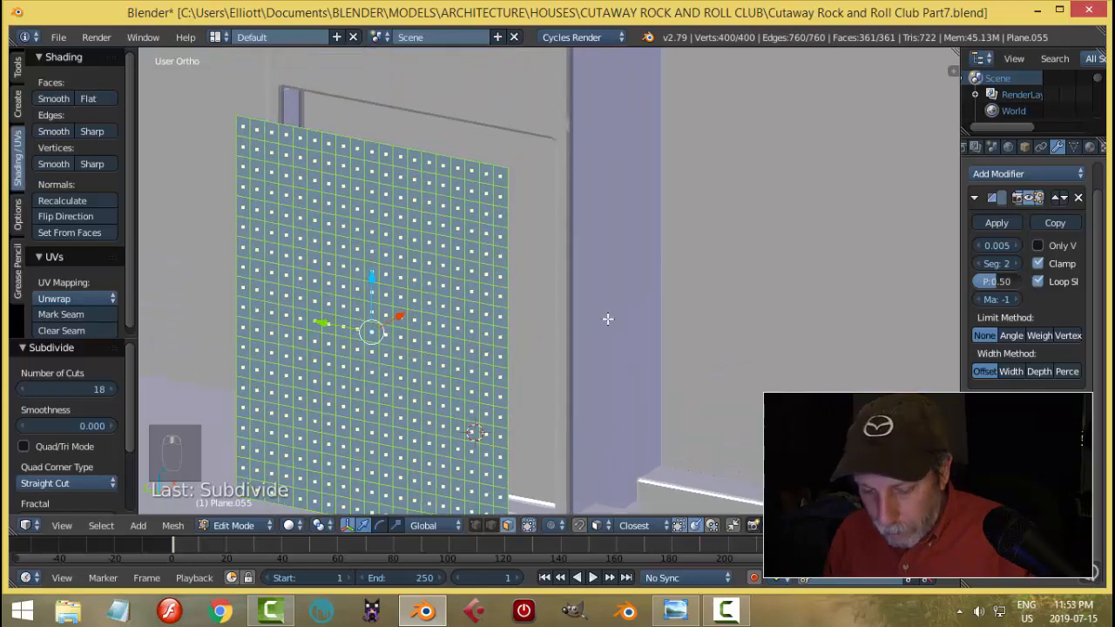
pyautogui.press('i')
pyautogui.press('i')
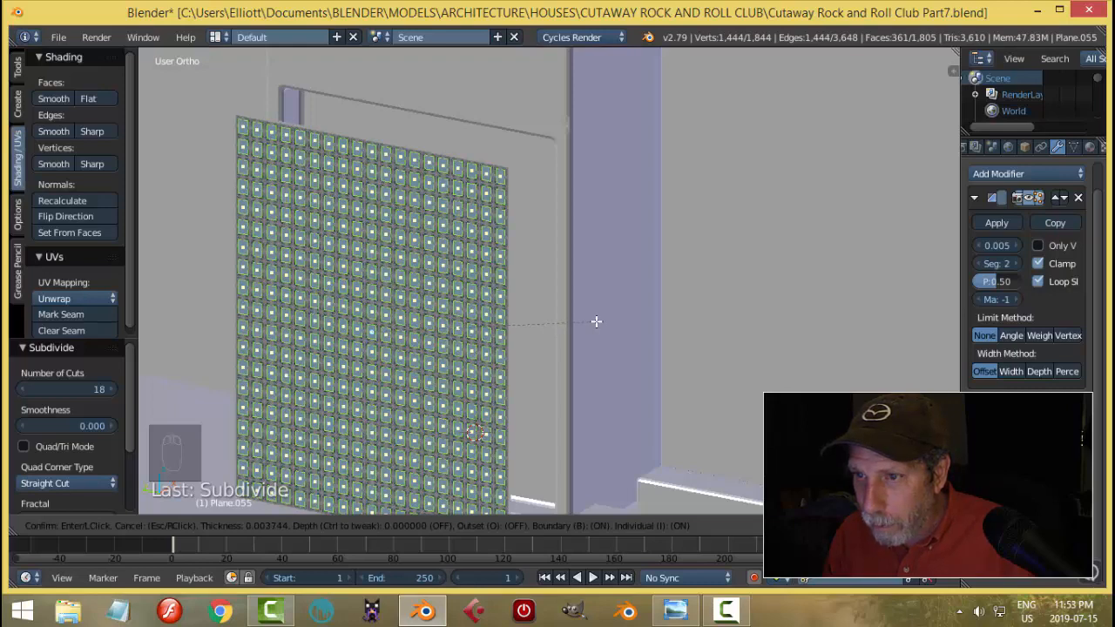
pyautogui.click(596, 322)
pyautogui.press('x')
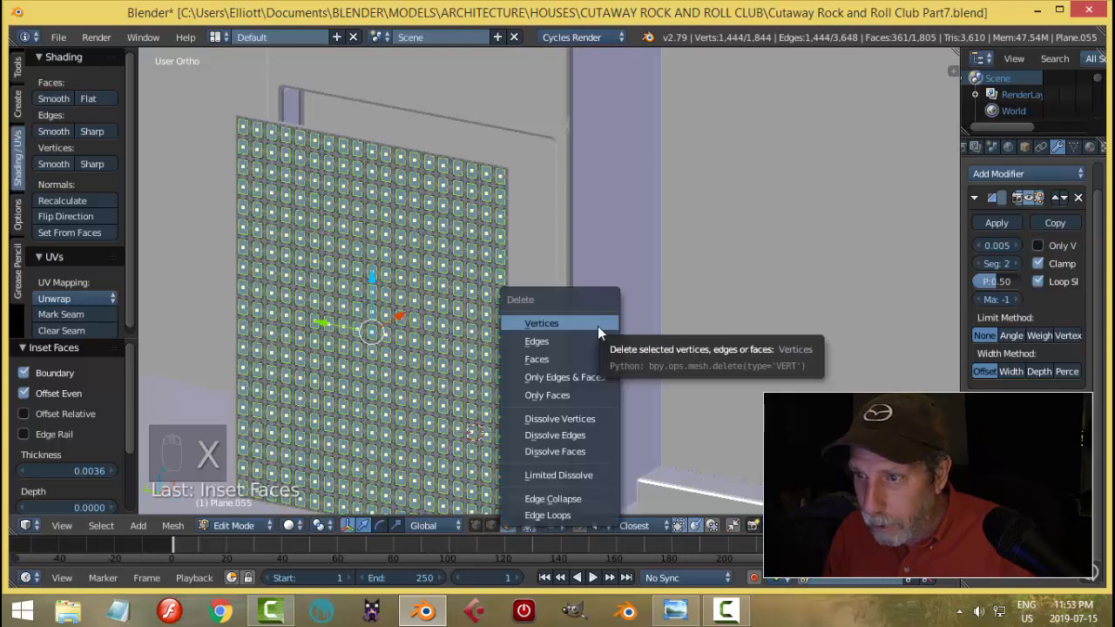
pyautogui.click(597, 359)
# Set the grille's bevel limit method to Angle and add a Solidify modifier.
pyautogui.press('Tab')
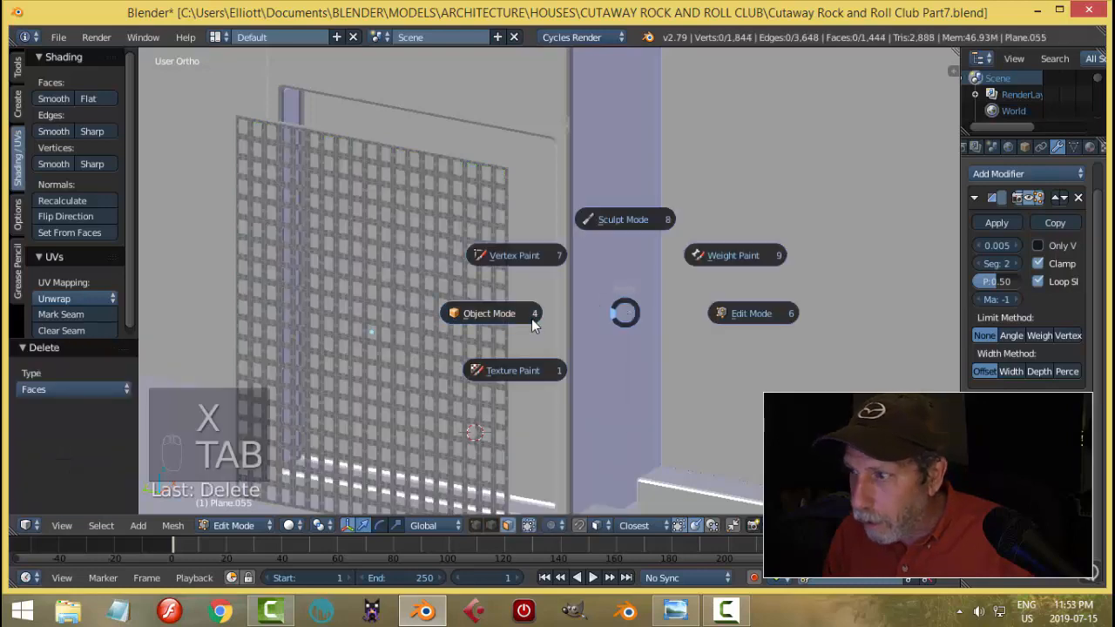
pyautogui.click(532, 319)
pyautogui.click(1012, 335)
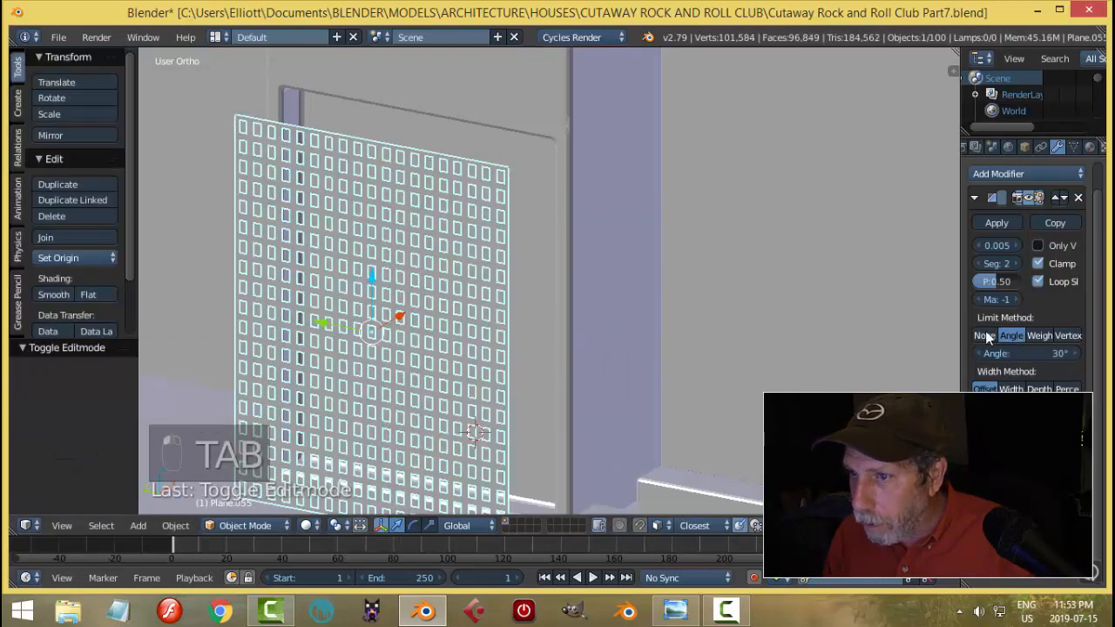
pyautogui.click(1000, 176)
pyautogui.click(741, 427)
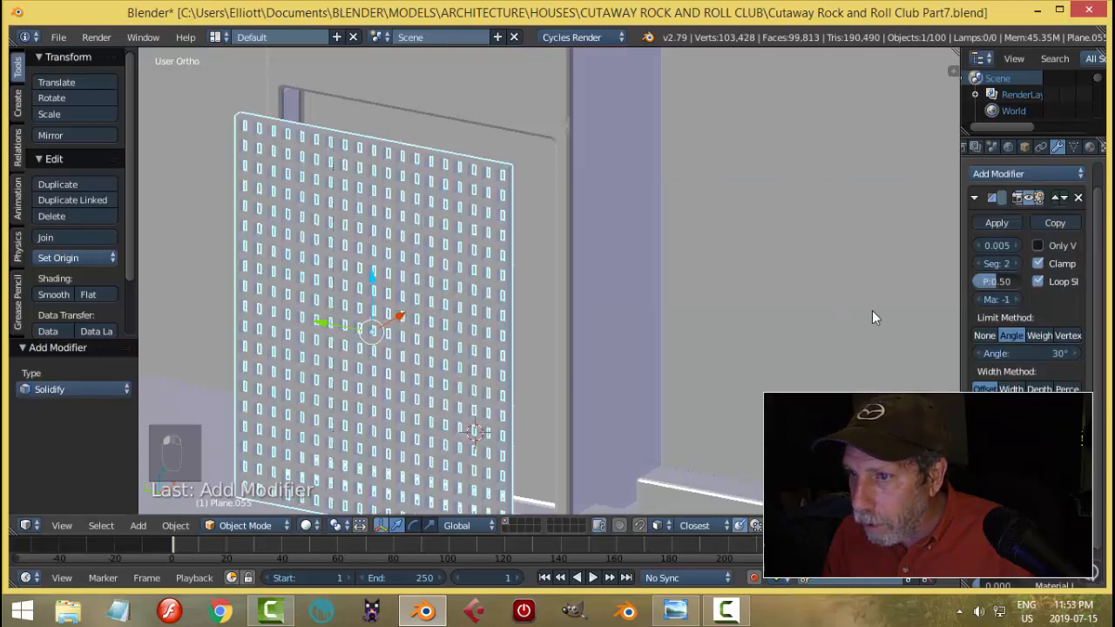
# Move the grille's Solidify modifier above the bevel and set its thickness to 0.006.
pyautogui.moveTo(873, 310); pyautogui.dragTo(662, 342, button='middle')
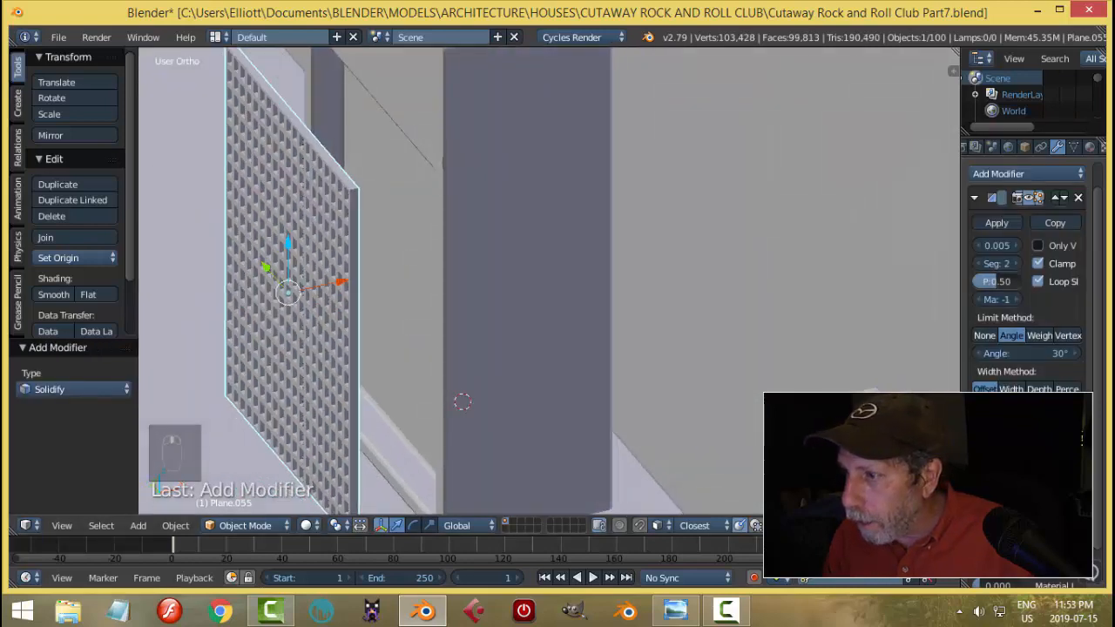
pyautogui.click(1056, 197)
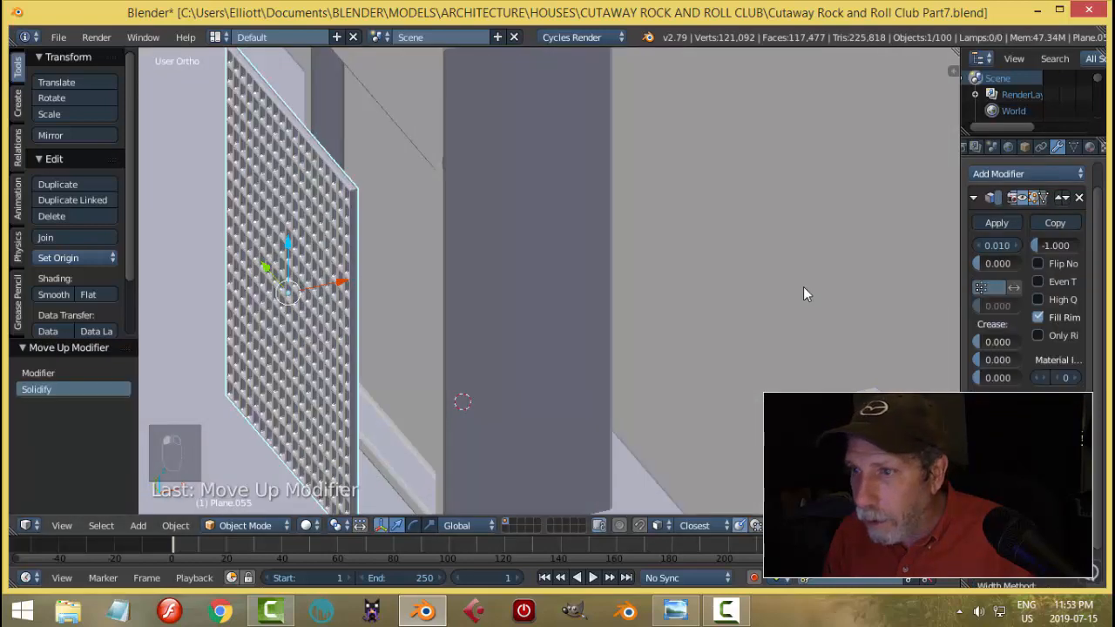
pyautogui.click(1007, 251)
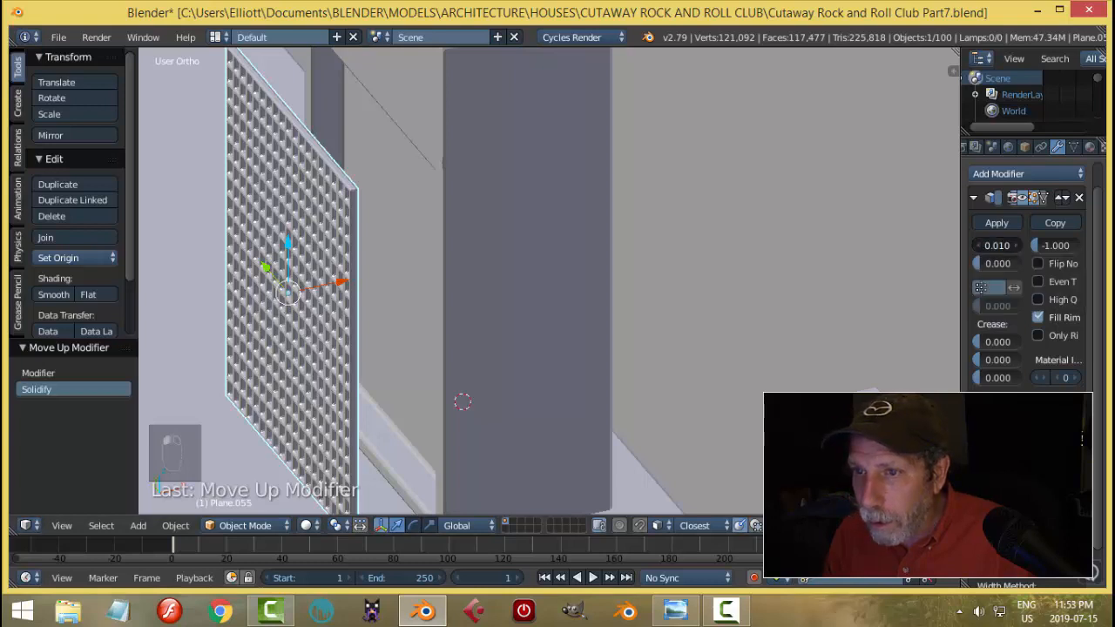
pyautogui.moveTo(998, 245); pyautogui.dragTo(985, 246)
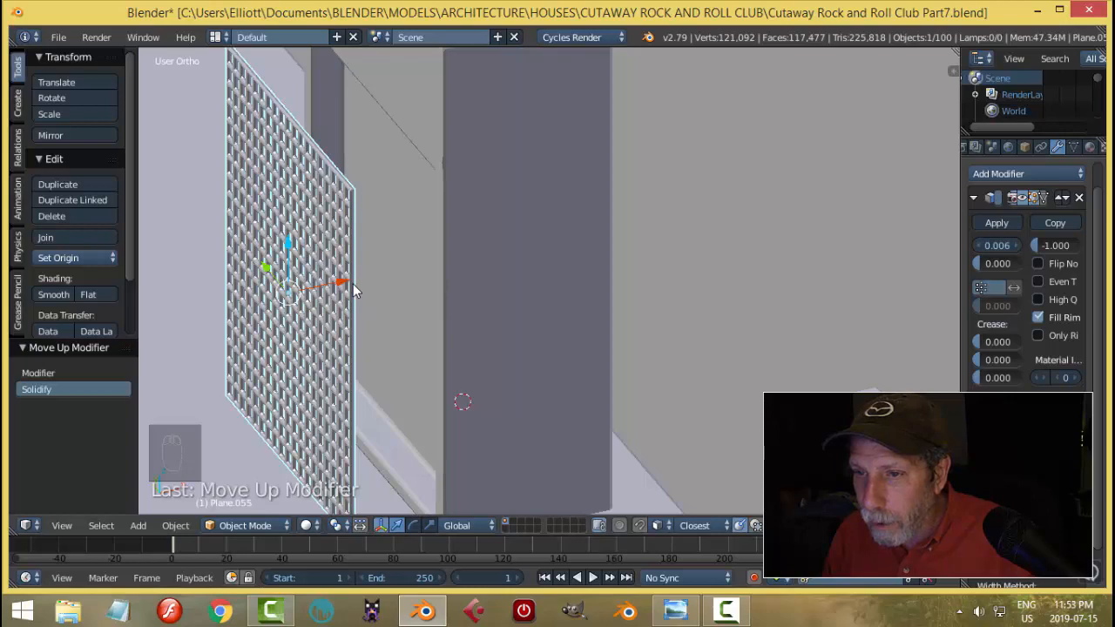
# Move the grille about 0.116 along X into the cabinet's front recess and save the file.
pyautogui.moveTo(341, 283); pyautogui.dragTo(434, 267)
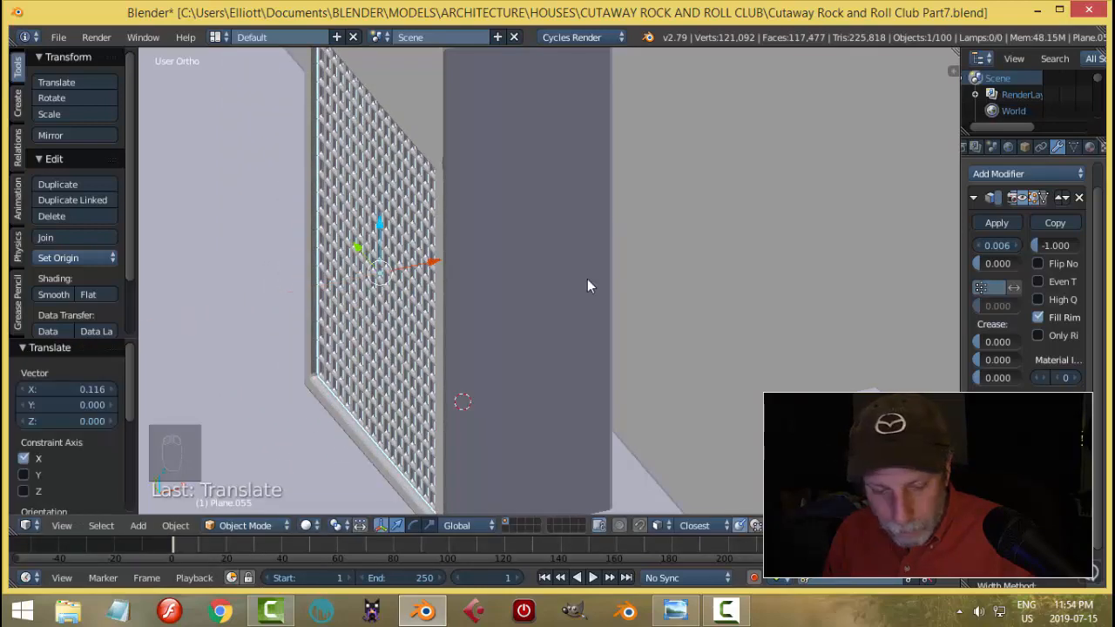
pyautogui.press('a')
pyautogui.scroll(-3, 557, 283)
pyautogui.moveTo(551, 284)
pyautogui.mouseDown(button='middle')
pyautogui.moveTo(624, 225)
pyautogui.moveTo(678, 244)
pyautogui.moveTo(567, 271)
pyautogui.mouseUp(button='middle')
pyautogui.hotkey('ctrl', 's')
pyautogui.click(567, 271)
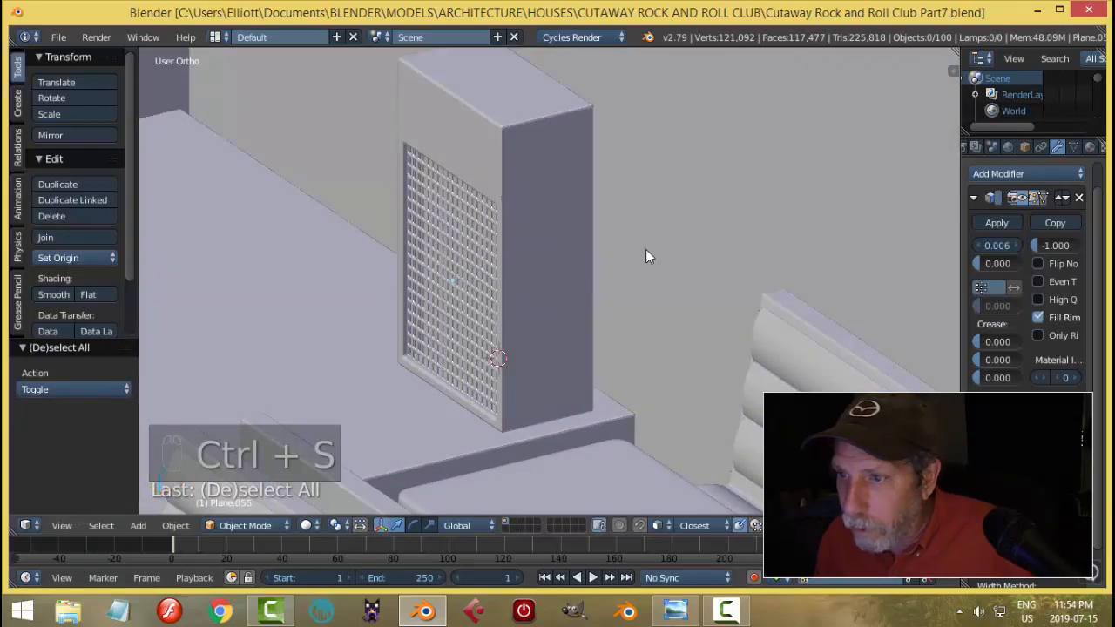
# Extrude the cabinet's upper front face inward by about 0.049, checking the opening's shape against the rock bar reference image.
pyautogui.moveTo(646, 256); pyautogui.dragTo(639, 259, button='middle')
pyautogui.rightClick(514, 167)
pyautogui.moveTo(566, 232); pyautogui.dragTo(704, 248, button='middle')
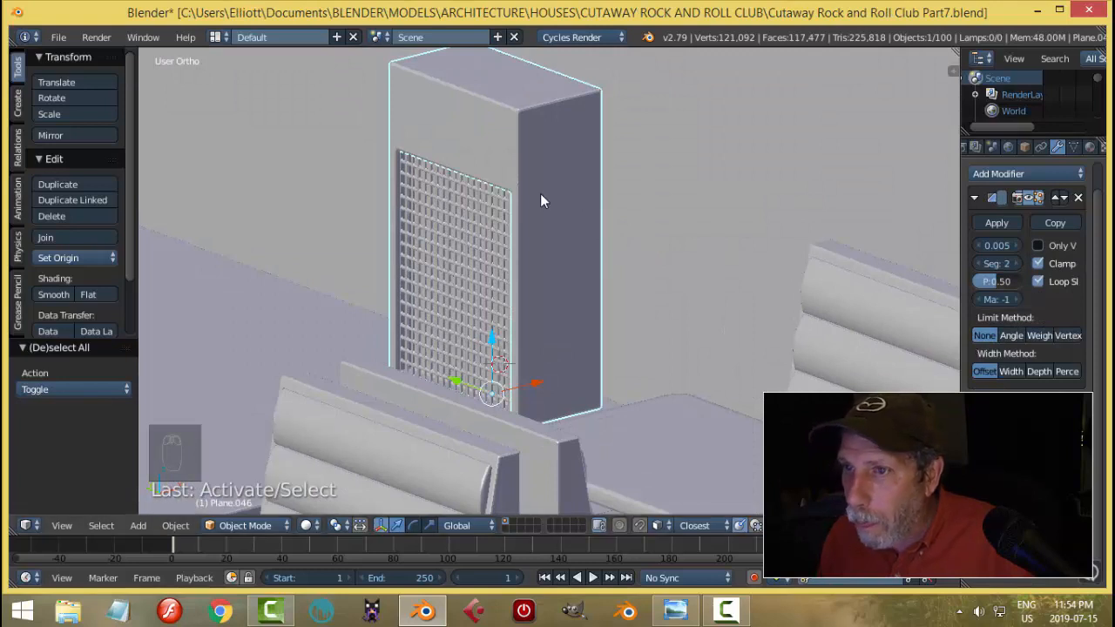
pyautogui.press('Tab')
pyautogui.click(710, 182)
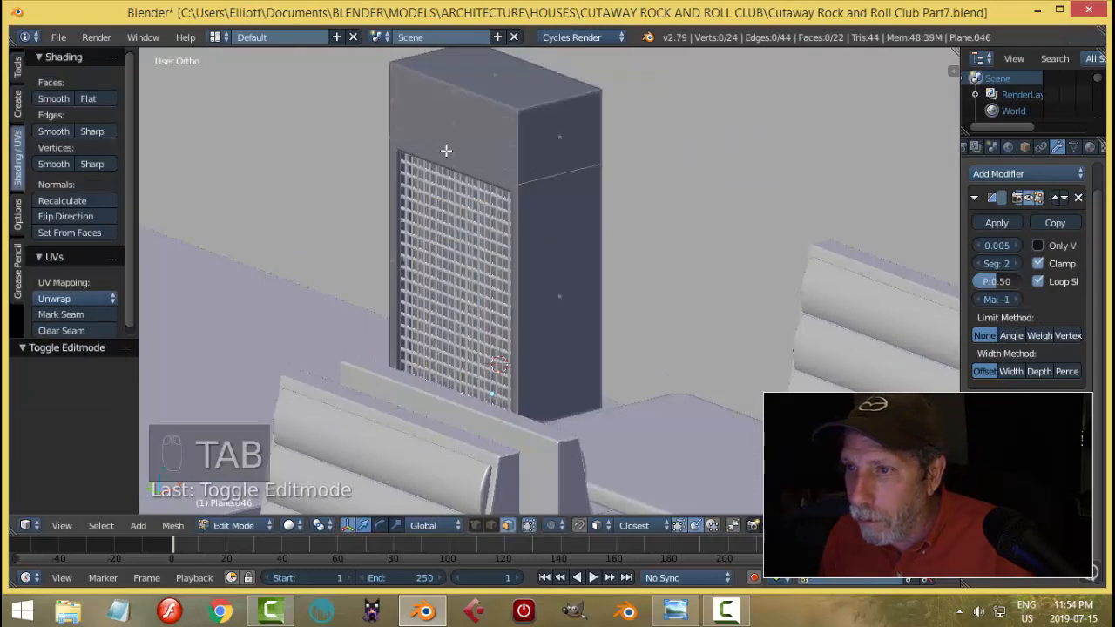
pyautogui.rightClick(446, 152)
pyautogui.click(676, 610)
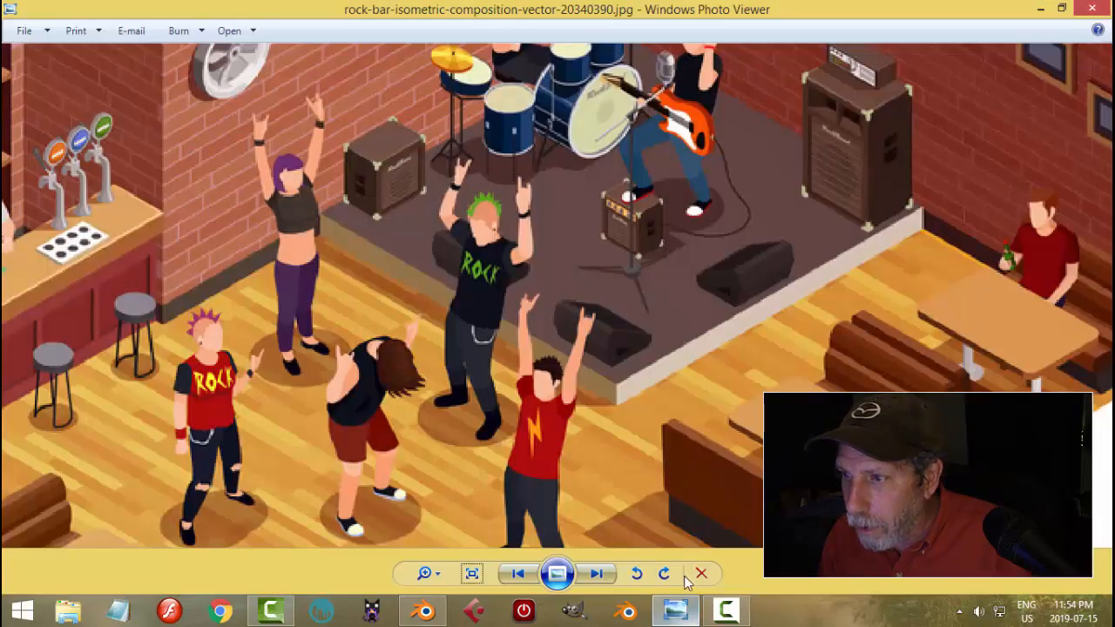
pyautogui.click(425, 610)
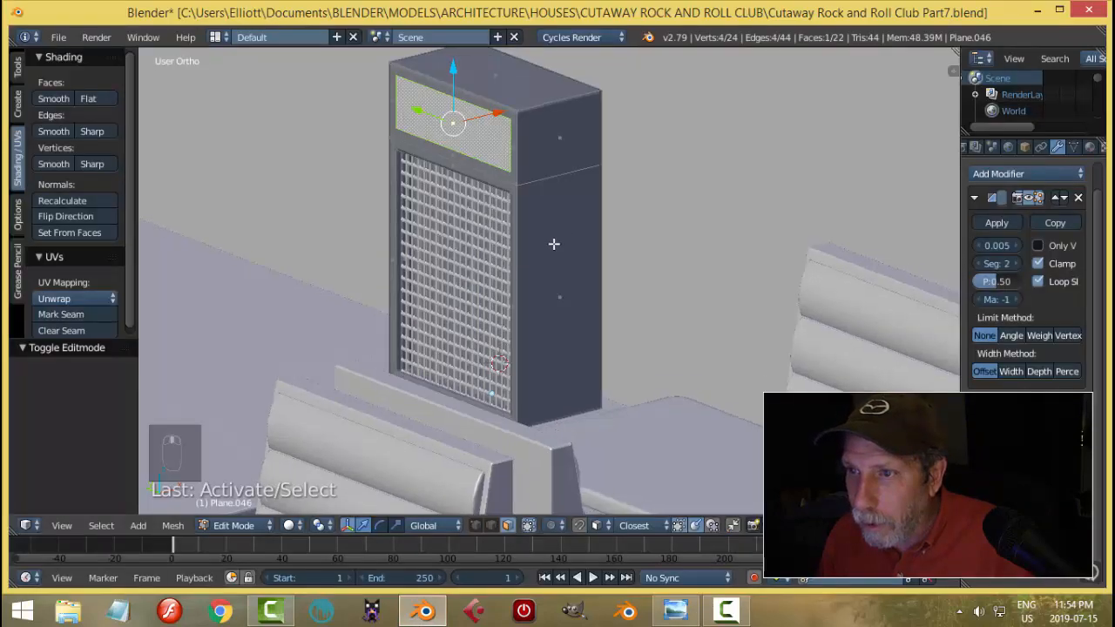
pyautogui.moveTo(552, 244); pyautogui.dragTo(553, 246, button='middle')
pyautogui.press('e')
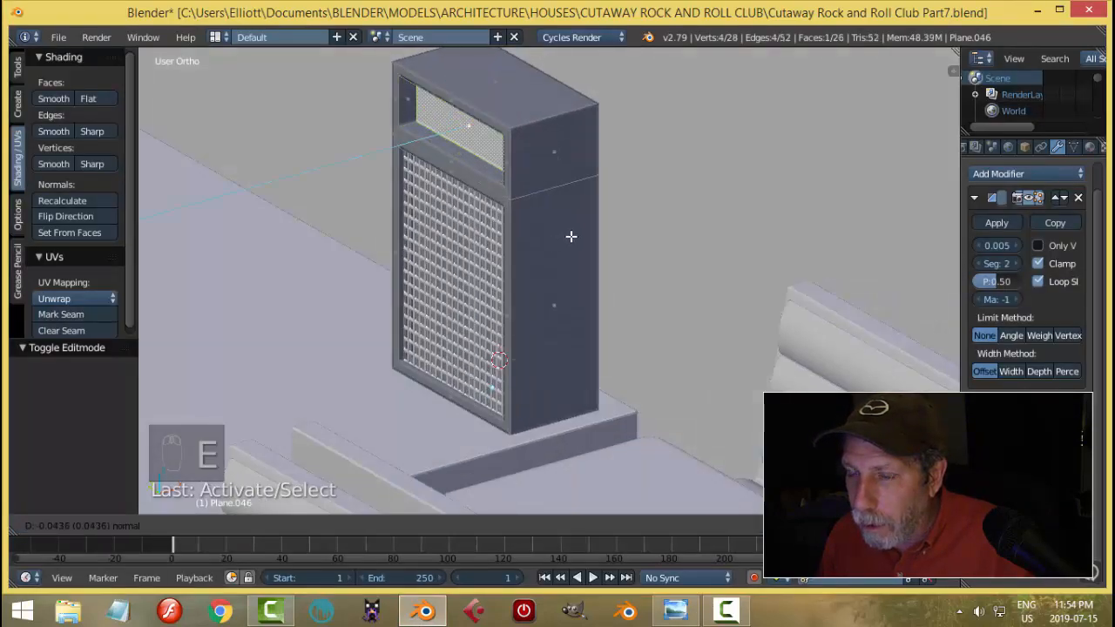
pyautogui.click(574, 236)
# Scale the upper recess's back face to about 0.818 along Y and 0.671 along Z to taper the opening.
pyautogui.moveTo(570, 236); pyautogui.dragTo(649, 218, button='middle')
pyautogui.press('y')
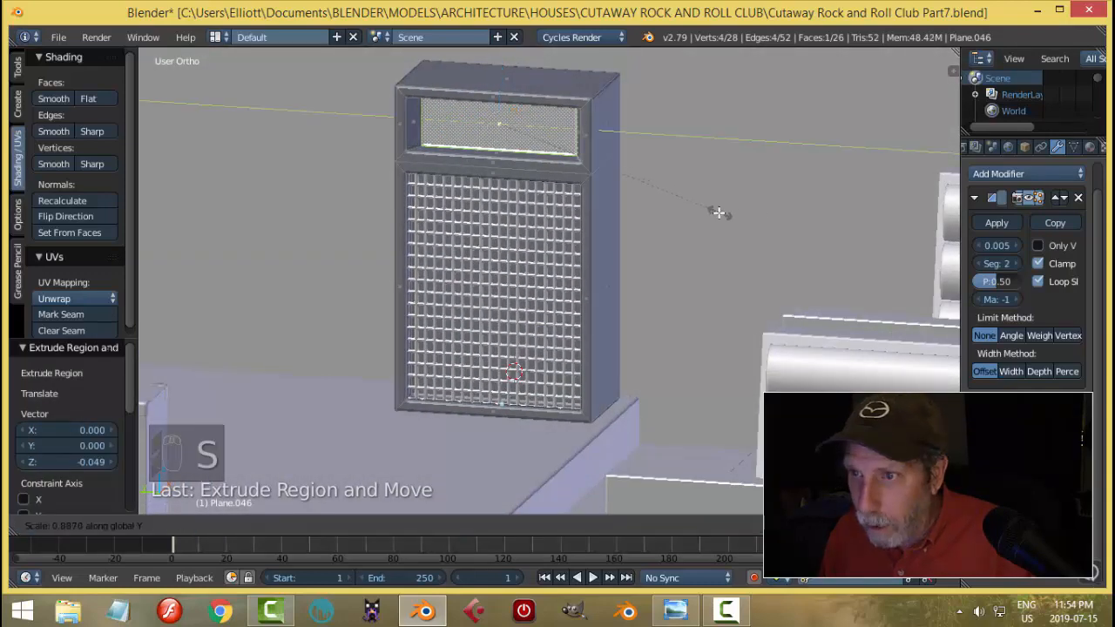
pyautogui.click(700, 213)
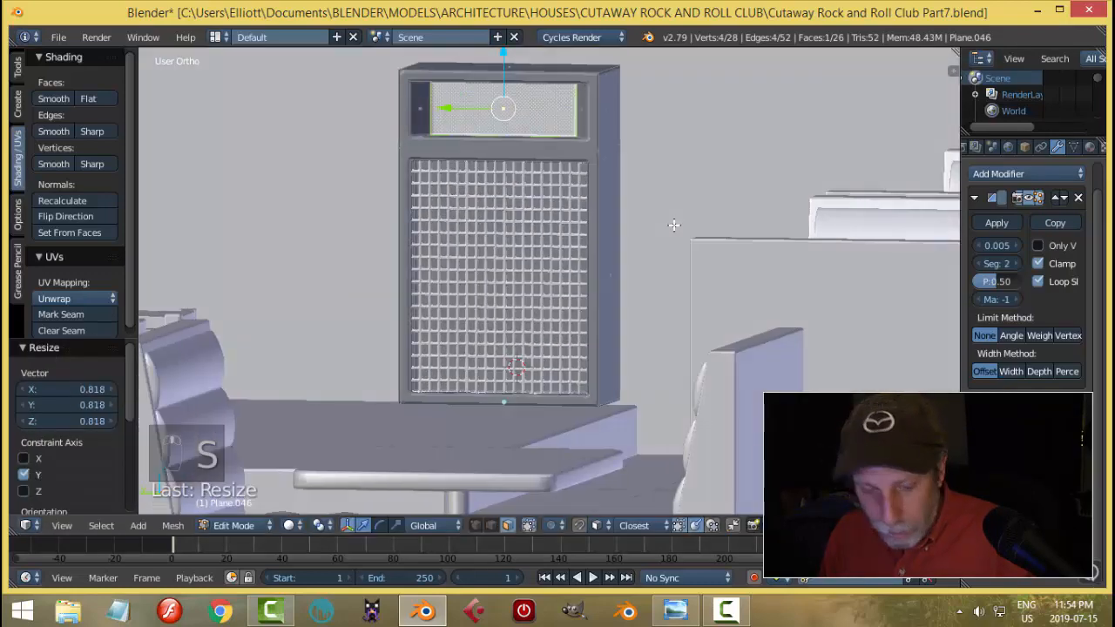
pyautogui.press('s')
pyautogui.press('z')
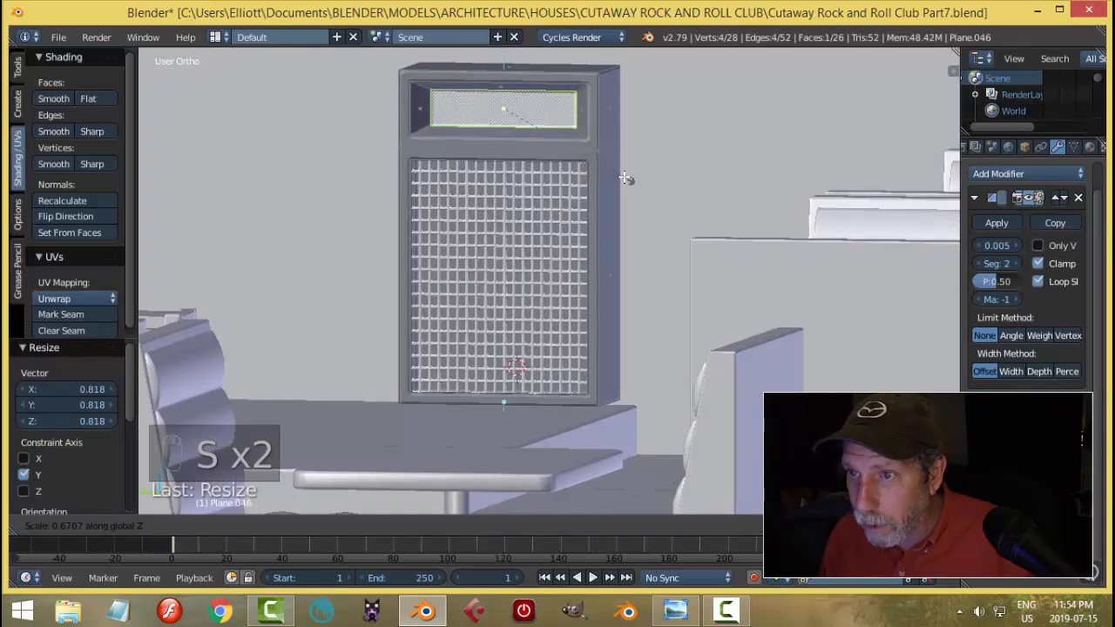
pyautogui.click(626, 178)
# Delete the back face of the tapered upper recess.
pyautogui.moveTo(647, 162); pyautogui.dragTo(583, 198, button='middle')
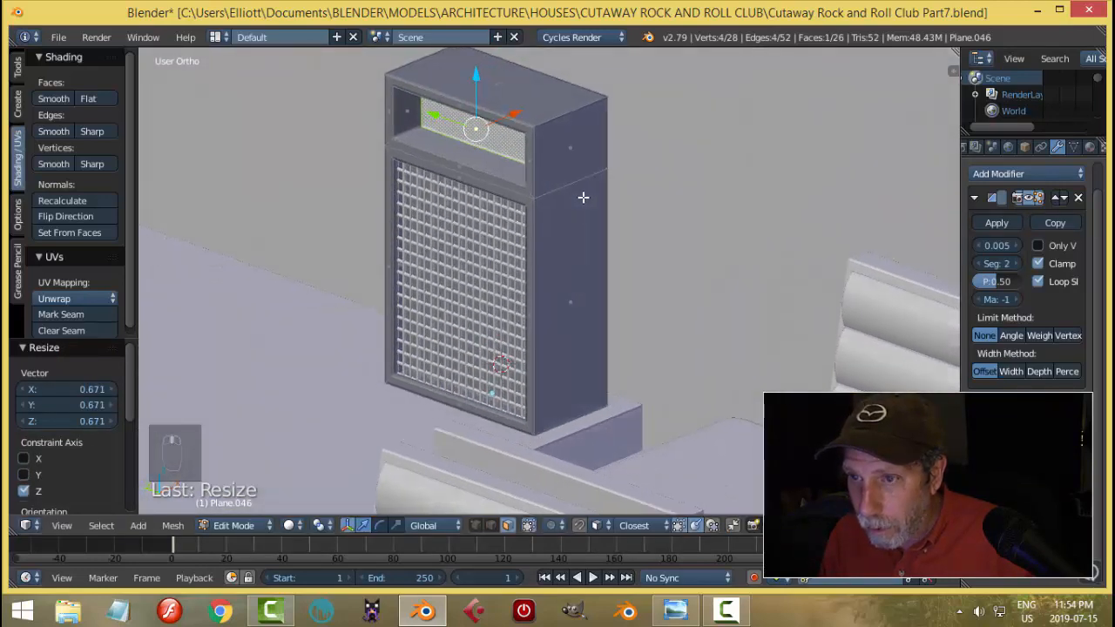
pyautogui.press('x')
pyautogui.click(584, 196)
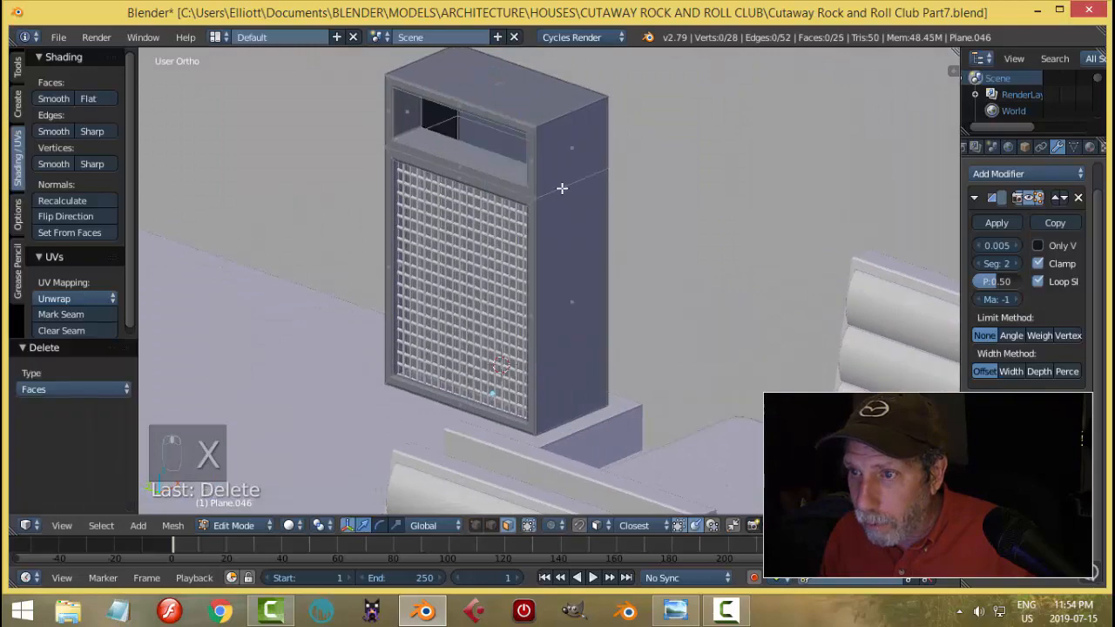
pyautogui.scroll(4, 610, 170)
pyautogui.scroll(-2, 602, 173)
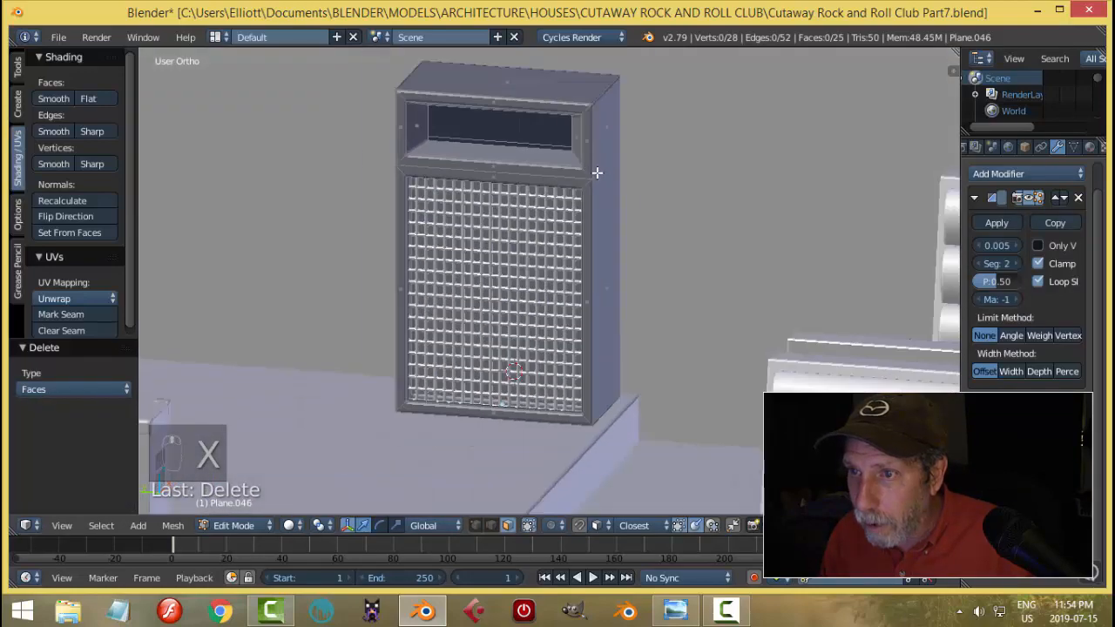
# Snap the 3D cursor to the center of the recess's upper and lower inner faces.
pyautogui.moveTo(591, 204); pyautogui.dragTo(620, 235, button='middle')
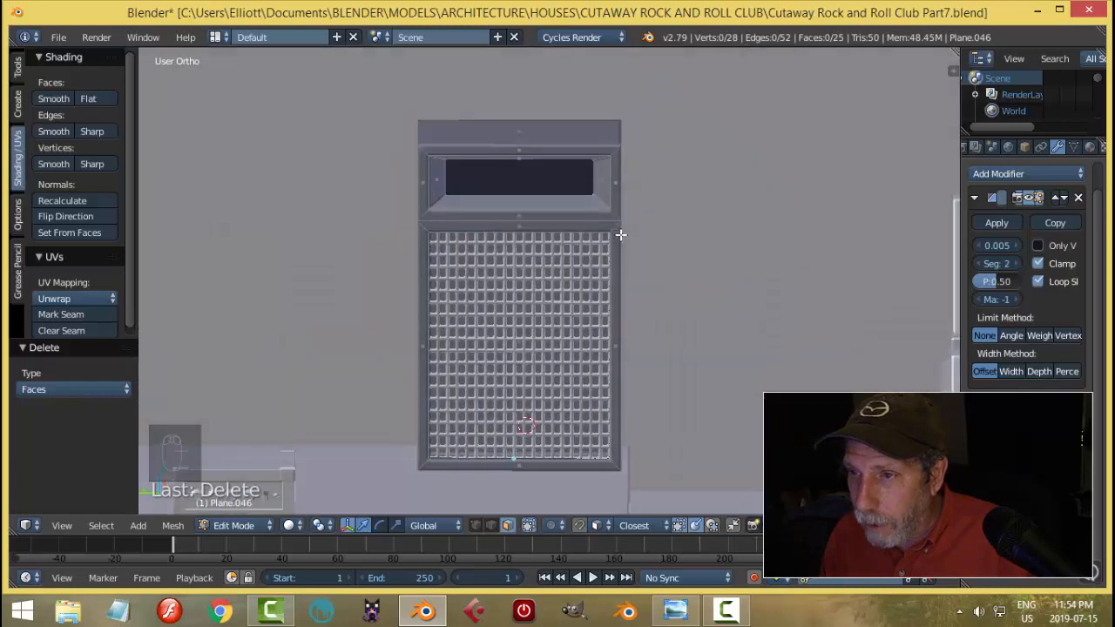
pyautogui.rightClick(524, 202)
pyautogui.moveTo(591, 191); pyautogui.dragTo(588, 176, button='middle')
pyautogui.keyDown('shift'); pyautogui.rightClick(550, 135); pyautogui.keyUp('shift')
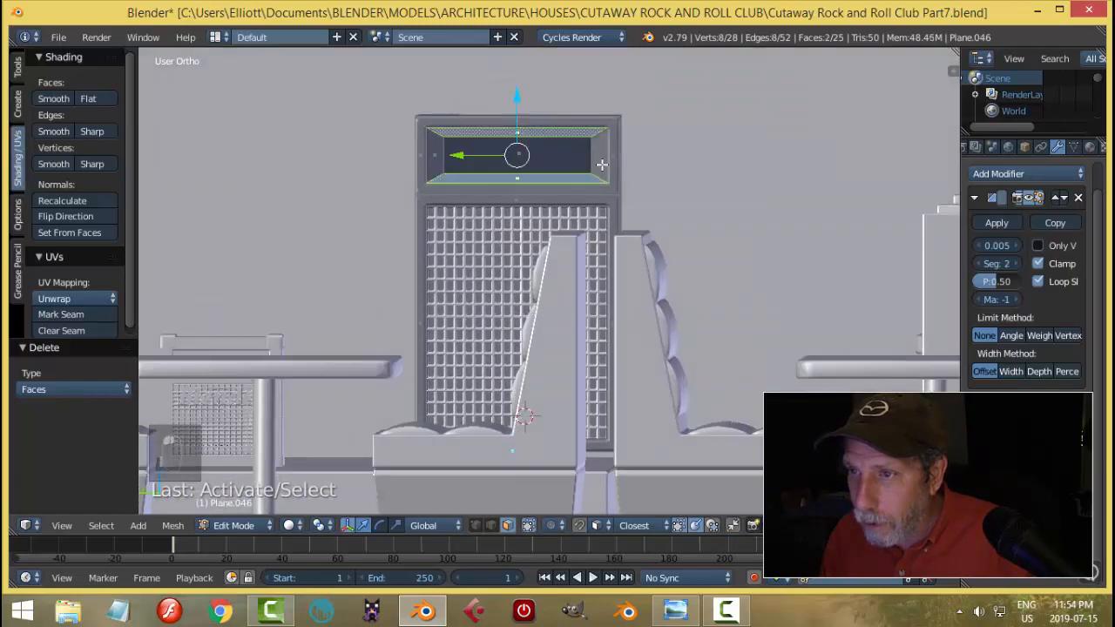
pyautogui.hotkey('shift', 's')
pyautogui.click(611, 169)
# Add a plane at the 3D cursor as a new object and scale its mesh to about 0.06.
pyautogui.moveTo(634, 205); pyautogui.dragTo(595, 231, button='middle')
pyautogui.press('a')
pyautogui.press('Tab')
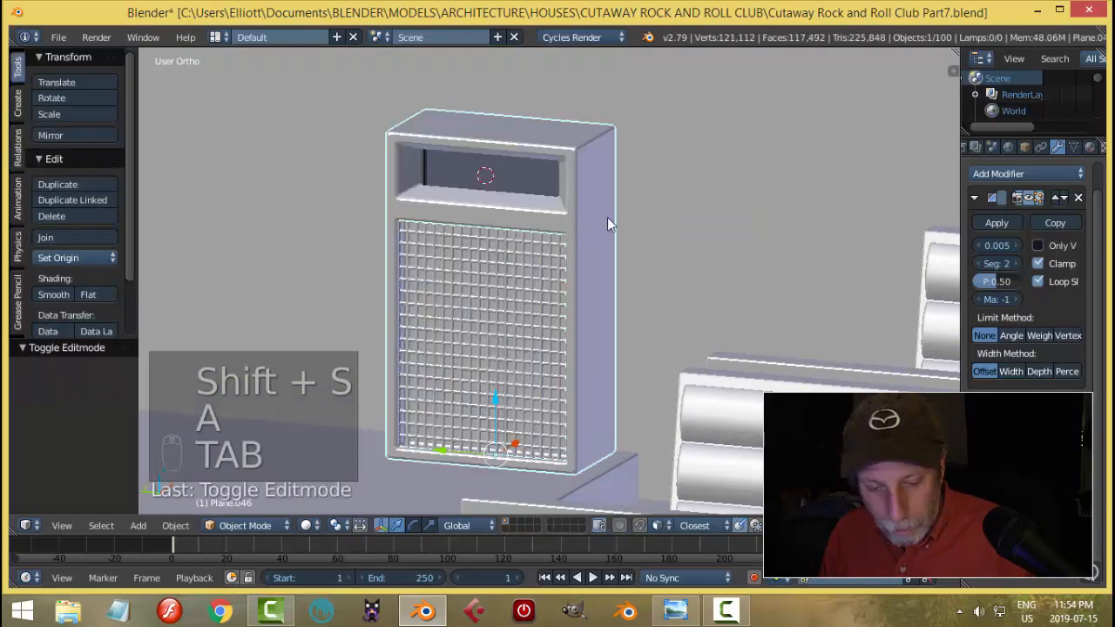
pyautogui.hotkey('shift', 'a')
pyautogui.click(662, 218)
pyautogui.press('Tab')
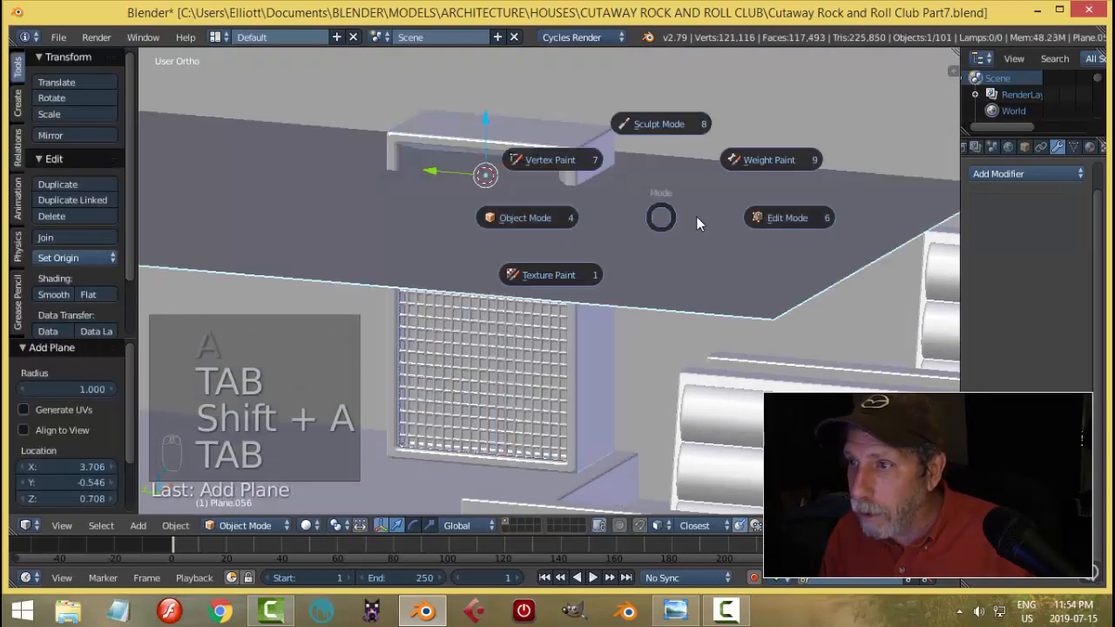
pyautogui.press('s')
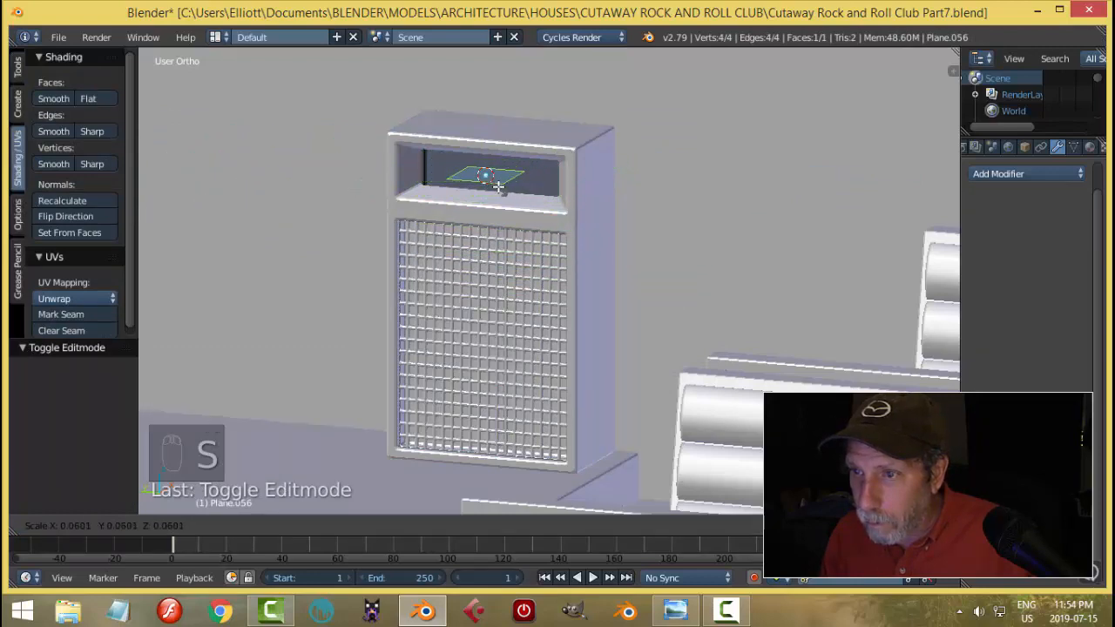
pyautogui.click(498, 186)
# Scale the small plane to about 0.306 along Y and rotate it upright about the Y axis.
pyautogui.moveTo(498, 186); pyautogui.dragTo(575, 211, button='middle')
pyautogui.press('s')
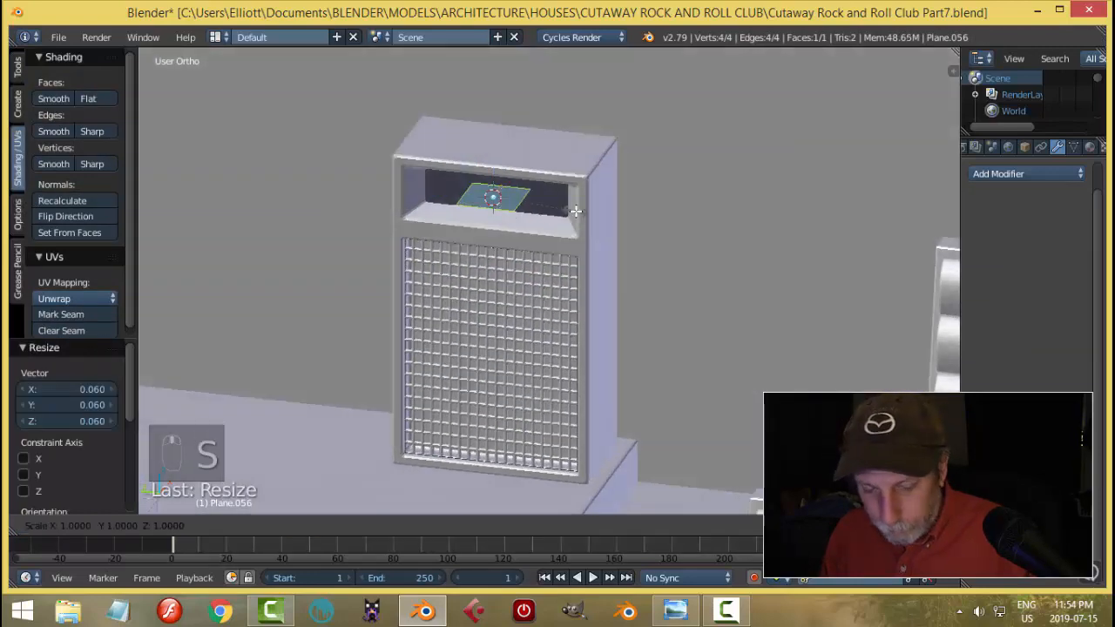
pyautogui.press('y')
pyautogui.click(516, 211)
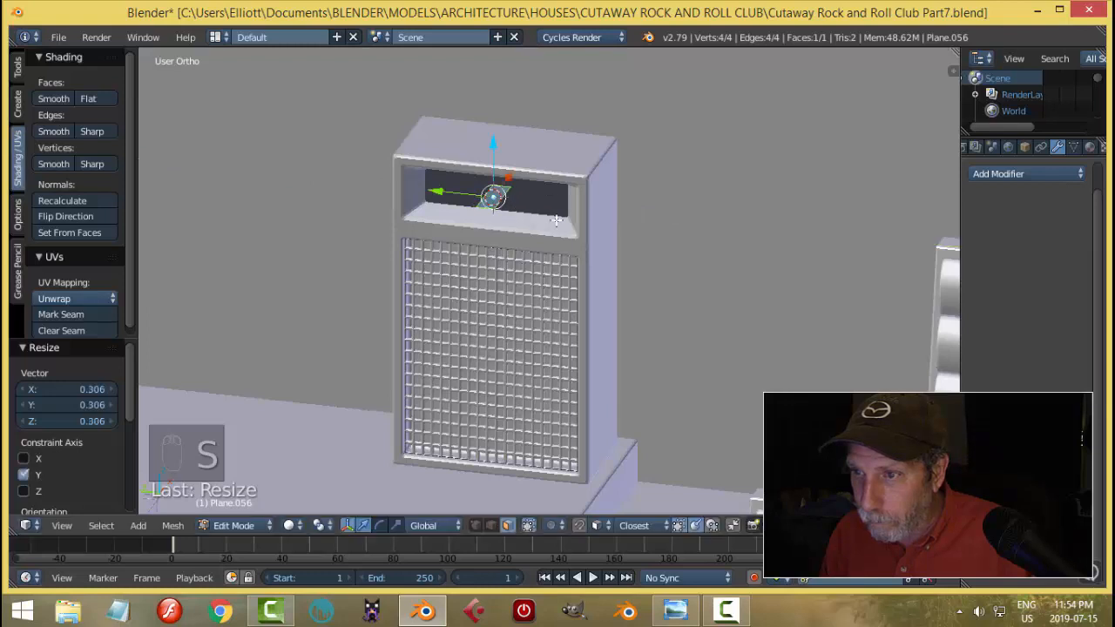
pyautogui.moveTo(516, 211); pyautogui.dragTo(570, 252, button='middle')
pyautogui.press('r')
pyautogui.press('y')
pyautogui.press('Return')
# Extrude the upright plane about 0.03 along negative X and narrow its new front face along Y.
pyautogui.scroll(2, 485, 242)
pyautogui.press('e')
pyautogui.rightClick(570, 252)
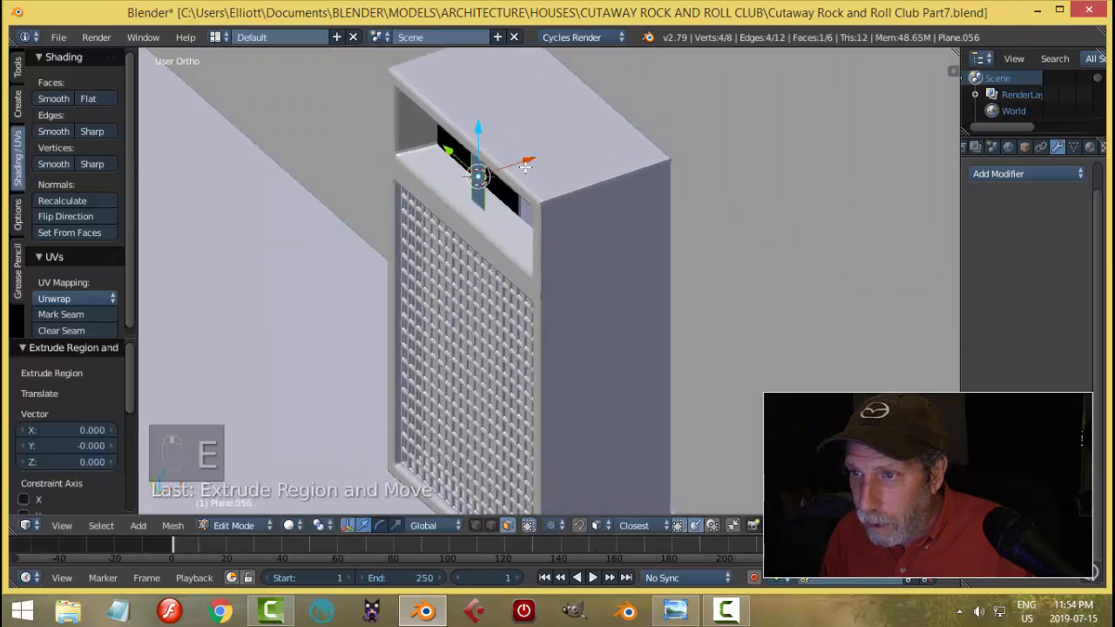
pyautogui.press('g')
pyautogui.press('x')
pyautogui.click(585, 227)
pyautogui.moveTo(585, 226); pyautogui.dragTo(654, 218, button='middle')
pyautogui.press('s')
pyautogui.press('y')
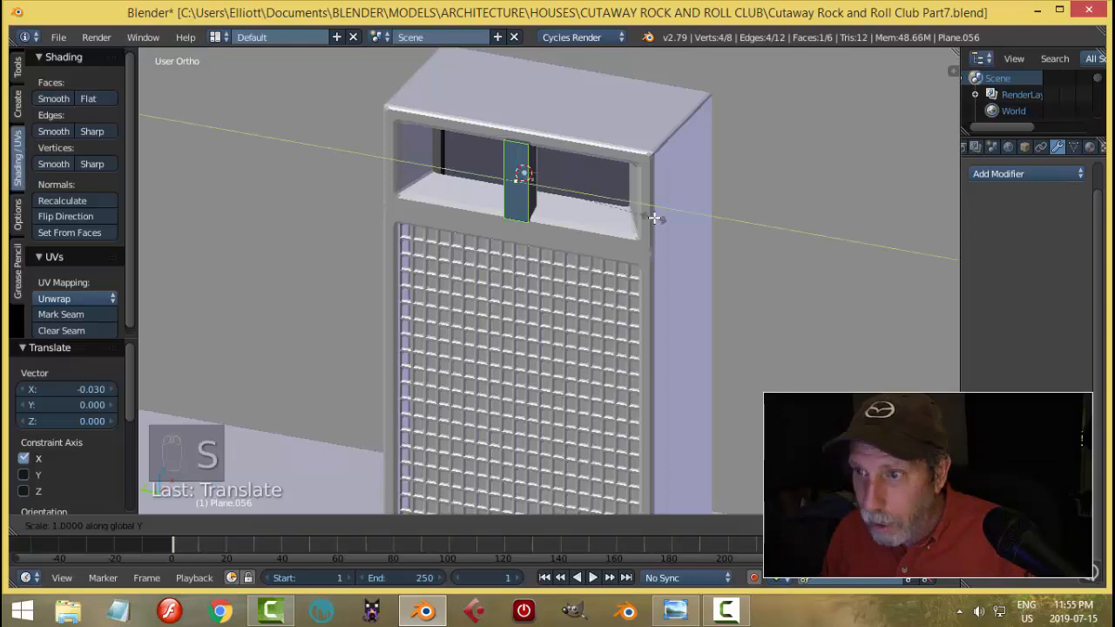
pyautogui.click(580, 204)
# Scale the whole divider block to about 0.626 along X and recalculate its normals.
pyautogui.moveTo(580, 204); pyautogui.dragTo(512, 209, button='middle')
pyautogui.press('a')
pyautogui.press('a')
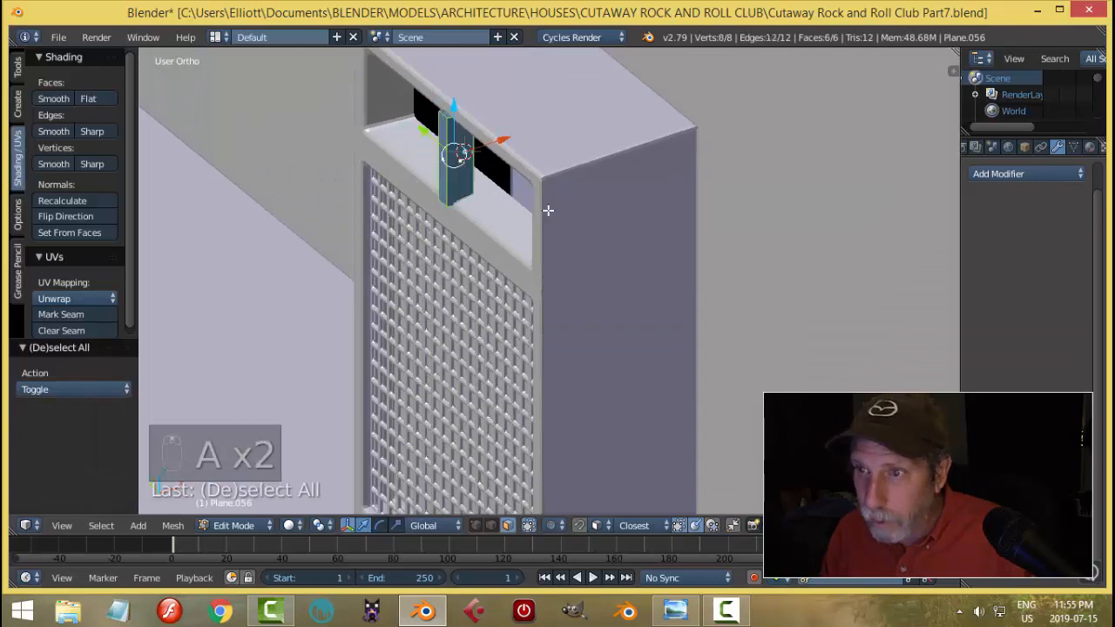
pyautogui.press('s')
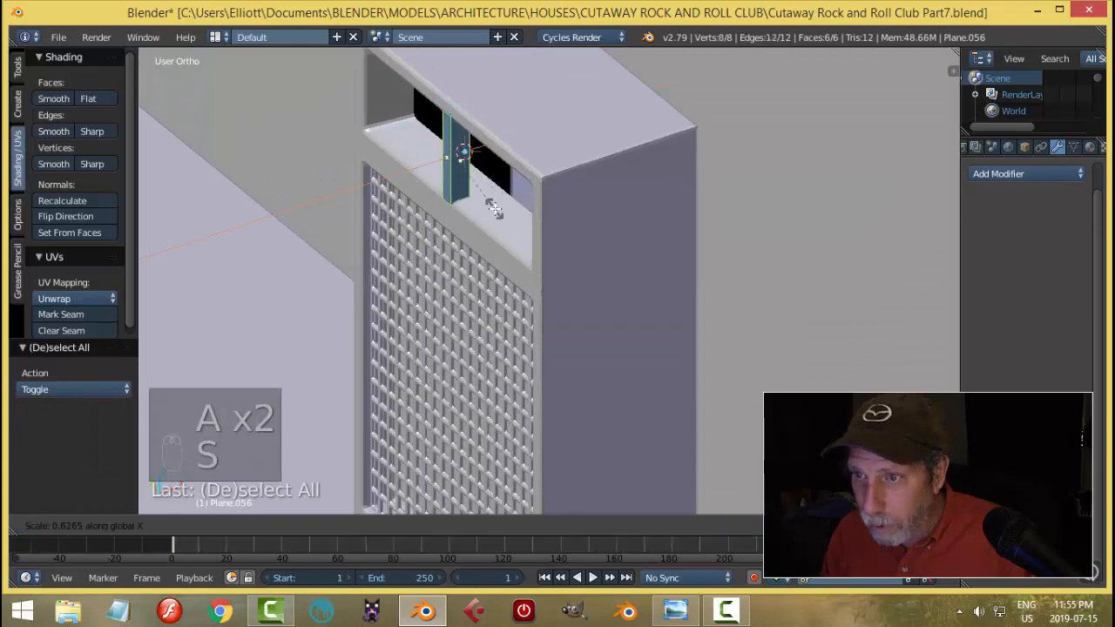
pyautogui.click(488, 209)
pyautogui.scroll(4, 481, 209)
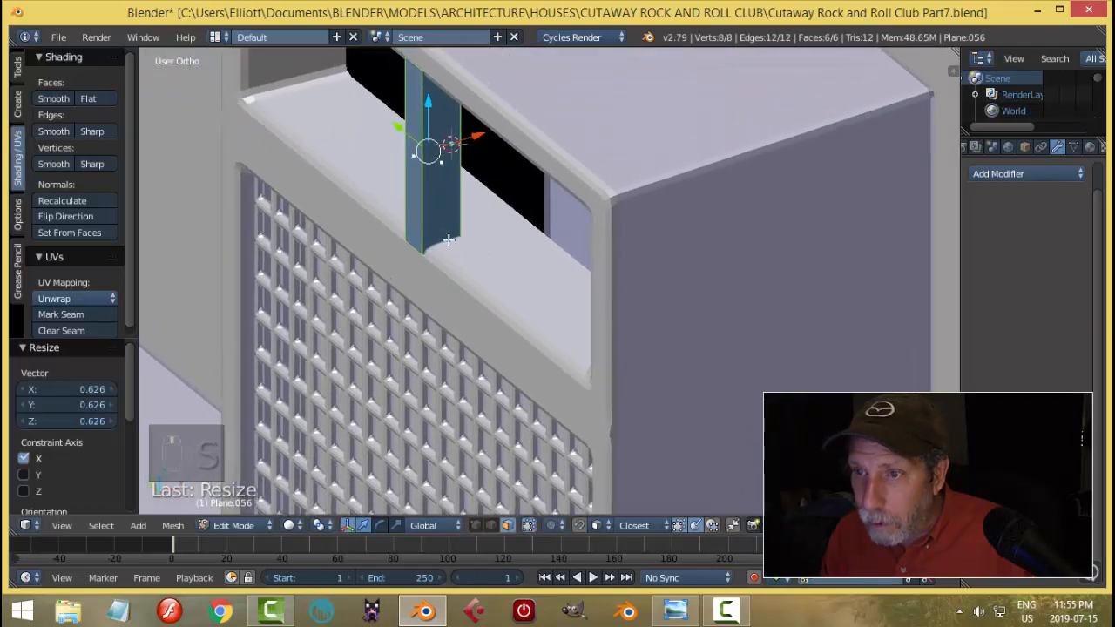
pyautogui.hotkey('ctrl', 'n')
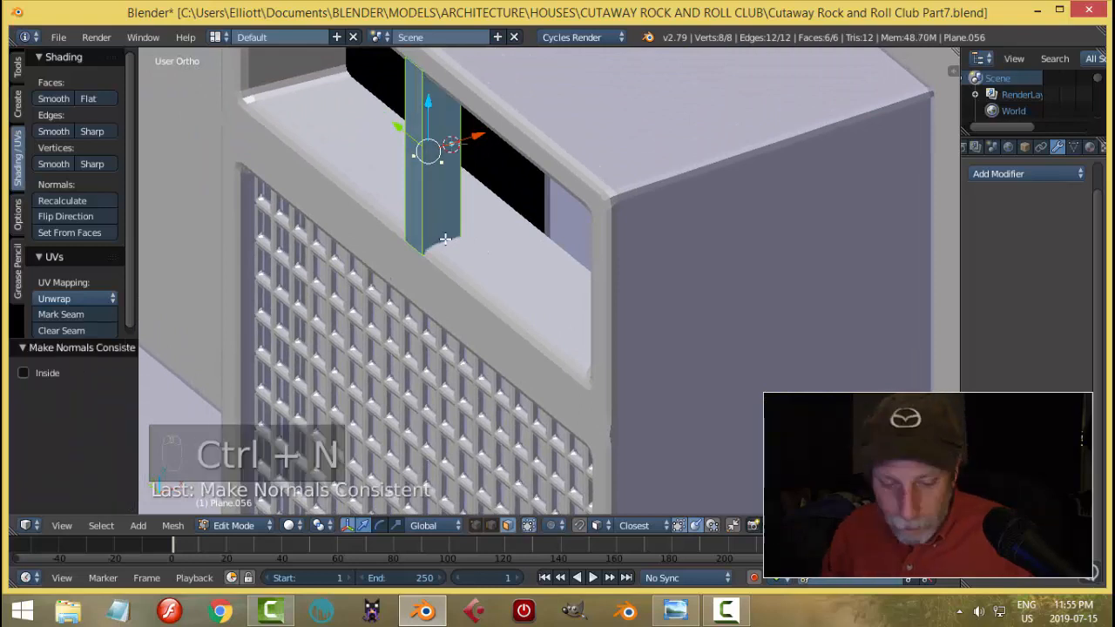
pyautogui.press('a')
pyautogui.hotkey('ctrl', 'r')
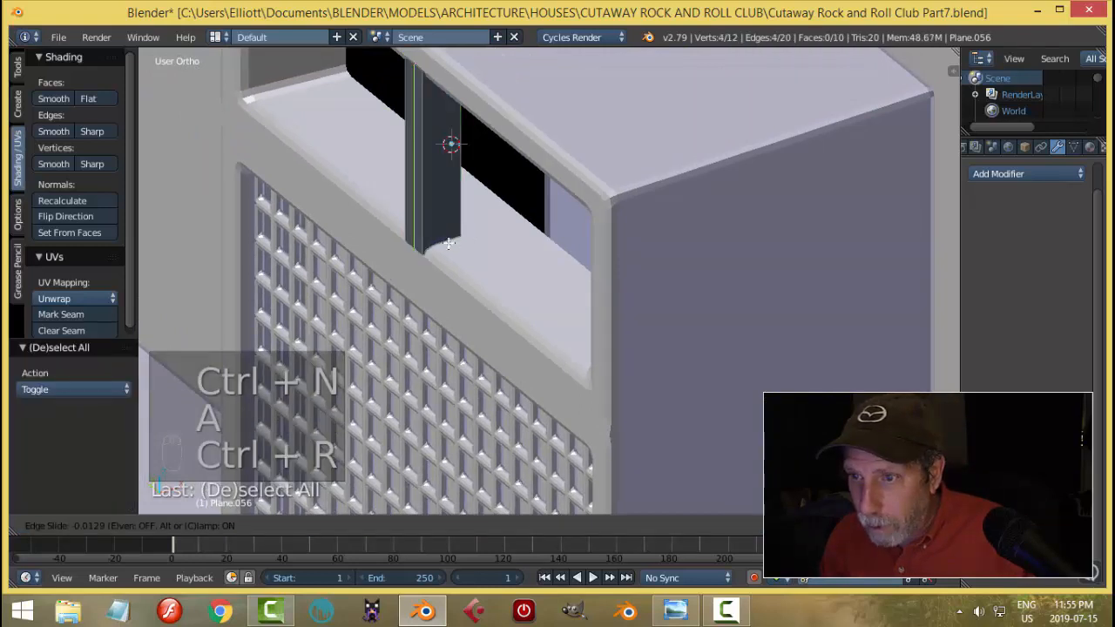
pyautogui.click(448, 244)
pyautogui.hotkey('ctrl', 'z')
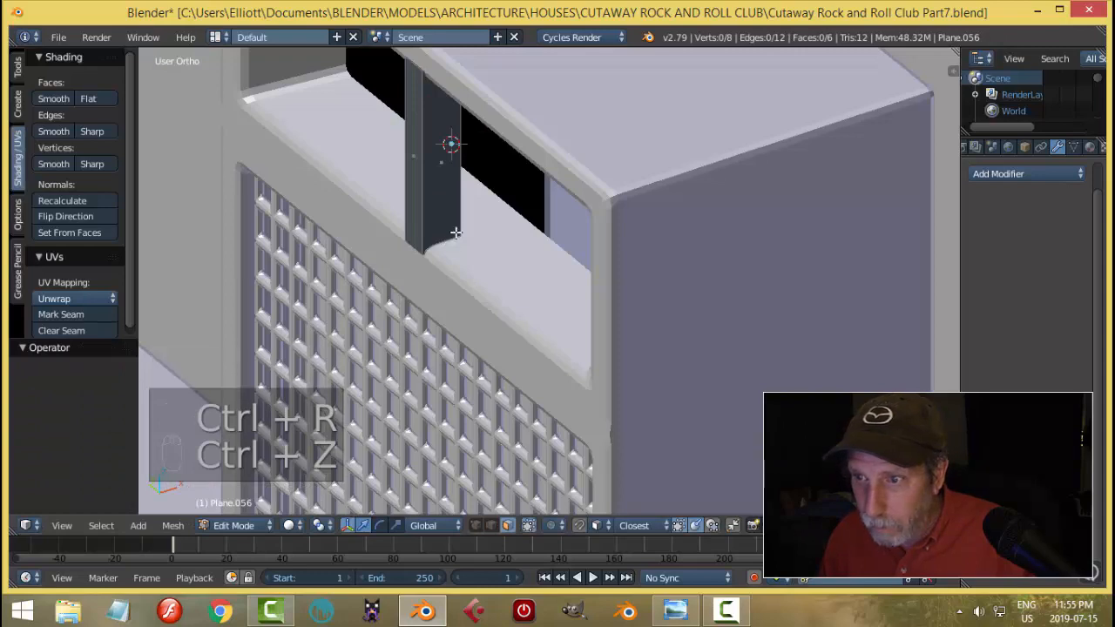
# Move the divider block about 0.062 along negative X out of the opening and add a lengthwise loop cut near its front edge.
pyautogui.moveTo(453, 235)
pyautogui.mouseDown(button='middle')
pyautogui.moveTo(496, 234)
pyautogui.moveTo(466, 245)
pyautogui.mouseUp(button='middle')
pyautogui.press('a')
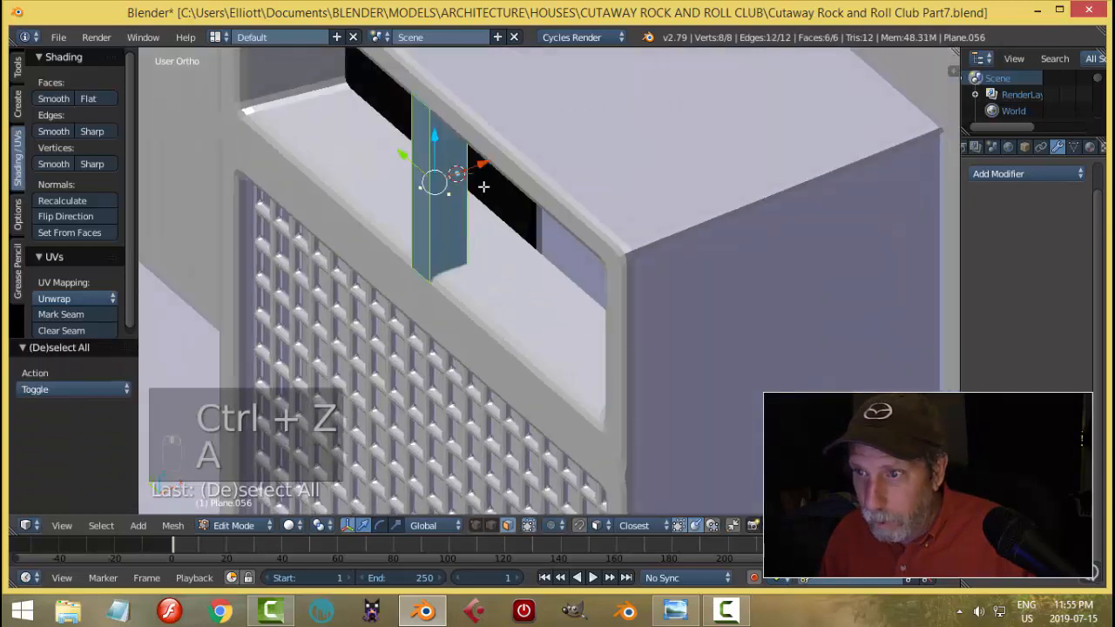
pyautogui.moveTo(480, 165); pyautogui.dragTo(357, 233)
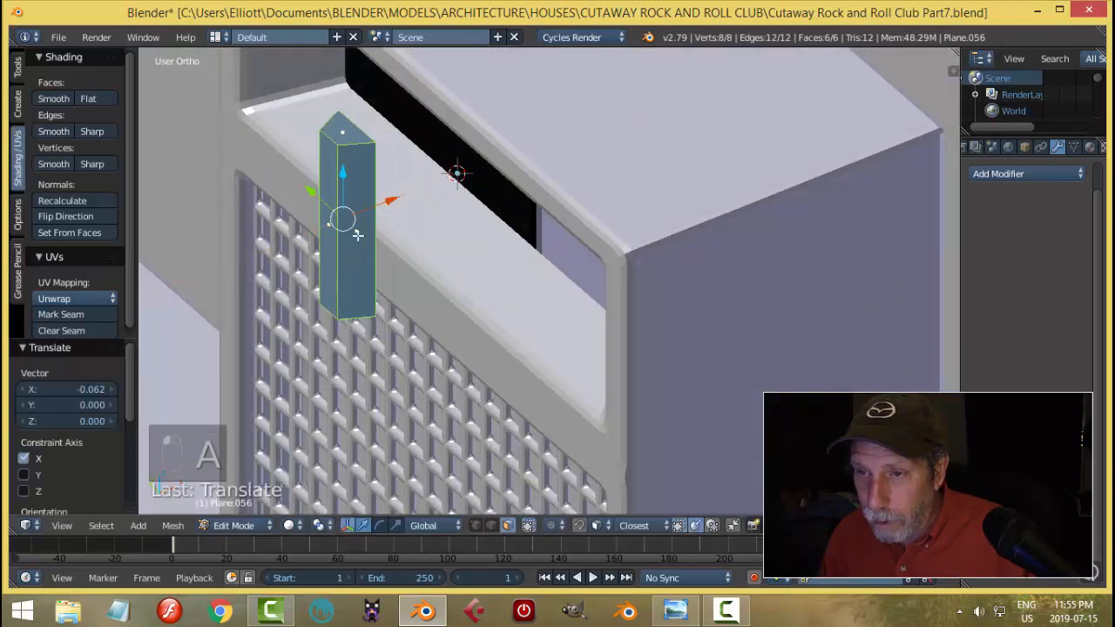
pyautogui.hotkey('ctrl', 'r')
pyautogui.click(352, 149)
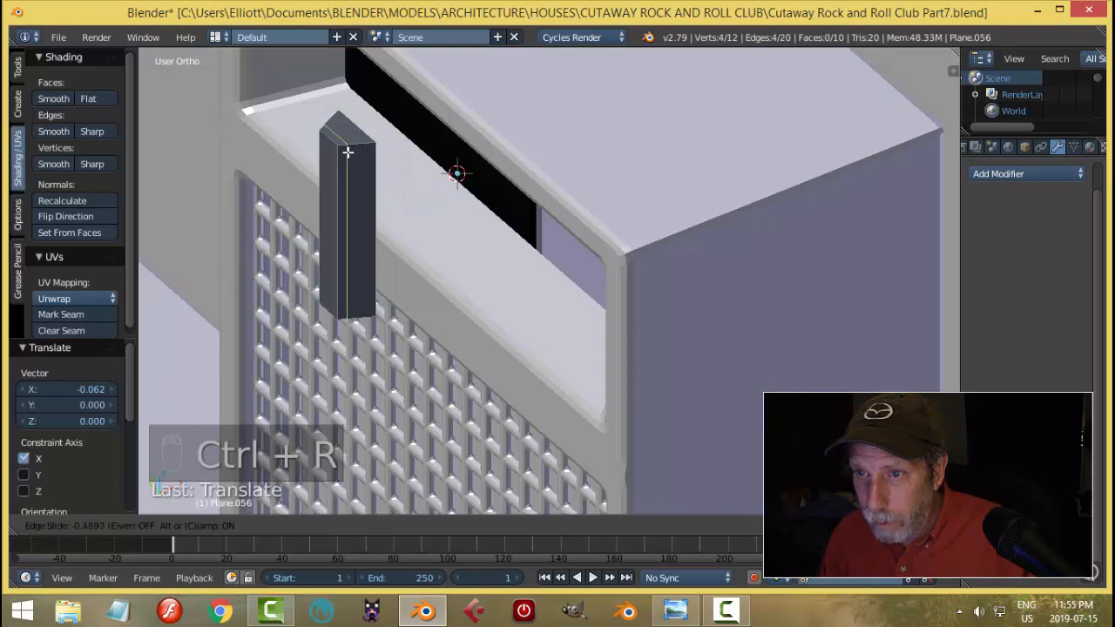
pyautogui.click(347, 153)
# Link the cabinet's modifiers to the divider block so it gets the same bevel.
pyautogui.press('a')
pyautogui.press('Tab')
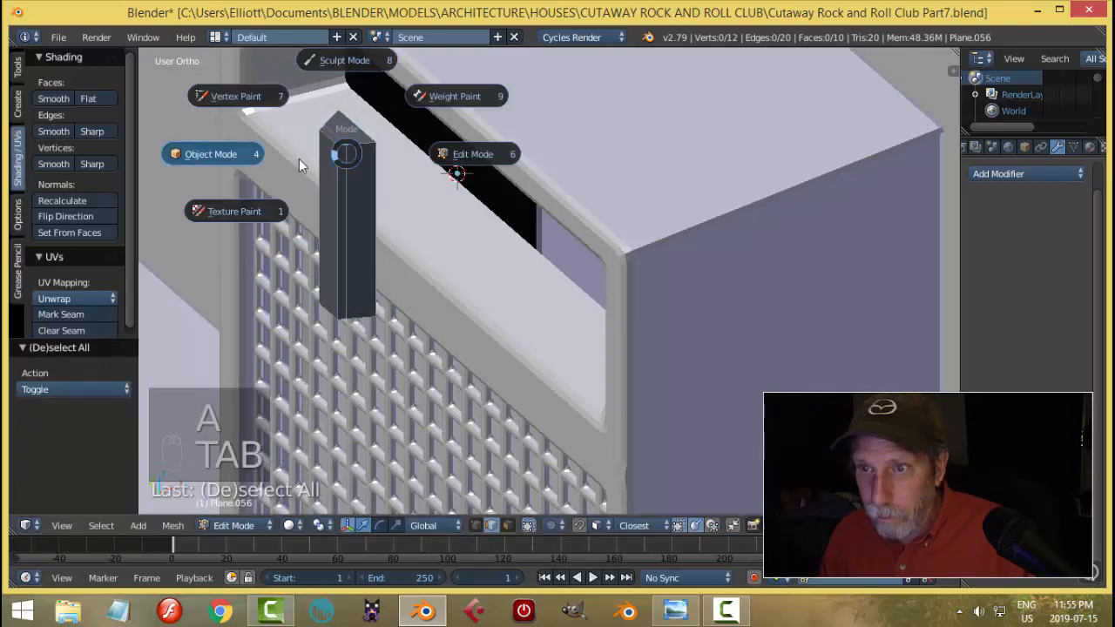
pyautogui.click(321, 164)
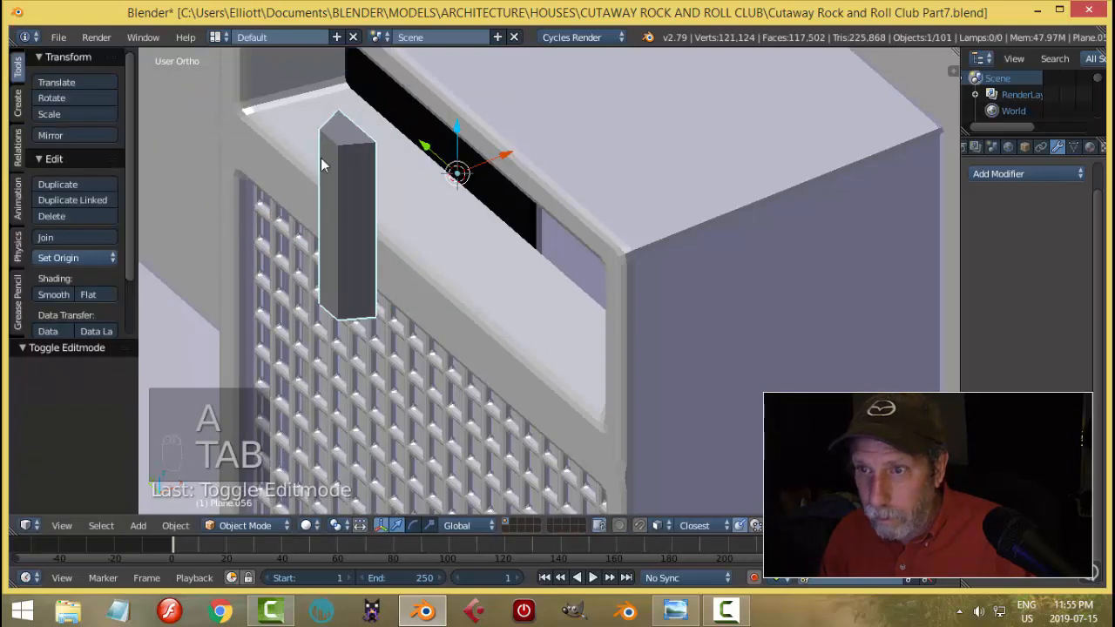
pyautogui.keyDown('shift'); pyautogui.rightClick(556, 126); pyautogui.keyUp('shift')
pyautogui.hotkey('ctrl', 'l')
pyautogui.moveTo(556, 129)
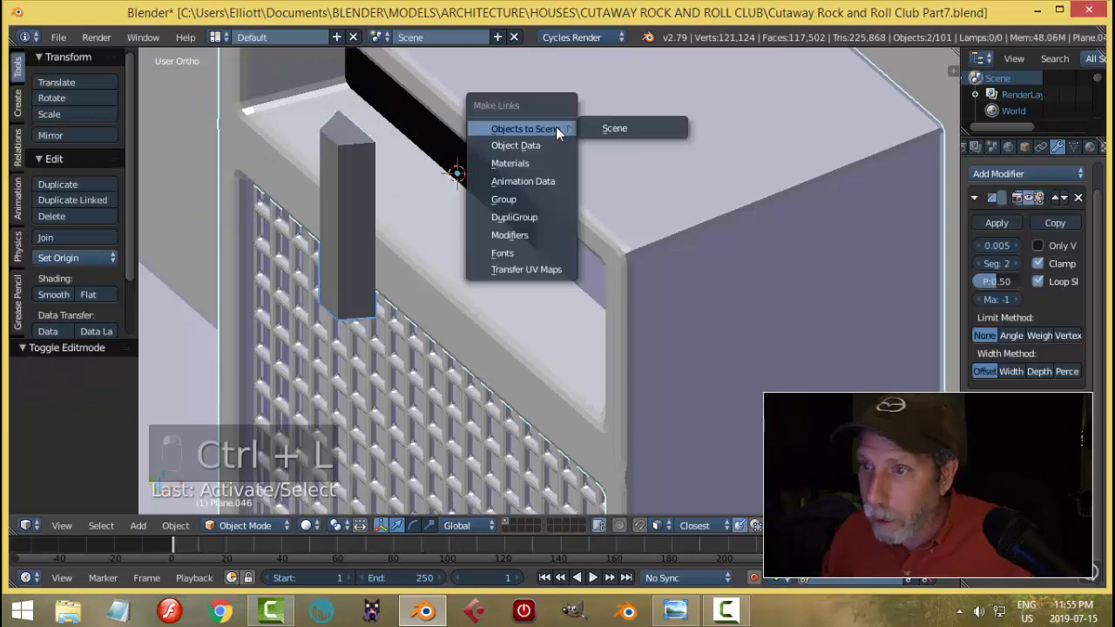
pyautogui.click(535, 234)
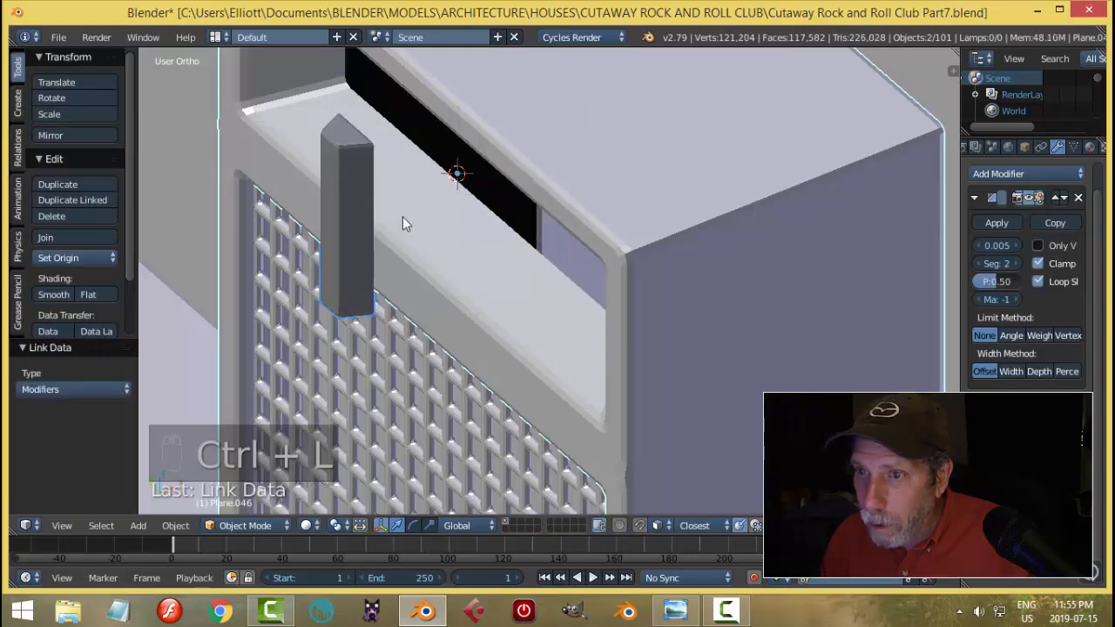
# Link the materials of the object named Plane to the cabinet and divider block, leaving only the divider selected.
pyautogui.keyDown('shift'); pyautogui.rightClick(565, 146); pyautogui.keyUp('shift')
pyautogui.hotkey('ctrl', 'l')
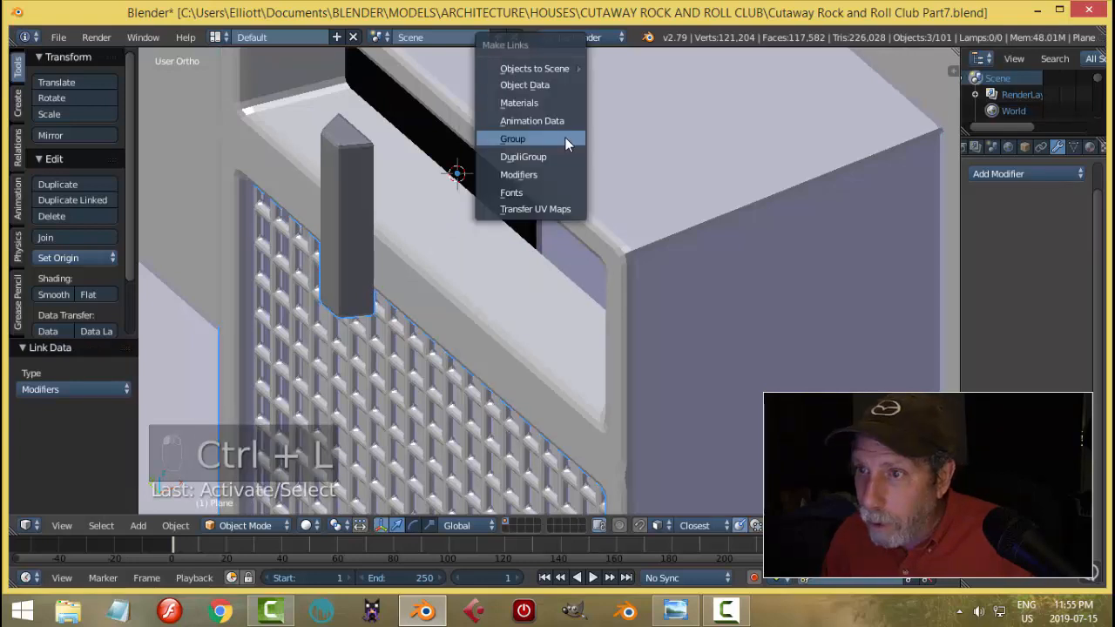
pyautogui.click(525, 103)
pyautogui.rightClick(333, 208)
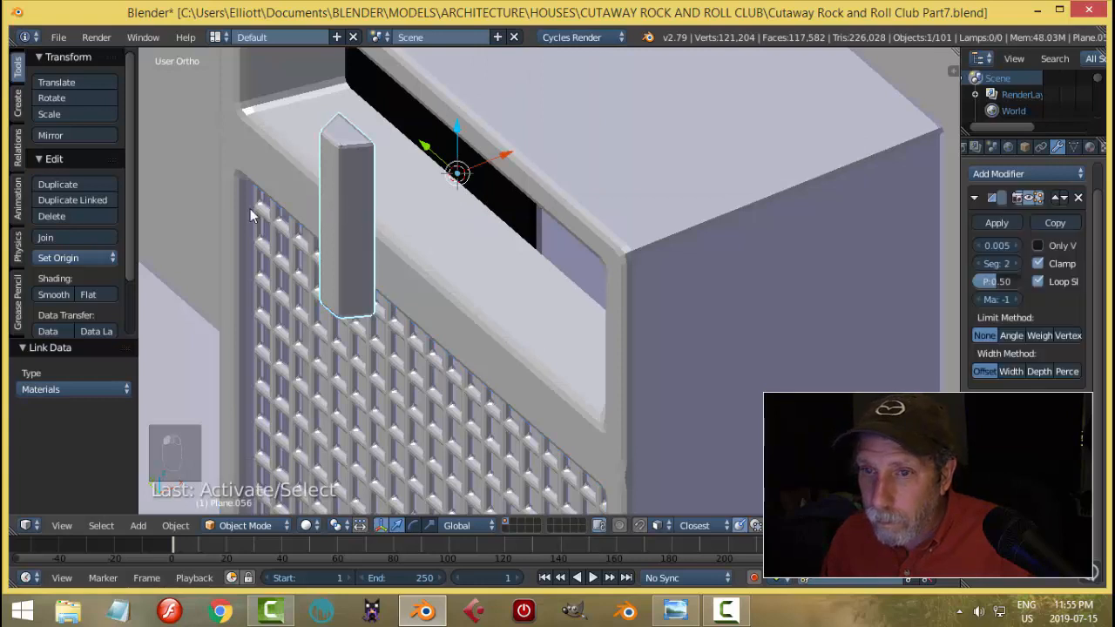
# Set the divider block's origin to its geometry and move it about 0.07 along X back into the cabinet's upper opening.
pyautogui.click(44, 250)
pyautogui.click(77, 293)
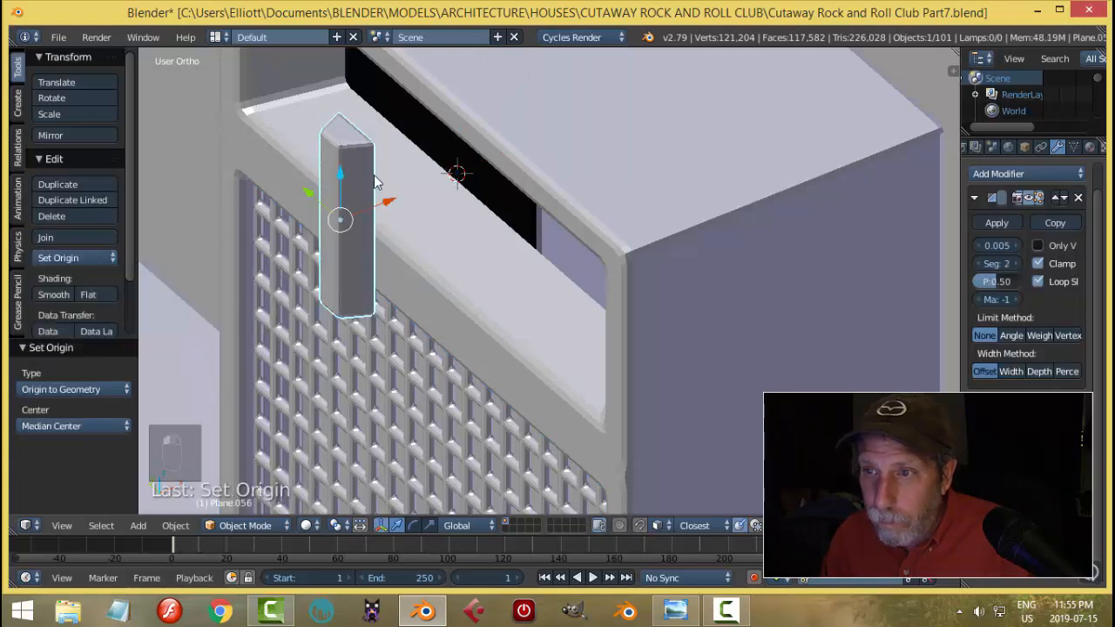
pyautogui.press('g')
pyautogui.press('x')
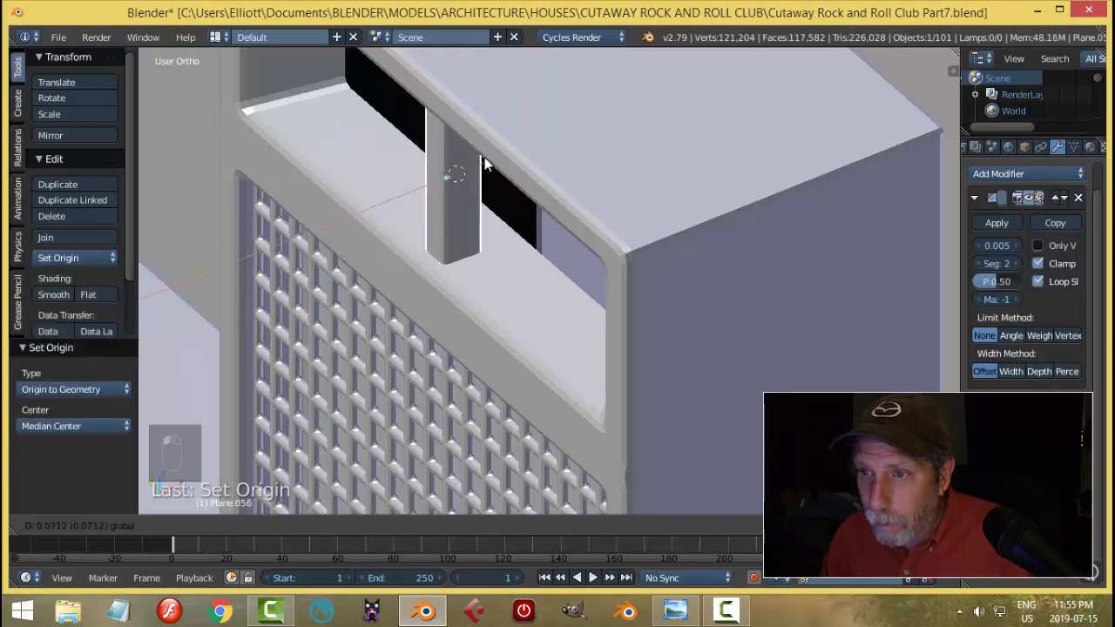
pyautogui.click(569, 199)
pyautogui.press('a')
# Compare the speaker cabinet and its divided upper opening with the speakers in the rock bar reference image, then return to Blender.
pyautogui.scroll(-5, 577, 207)
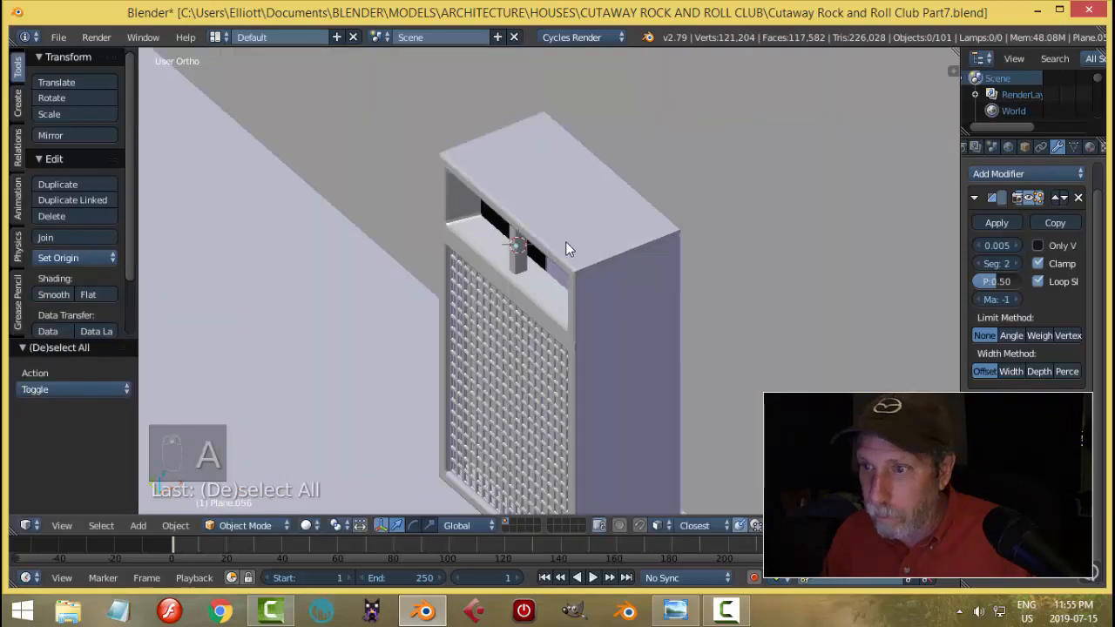
pyautogui.moveTo(590, 233); pyautogui.dragTo(656, 233, button='middle')
pyautogui.scroll(4, 660, 258)
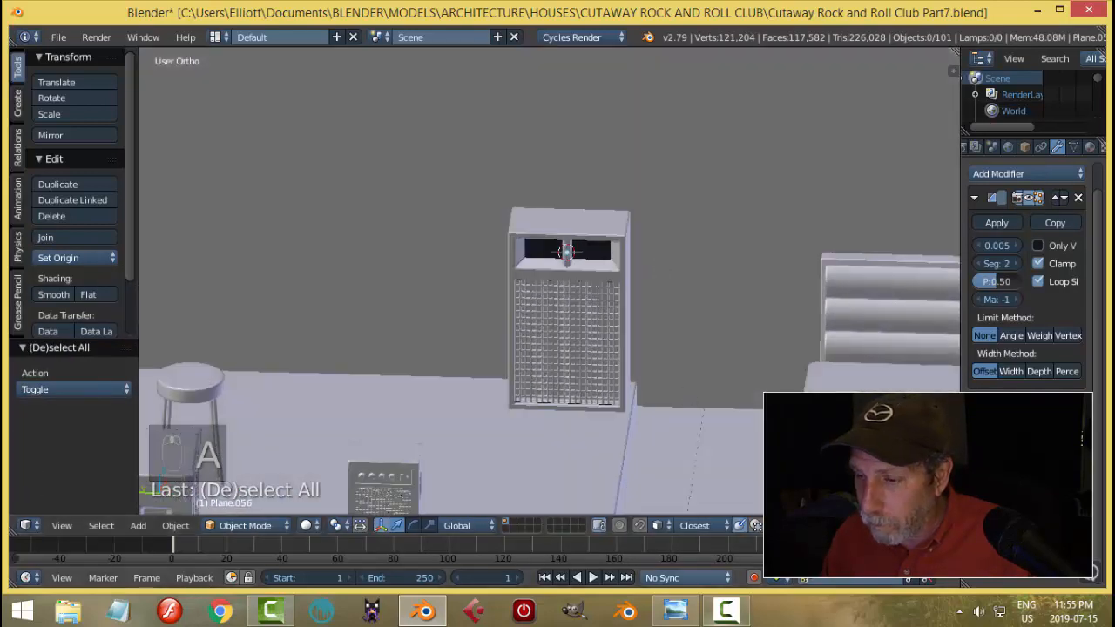
pyautogui.click(685, 620)
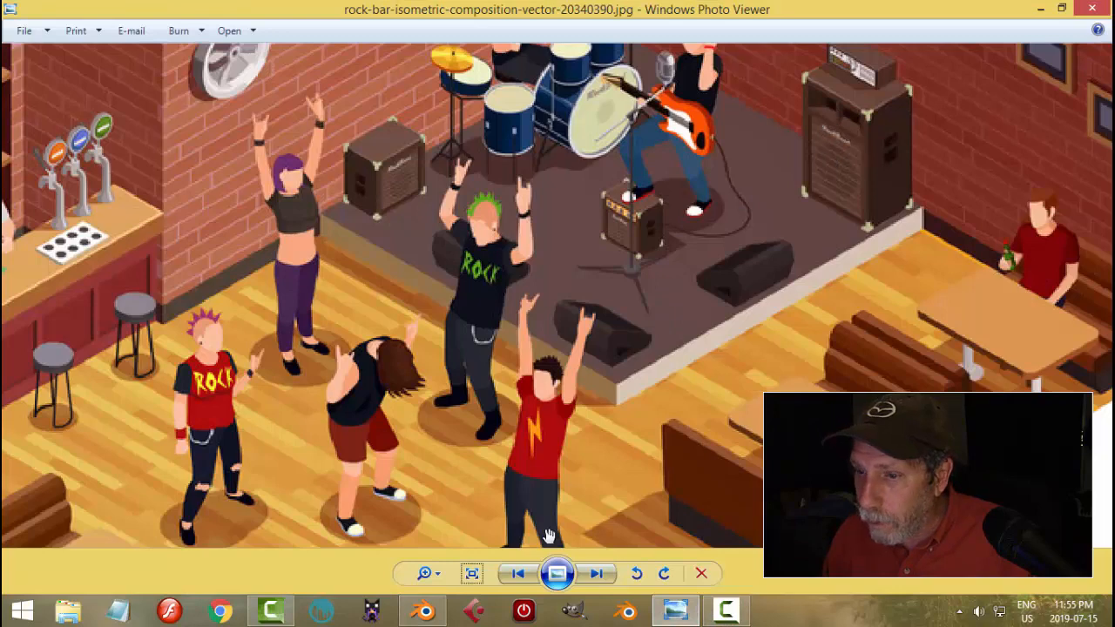
pyautogui.click(427, 613)
pyautogui.moveTo(658, 304); pyautogui.dragTo(584, 286, button='middle')
pyautogui.scroll(5, 585, 286)
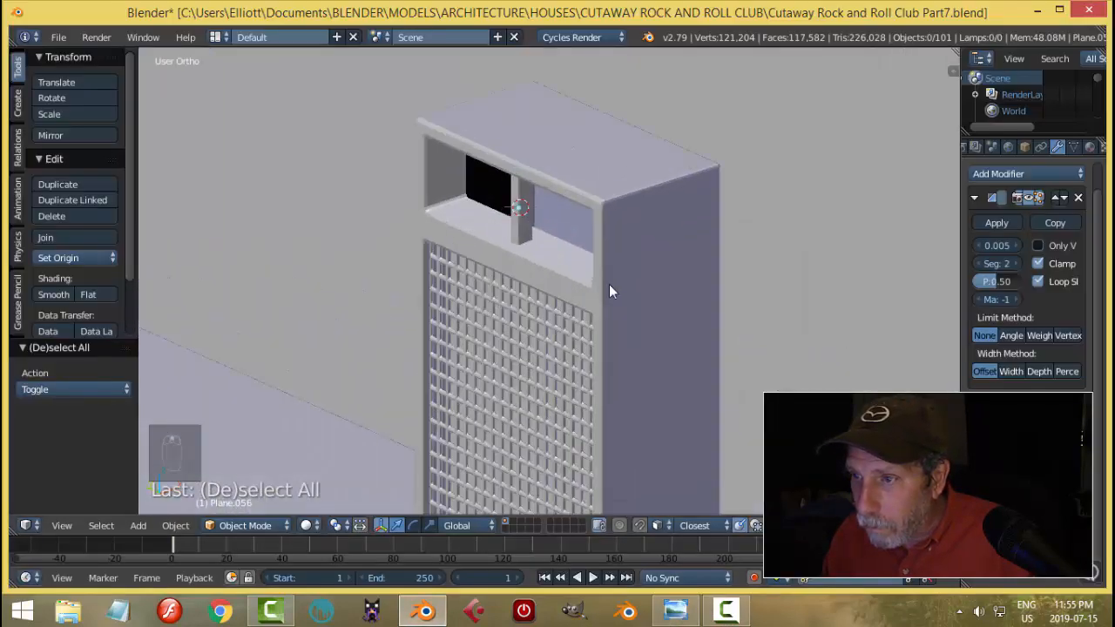
# Set the cabinet's bevel width to 0.006.
pyautogui.keyDown('shift'); pyautogui.moveTo(659, 264); pyautogui.dragTo(581, 264, button='middle'); pyautogui.keyUp('shift')
pyautogui.rightClick(627, 266)
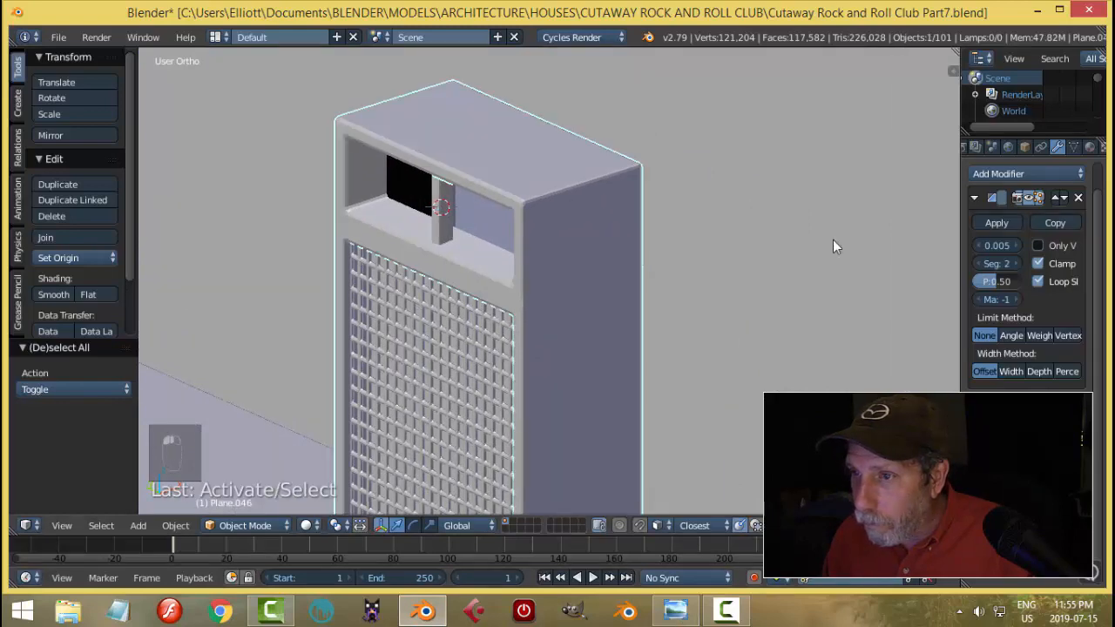
pyautogui.click(1019, 247)
# Add two horizontal loop cuts around the cabinet just below the edge under its upper opening.
pyautogui.scroll(-3, 591, 307)
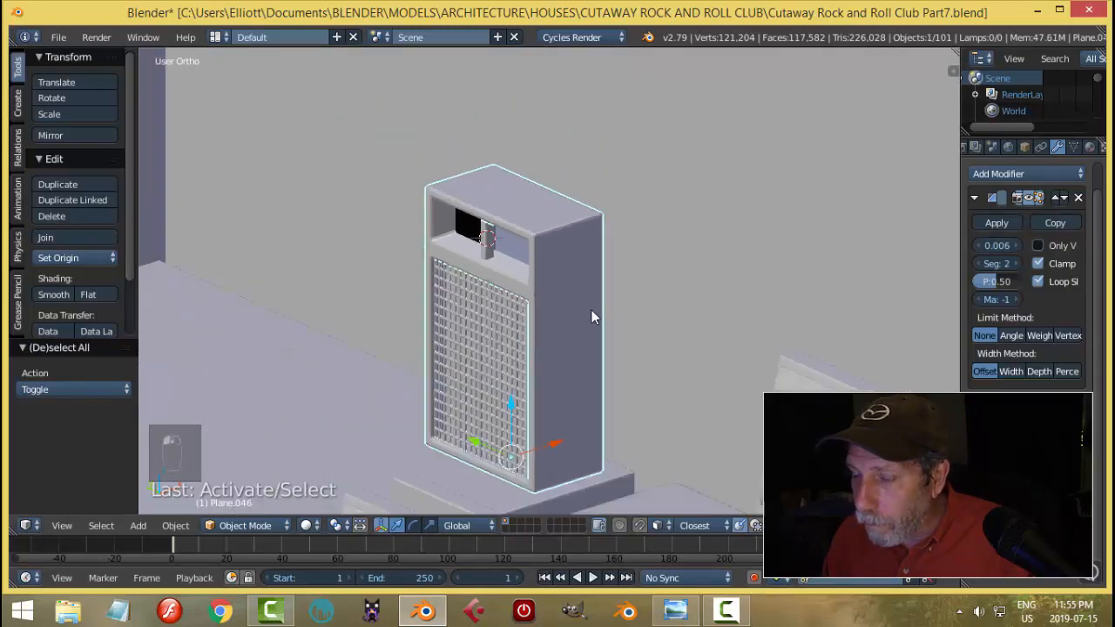
pyautogui.moveTo(591, 309); pyautogui.dragTo(613, 332, button='middle')
pyautogui.press('a')
pyautogui.rightClick(556, 316)
pyautogui.press('Tab')
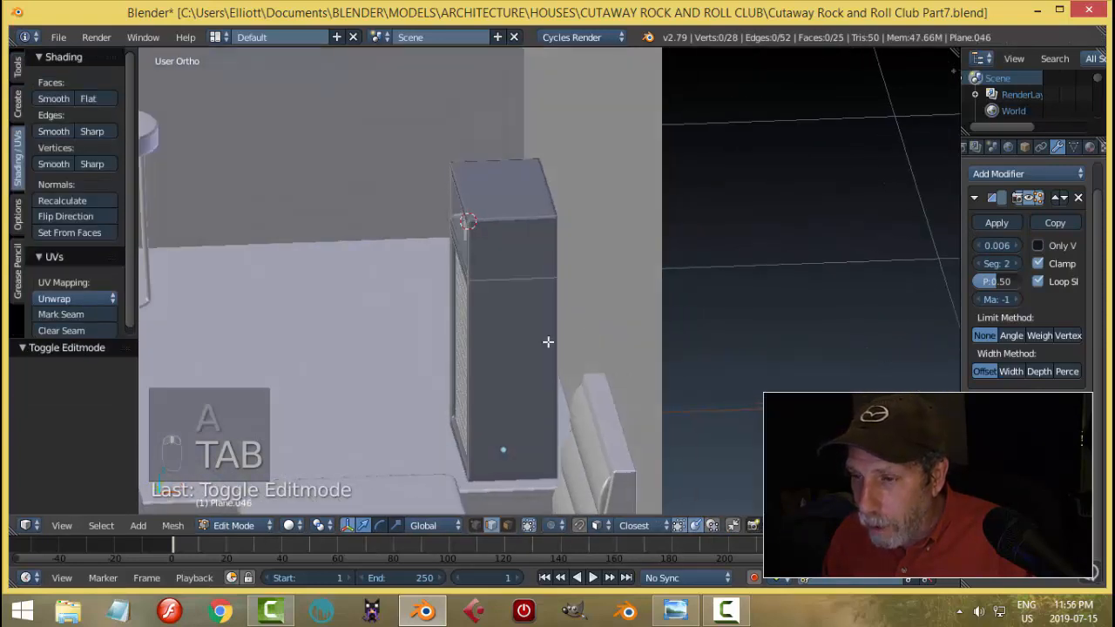
pyautogui.hotkey('ctrl', 'r')
pyautogui.click(547, 313)
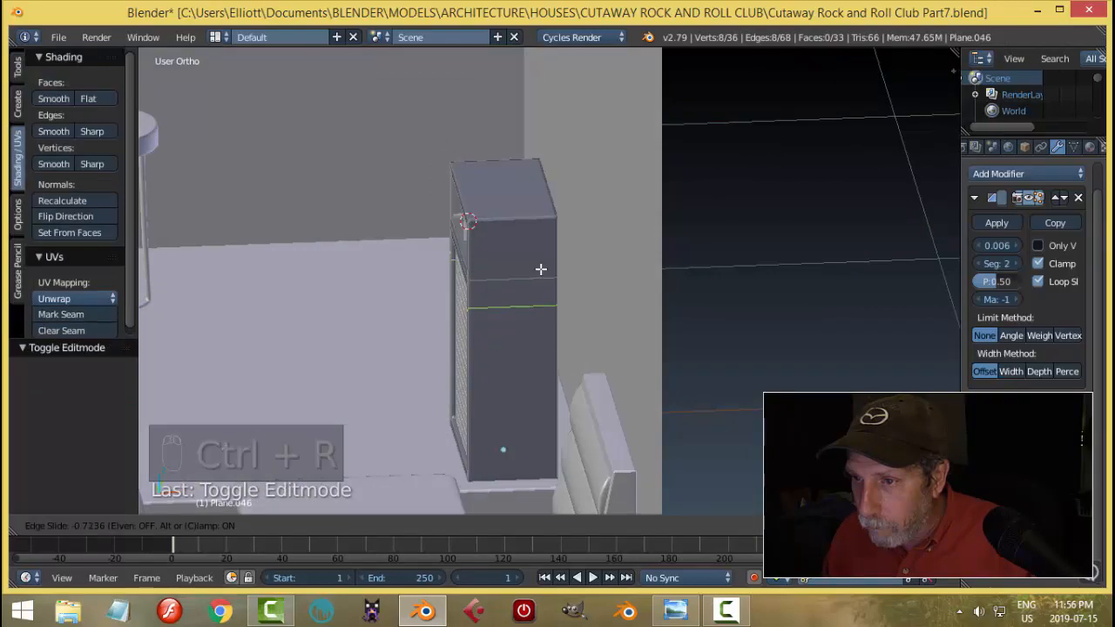
pyautogui.click(540, 270)
pyautogui.hotkey('ctrl', 'r')
pyautogui.click(556, 382)
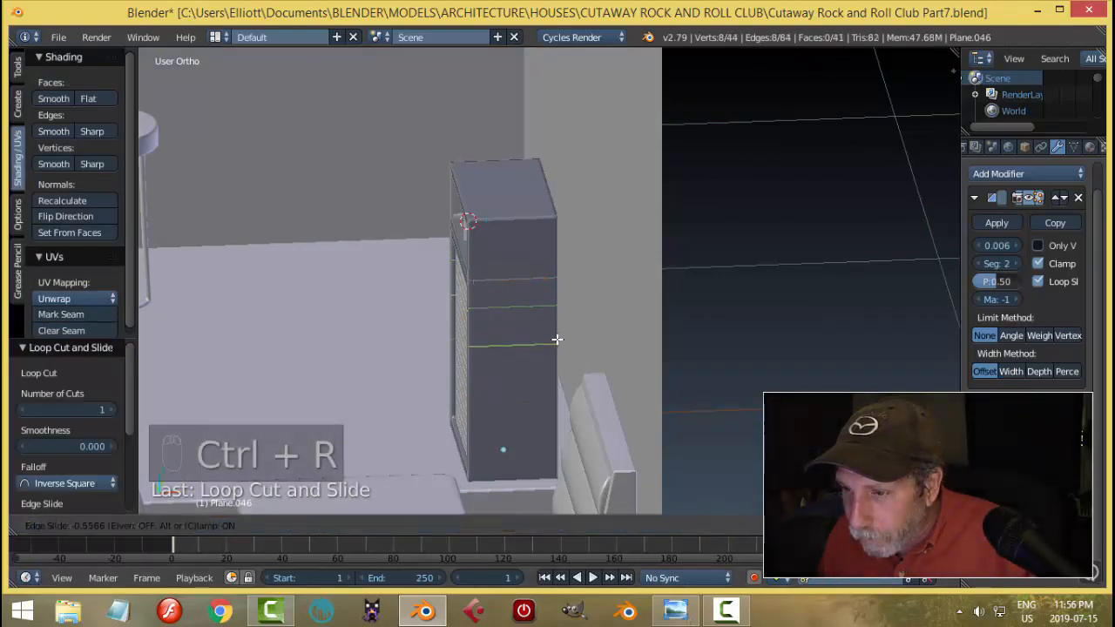
pyautogui.click(557, 339)
pyautogui.press('a')
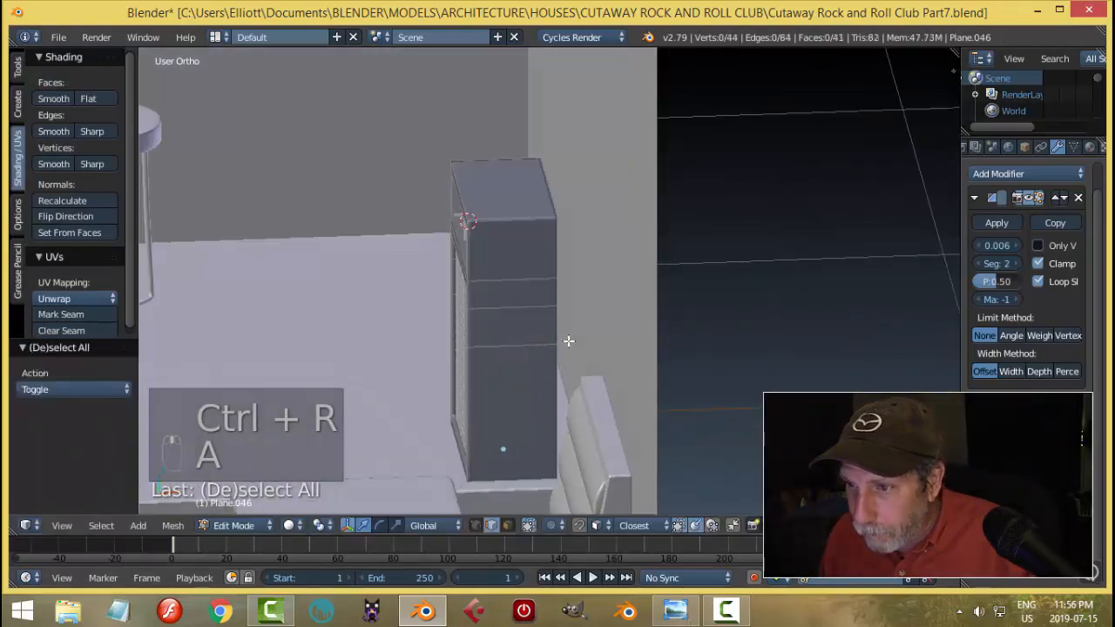
# Add two vertical loop cuts across the cabinet's side and spread them apart to about 1.317 along X.
pyautogui.hotkey('ctrl', 'r')
pyautogui.scroll(1, 513, 309)
pyautogui.click(512, 309)
pyautogui.click(512, 309)
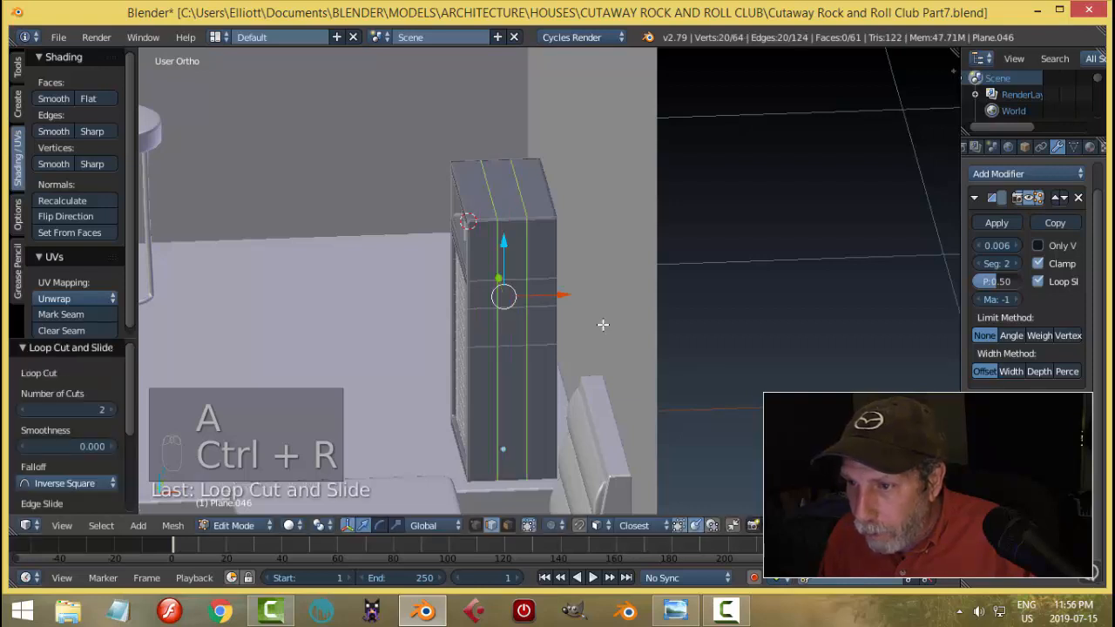
pyautogui.press('s')
pyautogui.press('x')
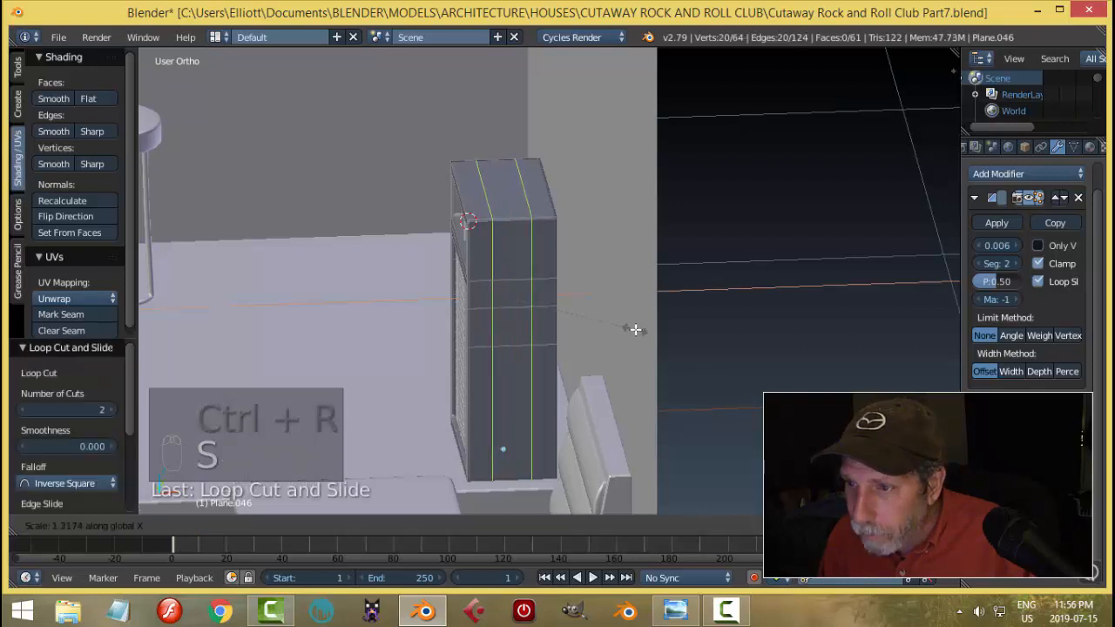
pyautogui.click(636, 329)
pyautogui.press('a')
# Add a vertical loop cut around the cabinet through the middle of its width.
pyautogui.moveTo(543, 351); pyautogui.dragTo(577, 309, button='middle')
pyautogui.hotkey('ctrl', 'r')
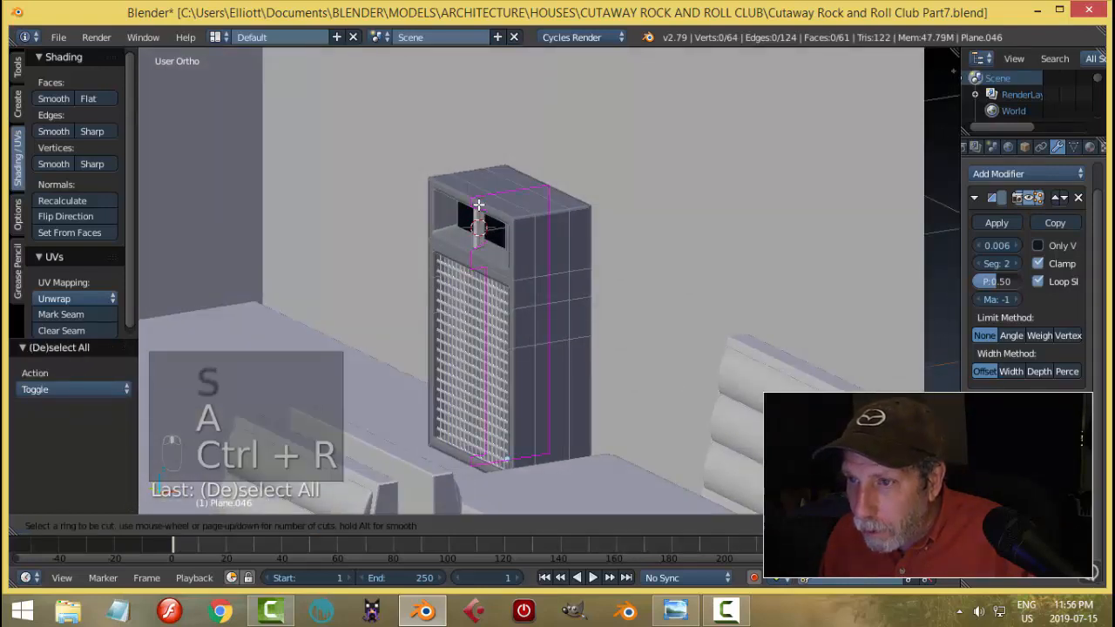
pyautogui.click(470, 204)
pyautogui.click(471, 204)
pyautogui.press('a')
# Lower the two horizontal loops on the cabinet's side, moving the upper one about 0.028 down along Z.
pyautogui.moveTo(622, 254); pyautogui.dragTo(660, 336, button='middle')
pyautogui.keyDown('alt'); pyautogui.rightClick(538, 332); pyautogui.keyUp('alt')
pyautogui.press('a')
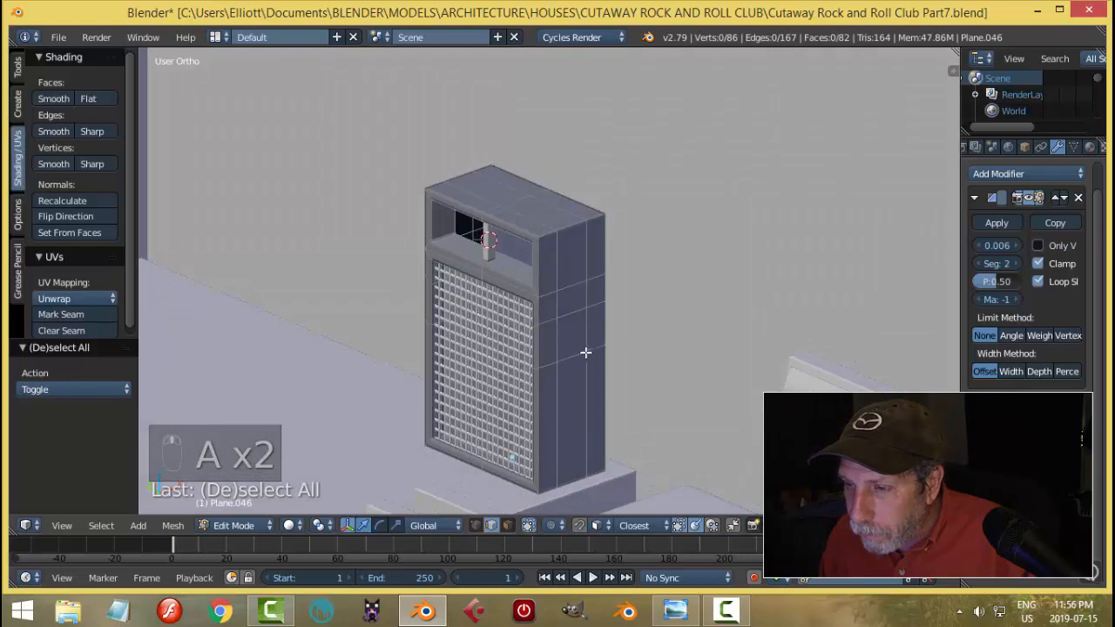
pyautogui.keyDown('alt'); pyautogui.rightClick(574, 312); pyautogui.keyUp('alt')
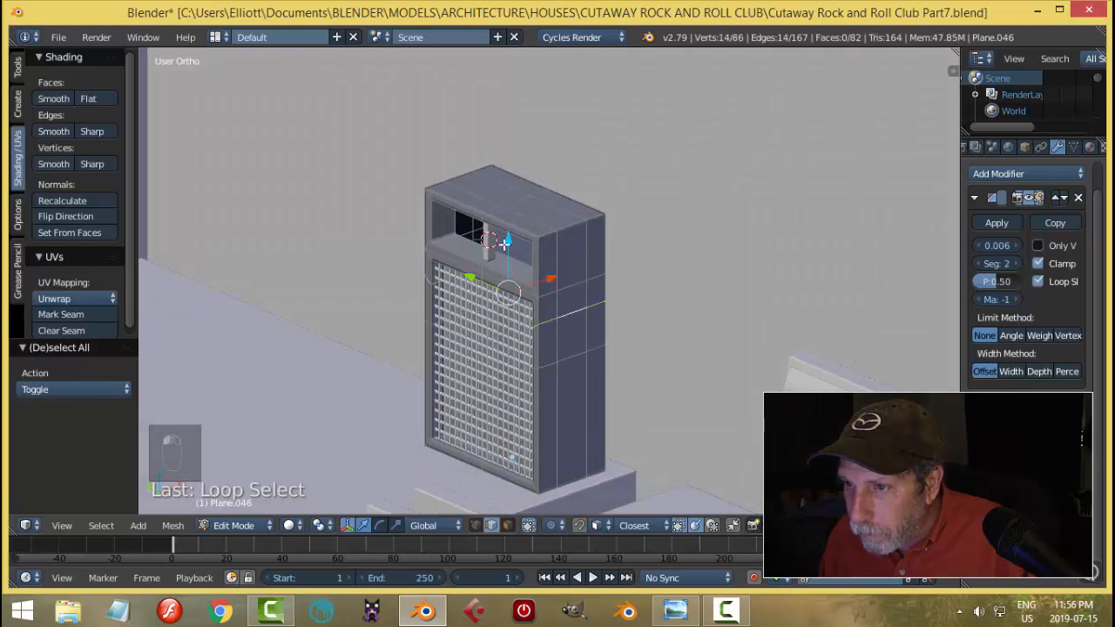
pyautogui.moveTo(504, 239); pyautogui.dragTo(510, 252)
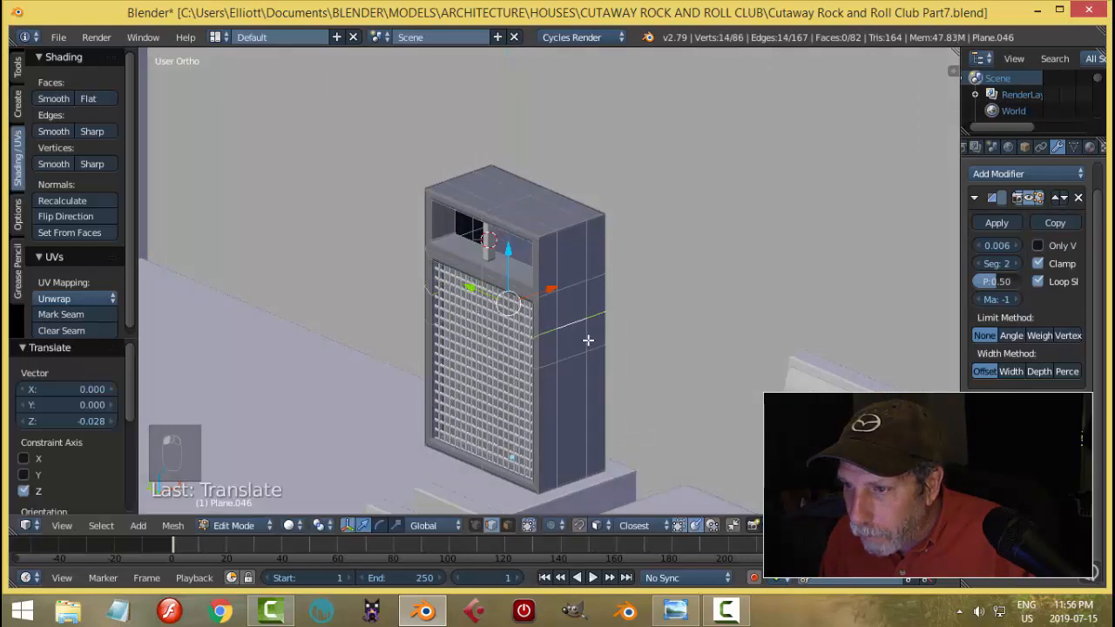
pyautogui.press('a')
pyautogui.keyDown('alt'); pyautogui.rightClick(572, 353); pyautogui.keyUp('alt')
pyautogui.moveTo(514, 292); pyautogui.dragTo(517, 306)
pyautogui.press('a')
# Extrude the middle face of the cabinet's side about 0.028 inward to form a handle recess.
pyautogui.hotkey('ctrl', 'Tab')
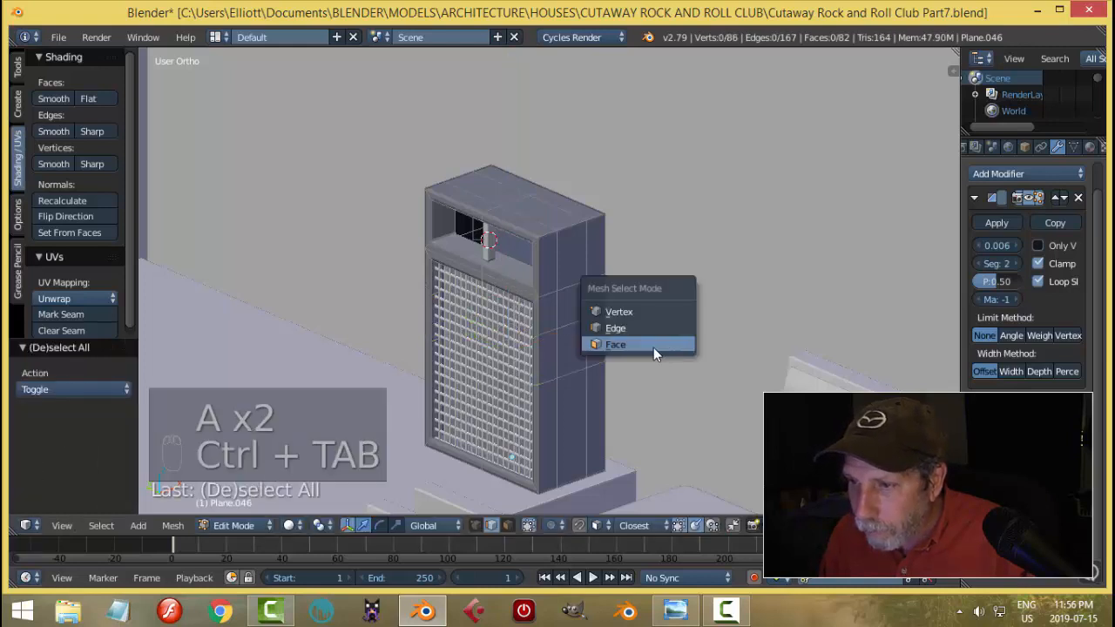
pyautogui.click(655, 347)
pyautogui.rightClick(568, 348)
pyautogui.scroll(4, 575, 358)
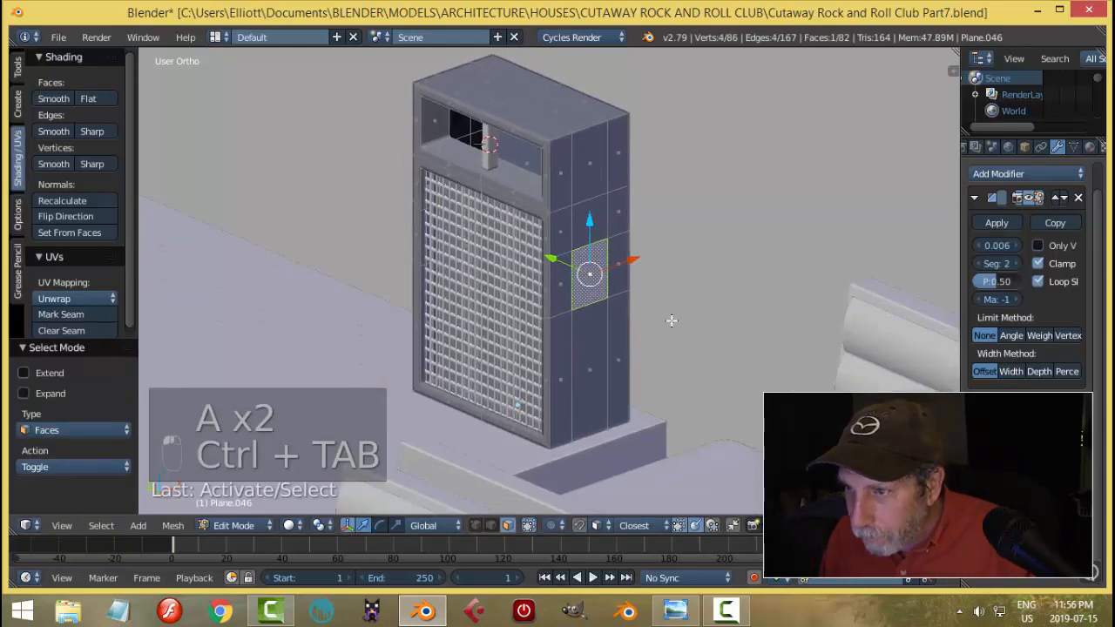
pyautogui.scroll(2, 684, 328)
pyautogui.press('e')
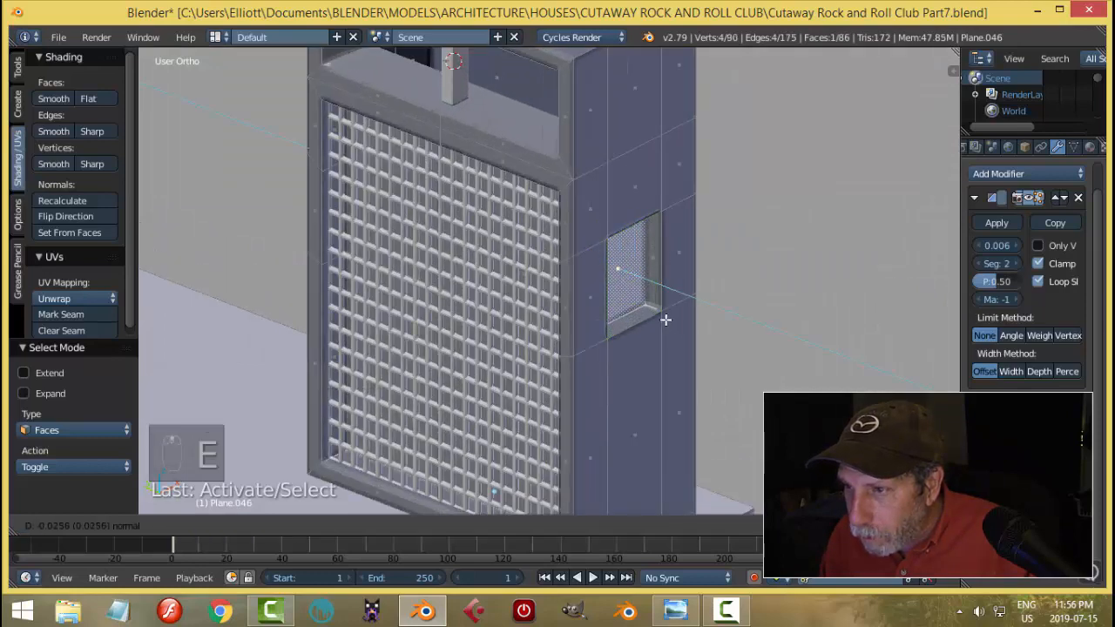
pyautogui.click(664, 319)
# Taper the handle recess by scaling its back face to about 0.628 along Z and narrowing it along X.
pyautogui.moveTo(707, 335); pyautogui.dragTo(641, 323, button='middle')
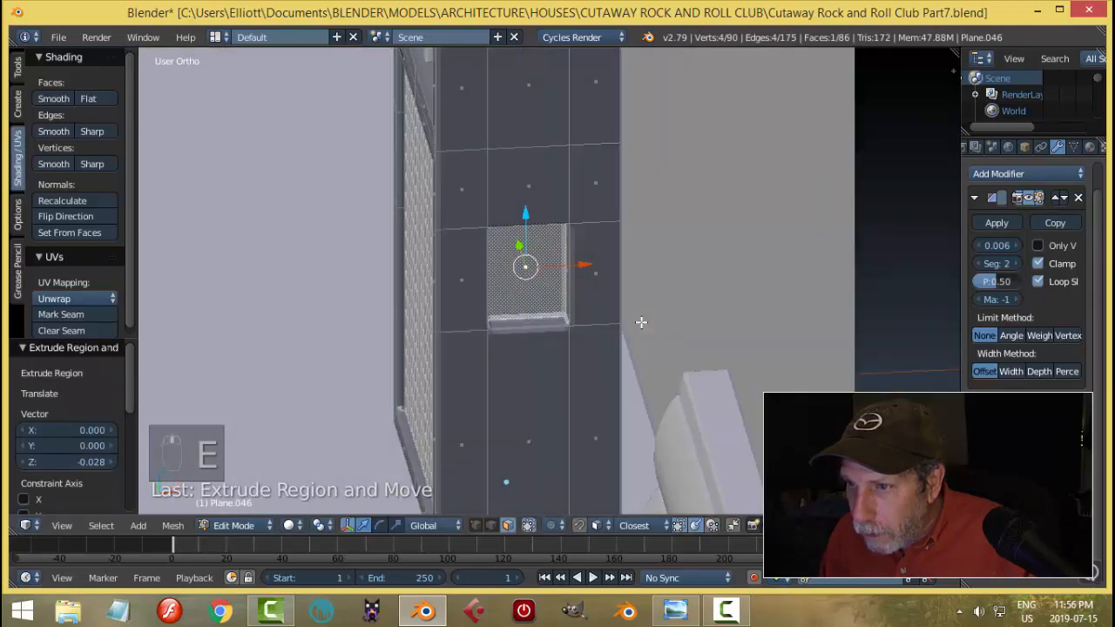
pyautogui.press('s')
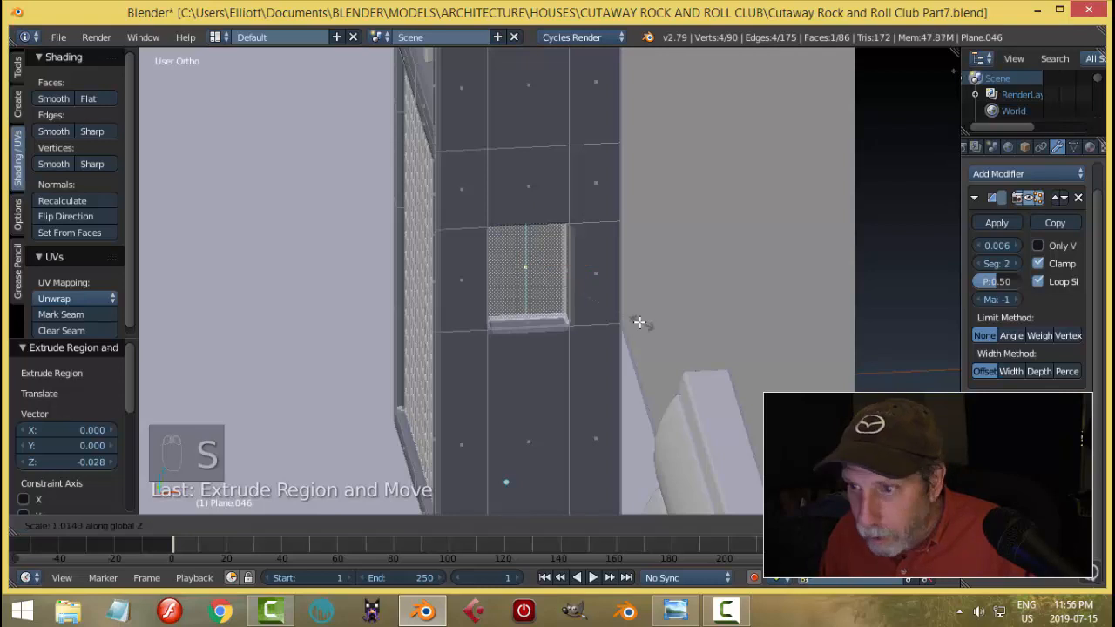
pyautogui.press('z')
pyautogui.click(601, 296)
pyautogui.press('s')
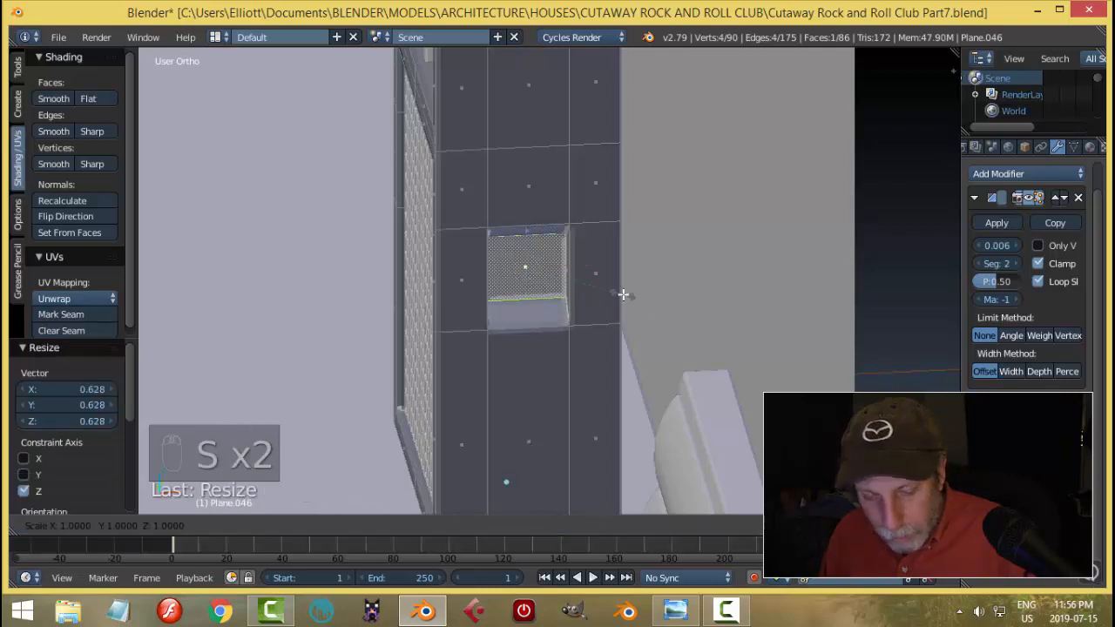
pyautogui.click(598, 299)
pyautogui.press('a')
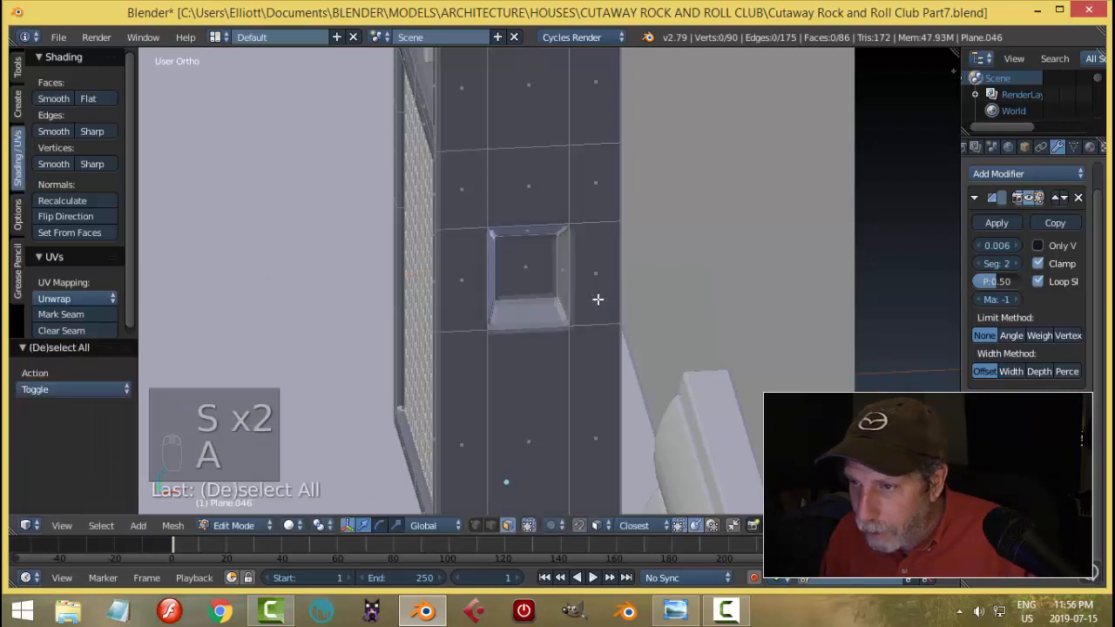
# Duplicate the recess's back face, move the copy about 0.055 along negative Y, and separate it into its own object.
pyautogui.moveTo(569, 319); pyautogui.dragTo(650, 355, button='middle')
pyautogui.rightClick(570, 317)
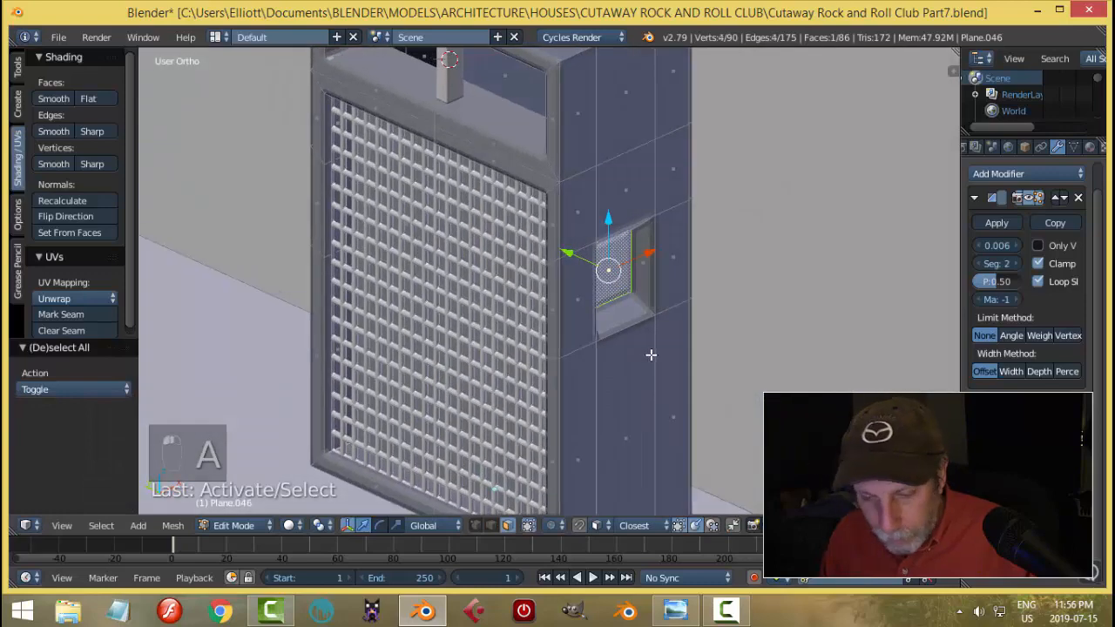
pyautogui.hotkey('shift', 'd')
pyautogui.rightClick(578, 299)
pyautogui.moveTo(575, 257); pyautogui.dragTo(730, 308)
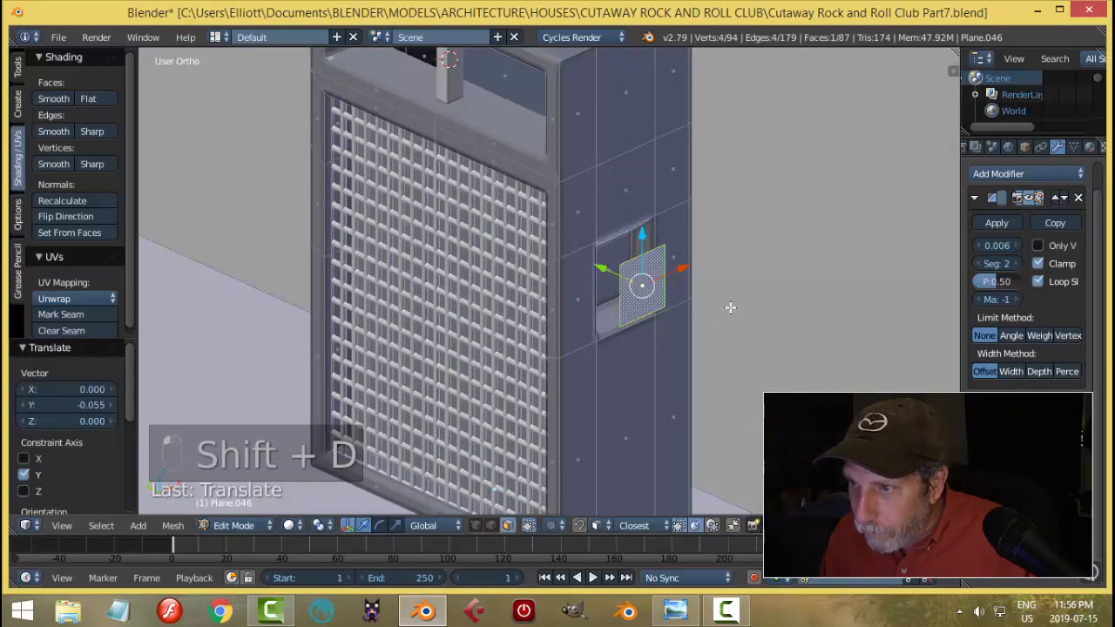
pyautogui.press('p')
pyautogui.click(731, 308)
# Return to Object Mode and set the separated face's origin to its geometry.
pyautogui.press('Tab')
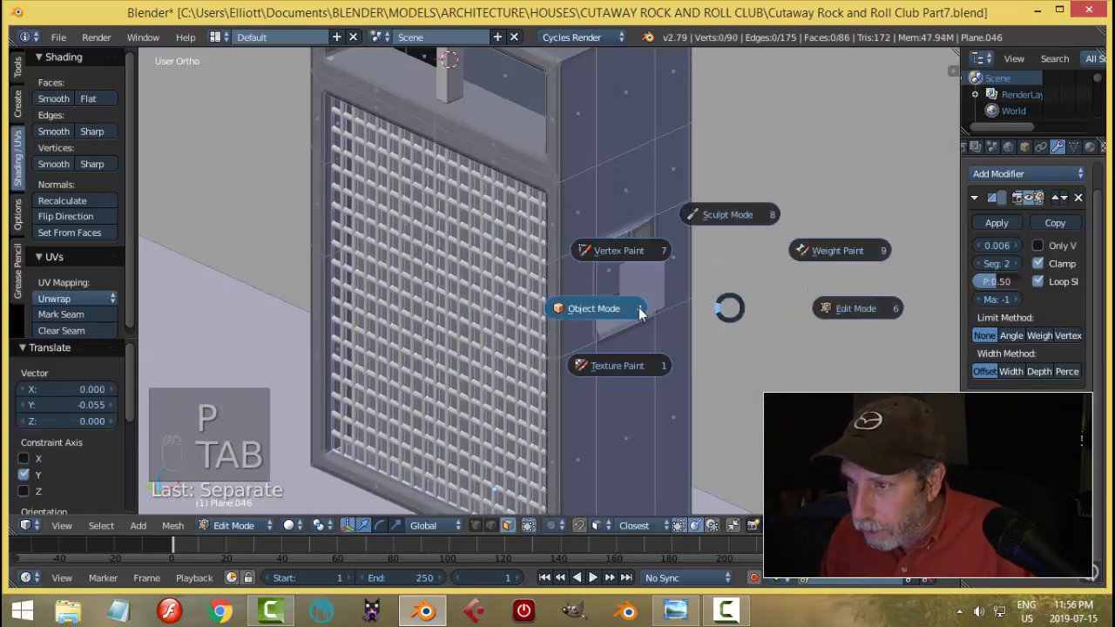
pyautogui.rightClick(645, 281)
pyautogui.click(58, 257)
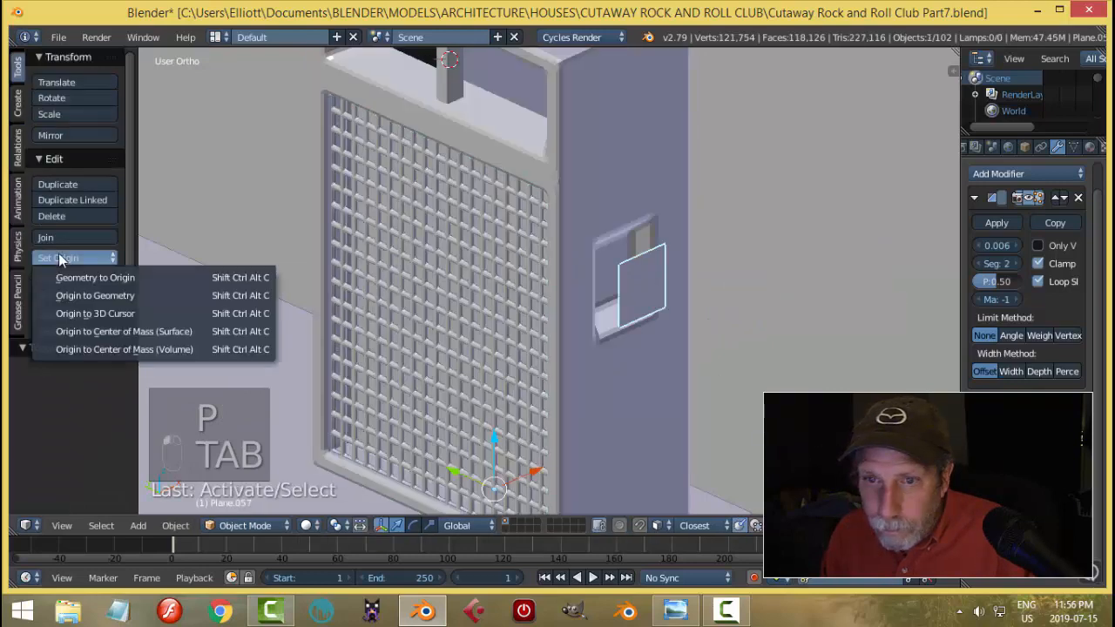
pyautogui.click(89, 291)
# Scale the separated face to about 0.229 along Z and extrude it about 0.020 outward to form a handle bar.
pyautogui.press('Tab')
pyautogui.press('a')
pyautogui.press('a')
pyautogui.press('a')
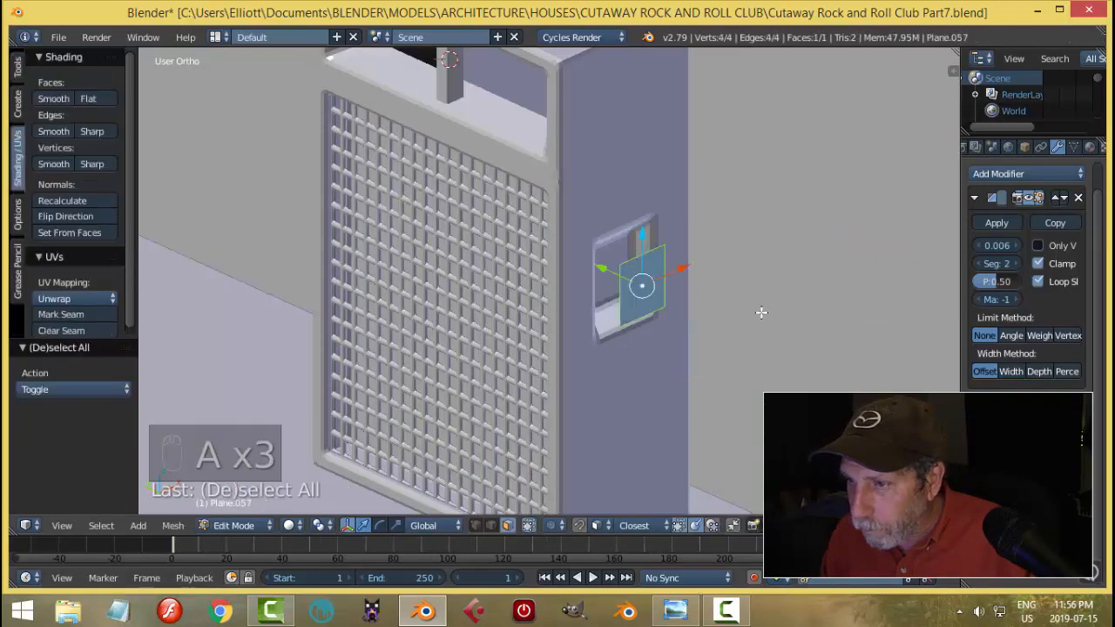
pyautogui.press('s')
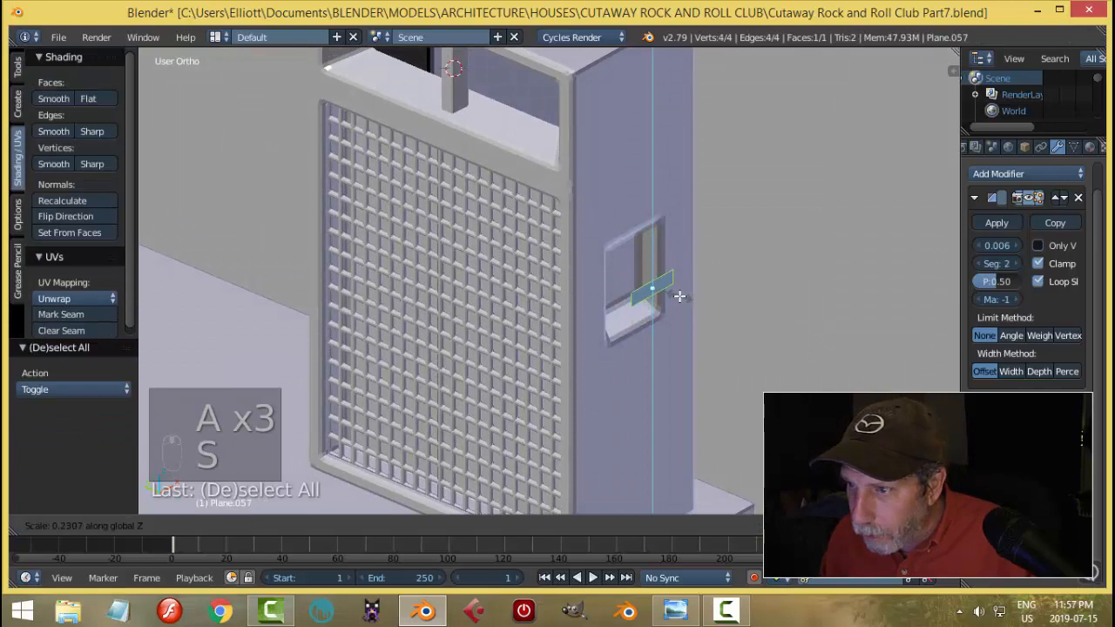
pyautogui.click(699, 330)
pyautogui.scroll(1, 699, 330)
pyautogui.press('e')
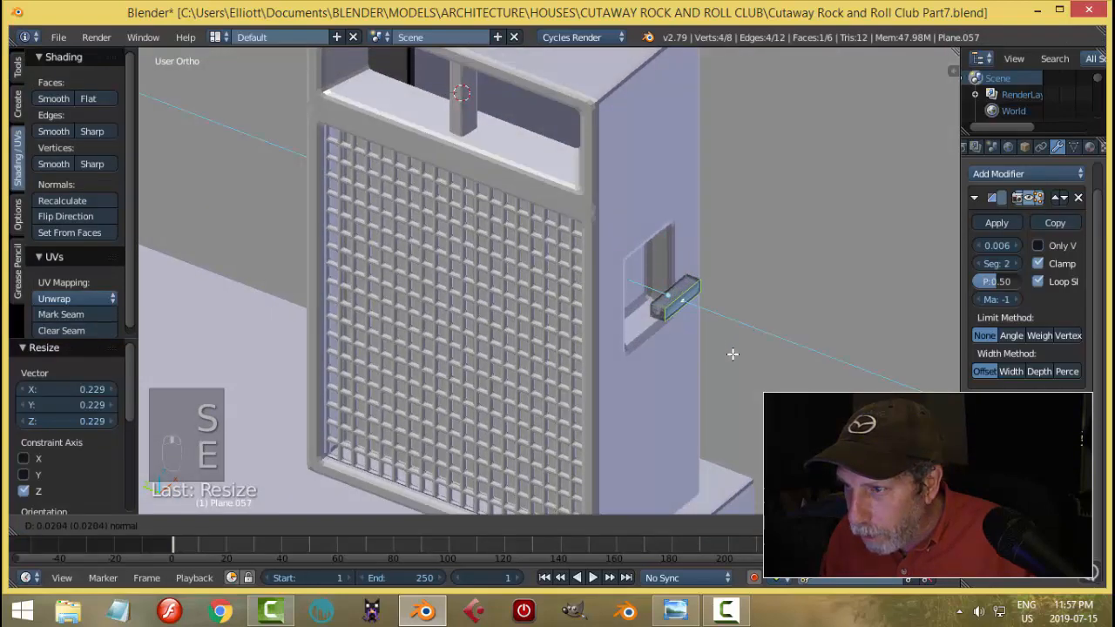
pyautogui.click(733, 353)
pyautogui.scroll(6, 701, 306)
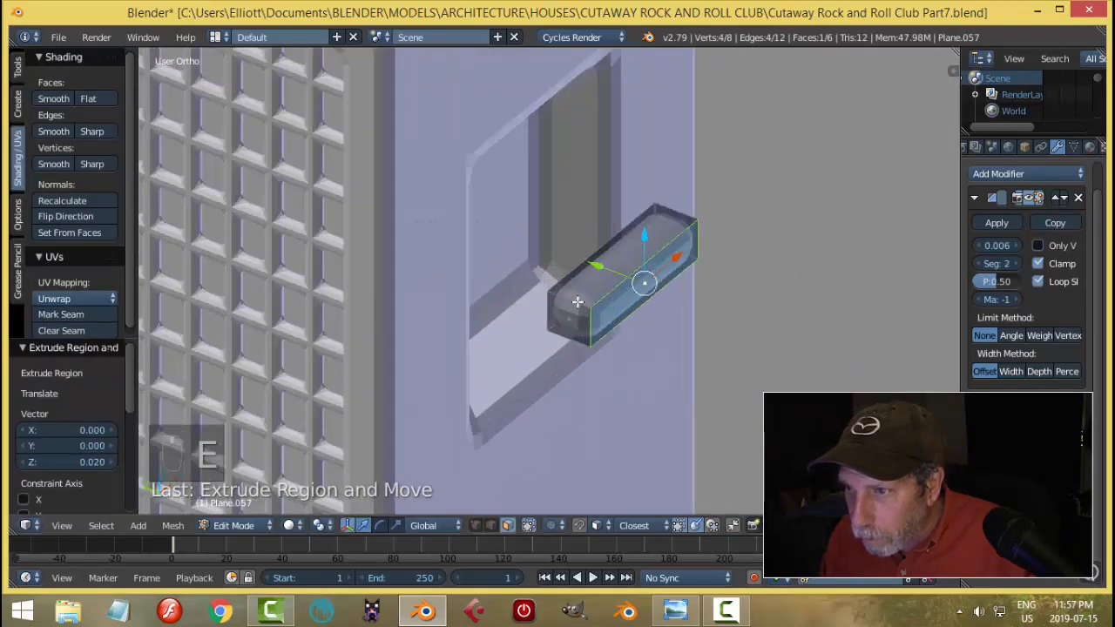
pyautogui.hotkey('ctrl', 'r')
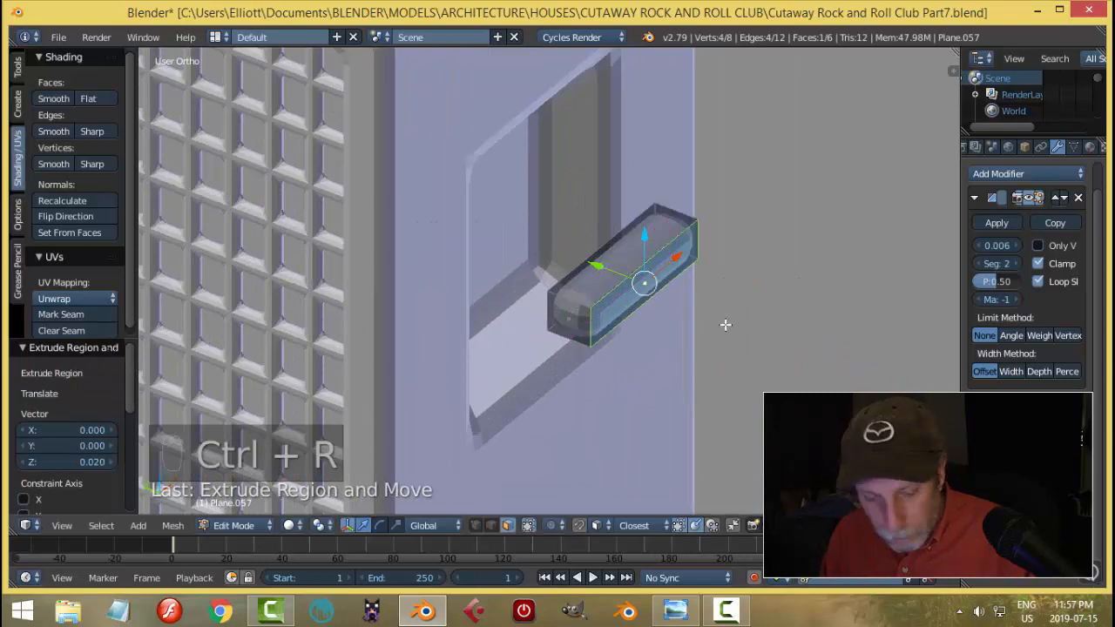
pyautogui.press('a')
pyautogui.press('Escape')
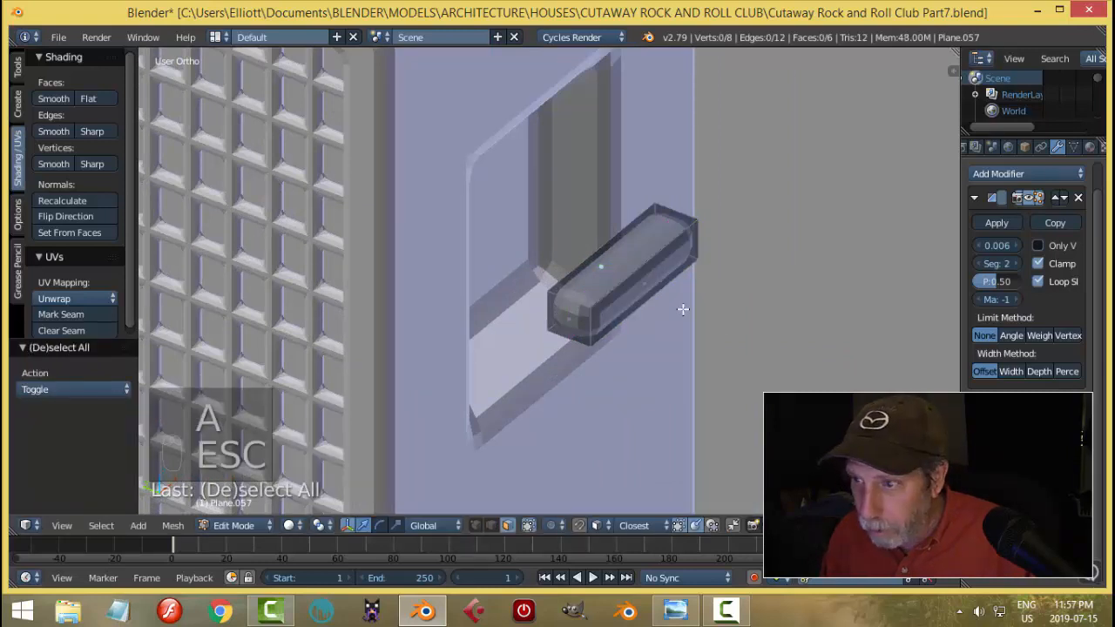
# Scale the handle bar's outer face to about 0.581 along Z, add a lengthwise edge loop near that face, and return to Object Mode.
pyautogui.rightClick(662, 282)
pyautogui.press('s')
pyautogui.press('s')
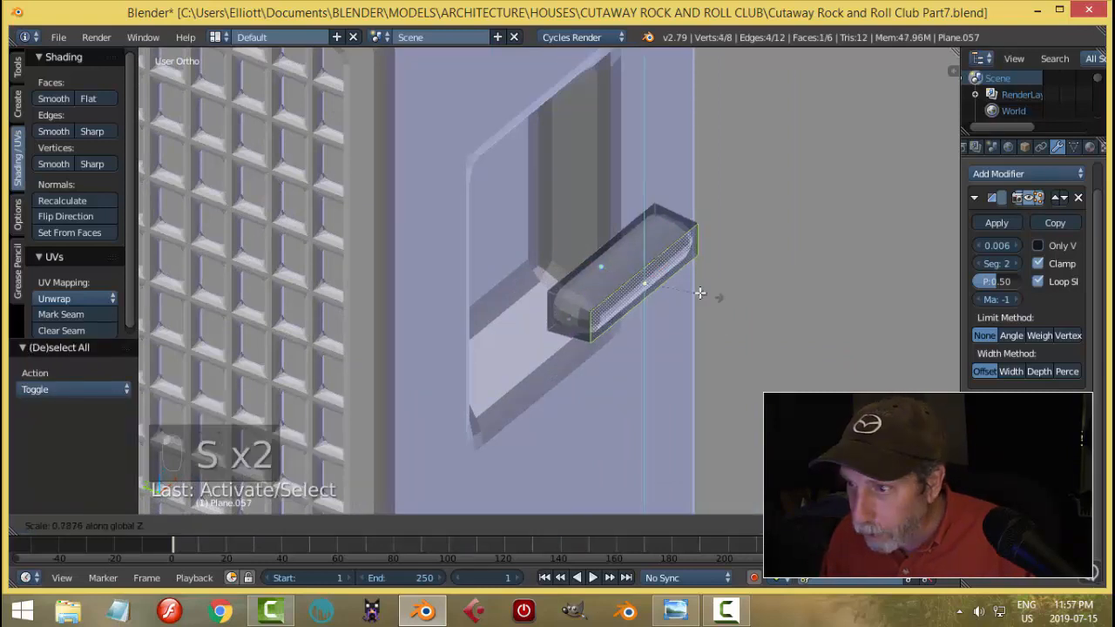
pyautogui.click(695, 291)
pyautogui.hotkey('ctrl', 'r')
pyautogui.click(580, 311)
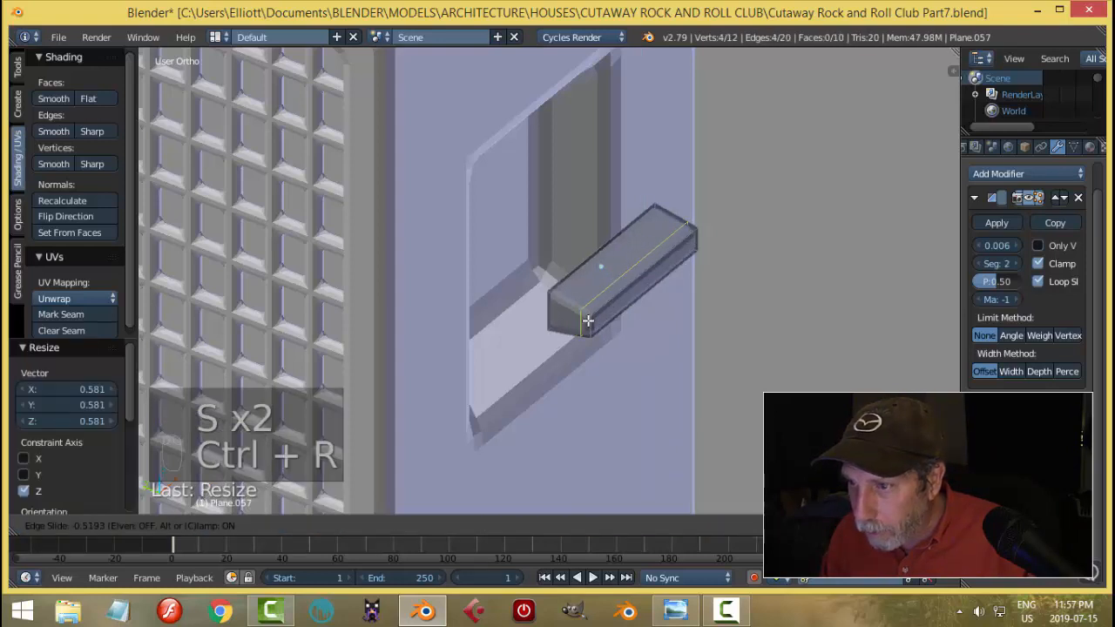
pyautogui.click(589, 324)
pyautogui.press('a')
pyautogui.press('Tab')
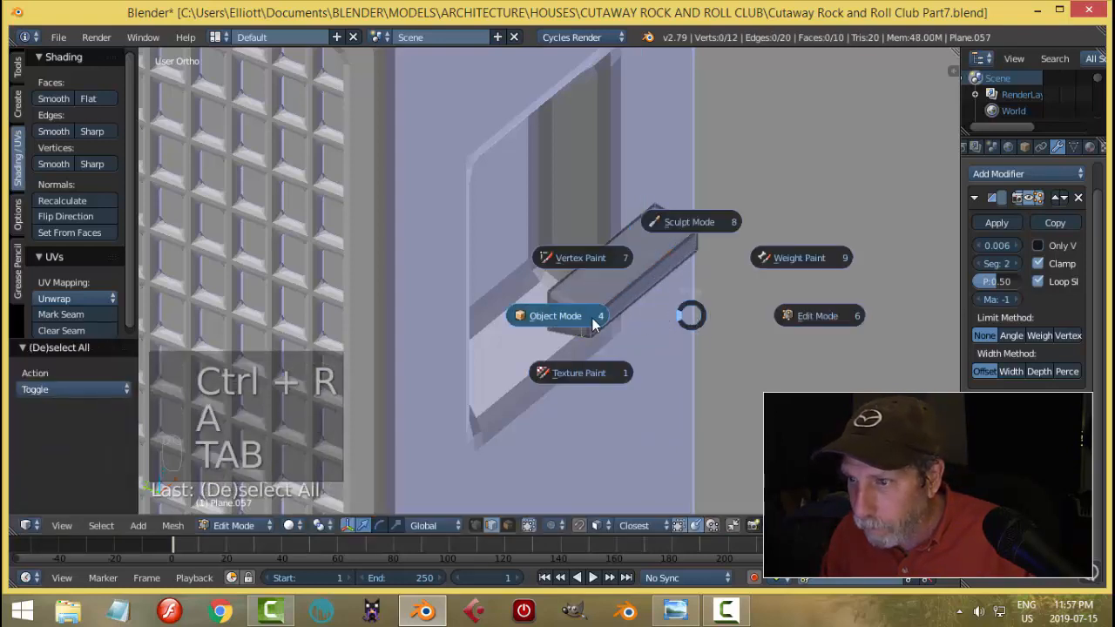
# Move the handle bar about 0.048 along Y into the side recess and narrow it along Y.
pyautogui.press('g')
pyautogui.press('y')
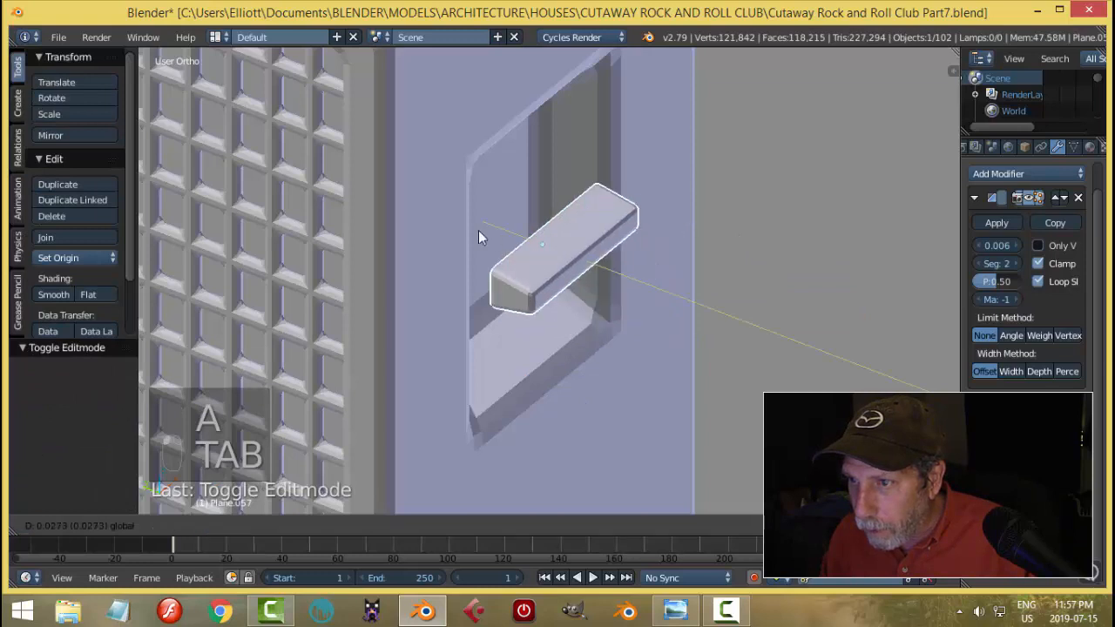
pyautogui.click(441, 219)
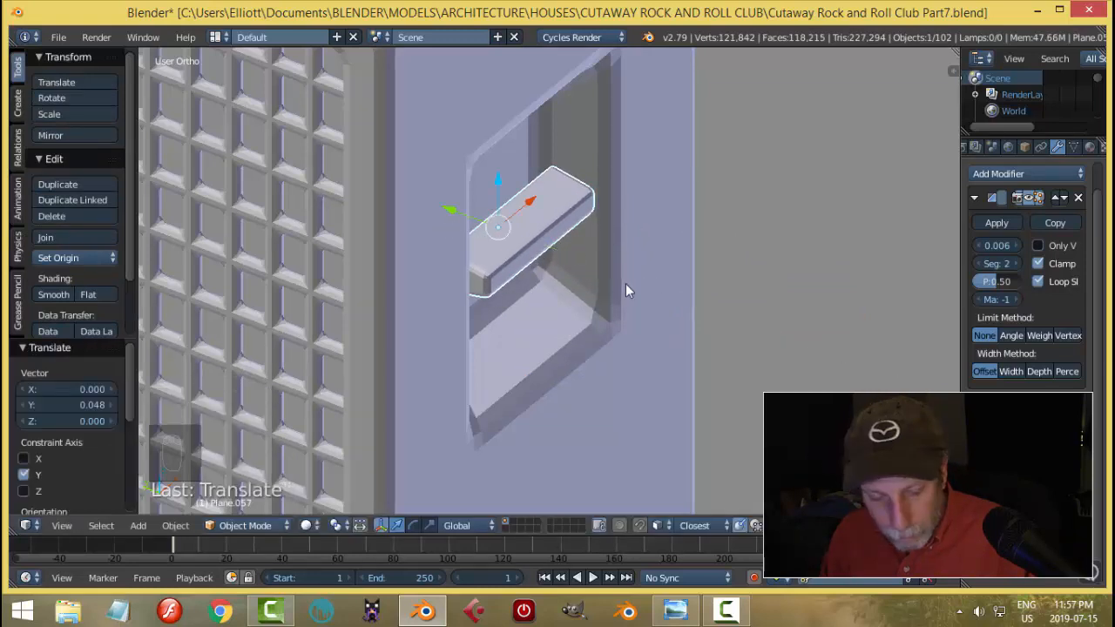
pyautogui.press('s')
pyautogui.press('y')
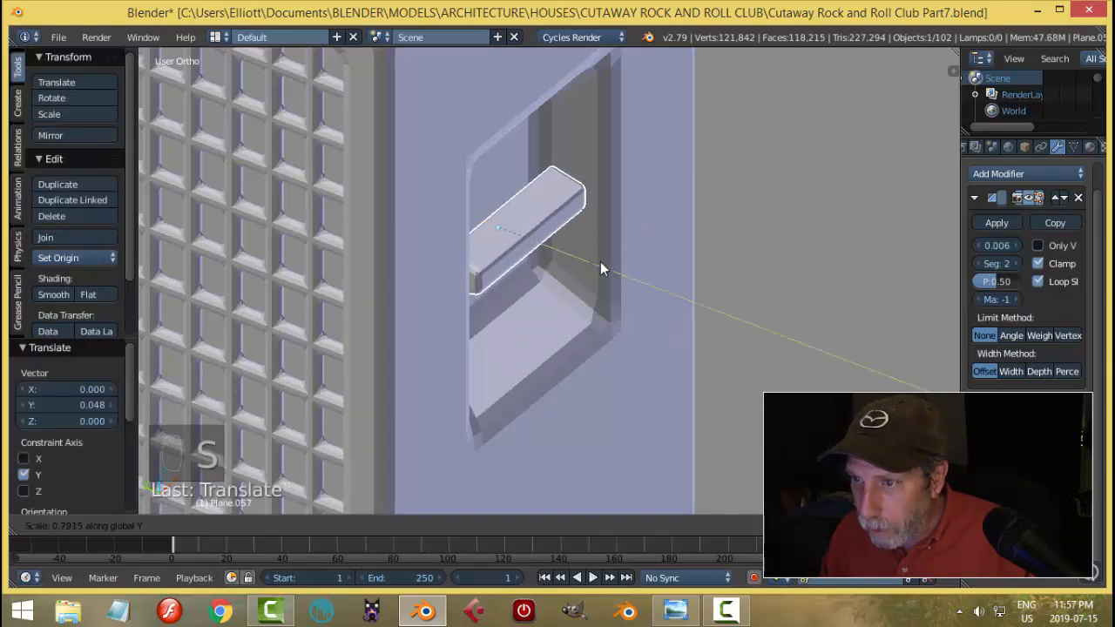
pyautogui.click(478, 231)
# Shift the handle bar about 0.003 along negative Y and stretch it to about 1.316 along X to span the recess.
pyautogui.moveTo(455, 210); pyautogui.dragTo(461, 214)
pyautogui.moveTo(466, 217); pyautogui.dragTo(569, 274, button='middle')
pyautogui.press('s')
pyautogui.press('x')
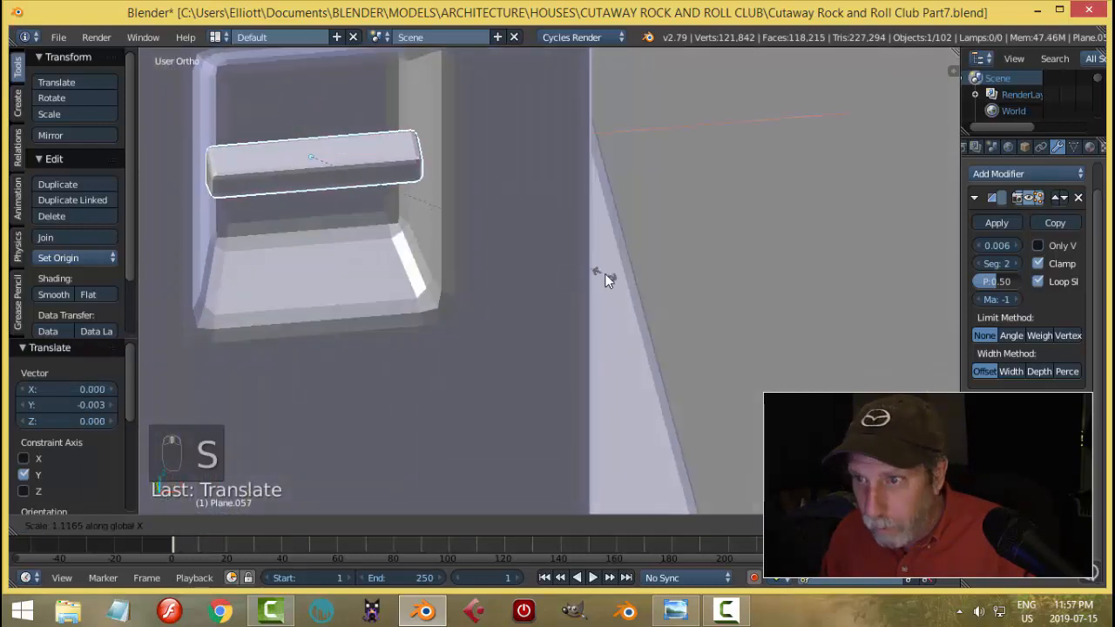
pyautogui.click(668, 266)
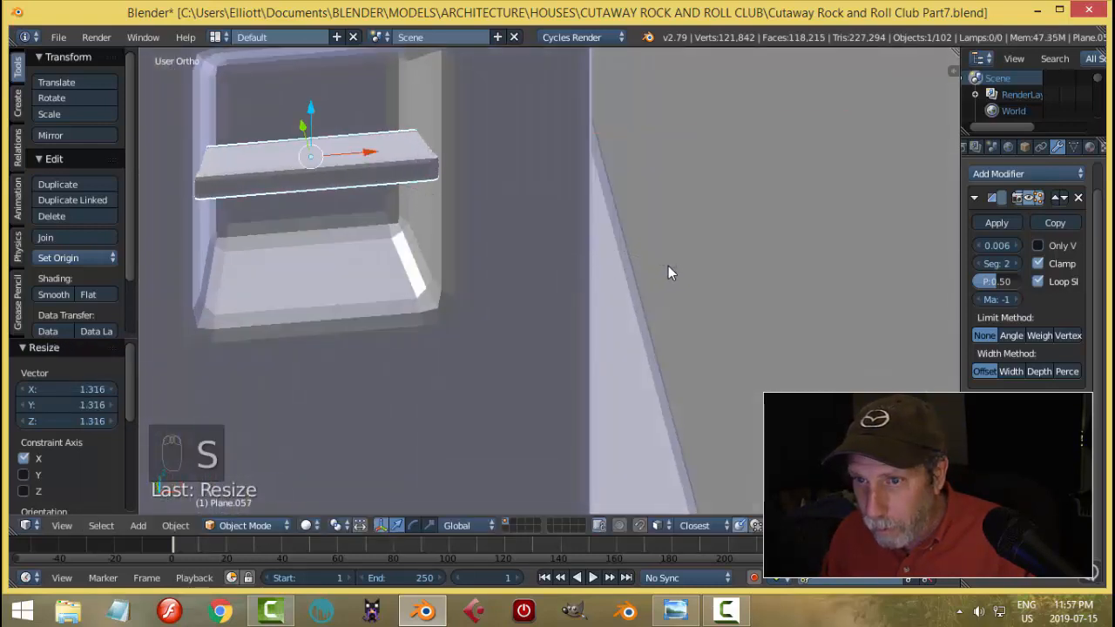
pyautogui.press('a')
# Nudge the handle bar slightly along Y within the cabinet's side recess and save the file.
pyautogui.scroll(-5, 491, 268)
pyautogui.moveTo(492, 267); pyautogui.dragTo(602, 319, button='middle')
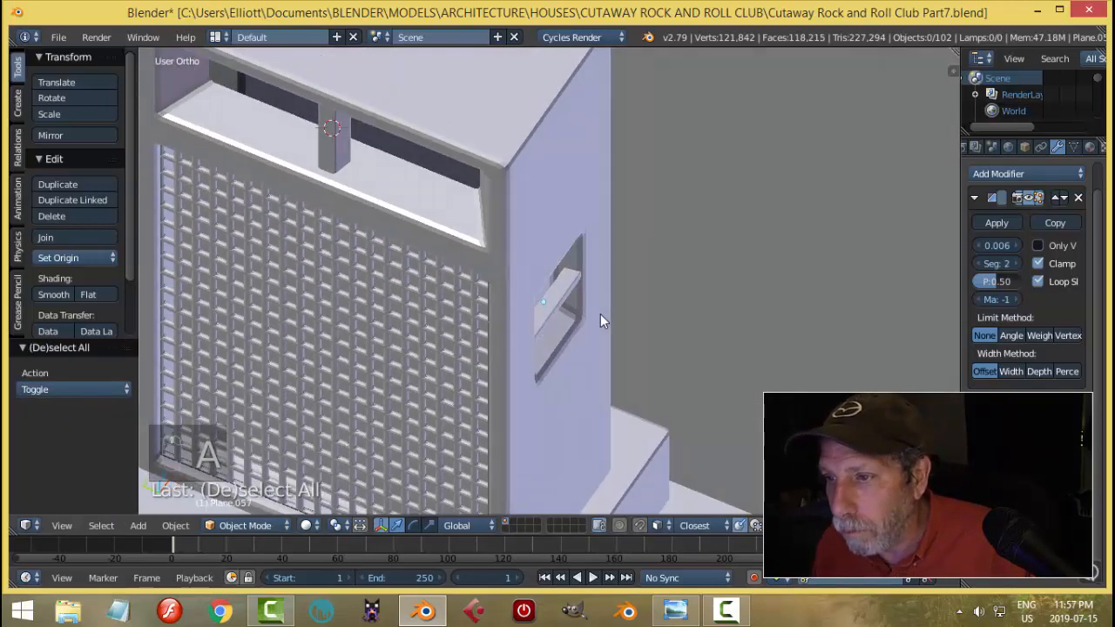
pyautogui.rightClick(559, 299)
pyautogui.press('a')
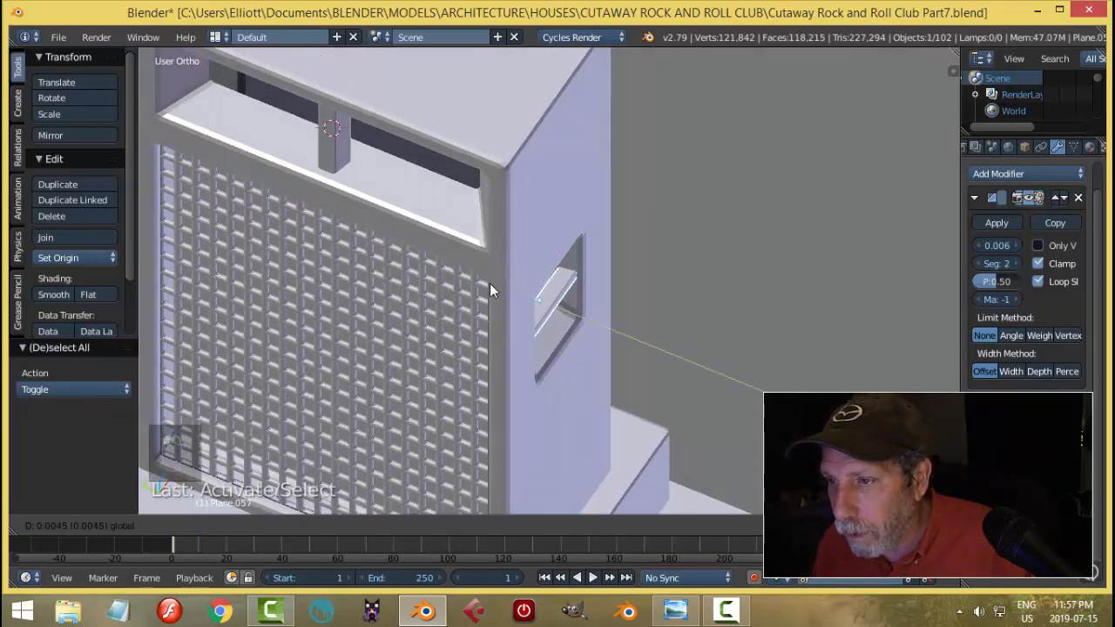
pyautogui.scroll(-5, 627, 287)
pyautogui.moveTo(626, 288); pyautogui.dragTo(617, 205, button='middle')
pyautogui.hotkey('ctrl', 's')
# Delete all faces of the cabinet half opposite the handle recess, using face selection in the left orthographic wireframe view.
pyautogui.rightClick(607, 138)
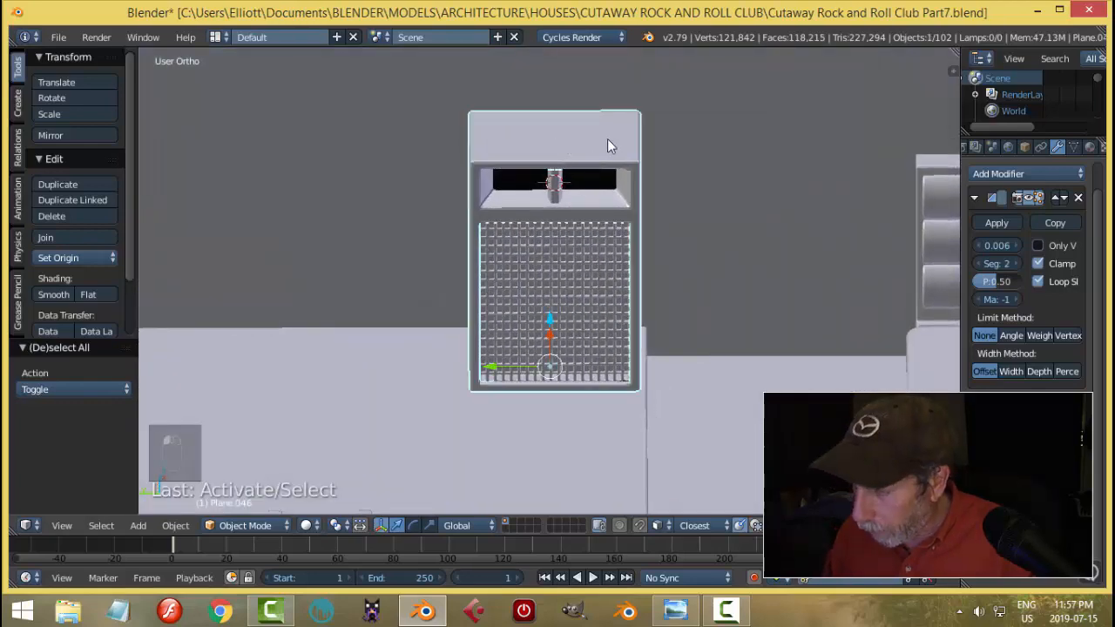
pyautogui.press('ctrl+KP_3')
pyautogui.press('Tab')
pyautogui.click(737, 142)
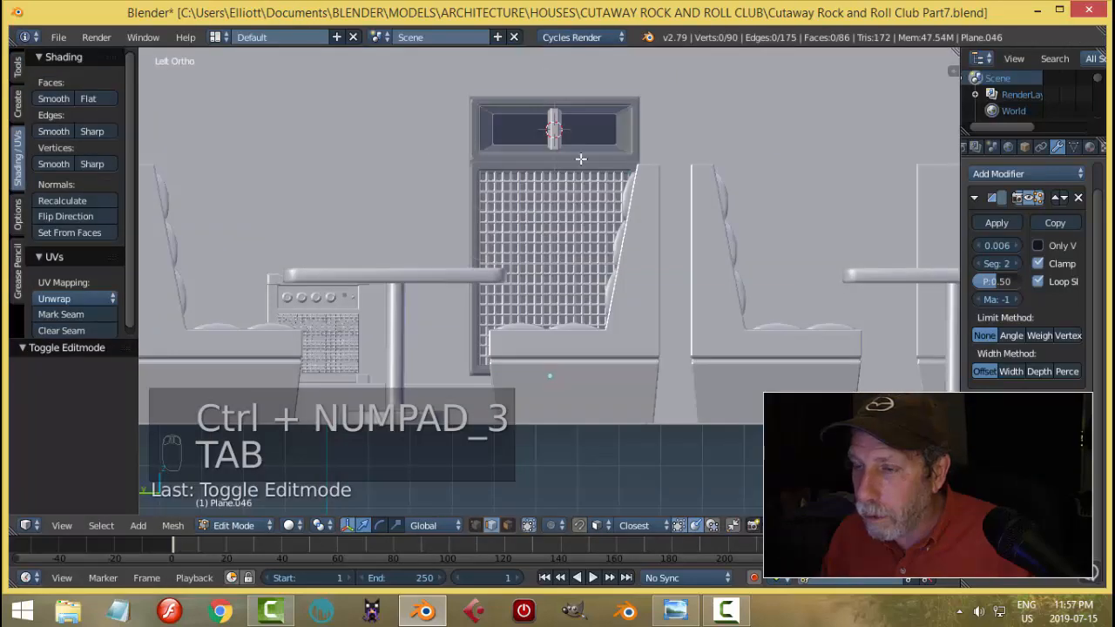
pyautogui.press('z')
pyautogui.click(667, 159)
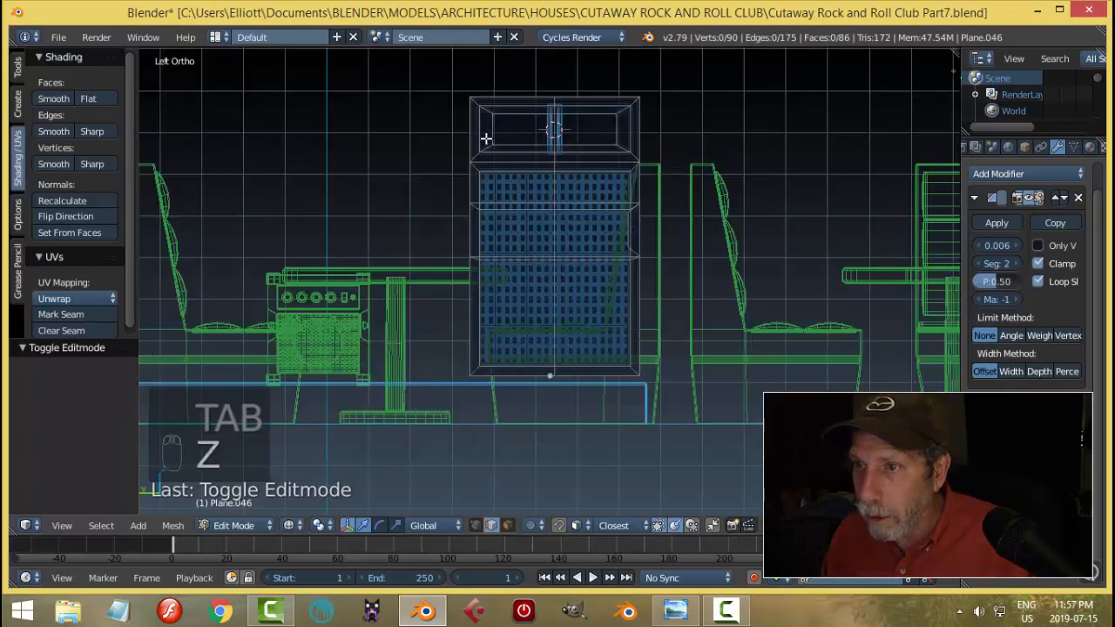
pyautogui.hotkey('ctrl', 'Tab')
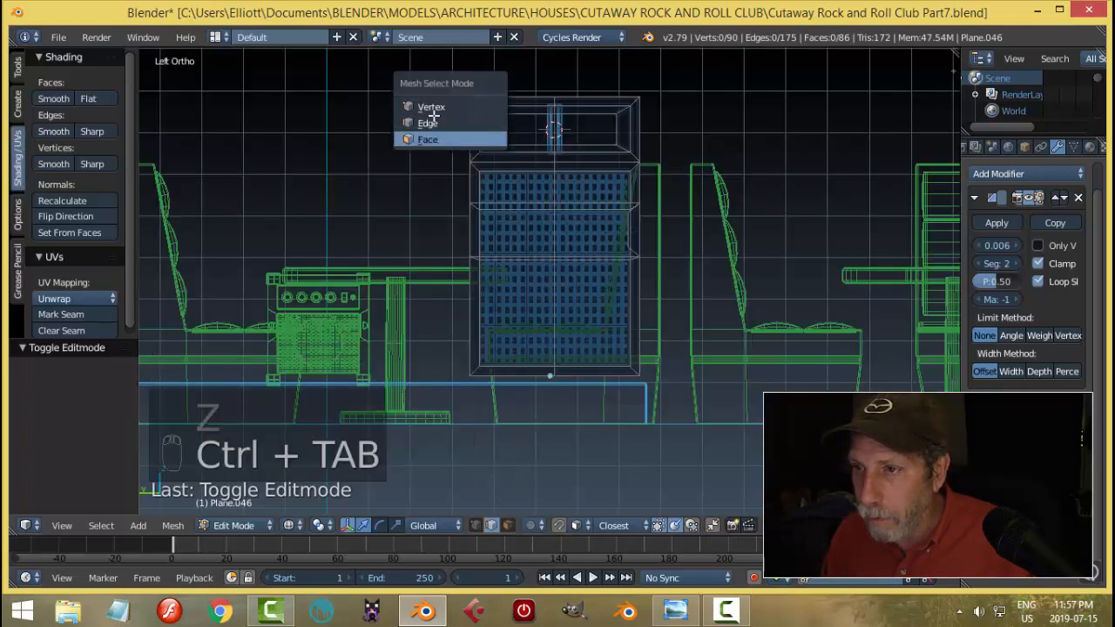
pyautogui.click(435, 140)
pyautogui.press('b')
pyautogui.moveTo(429, 77); pyautogui.dragTo(527, 363)
pyautogui.moveTo(547, 458); pyautogui.dragTo(547, 459)
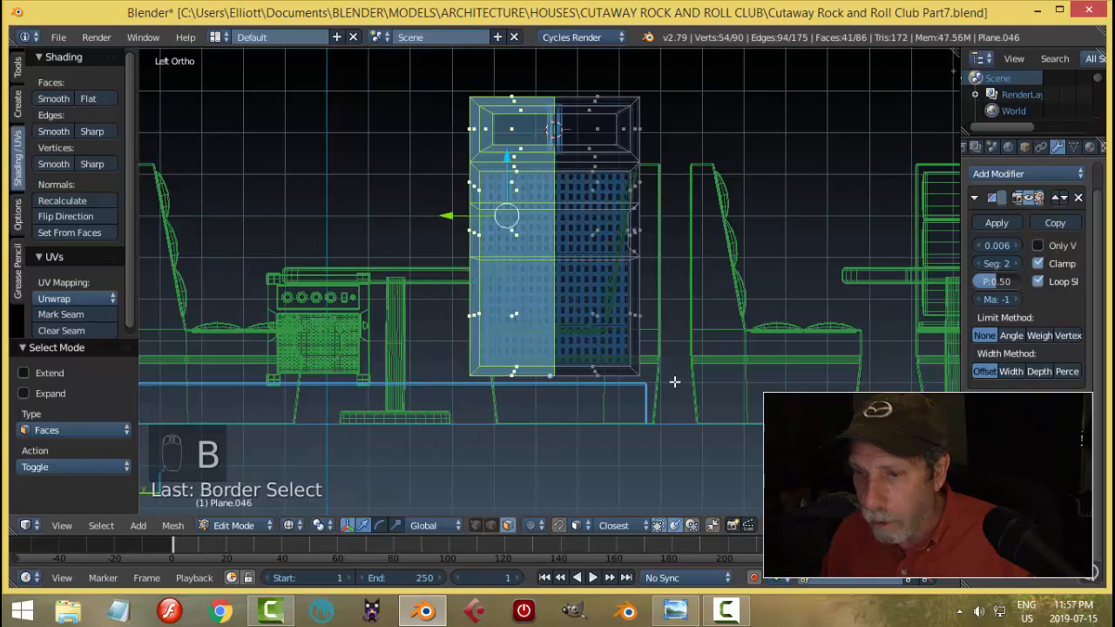
pyautogui.press('x')
pyautogui.click(674, 381)
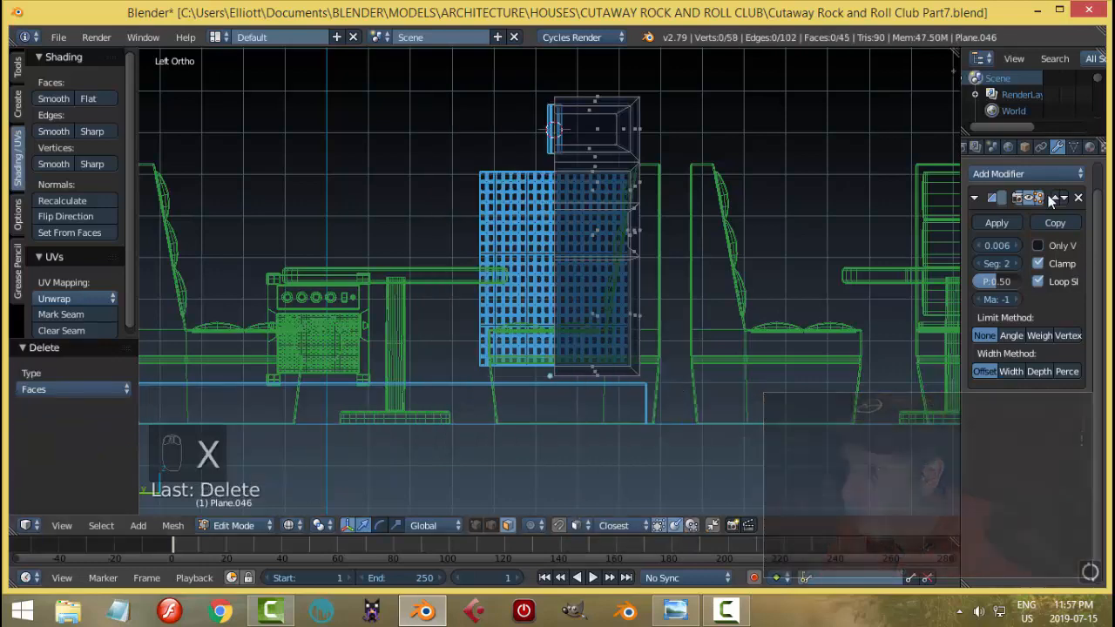
# Add a Mirror modifier to the half cabinet with only the Y axis and Clipping enabled.
pyautogui.click(1003, 173)
pyautogui.click(794, 339)
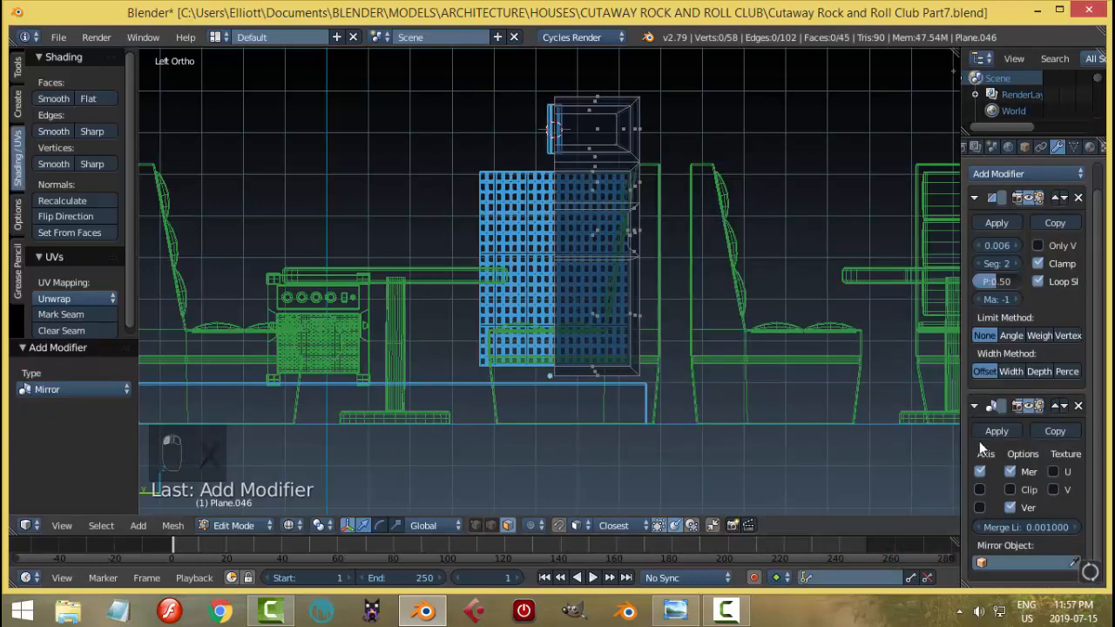
pyautogui.click(980, 490)
pyautogui.click(981, 473)
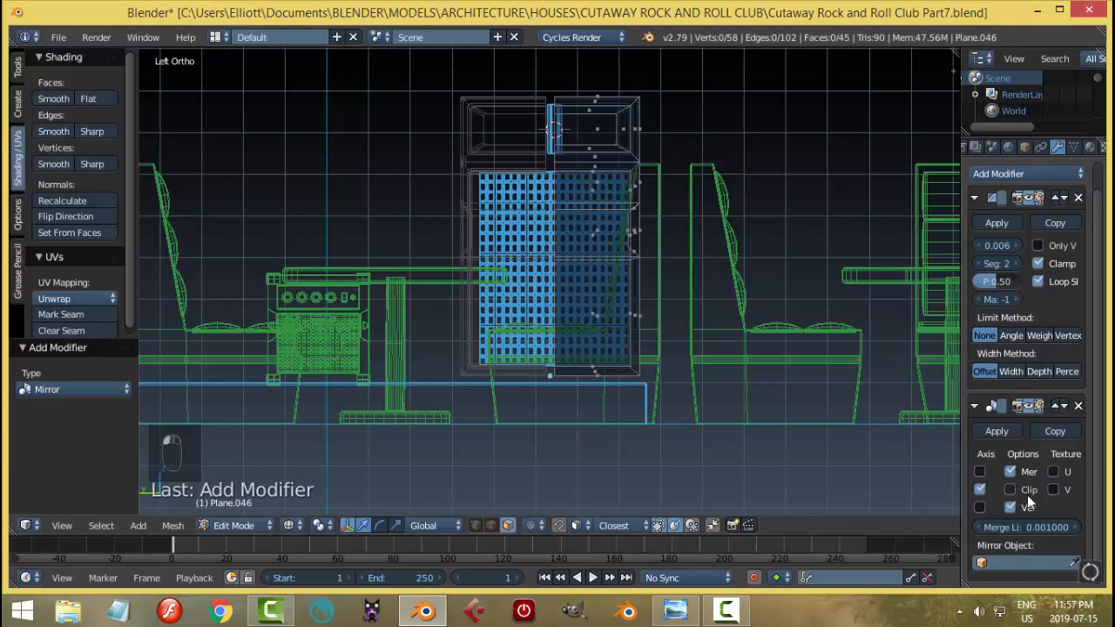
# Move the entire half-cabinet mesh about 0.0137 along Y so it meets its mirrored half at the centre.
pyautogui.press('a')
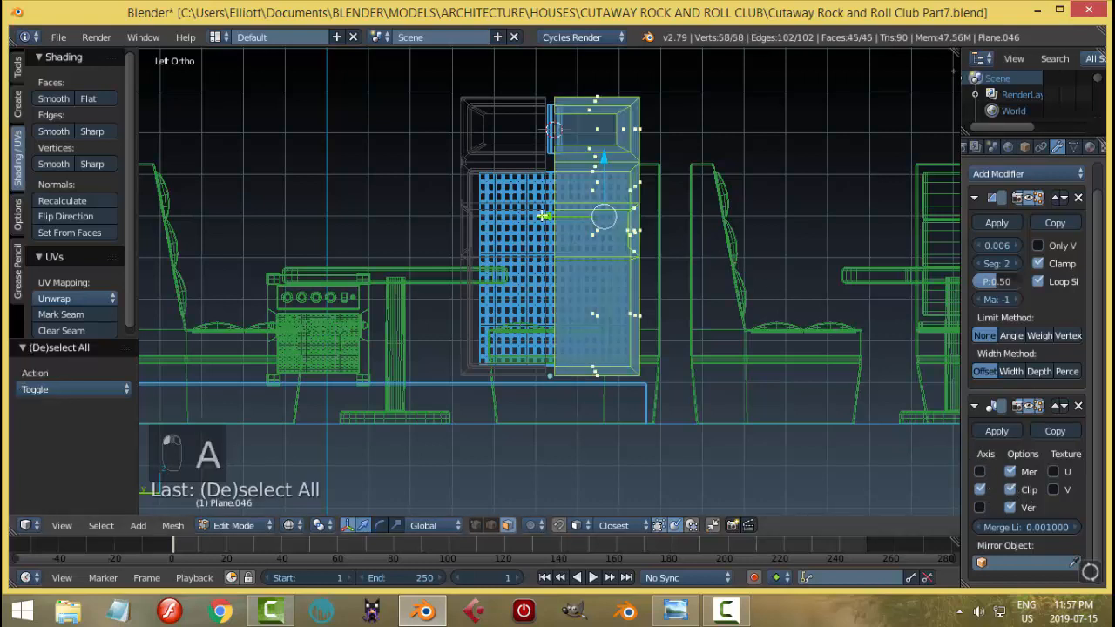
pyautogui.press('g')
pyautogui.press('y')
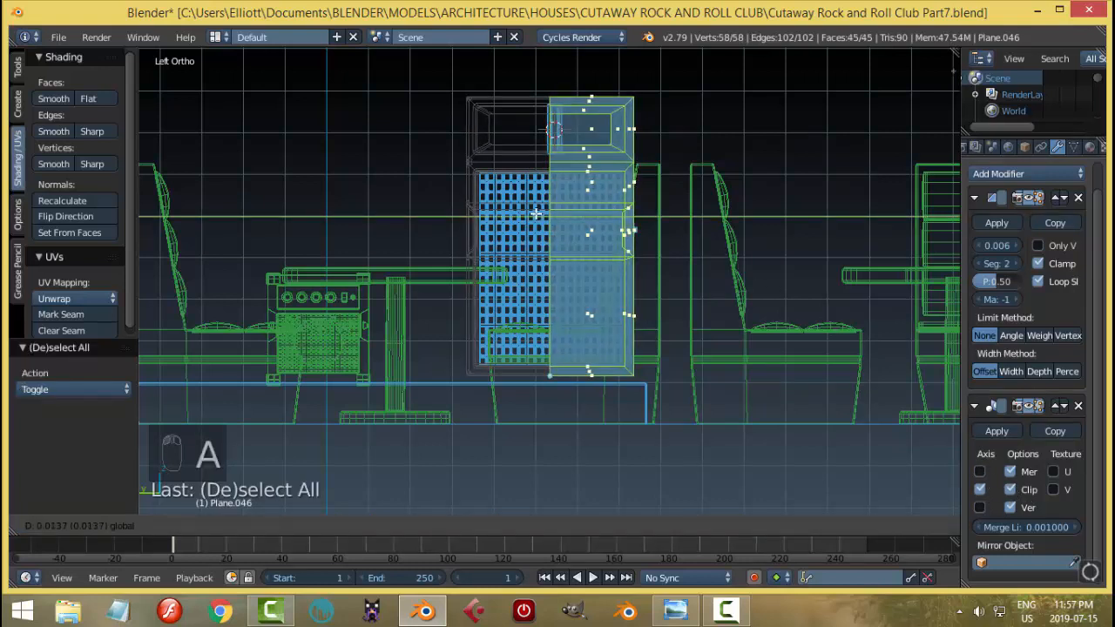
pyautogui.click(536, 213)
pyautogui.press('a')
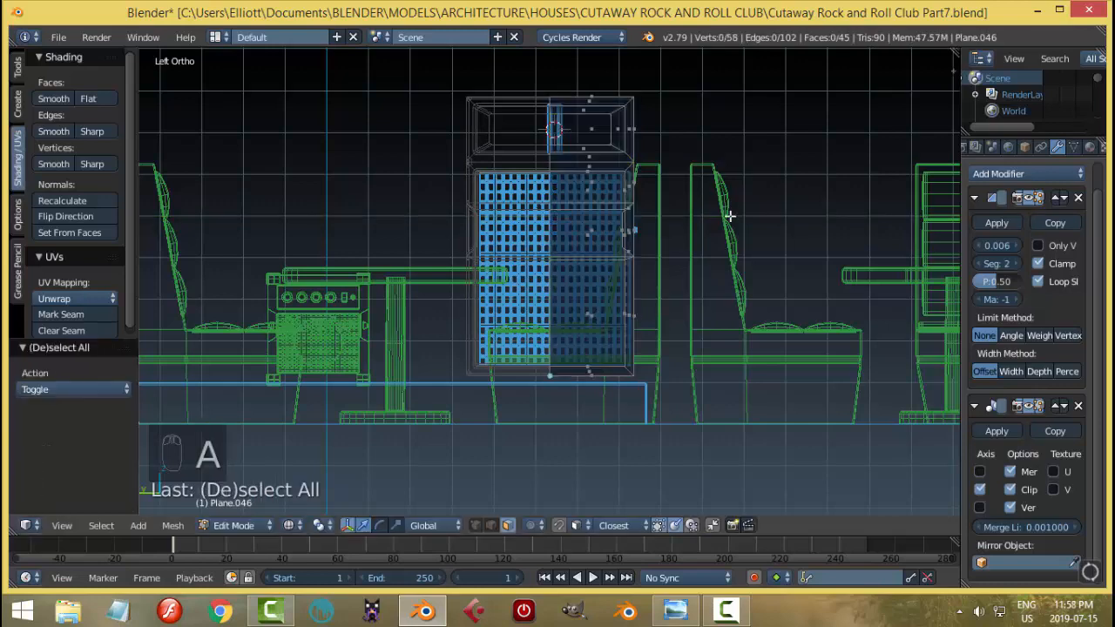
# Return to Object Mode and apply the cabinet's Mirror modifier.
pyautogui.press('Tab')
pyautogui.click(589, 220)
pyautogui.click(982, 428)
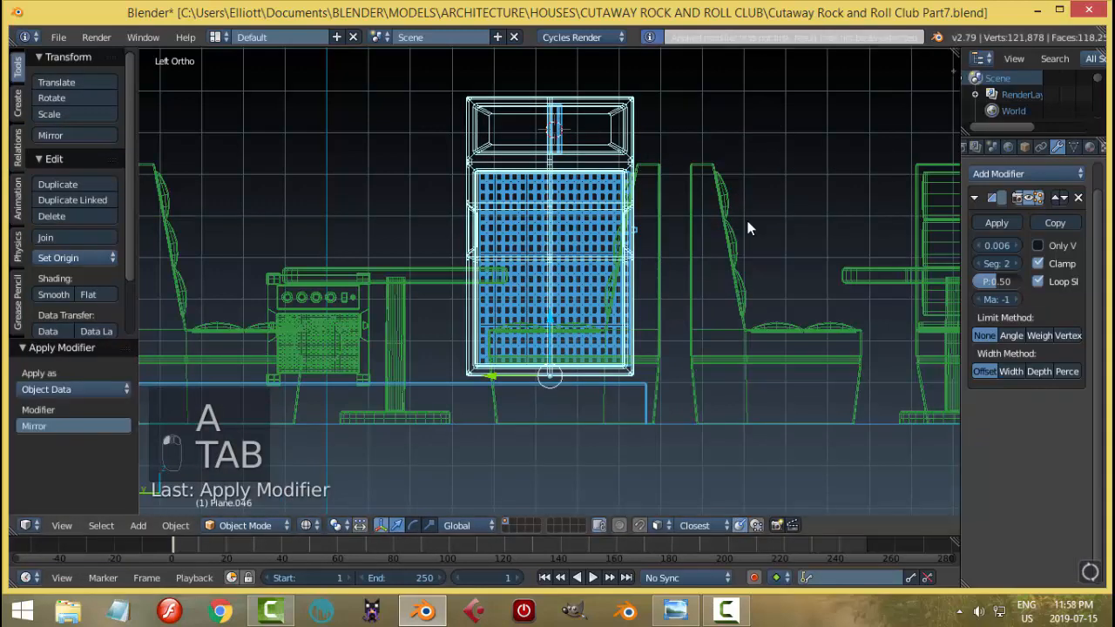
pyautogui.moveTo(738, 193)
pyautogui.mouseDown(button='middle')
pyautogui.moveTo(698, 200)
pyautogui.moveTo(697, 224)
pyautogui.mouseUp(button='middle')
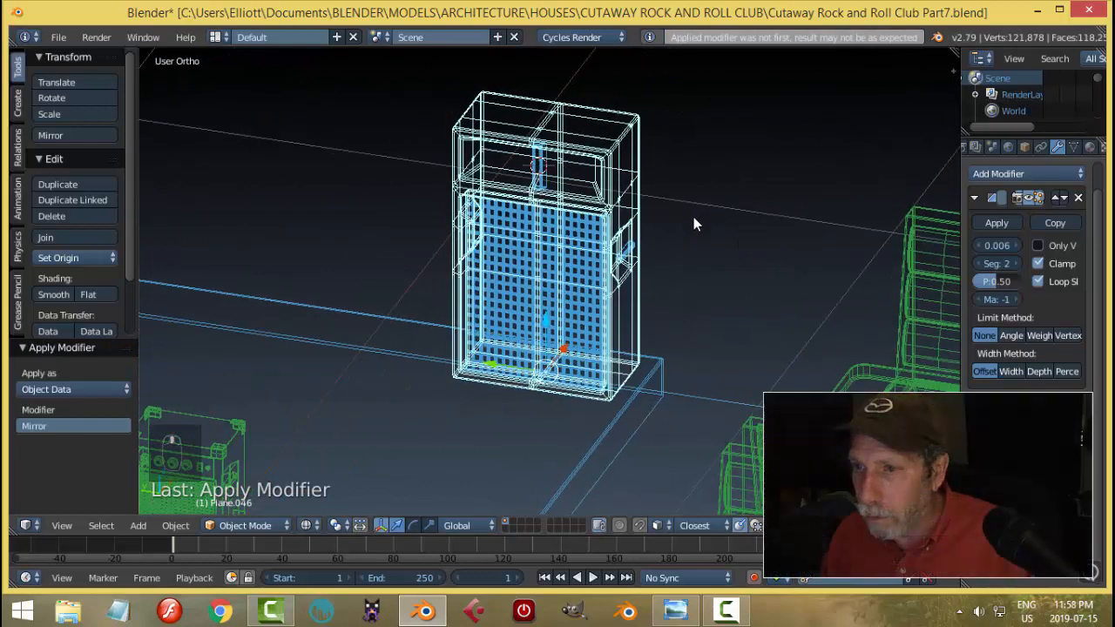
pyautogui.press('z')
pyautogui.click(814, 229)
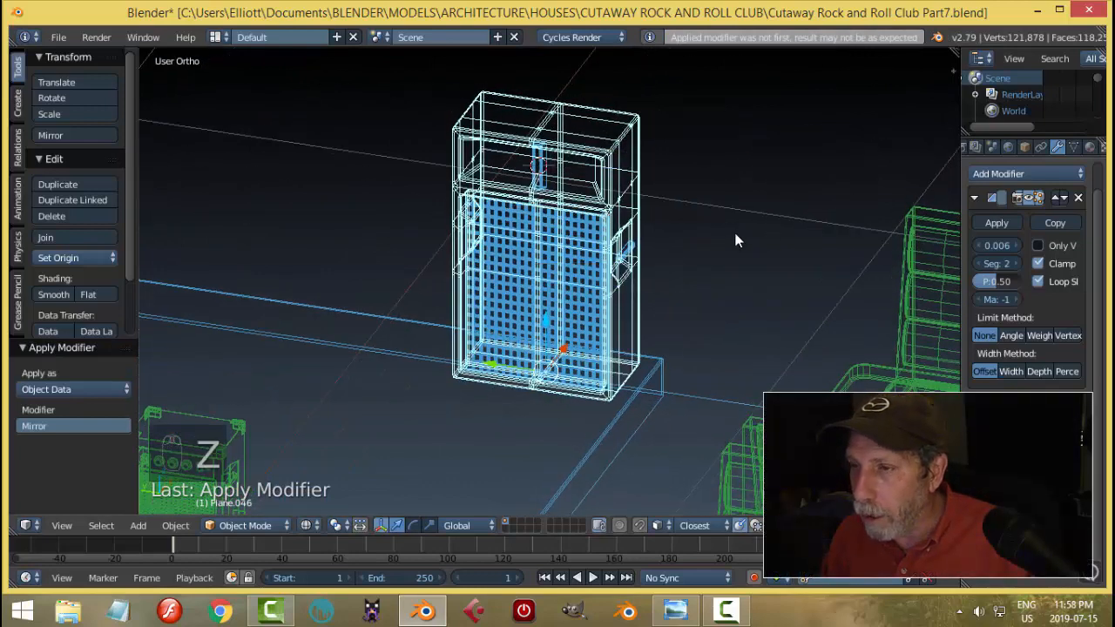
# Remove doubles from the whole cabinet mesh in Edit Mode and switch back to solid shading.
pyautogui.press('Tab')
pyautogui.click(830, 236)
pyautogui.press('a')
pyautogui.press('a')
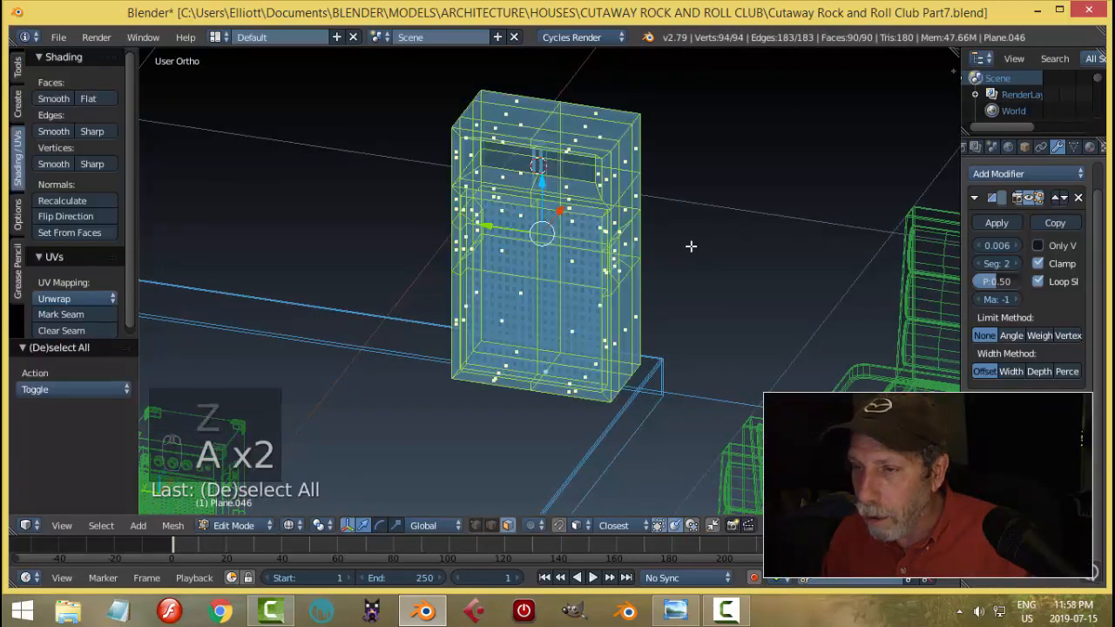
pyautogui.press('w')
pyautogui.click(673, 253)
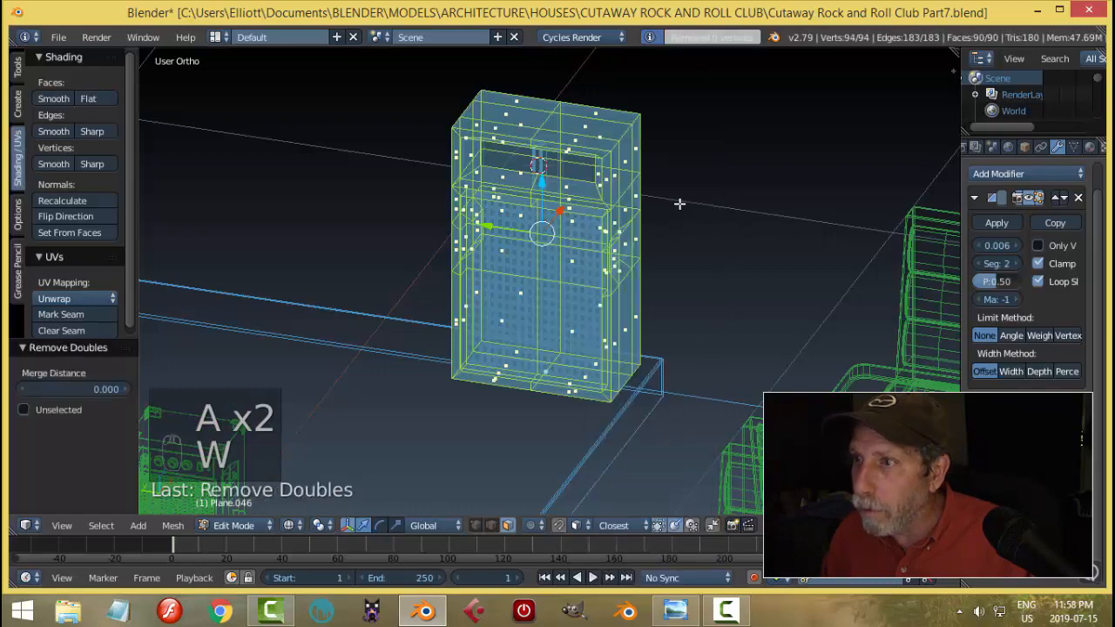
pyautogui.press('a')
pyautogui.press('z')
pyautogui.click(649, 302)
# Dissolve the edge loop running around the cabinet's centre seam and return to Object Mode.
pyautogui.scroll(5, 668, 291)
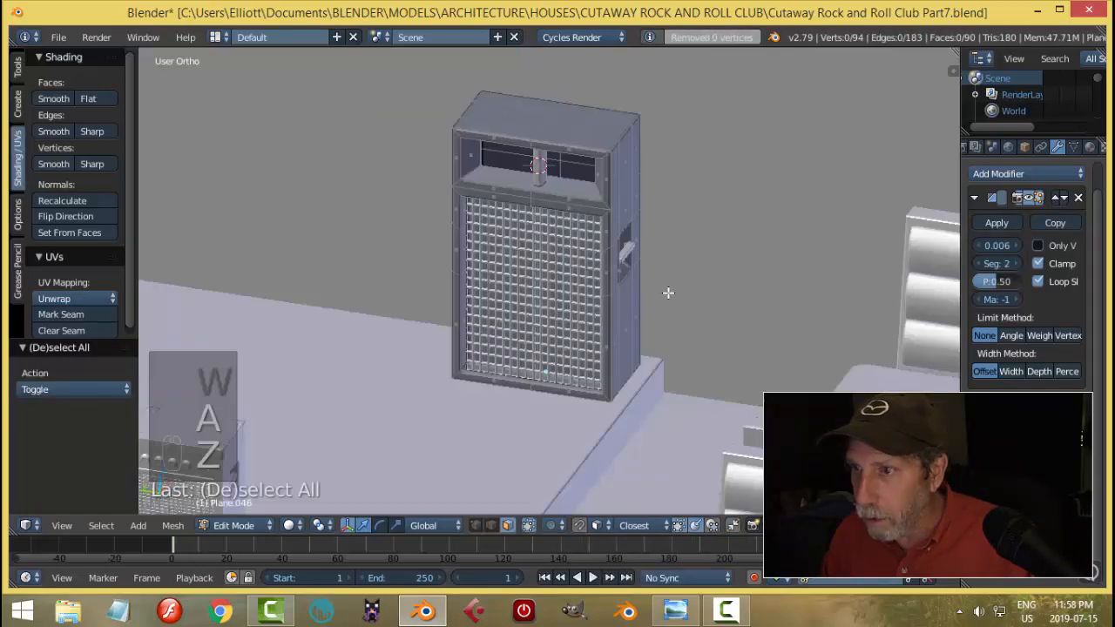
pyautogui.hotkey('ctrl', 'Tab')
pyautogui.click(521, 135)
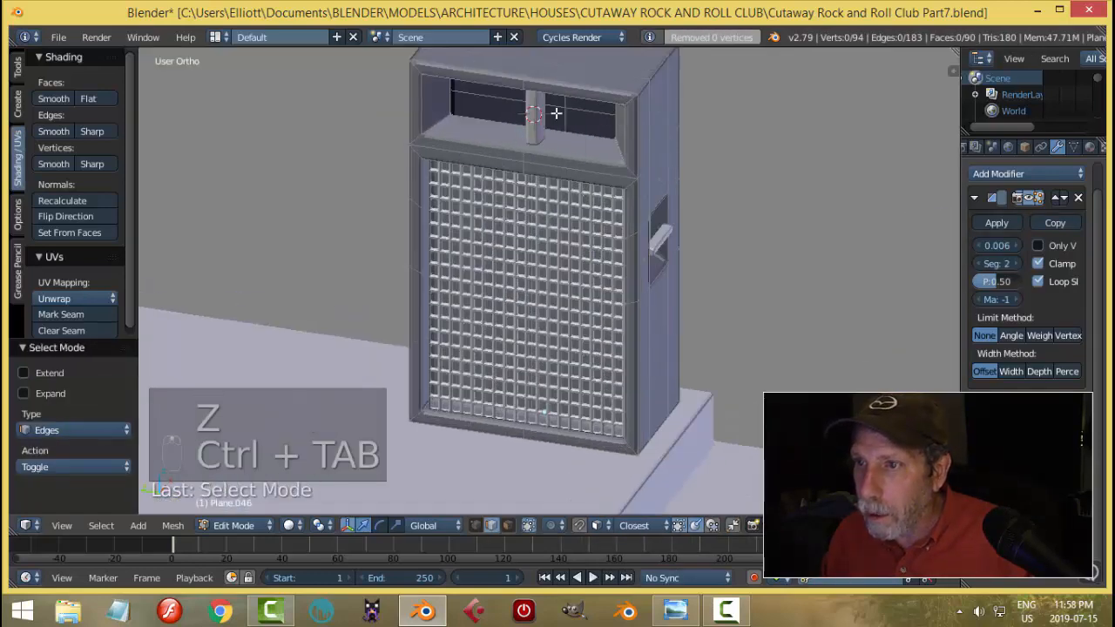
pyautogui.scroll(8, 569, 322)
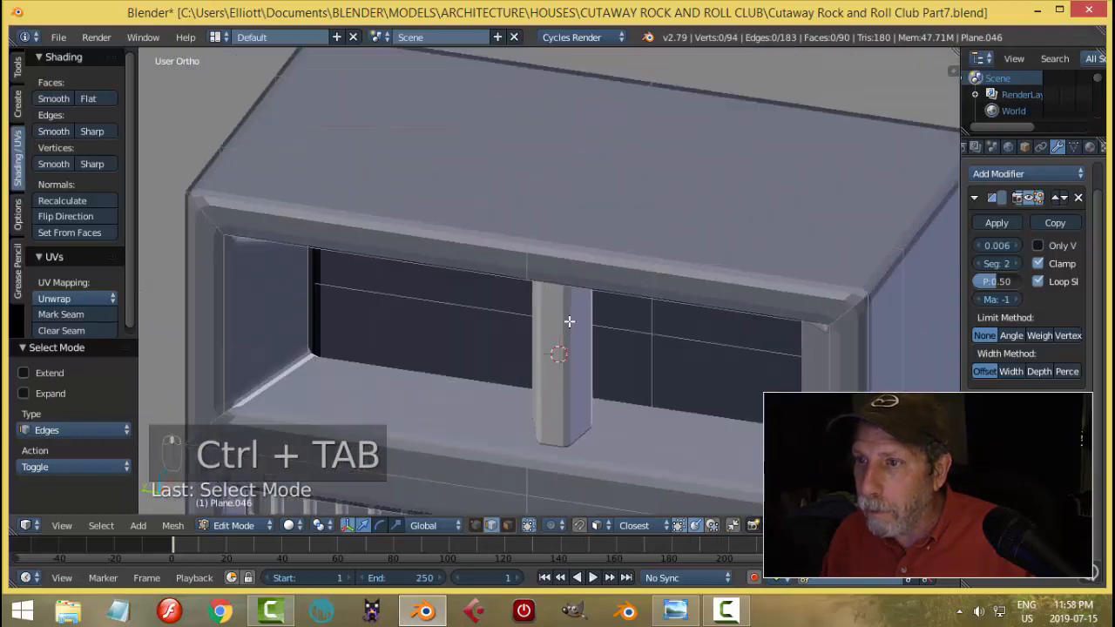
pyautogui.moveTo(569, 322); pyautogui.dragTo(528, 211, button='middle')
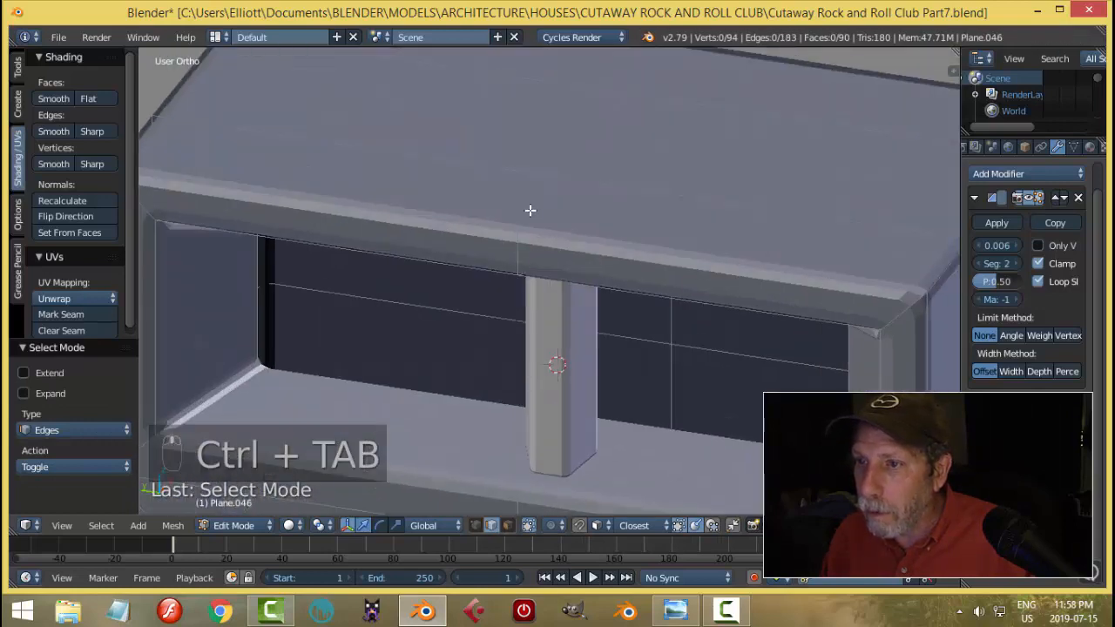
pyautogui.keyDown('alt'); pyautogui.rightClick(597, 217); pyautogui.keyUp('alt')
pyautogui.press('x')
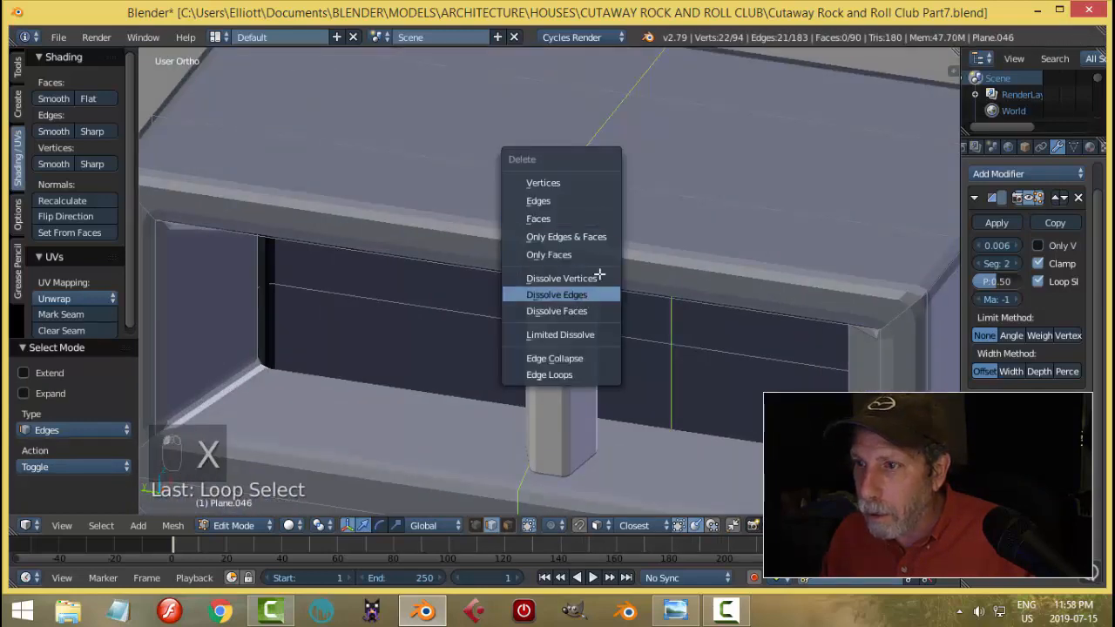
pyautogui.click(598, 293)
pyautogui.scroll(-6, 648, 250)
pyautogui.moveTo(647, 249); pyautogui.dragTo(687, 252, button='middle')
pyautogui.scroll(8, 844, 240)
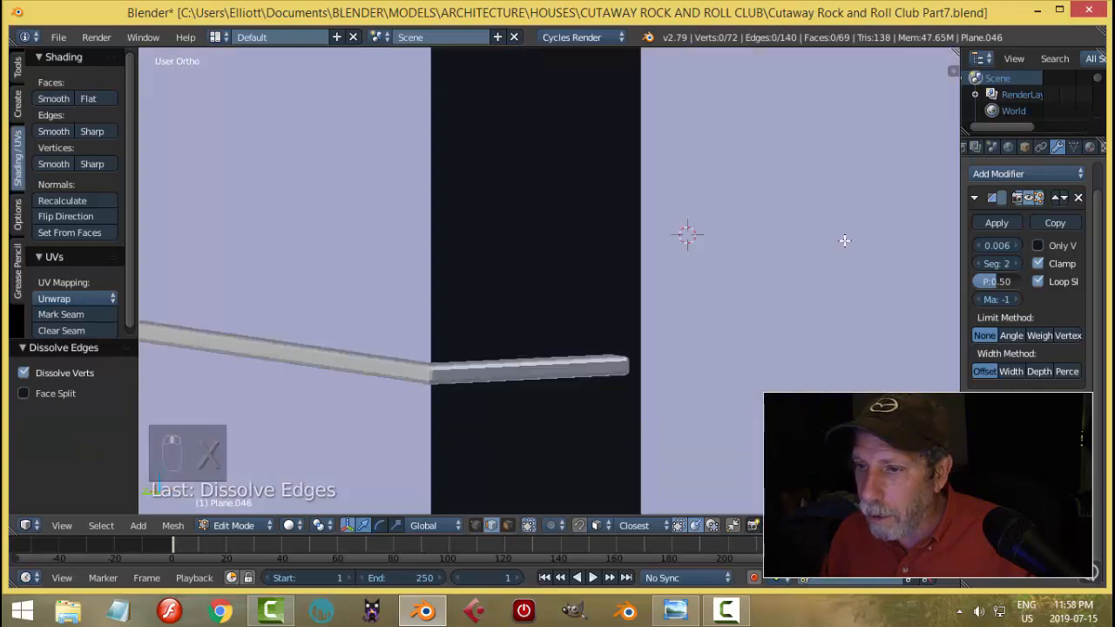
pyautogui.scroll(-6, 777, 279)
pyautogui.moveTo(777, 279); pyautogui.dragTo(705, 326, button='middle')
pyautogui.press('Tab')
pyautogui.click(627, 335)
# Move the handle bar about 0.013 along Y, deeper into the side recess.
pyautogui.scroll(-2, 645, 361)
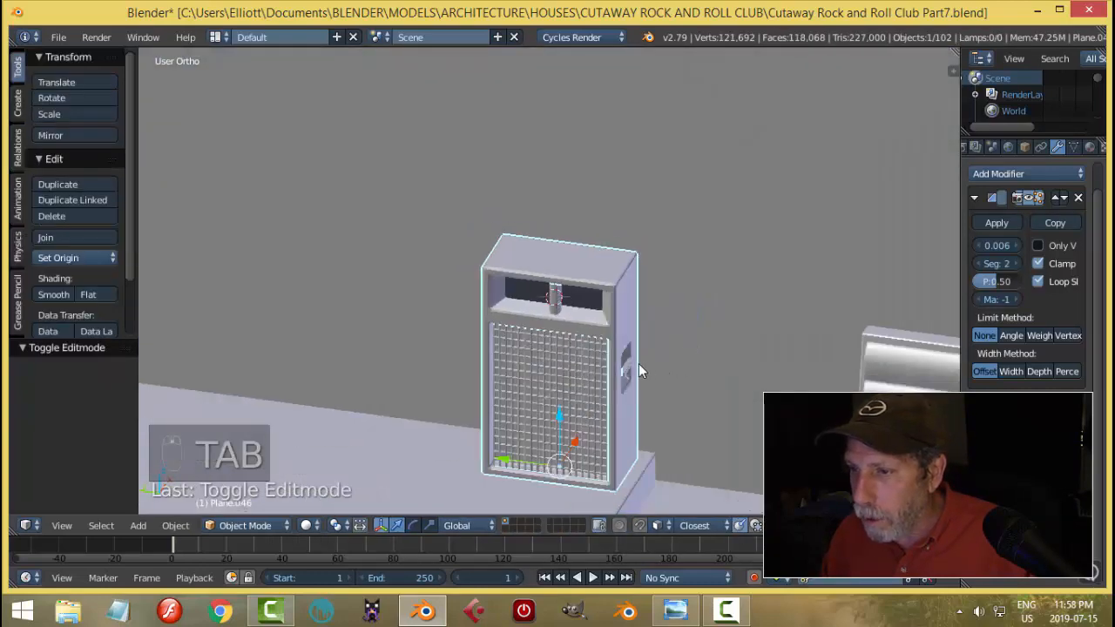
pyautogui.rightClick(628, 370)
pyautogui.scroll(7, 710, 273)
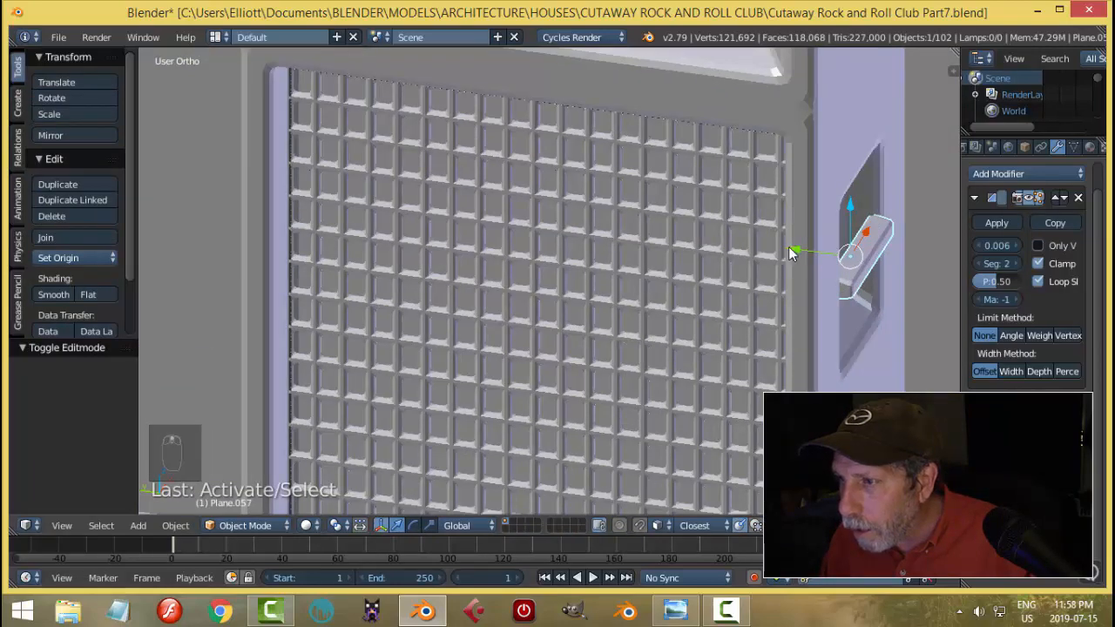
pyautogui.moveTo(789, 246); pyautogui.dragTo(770, 242)
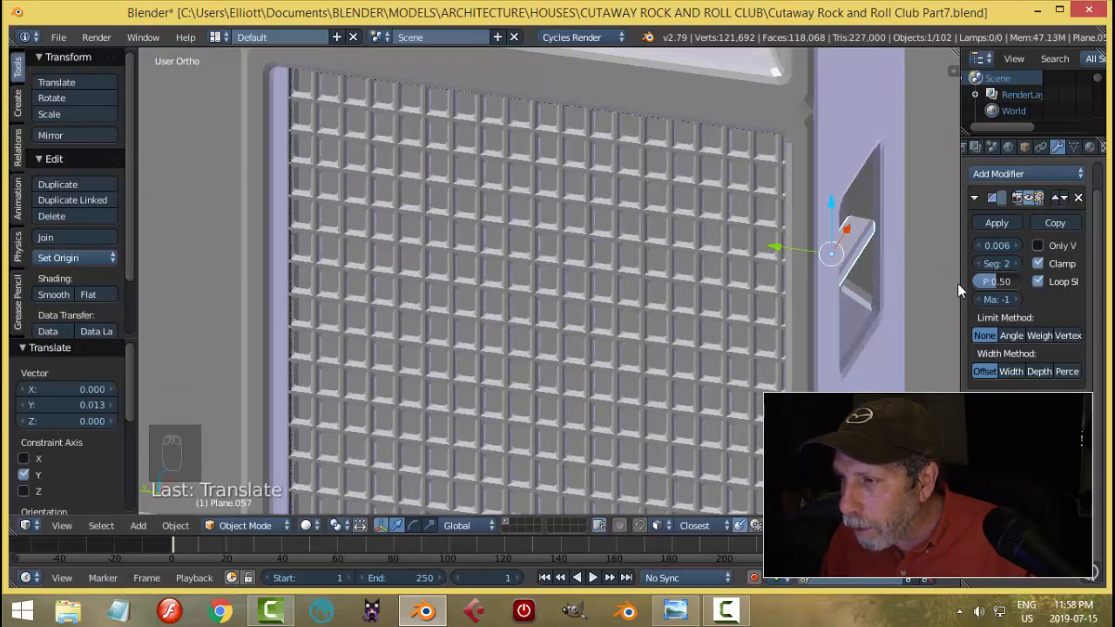
# Scale the handle bar to about 0.786 along Y and deselect it.
pyautogui.press('s')
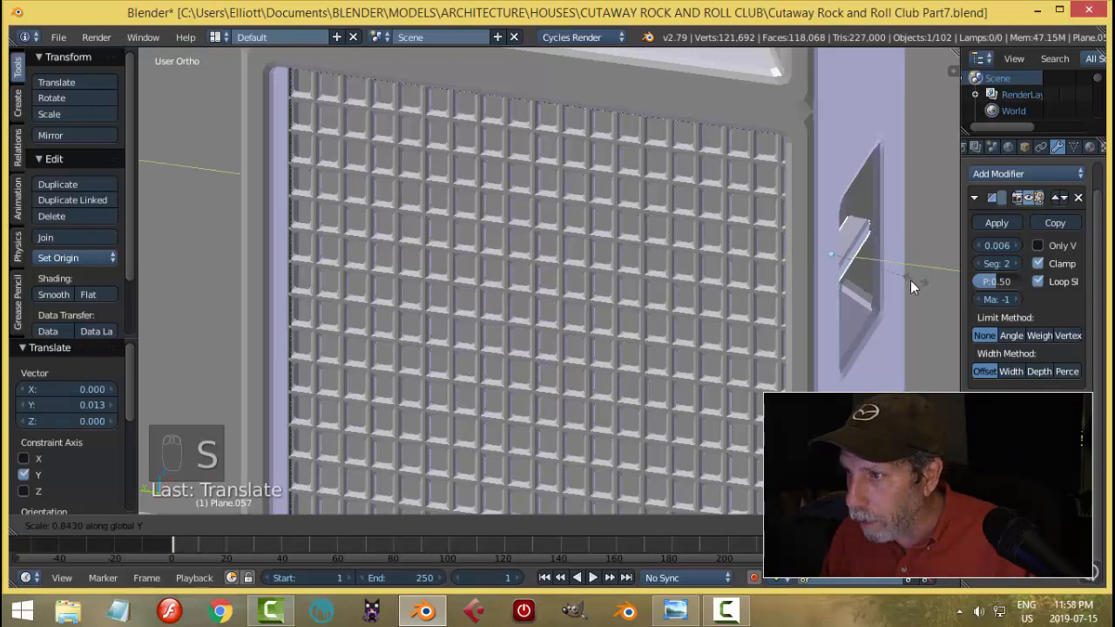
pyautogui.click(910, 280)
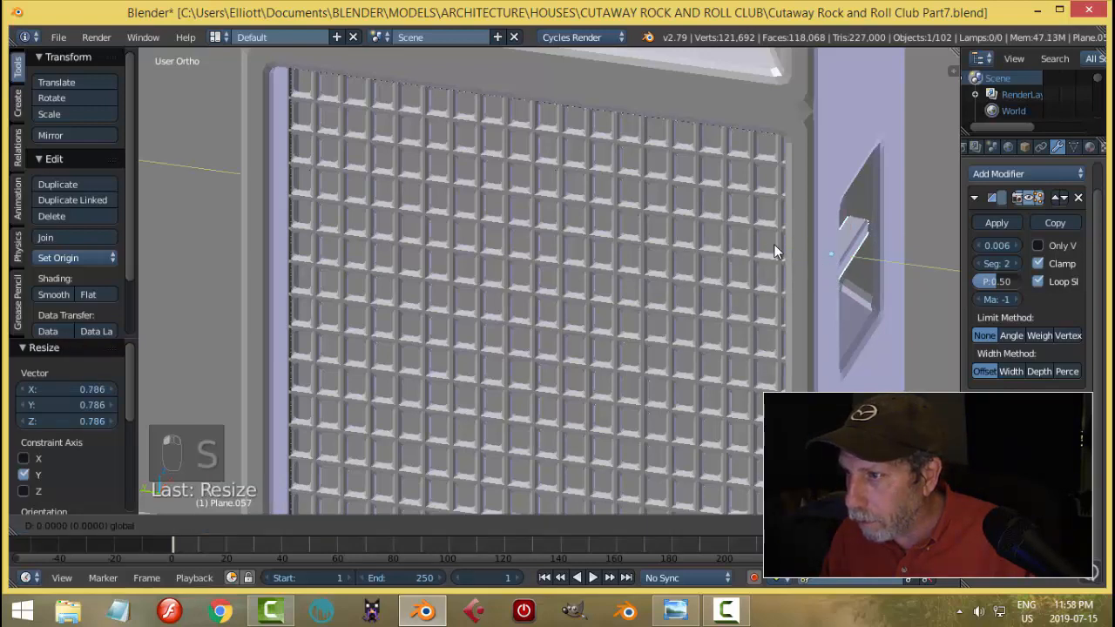
pyautogui.press('a')
pyautogui.scroll(-4, 753, 286)
pyautogui.moveTo(753, 288); pyautogui.dragTo(686, 280, button='middle')
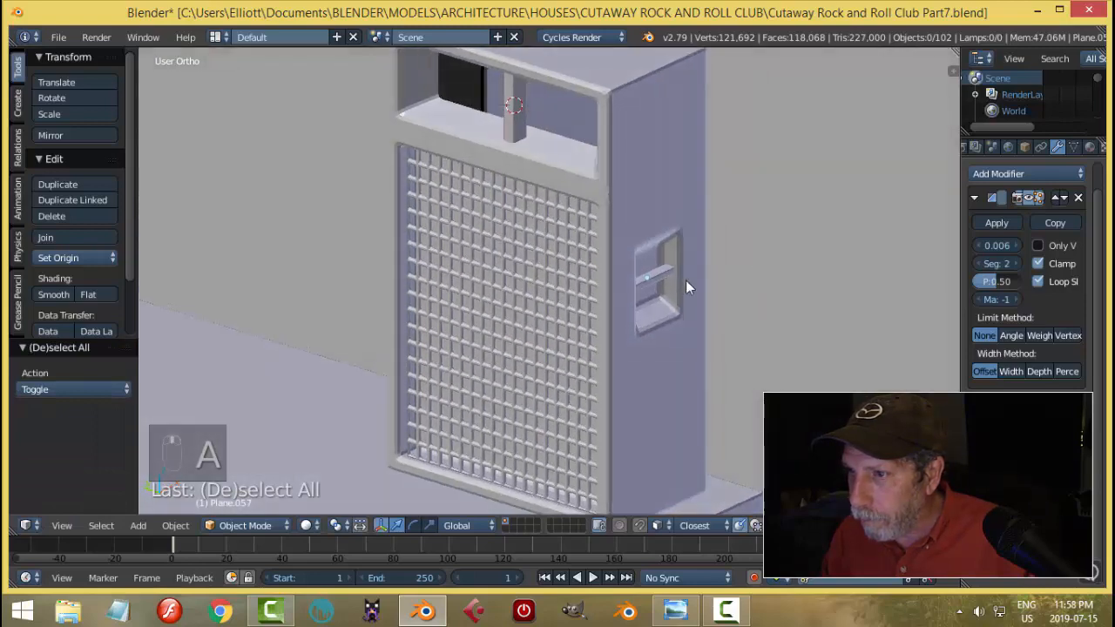
# Add a Mirror modifier to the handle bar on Y with cabinet Plane.046 as mirror object, and save the file.
pyautogui.rightClick(665, 275)
pyautogui.click(1006, 175)
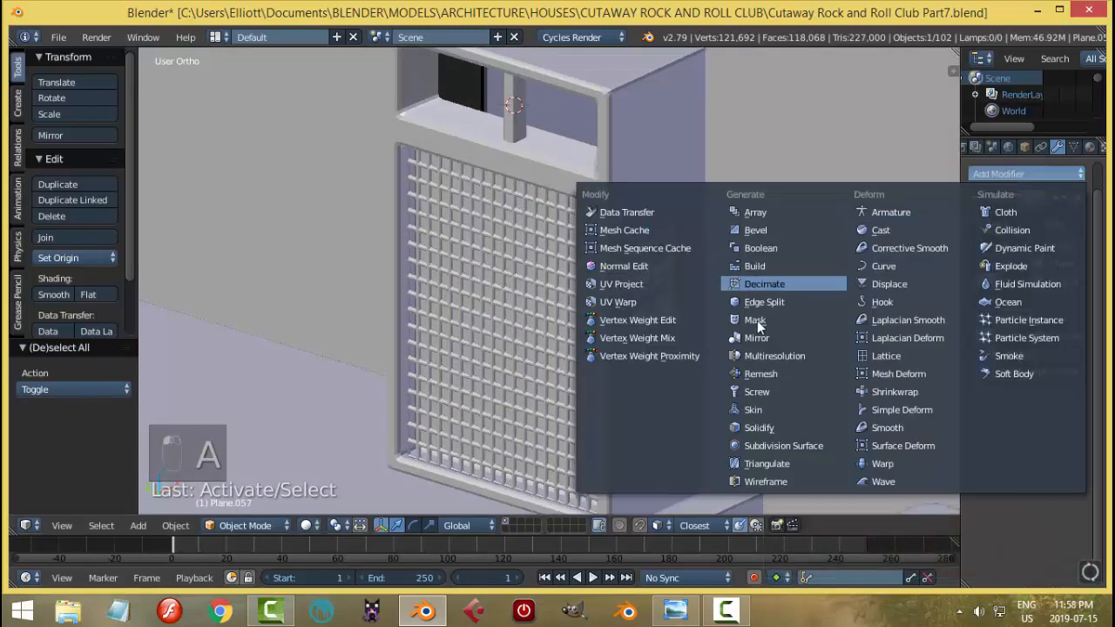
pyautogui.click(803, 338)
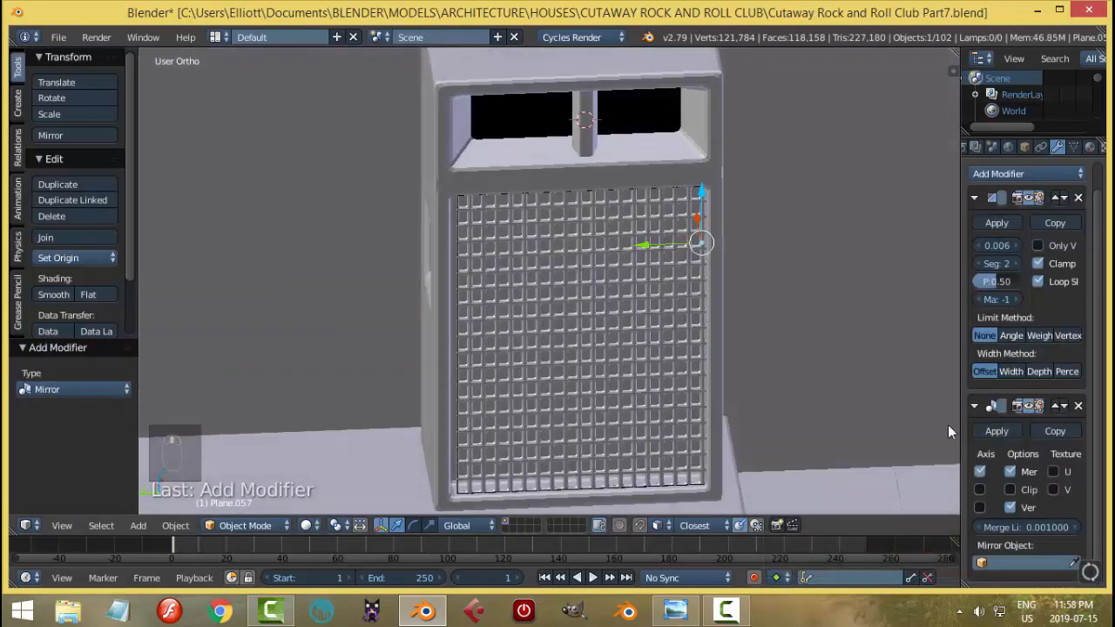
pyautogui.click(596, 71)
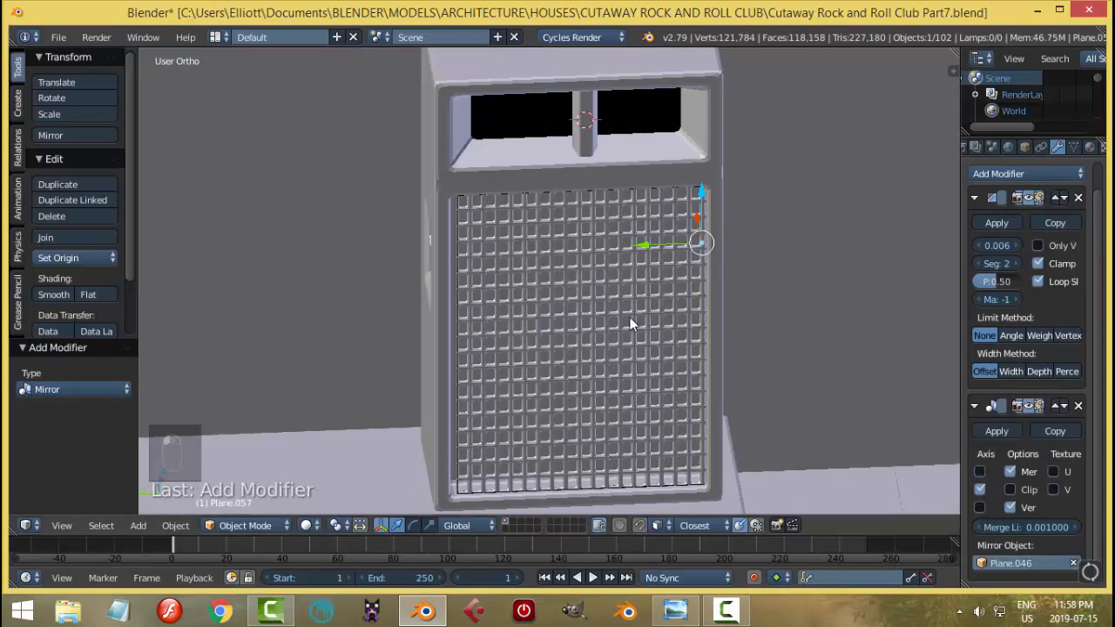
pyautogui.moveTo(630, 317); pyautogui.dragTo(679, 278, button='middle')
pyautogui.scroll(-2, 669, 305)
pyautogui.press('a')
pyautogui.hotkey('ctrl', 's')
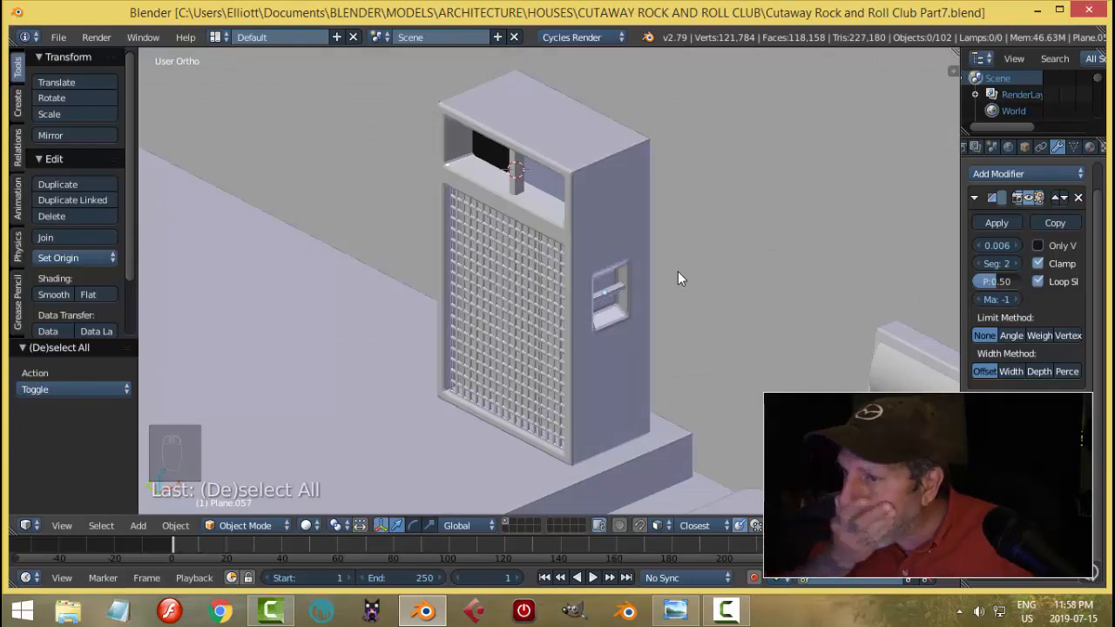
# Hide the speaker grille to expose the cabinet's recessed front panel.
pyautogui.moveTo(678, 271); pyautogui.dragTo(583, 266, button='middle')
pyautogui.rightClick(582, 266)
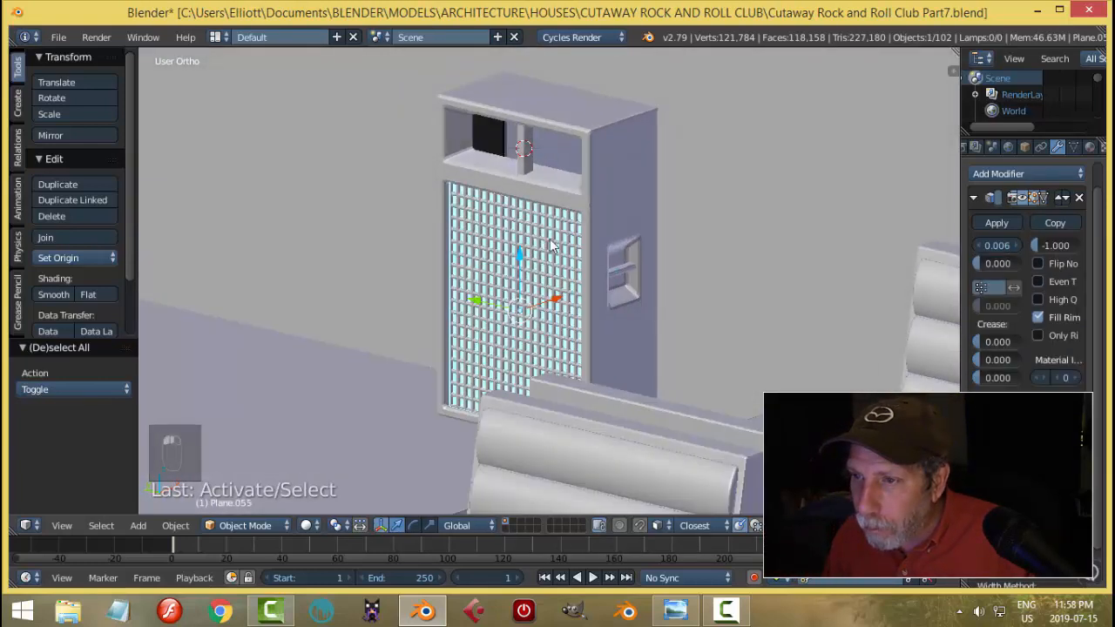
pyautogui.press('h')
pyautogui.moveTo(674, 237); pyautogui.dragTo(694, 198, button='middle')
pyautogui.scroll(3, 694, 199)
# Set the cabinet's Bevel modifier limit method to Angle and save the file.
pyautogui.rightClick(723, 168)
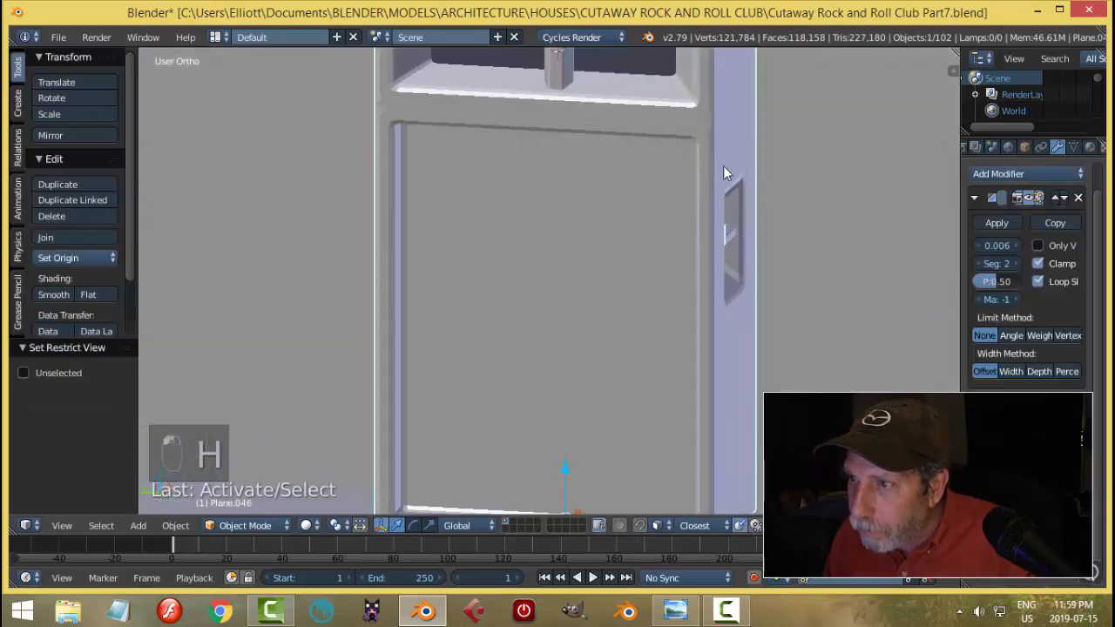
pyautogui.click(1014, 335)
pyautogui.scroll(-3, 799, 246)
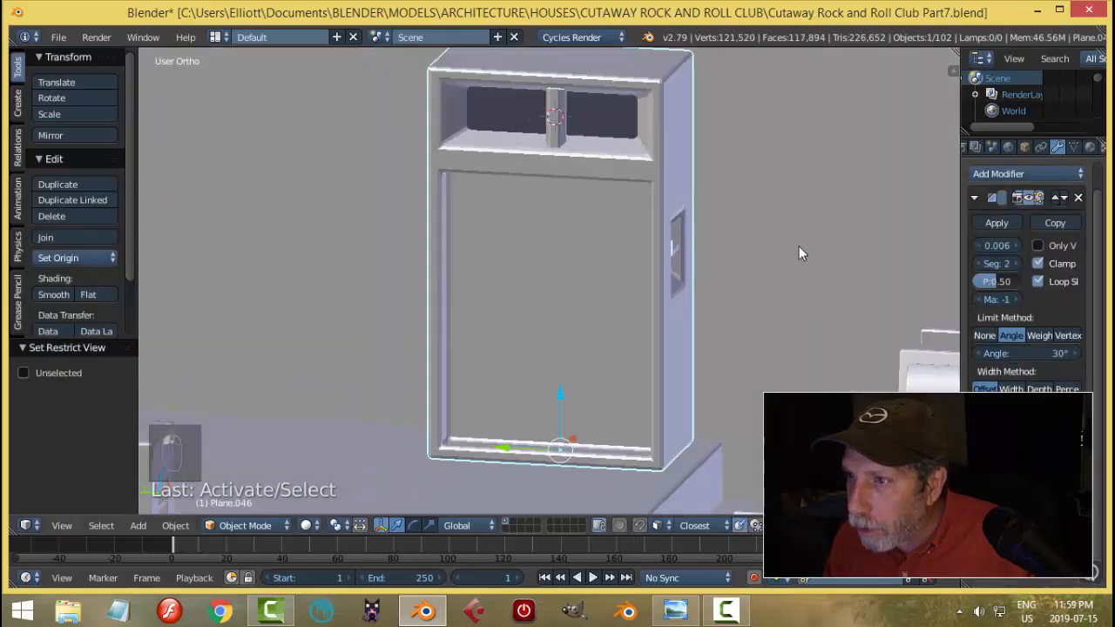
pyautogui.moveTo(799, 246); pyautogui.dragTo(756, 283, button='middle')
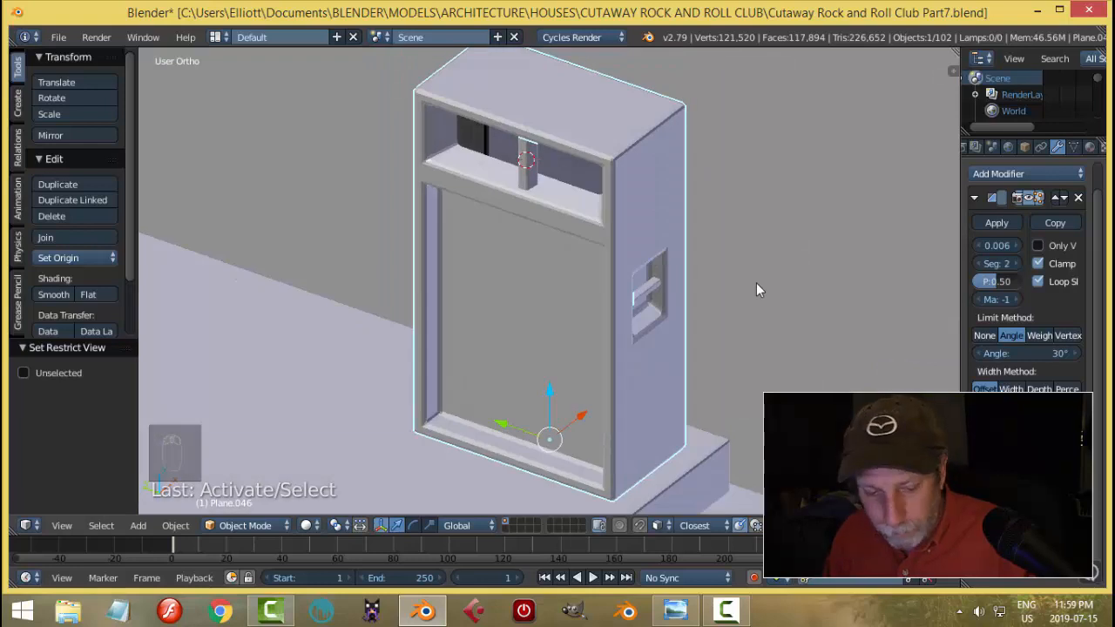
pyautogui.hotkey('ctrl', 's')
# Snap the 3D cursor to the cabinet's three recessed front panel faces in Edit Mode and return to Object Mode.
pyautogui.press('a')
pyautogui.press('a')
pyautogui.press('Tab')
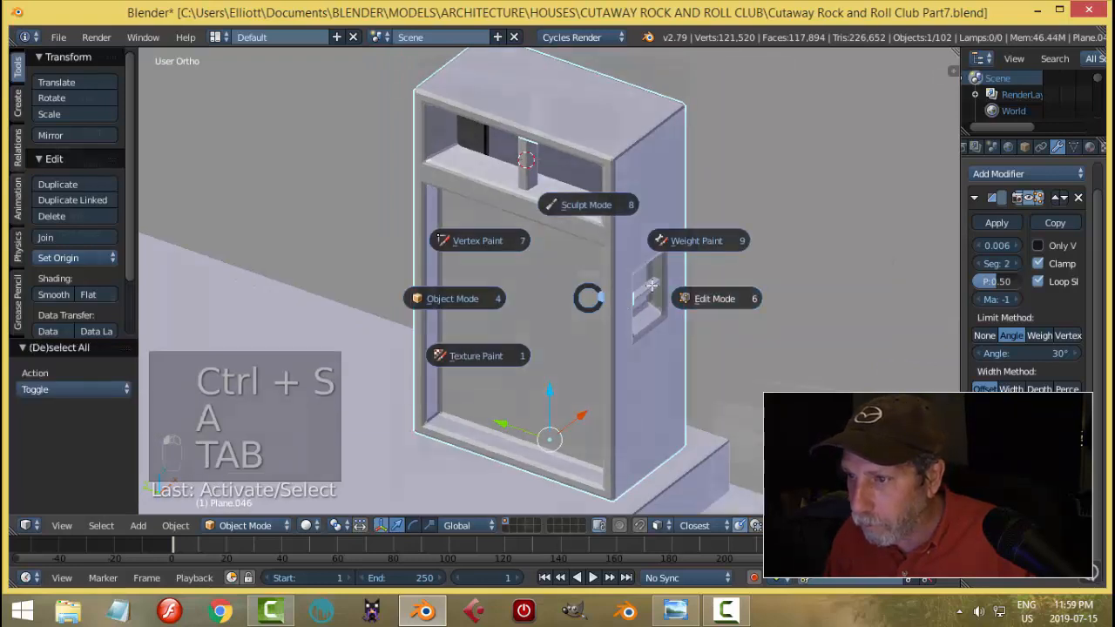
pyautogui.click(714, 298)
pyautogui.hotkey('ctrl', 'Tab')
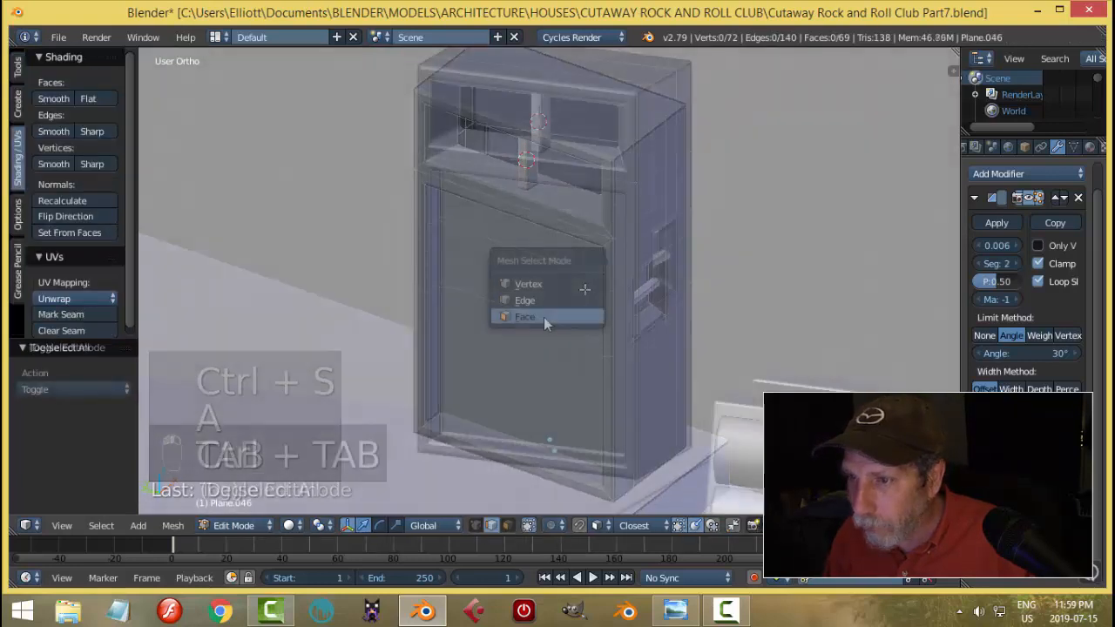
pyautogui.click(545, 319)
pyautogui.rightClick(544, 204)
pyautogui.keyDown('shift'); pyautogui.rightClick(544, 265); pyautogui.keyUp('shift')
pyautogui.keyDown('shift'); pyautogui.rightClick(604, 309); pyautogui.keyUp('shift')
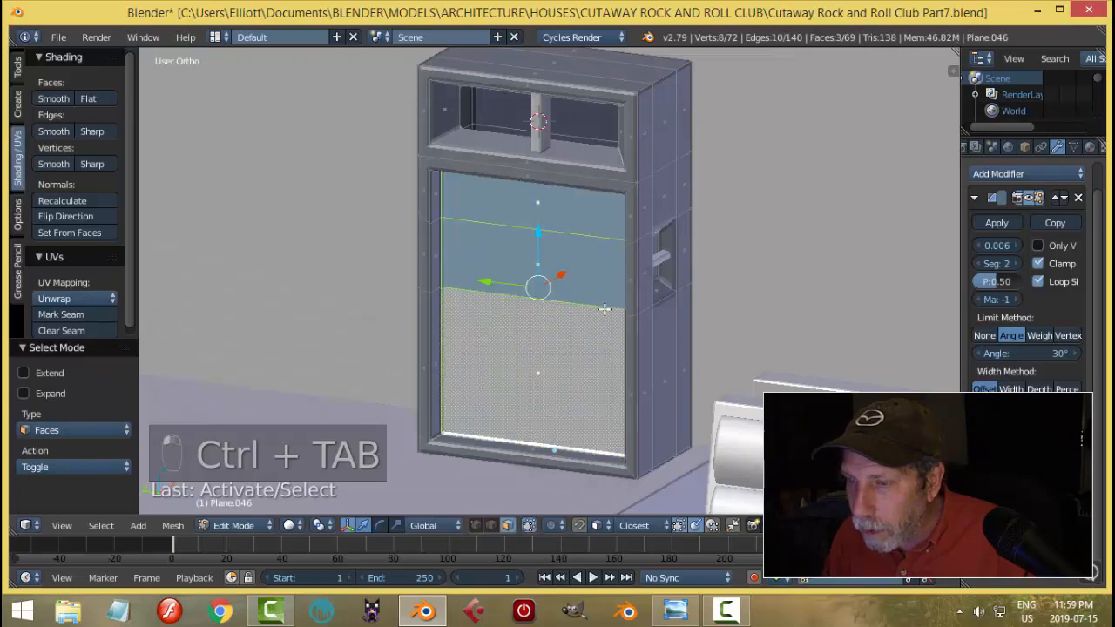
pyautogui.hotkey('shift', 's')
pyautogui.click(602, 305)
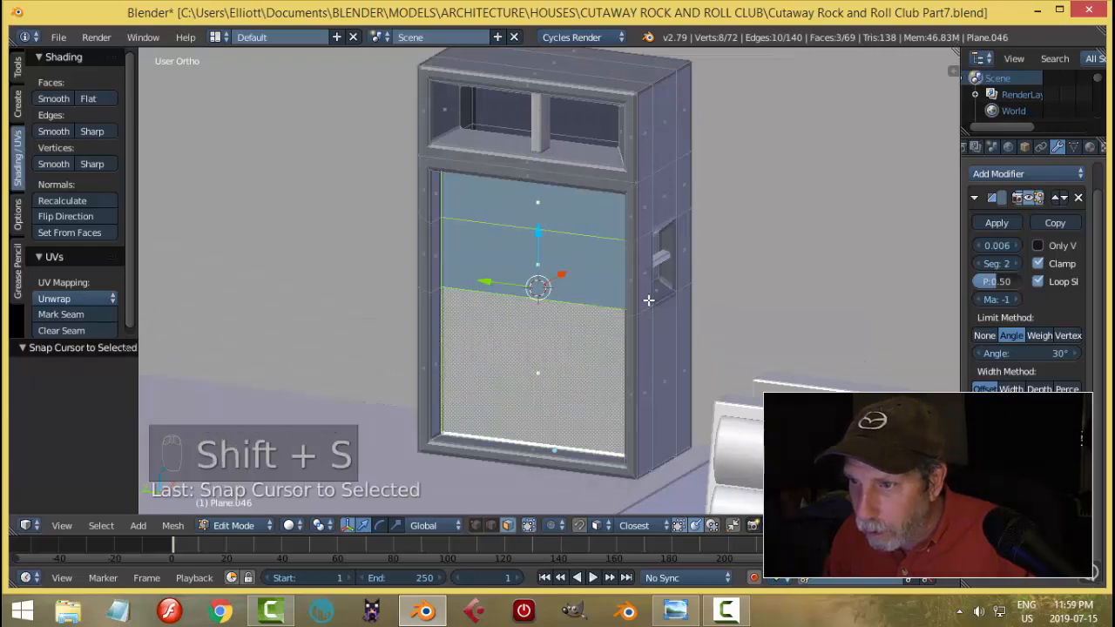
pyautogui.press('a')
pyautogui.press('Tab')
pyautogui.click(610, 290)
# Add a cylinder mesh at the 3D cursor in front of the cabinet panel.
pyautogui.scroll(-3, 610, 295)
pyautogui.moveTo(611, 296); pyautogui.dragTo(637, 298, button='middle')
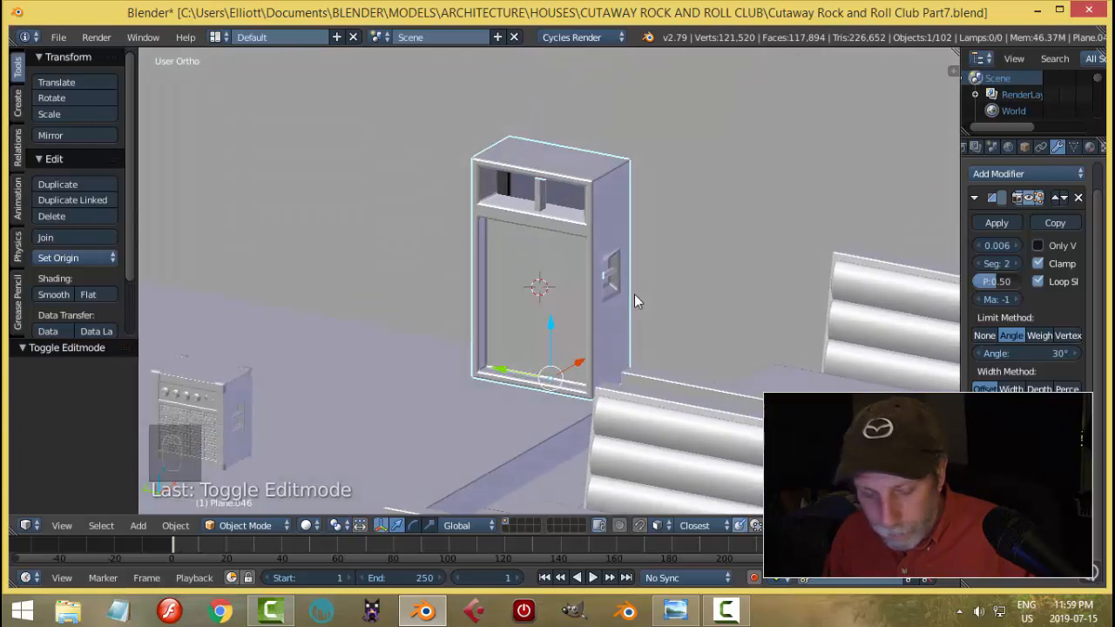
pyautogui.hotkey('shift', 'a')
pyautogui.moveTo(635, 297)
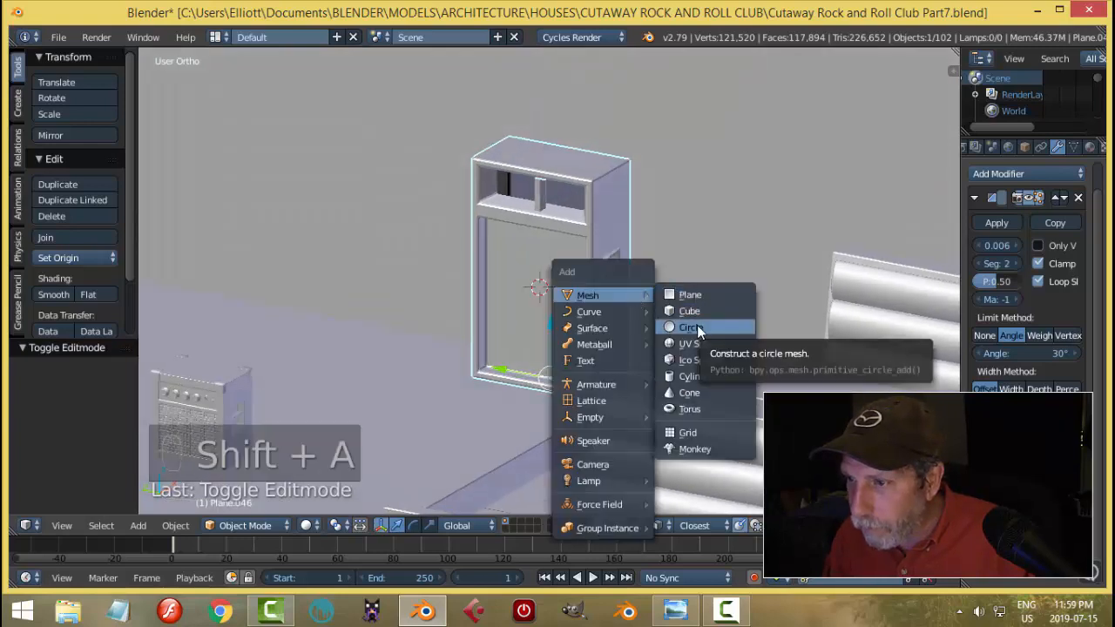
pyautogui.click(692, 377)
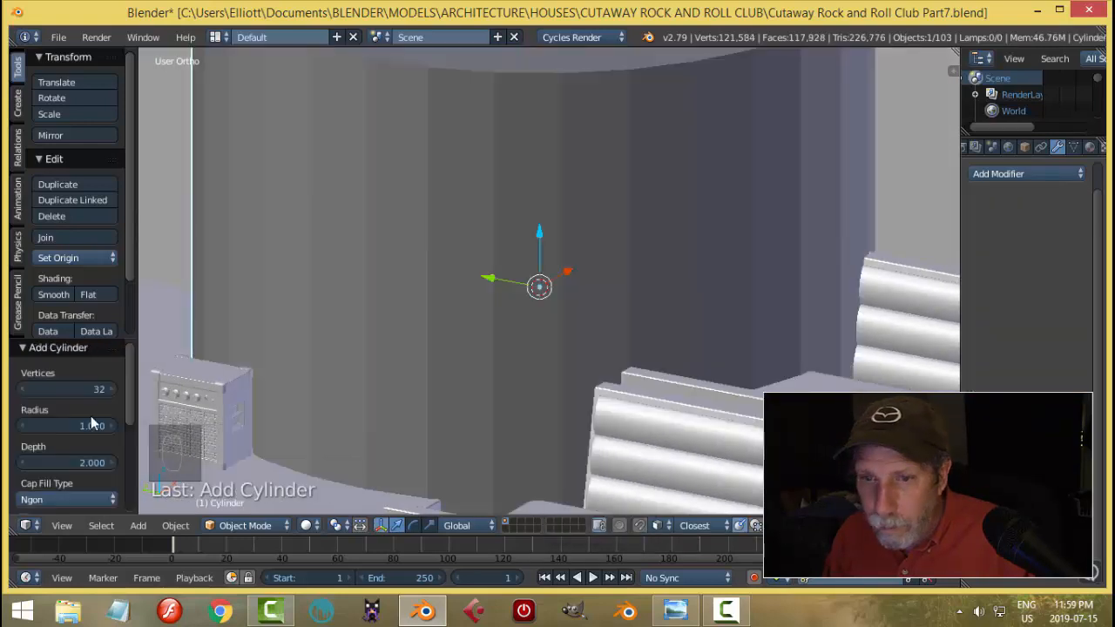
# Rotate the cylinder's mesh 90 degrees about Y in Edit Mode so its cap faces forward.
pyautogui.press('Tab')
pyautogui.click(778, 306)
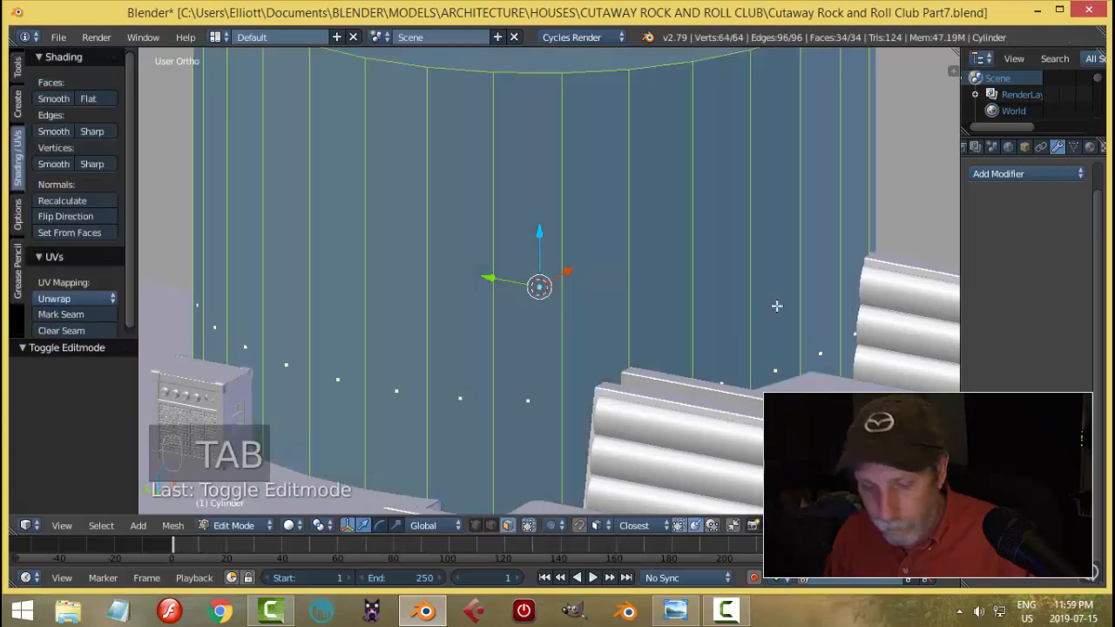
pyautogui.press('r')
pyautogui.press('y')
pyautogui.press('9')
pyautogui.press('0')
pyautogui.press('Return')
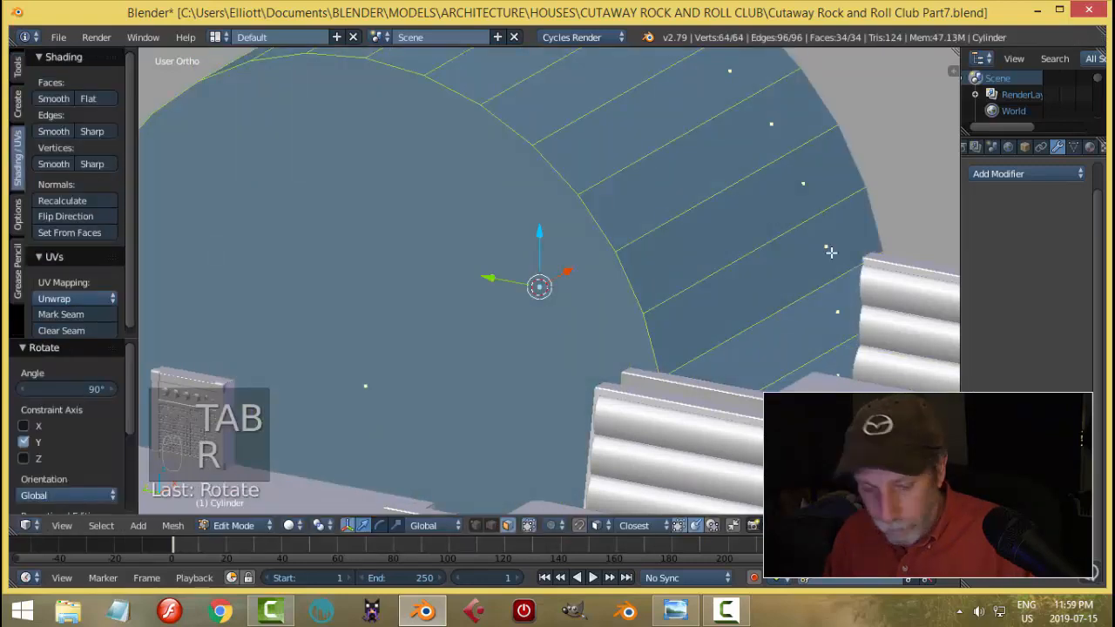
# Scale the cylinder to about 0.14, lower it on the front panel, and enlarge it by about 1.032.
pyautogui.press('s')
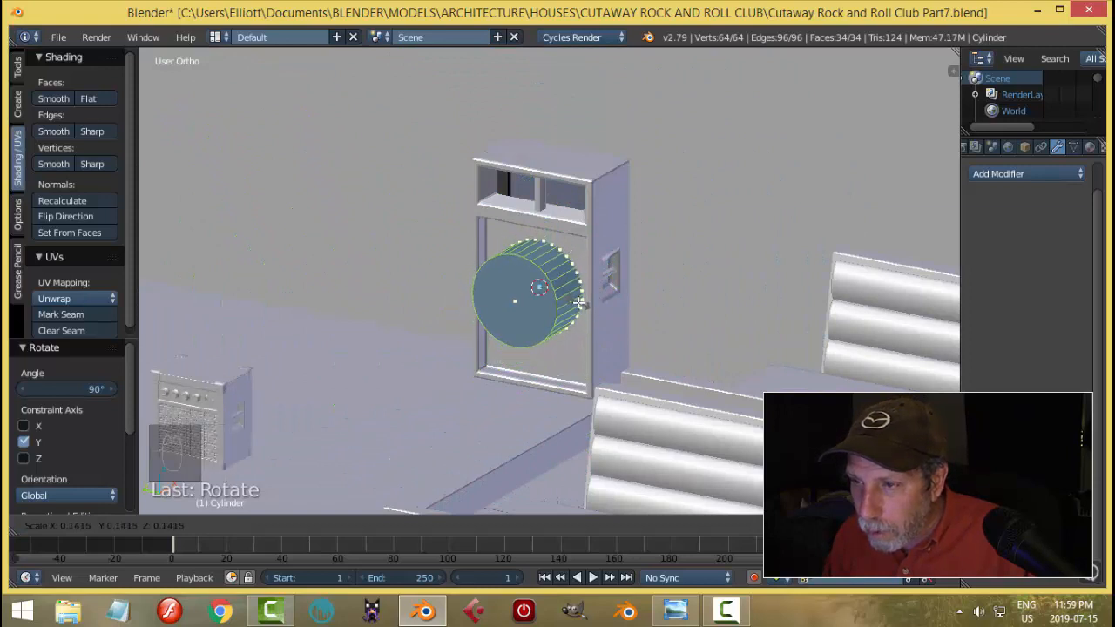
pyautogui.click(574, 301)
pyautogui.moveTo(538, 233); pyautogui.dragTo(537, 252)
pyautogui.moveTo(545, 277); pyautogui.dragTo(636, 290, button='middle')
pyautogui.press('s')
pyautogui.click(647, 260)
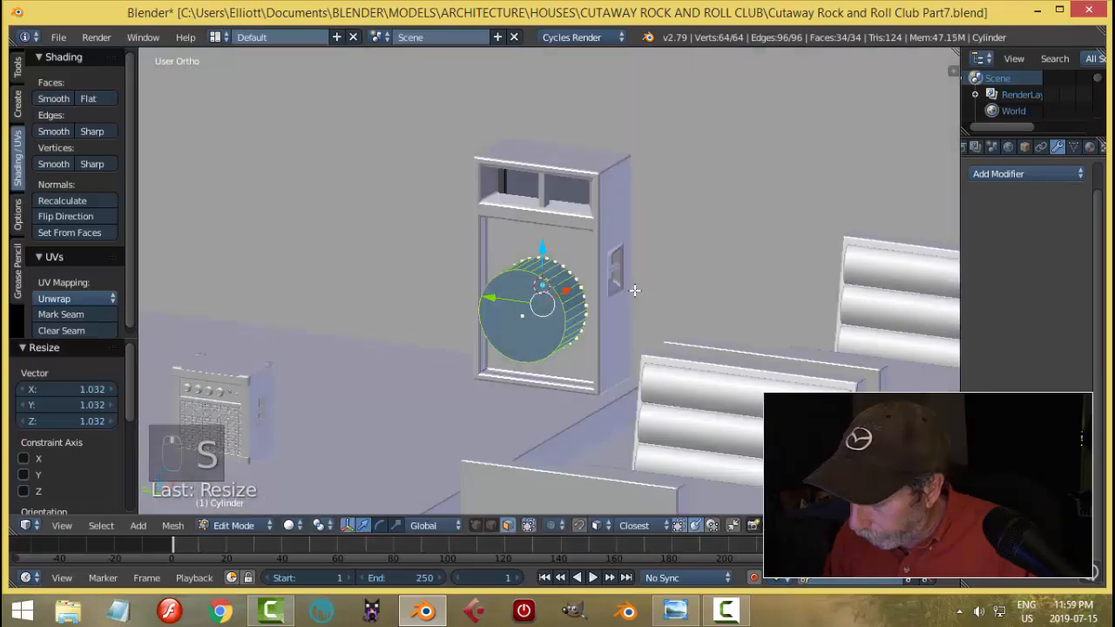
# Move the cylinder about -0.130 along X in front view using wireframe shading, and return to solid shading and Object Mode.
pyautogui.press('KP_1')
pyautogui.press('z')
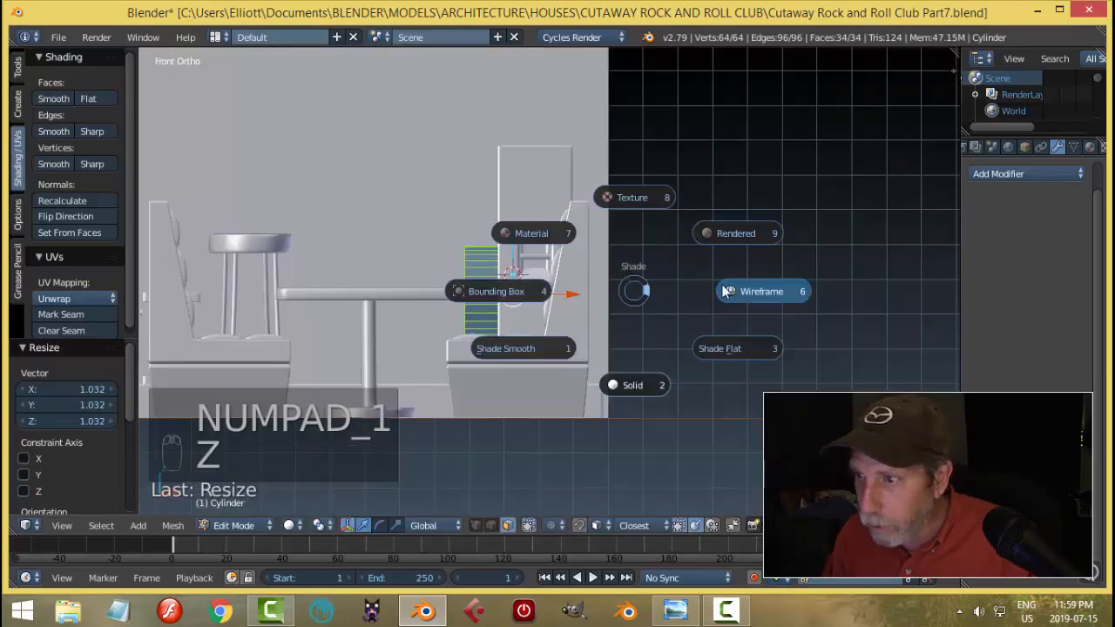
pyautogui.click(662, 291)
pyautogui.scroll(8, 547, 308)
pyautogui.moveTo(529, 308); pyautogui.dragTo(446, 309)
pyautogui.press('z')
pyautogui.click(453, 398)
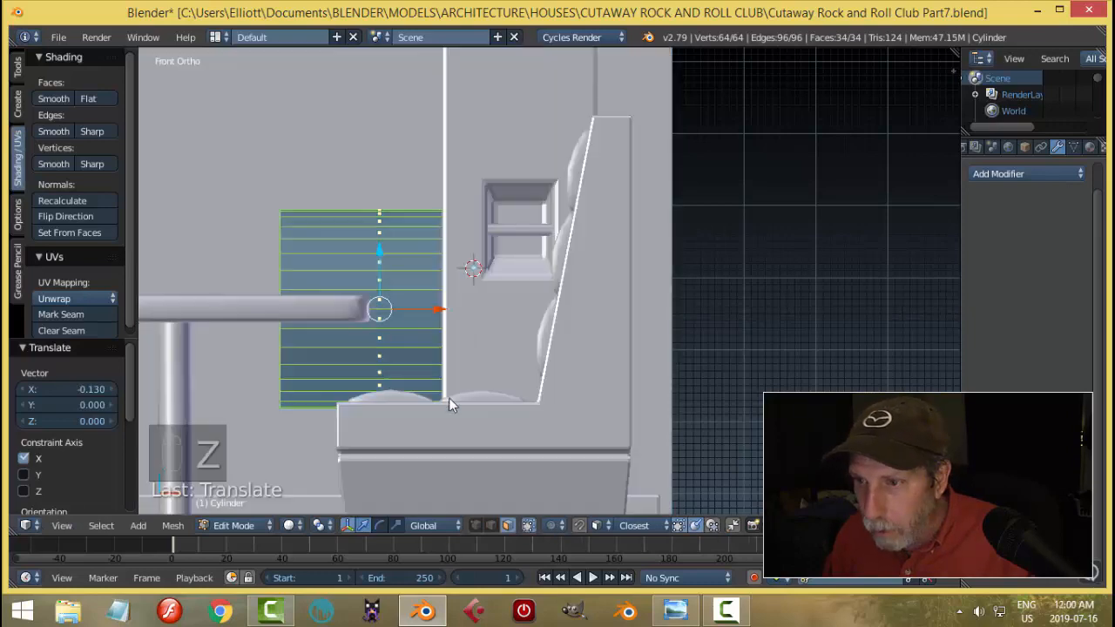
pyautogui.moveTo(448, 399)
pyautogui.mouseDown(button='middle')
pyautogui.moveTo(577, 331)
pyautogui.moveTo(590, 347)
pyautogui.moveTo(610, 325)
pyautogui.mouseUp(button='middle')
pyautogui.press('Tab')
pyautogui.click(488, 347)
# Add a Boolean modifier to the cabinet and move it above the Bevel modifier.
pyautogui.rightClick(607, 224)
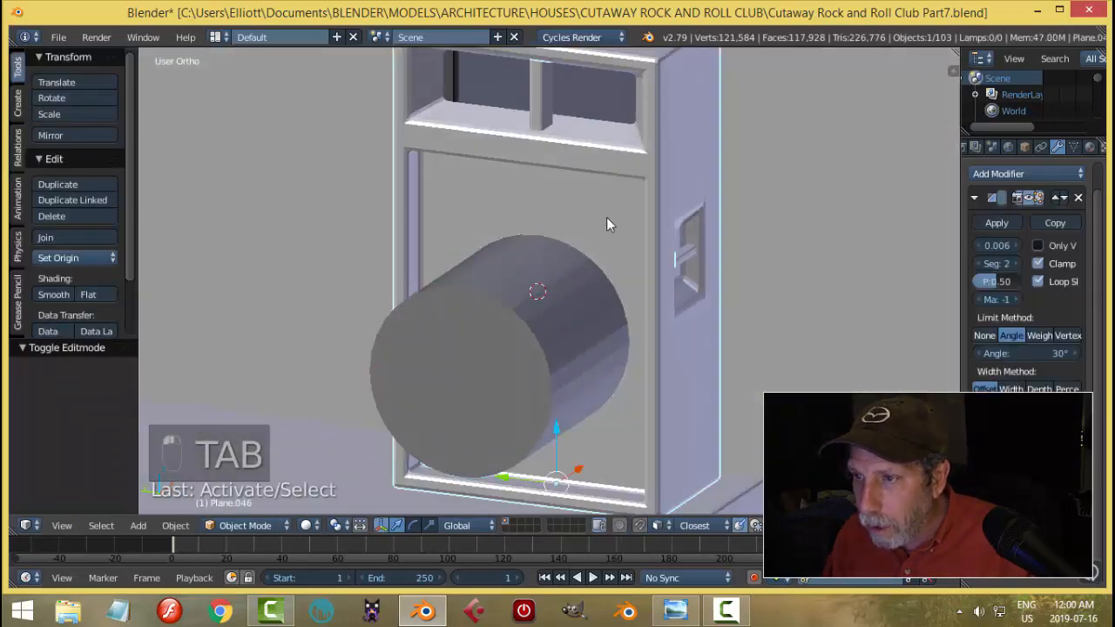
pyautogui.click(976, 199)
pyautogui.click(999, 175)
pyautogui.click(779, 251)
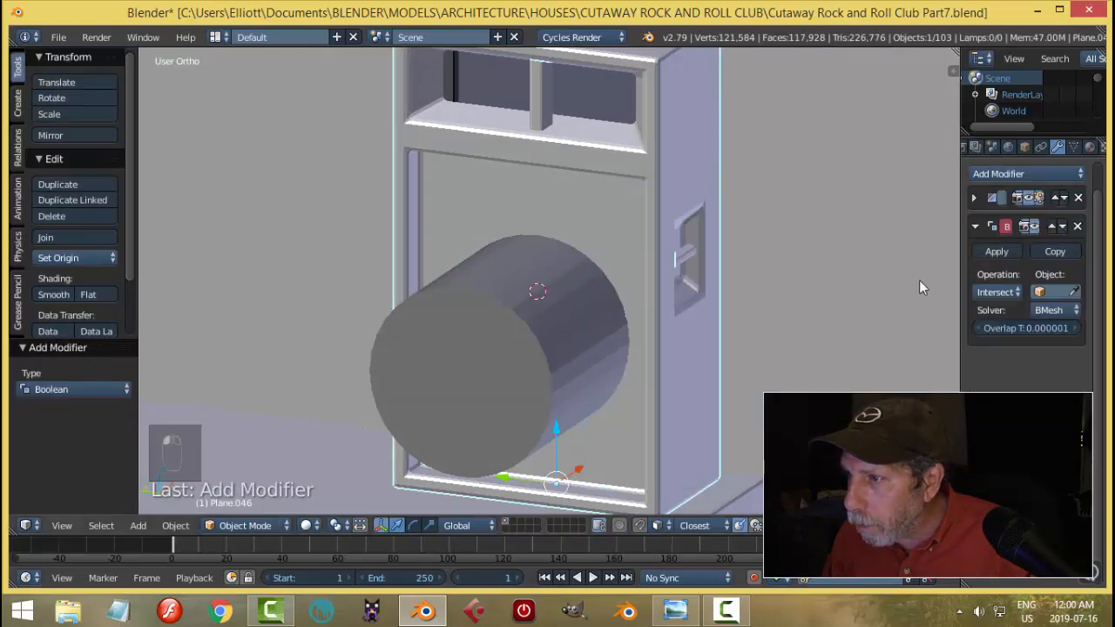
pyautogui.click(1051, 227)
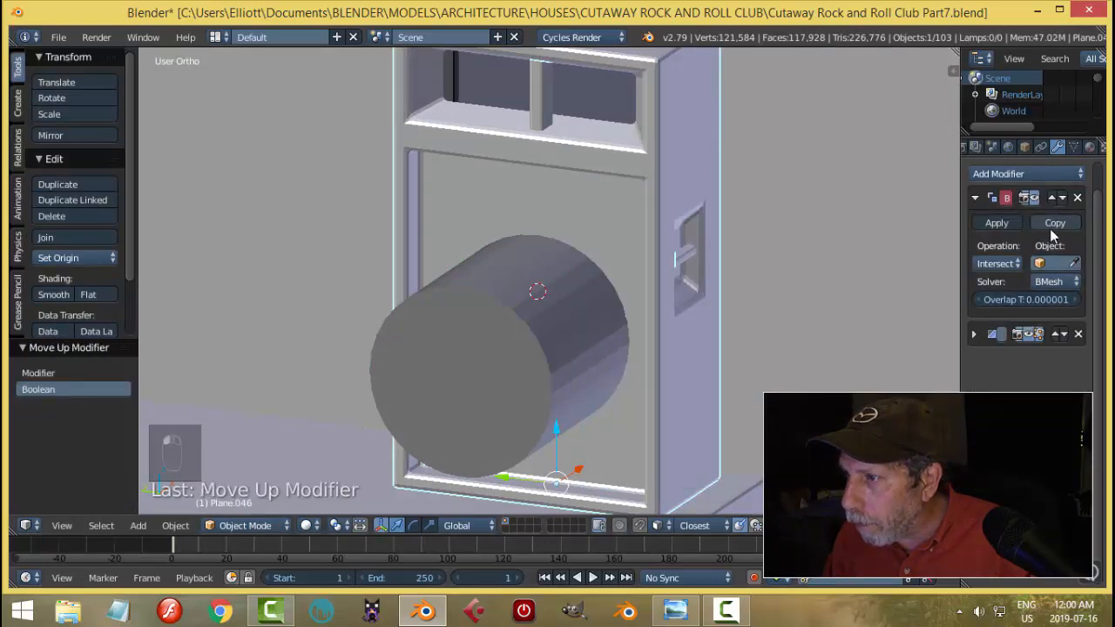
# Set the cabinet's Boolean to Difference with the cylinder as its object and apply it.
pyautogui.click(998, 263)
pyautogui.click(993, 207)
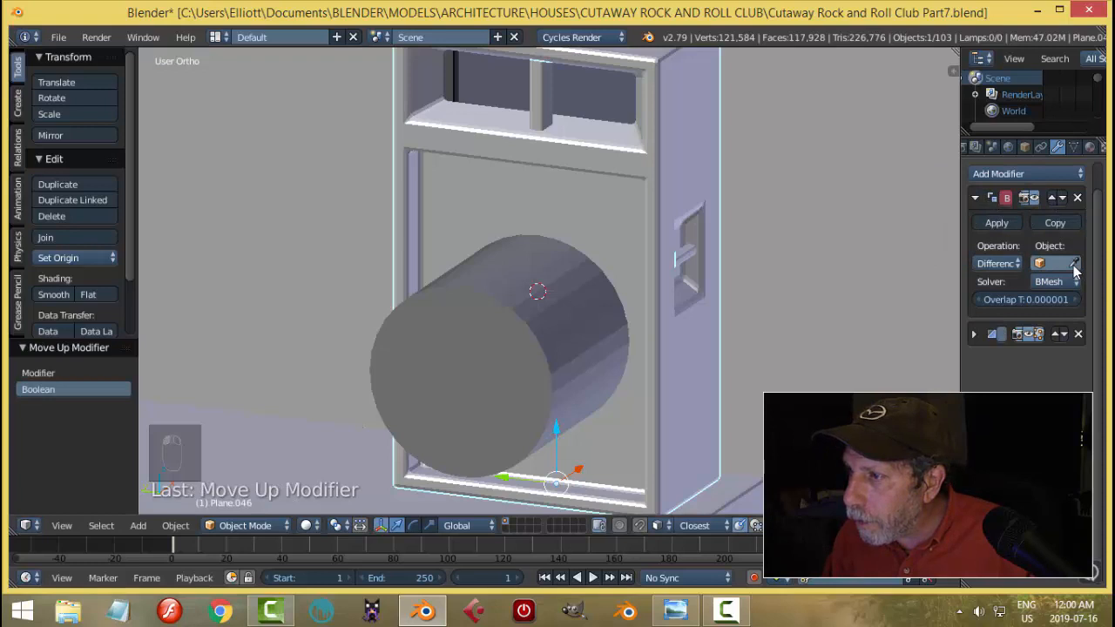
pyautogui.click(607, 306)
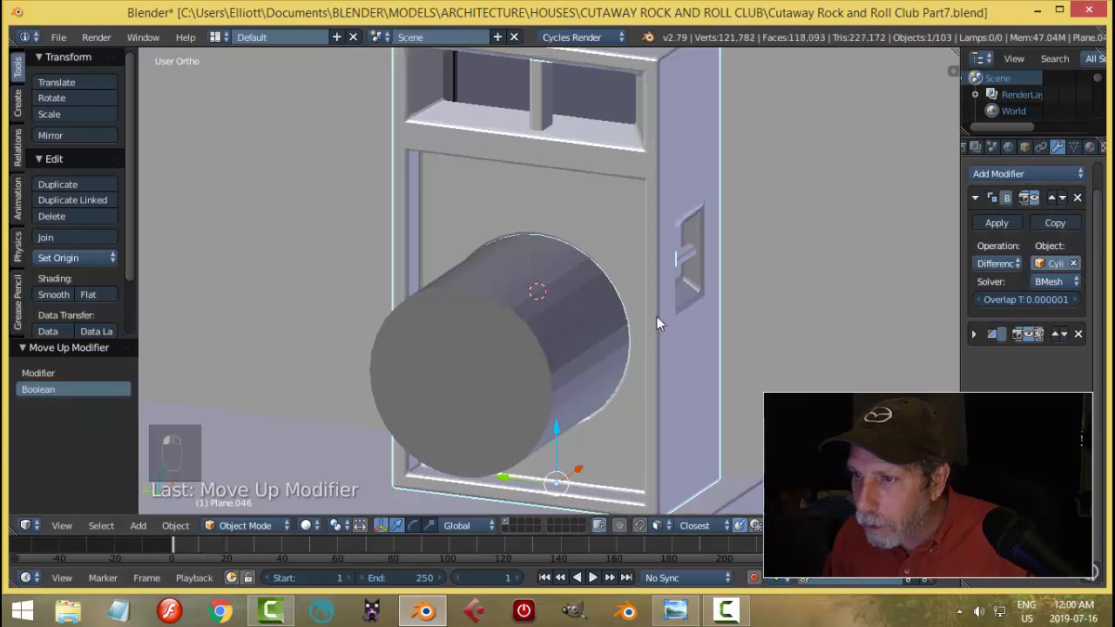
pyautogui.click(996, 223)
# Delete the cutting cylinder, unhide the grille and deselect everything.
pyautogui.rightClick(555, 332)
pyautogui.press('x')
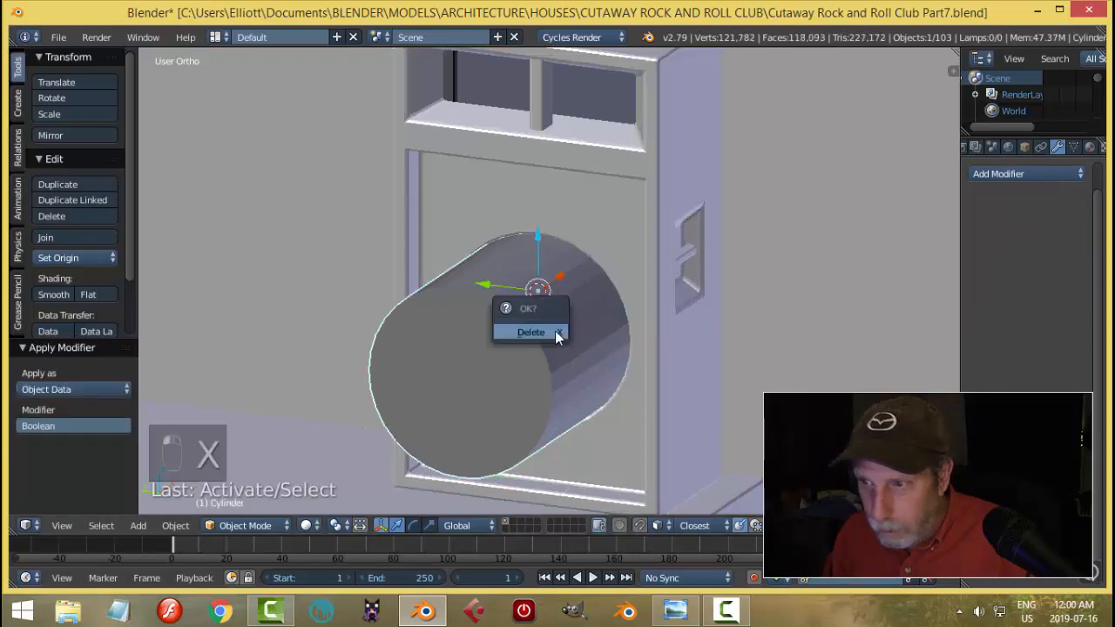
pyautogui.click(556, 332)
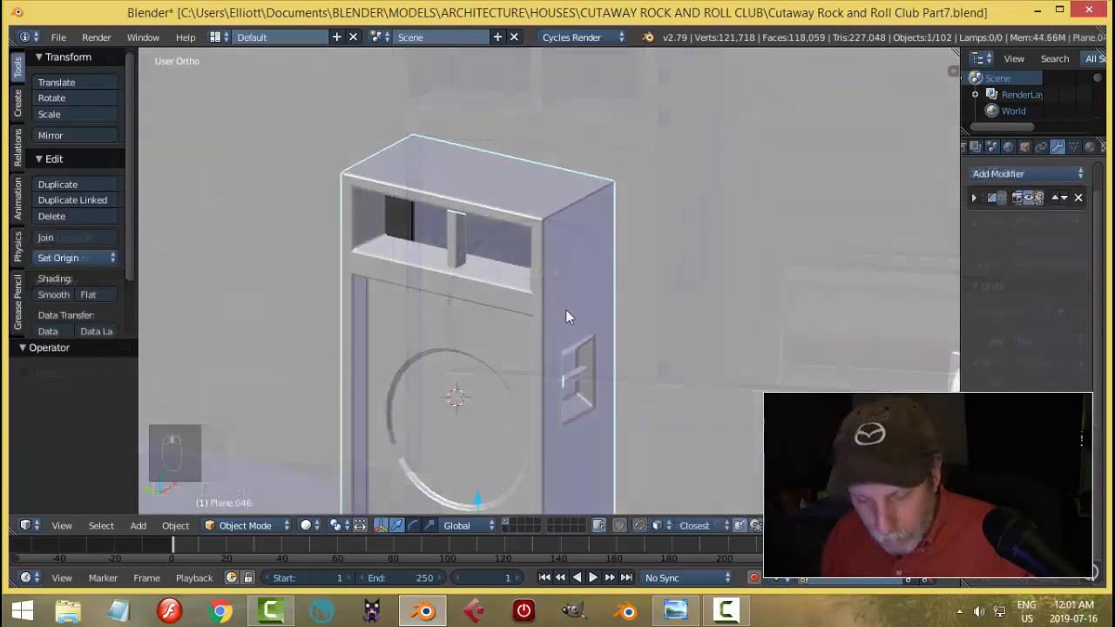
pyautogui.hotkey('alt', 'h')
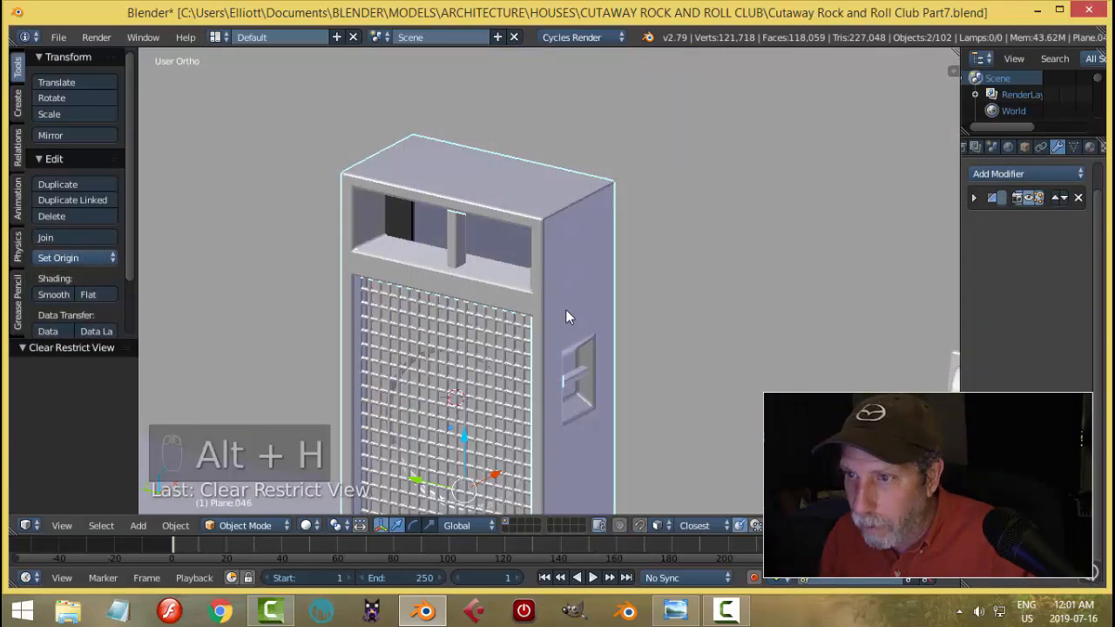
pyautogui.press('a')
pyautogui.scroll(-3, 566, 310)
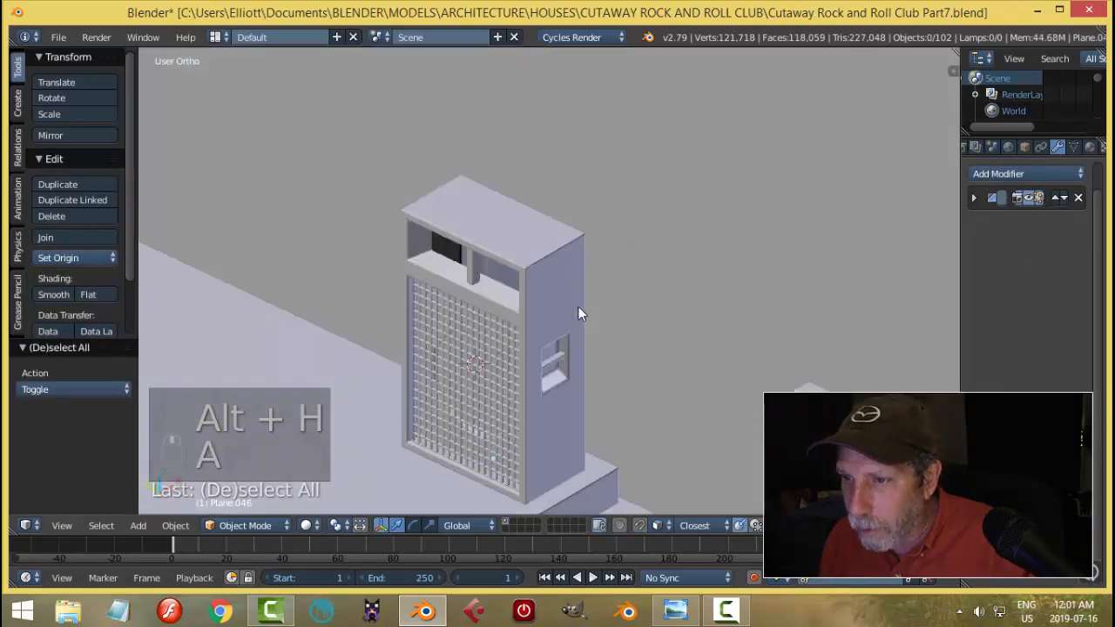
pyautogui.moveTo(579, 306); pyautogui.dragTo(566, 335, button='middle')
# Duplicate the middle face of the speaker cabinet's top in face select mode and raise the copy 0.092 along Z.
pyautogui.rightClick(542, 245)
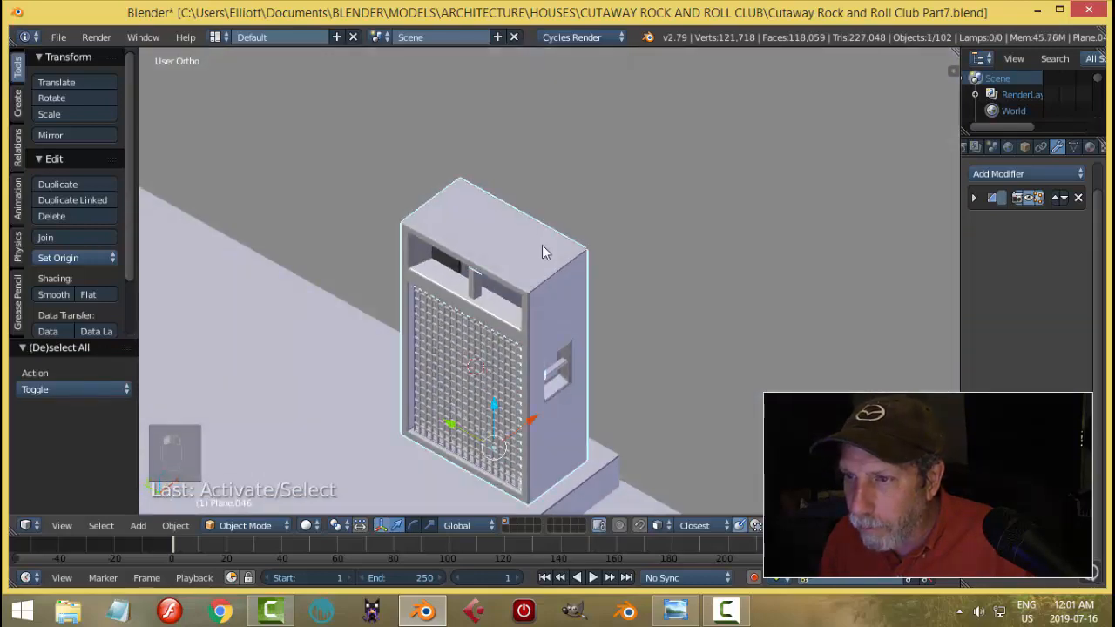
pyautogui.press('Tab')
pyautogui.click(767, 259)
pyautogui.scroll(3, 500, 236)
pyautogui.hotkey('ctrl', 'Tab')
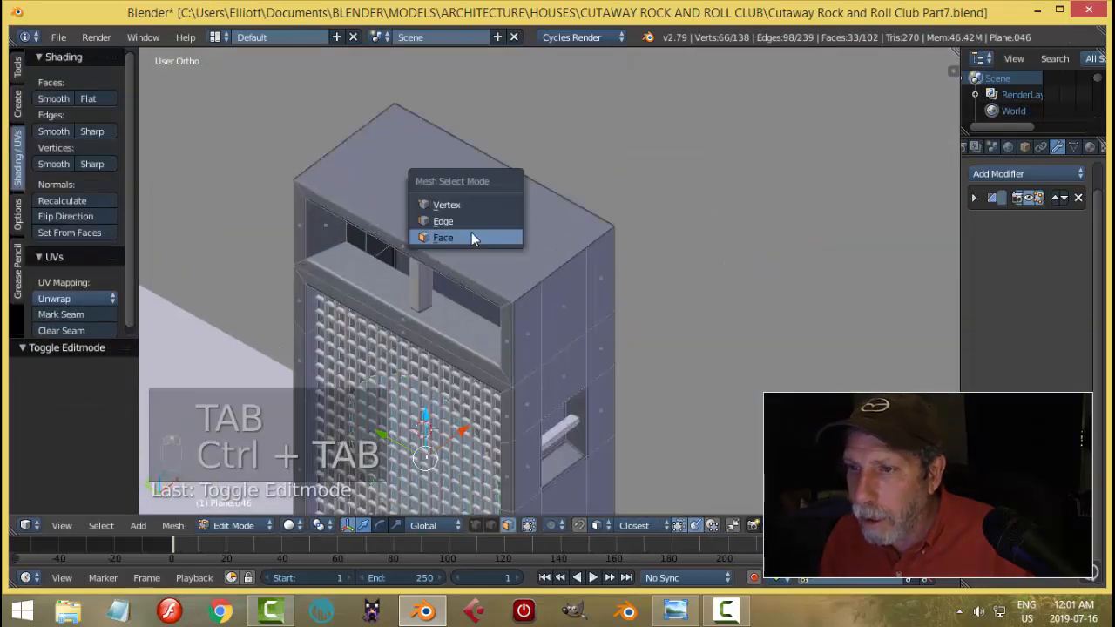
pyautogui.click(472, 237)
pyautogui.rightClick(475, 230)
pyautogui.scroll(-3, 497, 248)
pyautogui.moveTo(514, 265)
pyautogui.mouseDown(button='middle')
pyautogui.moveTo(472, 244)
pyautogui.moveTo(515, 243)
pyautogui.mouseUp(button='middle')
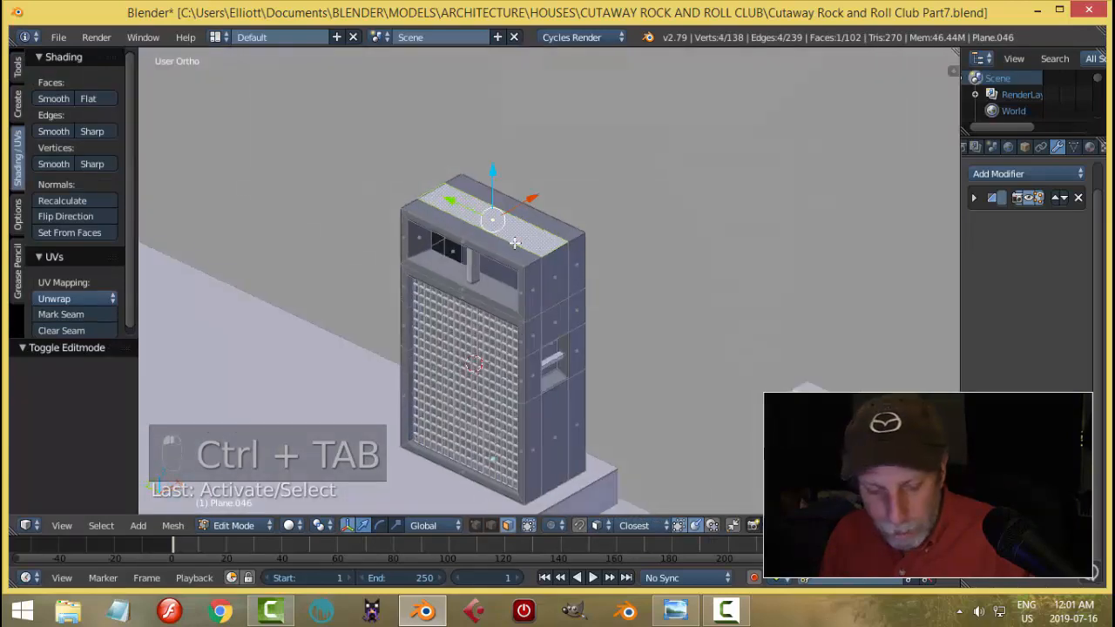
pyautogui.hotkey('shift', 'd')
pyautogui.click(595, 202)
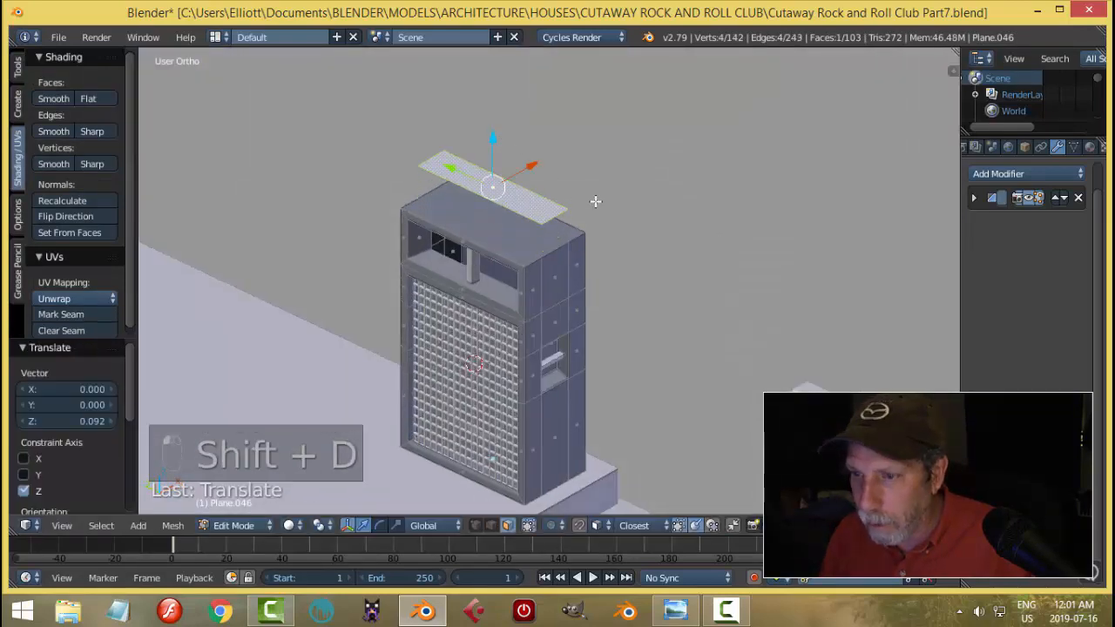
# Separate the duplicated face into its own object and set its origin to its geometry in Object Mode.
pyautogui.press('p')
pyautogui.click(595, 201)
pyautogui.press('Tab')
pyautogui.click(504, 188)
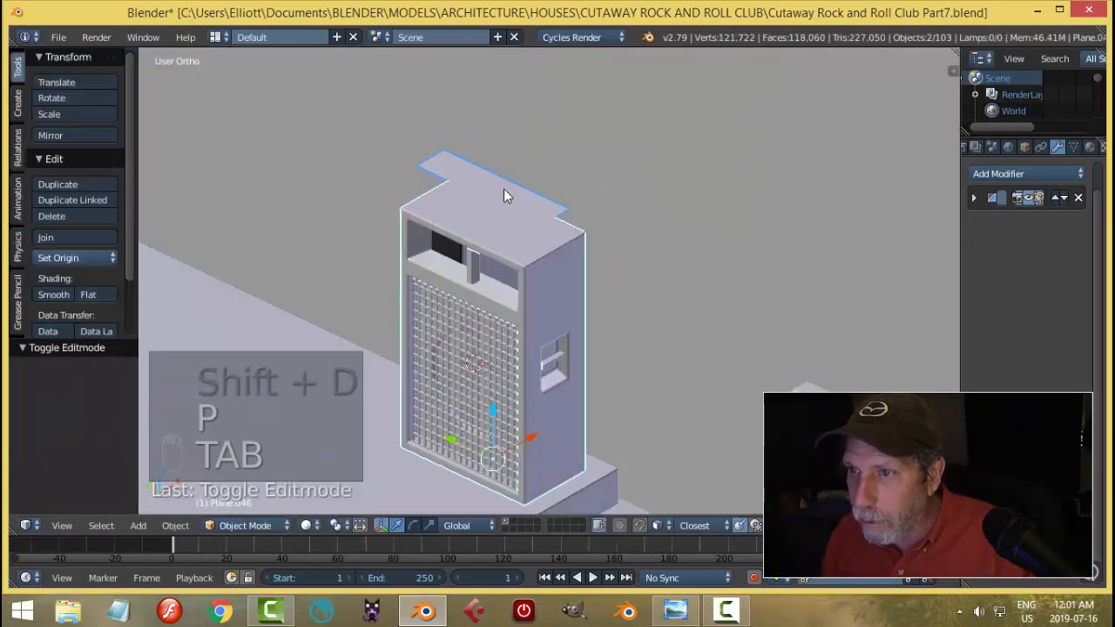
pyautogui.rightClick(504, 188)
pyautogui.click(57, 258)
pyautogui.click(74, 292)
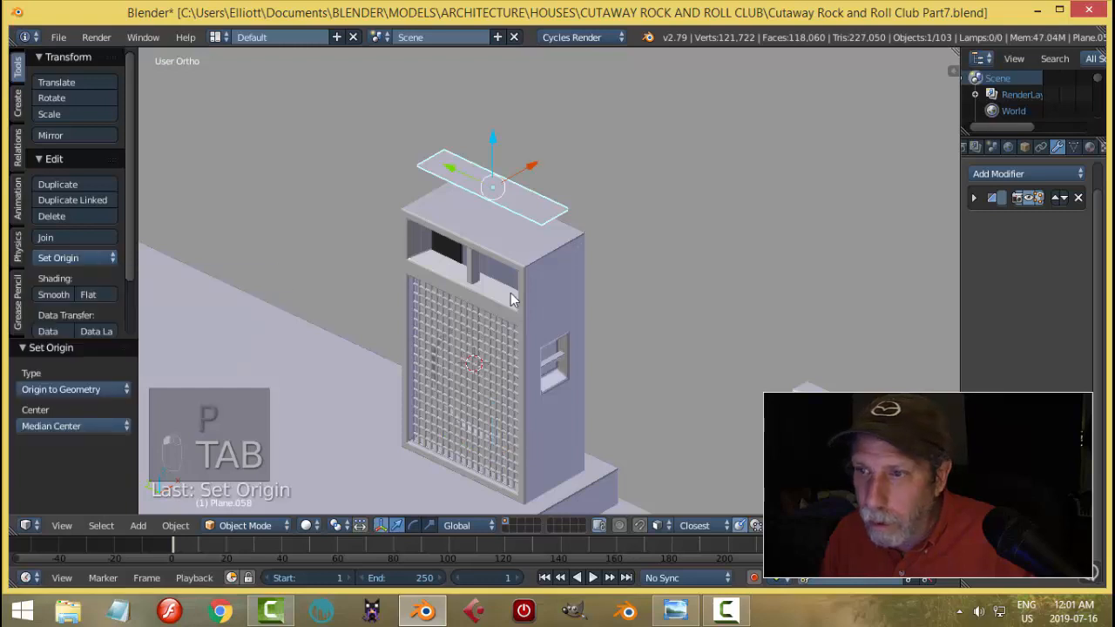
# In Edit Mode, shrink the whole separated plane along Y and scale it 1.064 along X.
pyautogui.press('Tab')
pyautogui.click(622, 293)
pyautogui.press('a')
pyautogui.press('a')
pyautogui.press('a')
pyautogui.moveTo(634, 301); pyautogui.dragTo(708, 280, button='middle')
pyautogui.press('s')
pyautogui.press('y')
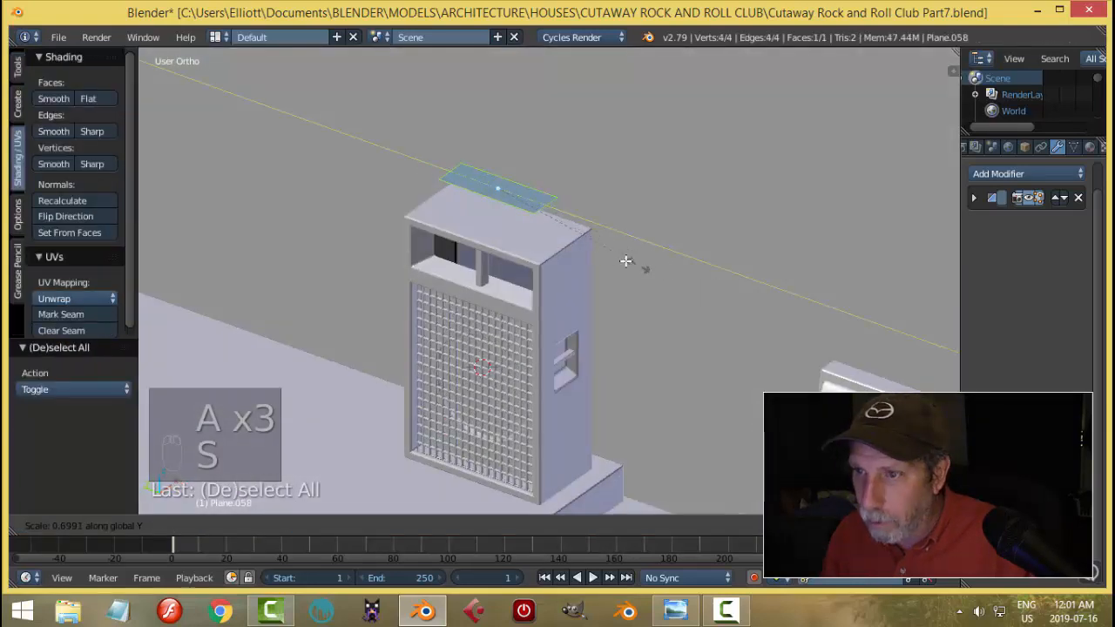
pyautogui.click(616, 257)
pyautogui.moveTo(616, 257); pyautogui.dragTo(623, 220, button='middle')
pyautogui.press('s')
pyautogui.press('x')
pyautogui.click(560, 260)
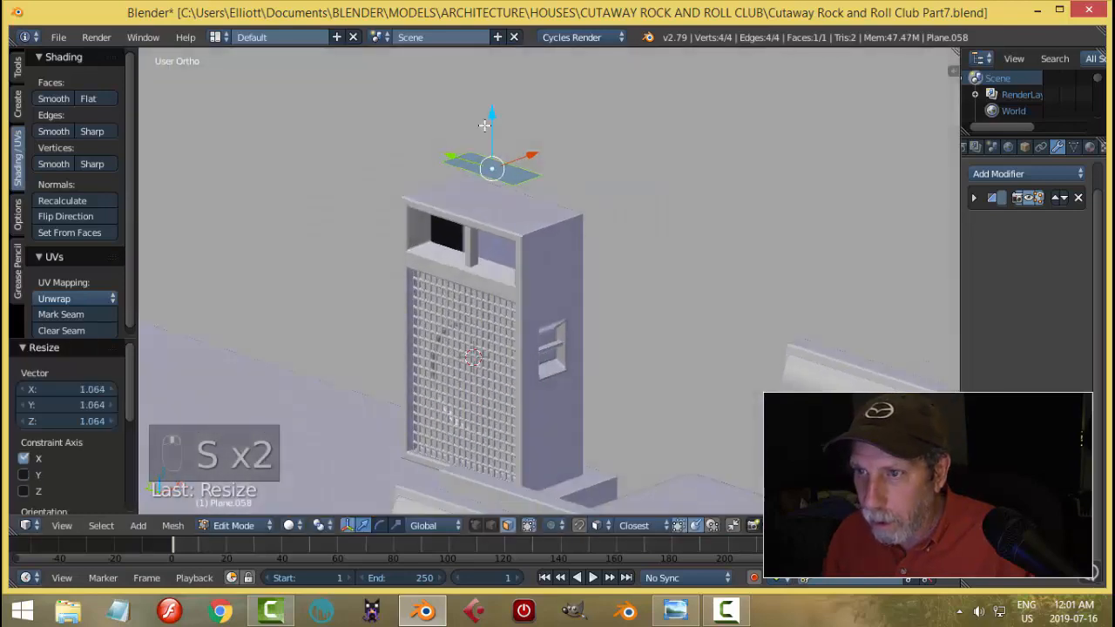
# Lower the plane 0.085 along Z onto the cabinet and shift it 0.037 in X and 0.063 in Y in top view.
pyautogui.moveTo(484, 129); pyautogui.dragTo(483, 158)
pyautogui.moveTo(655, 230); pyautogui.dragTo(623, 263, button='middle')
pyautogui.press('KP_7')
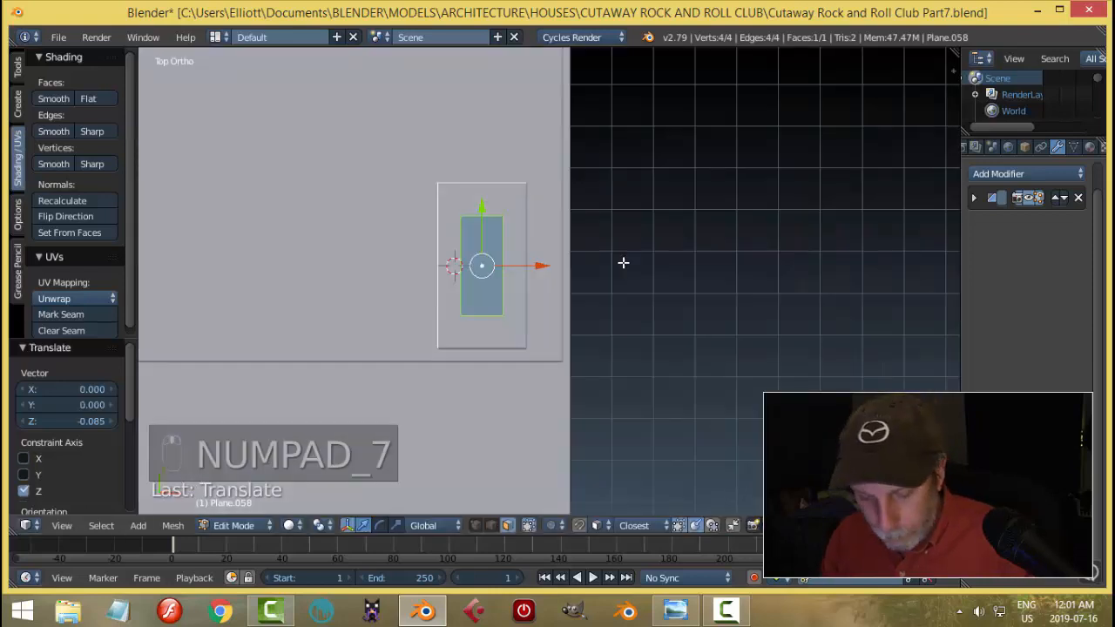
pyautogui.press('g')
pyautogui.click(639, 239)
pyautogui.moveTo(640, 238); pyautogui.dragTo(681, 234, button='middle')
# Check the amplifier head in the reference image, scale the plane by 1.111 and move it -0.016 along Y.
pyautogui.click(681, 613)
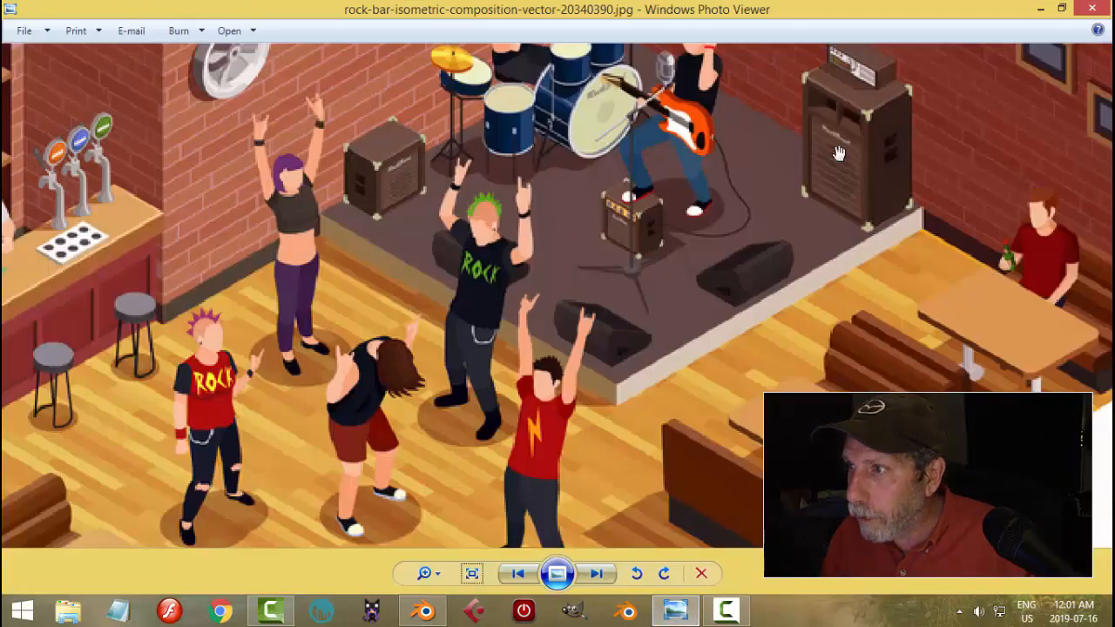
pyautogui.click(437, 616)
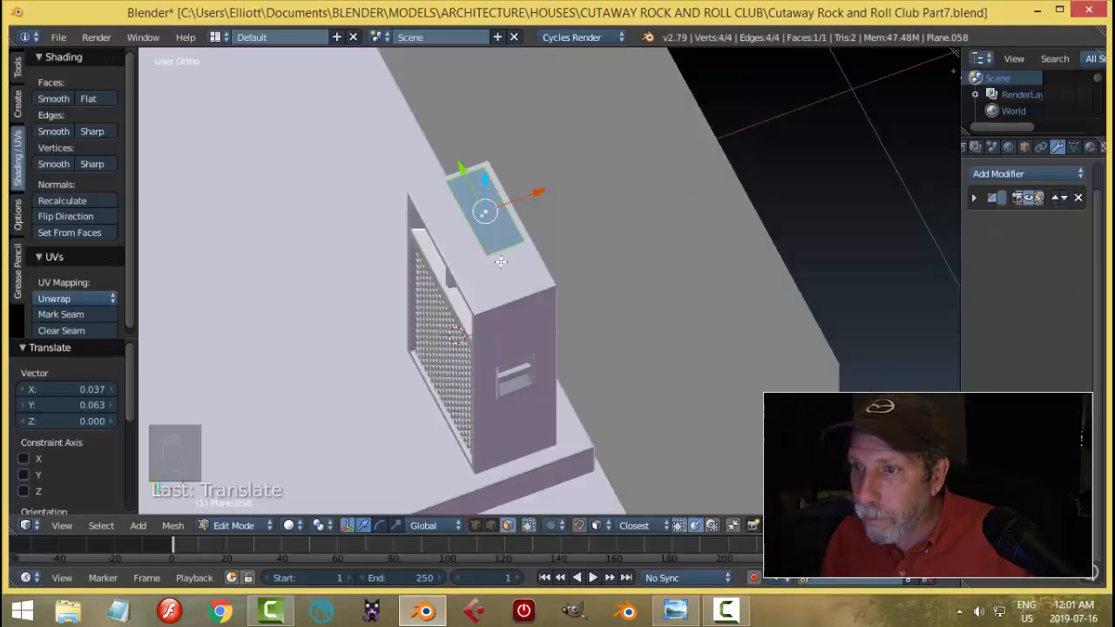
pyautogui.moveTo(501, 262); pyautogui.dragTo(567, 258, button='middle')
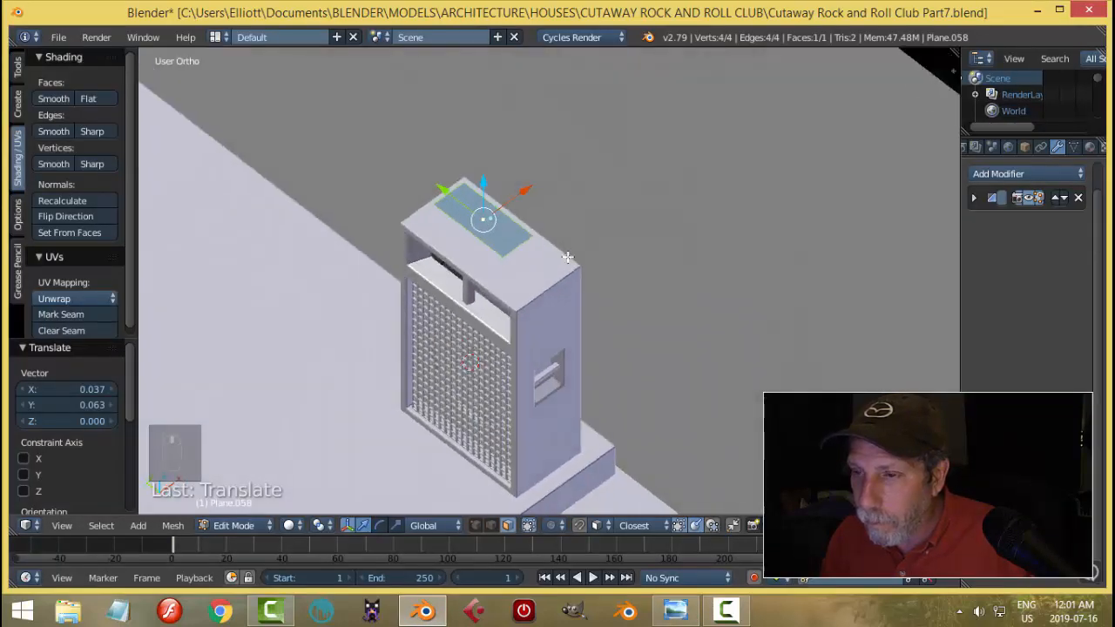
pyautogui.click(566, 255)
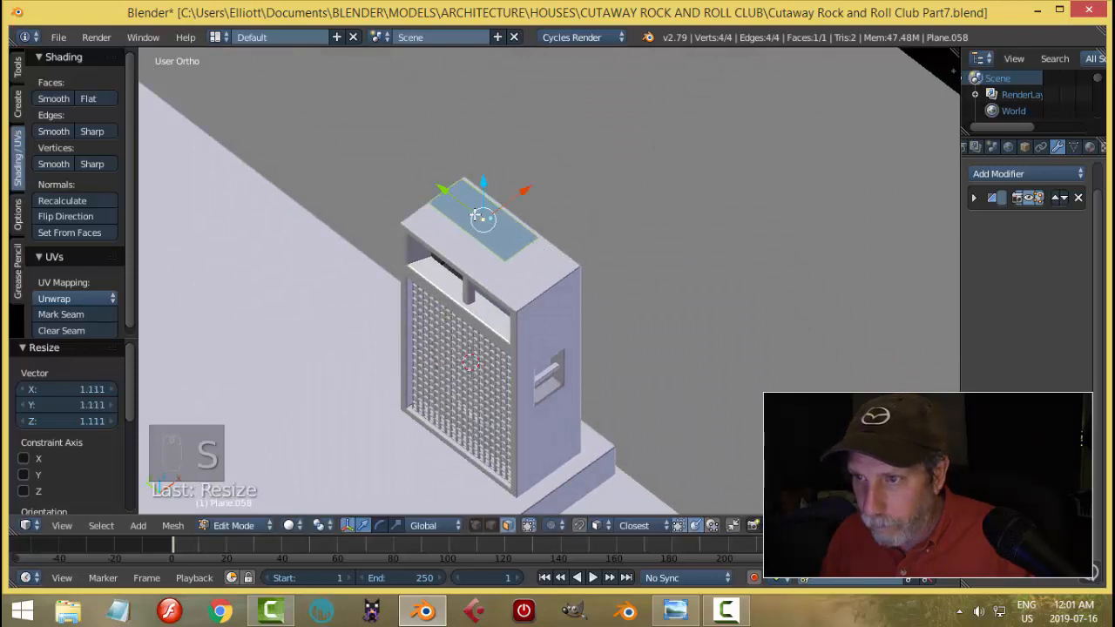
pyautogui.moveTo(448, 192); pyautogui.dragTo(454, 197)
pyautogui.moveTo(645, 303); pyautogui.dragTo(610, 288, button='middle')
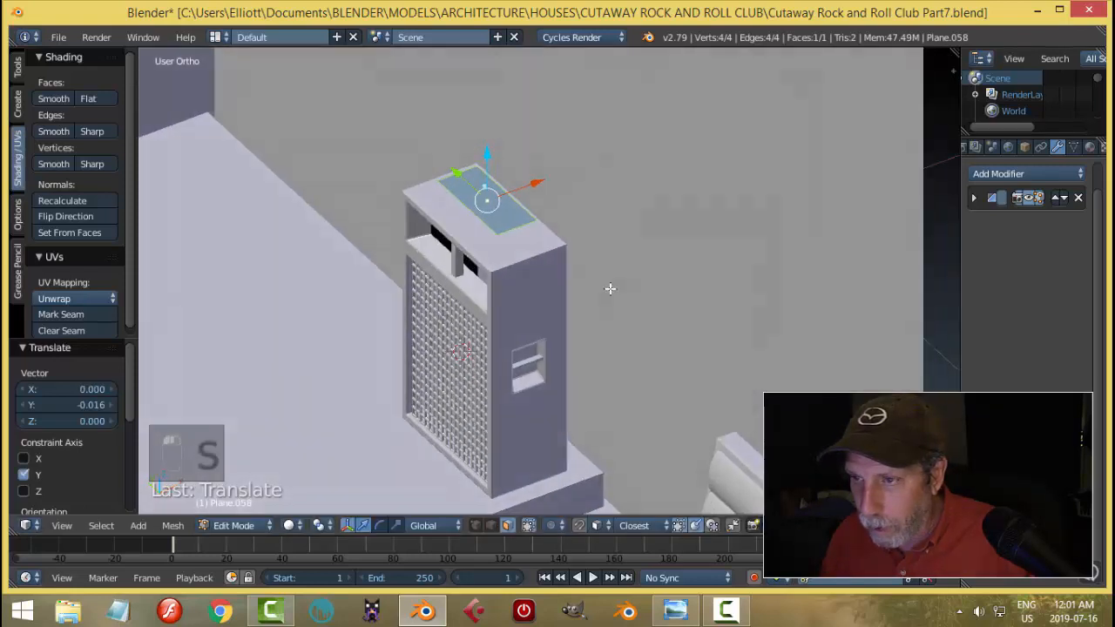
# Extrude the plane 0.109 upward into an amplifier box and compare it with the reference image.
pyautogui.press('e')
pyautogui.click(600, 250)
pyautogui.moveTo(600, 250); pyautogui.dragTo(602, 295, button='middle')
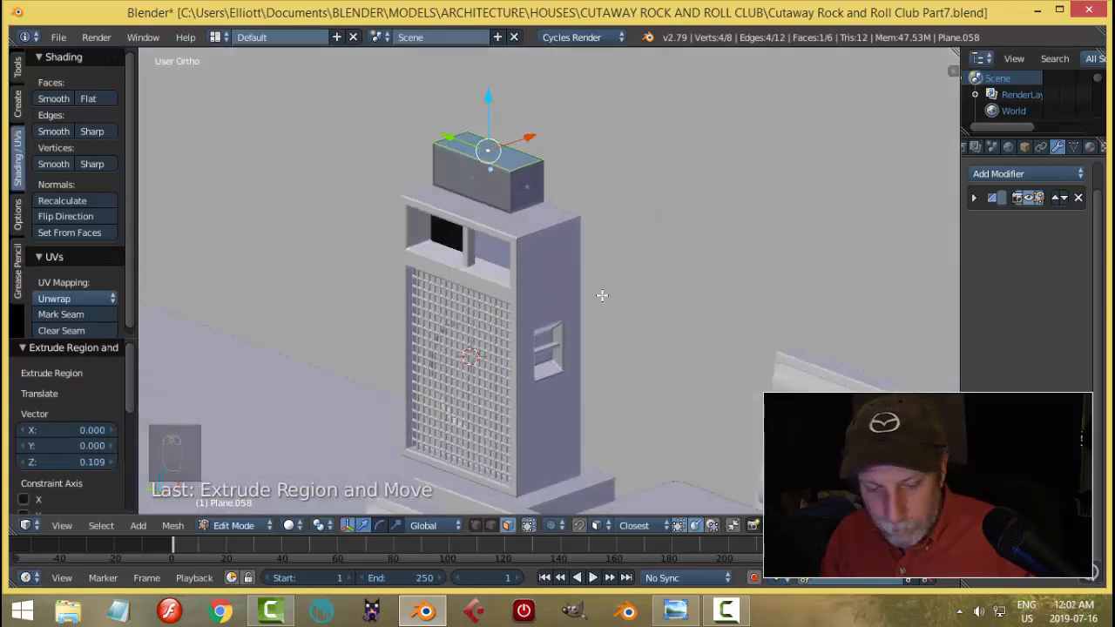
pyautogui.click(676, 611)
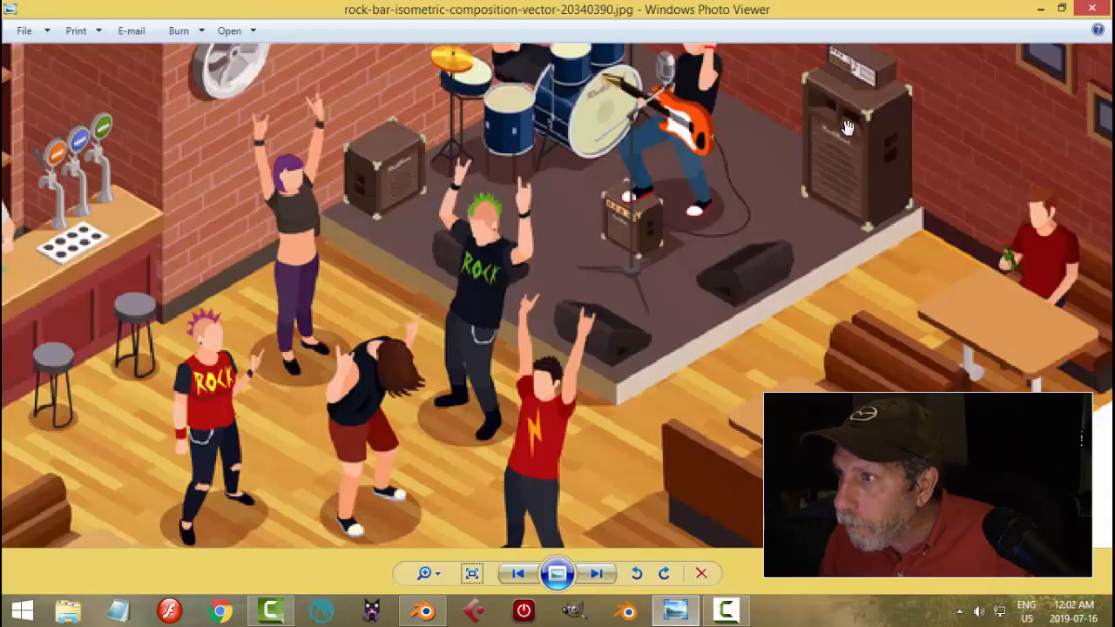
pyautogui.click(438, 619)
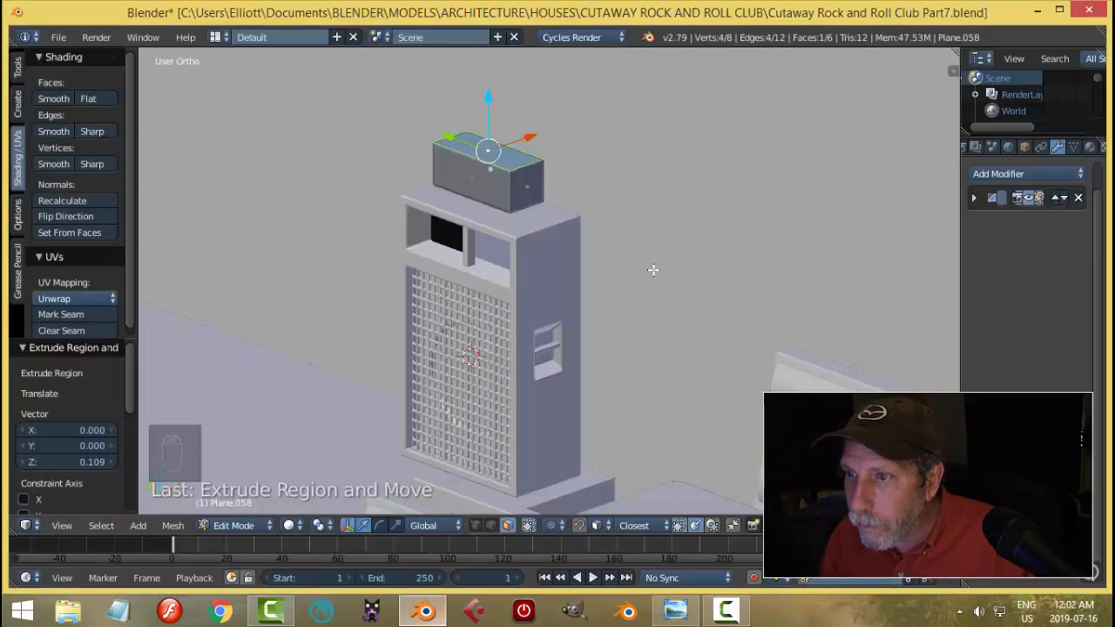
# Inset the amplifier box's front face and extrude it about 0.005 inward to form a recessed panel.
pyautogui.keyDown('shift'); pyautogui.moveTo(528, 254); pyautogui.dragTo(467, 405, button='middle'); pyautogui.keyUp('shift')
pyautogui.rightClick(439, 344)
pyautogui.moveTo(488, 348); pyautogui.dragTo(445, 393, button='middle')
pyautogui.scroll(3, 445, 392)
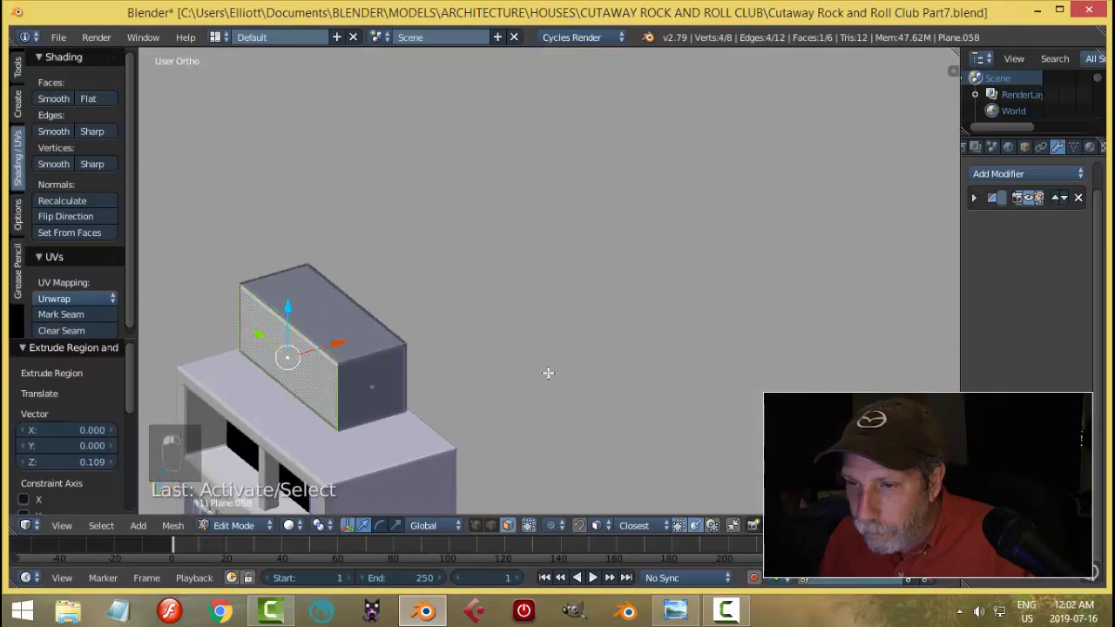
pyautogui.keyDown('shift'); pyautogui.moveTo(548, 374); pyautogui.dragTo(728, 346, button='middle'); pyautogui.keyUp('shift')
pyautogui.scroll(2, 600, 376)
pyautogui.moveTo(600, 375); pyautogui.dragTo(690, 333, button='middle')
pyautogui.press('i')
pyautogui.click(675, 339)
pyautogui.press('e')
pyautogui.click(639, 356)
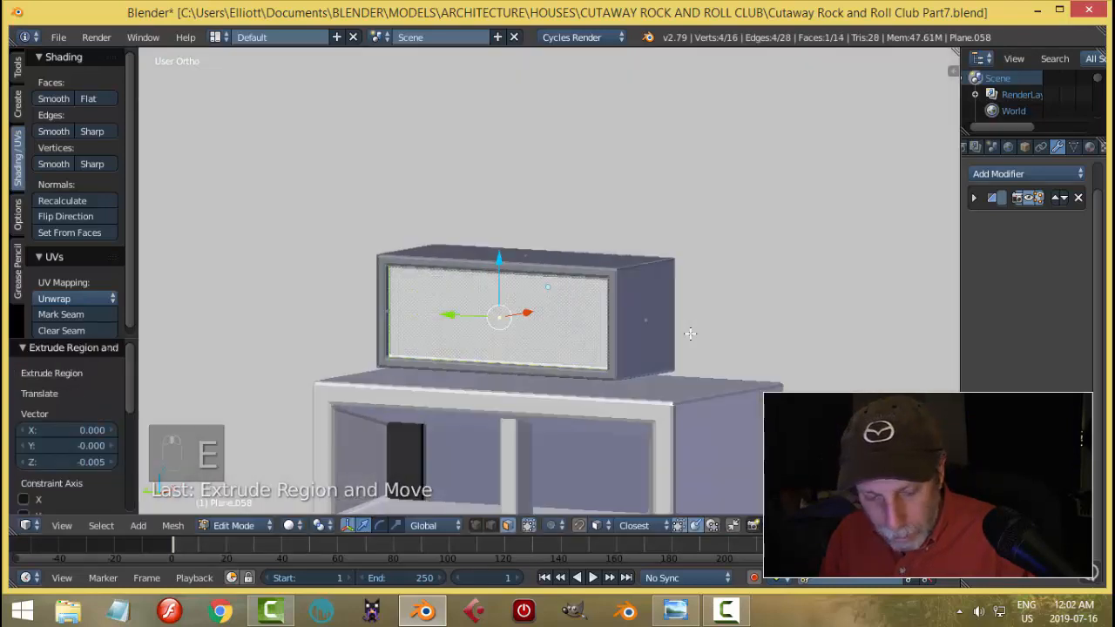
# Scale the recessed panel face to 0.951 along Y and slightly down along Z, and return to Object Mode.
pyautogui.press('s')
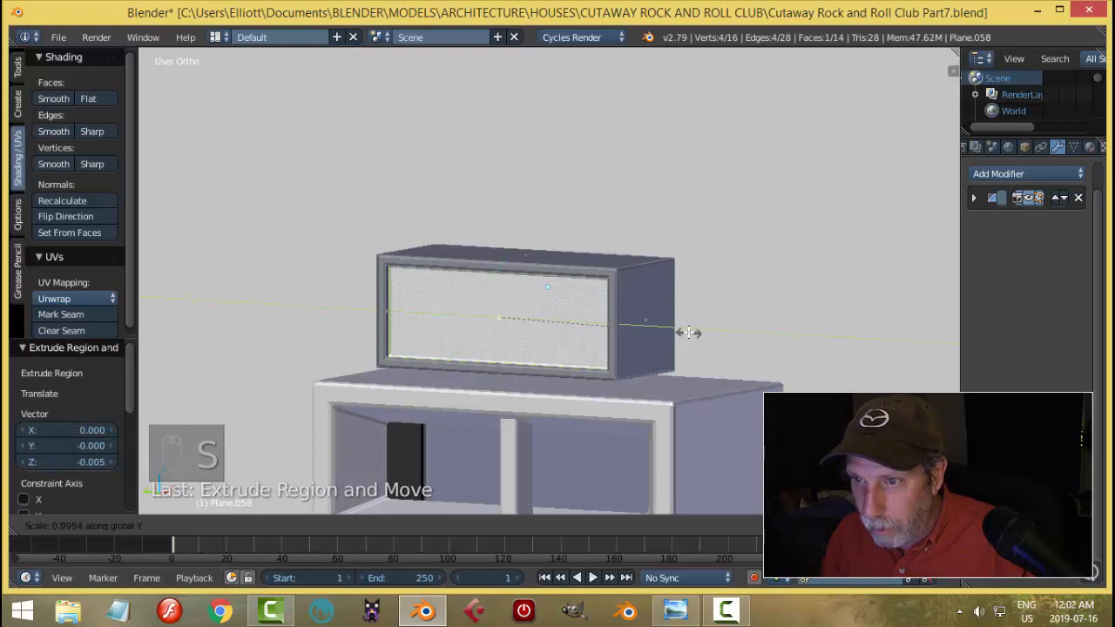
pyautogui.click(687, 336)
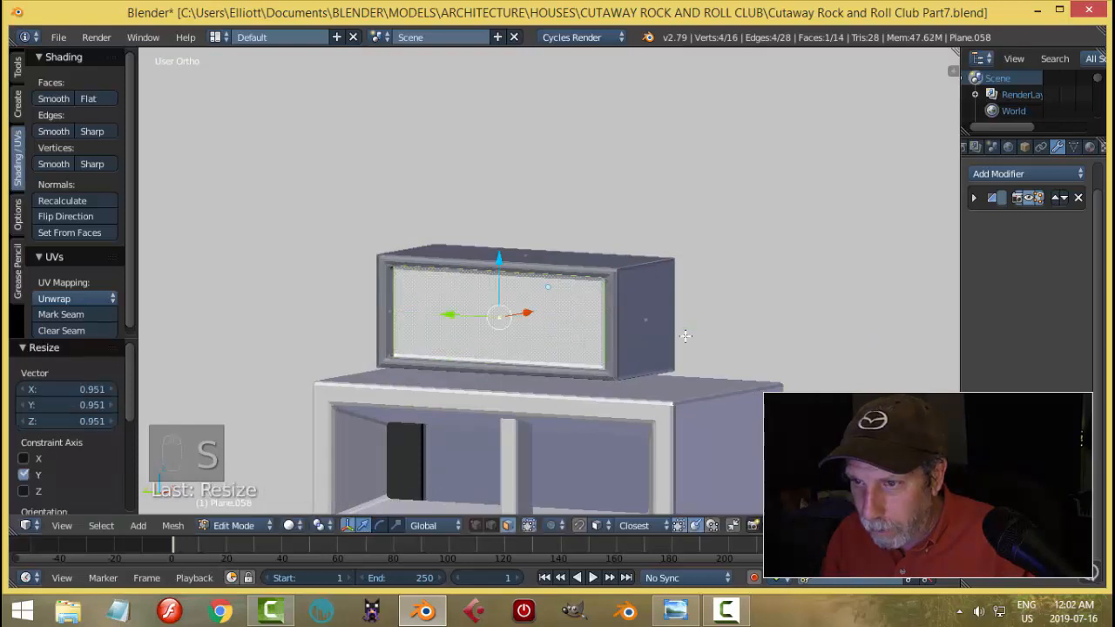
pyautogui.moveTo(687, 336); pyautogui.dragTo(701, 319, button='middle')
pyautogui.press('s')
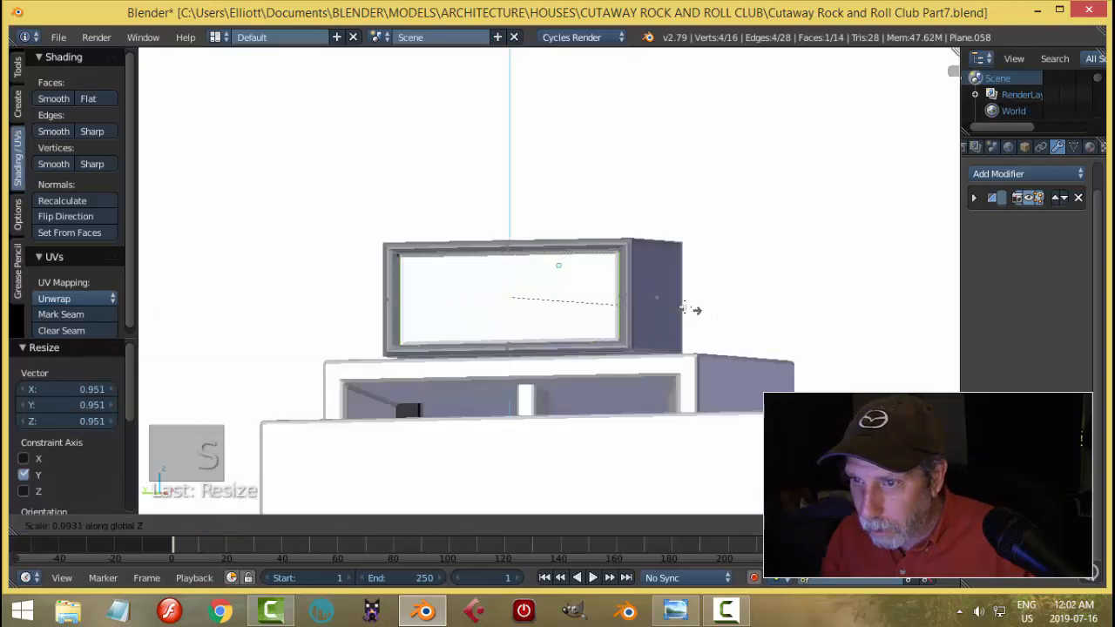
pyautogui.click(665, 293)
pyautogui.press('a')
pyautogui.press('Tab')
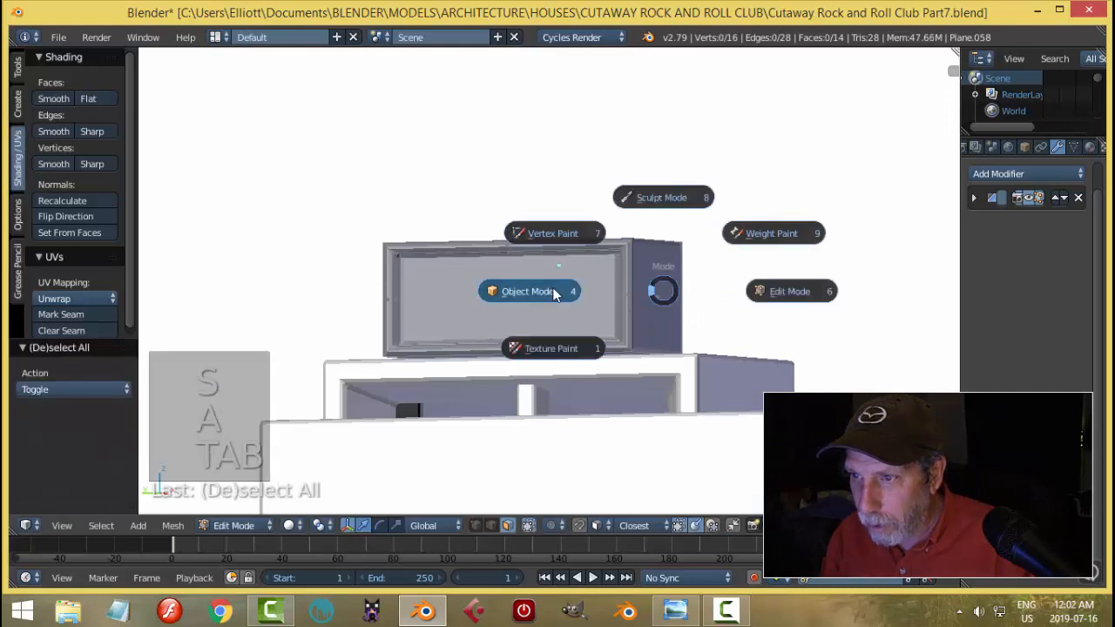
# Lower the amplifier box slightly along Z toward the cabinet top and deselect everything.
pyautogui.scroll(-1, 600, 288)
pyautogui.scroll(-2, 600, 283)
pyautogui.moveTo(650, 291); pyautogui.dragTo(651, 323, button='middle')
pyautogui.press('a')
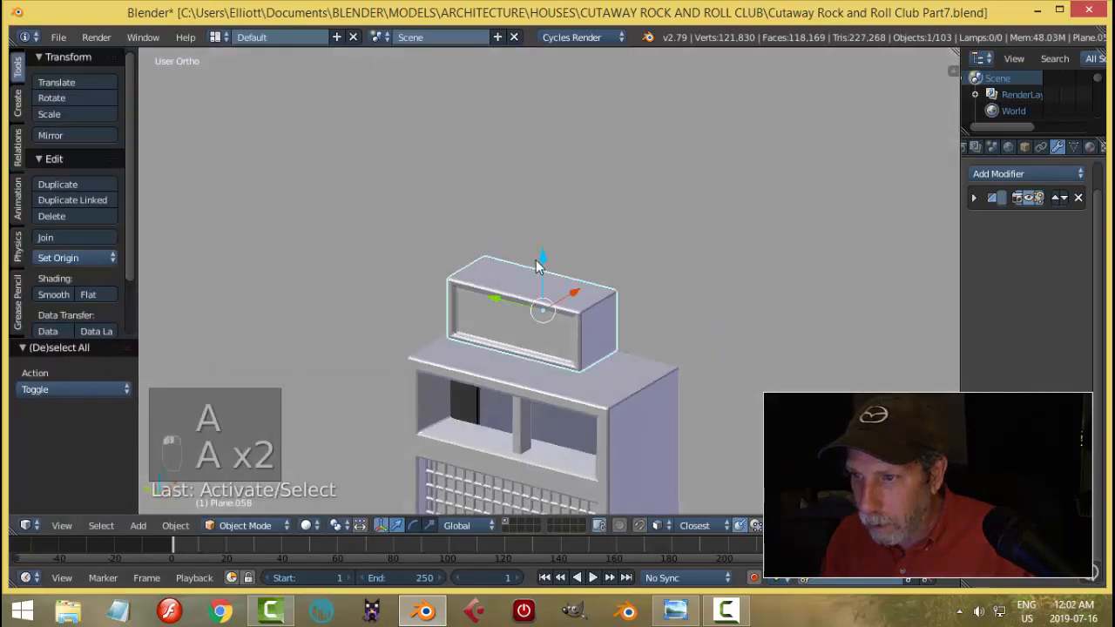
pyautogui.moveTo(537, 261); pyautogui.dragTo(543, 269)
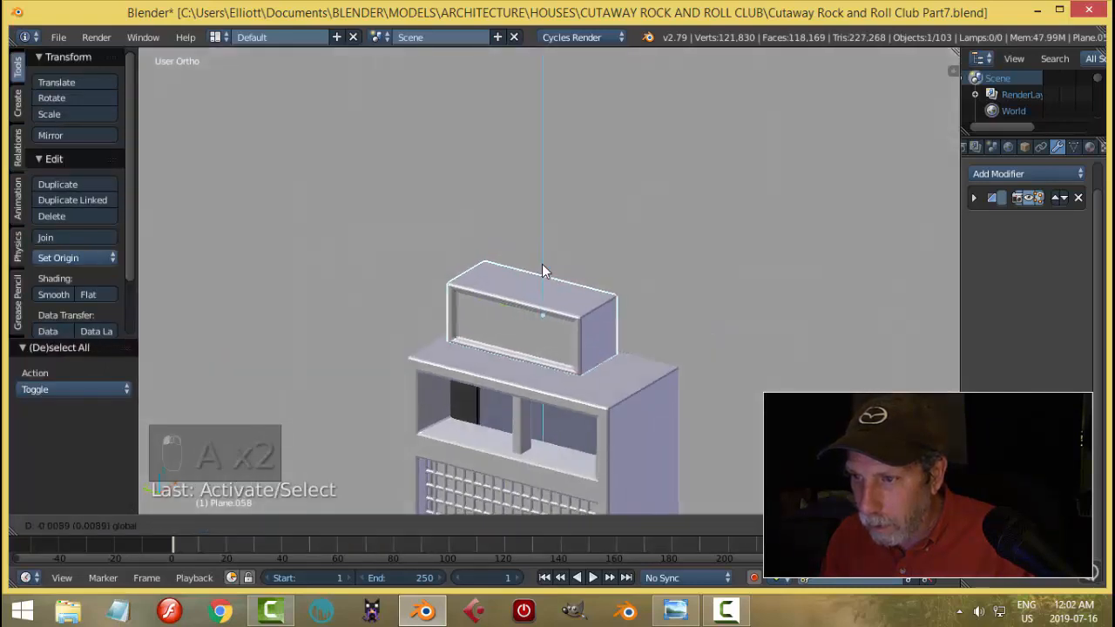
pyautogui.rightClick(542, 264)
pyautogui.press('a')
# Save the blend file over the existing version.
pyautogui.scroll(-5, 591, 351)
pyautogui.moveTo(591, 351); pyautogui.dragTo(674, 325, button='middle')
pyautogui.scroll(4, 688, 373)
pyautogui.scroll(-2, 633, 360)
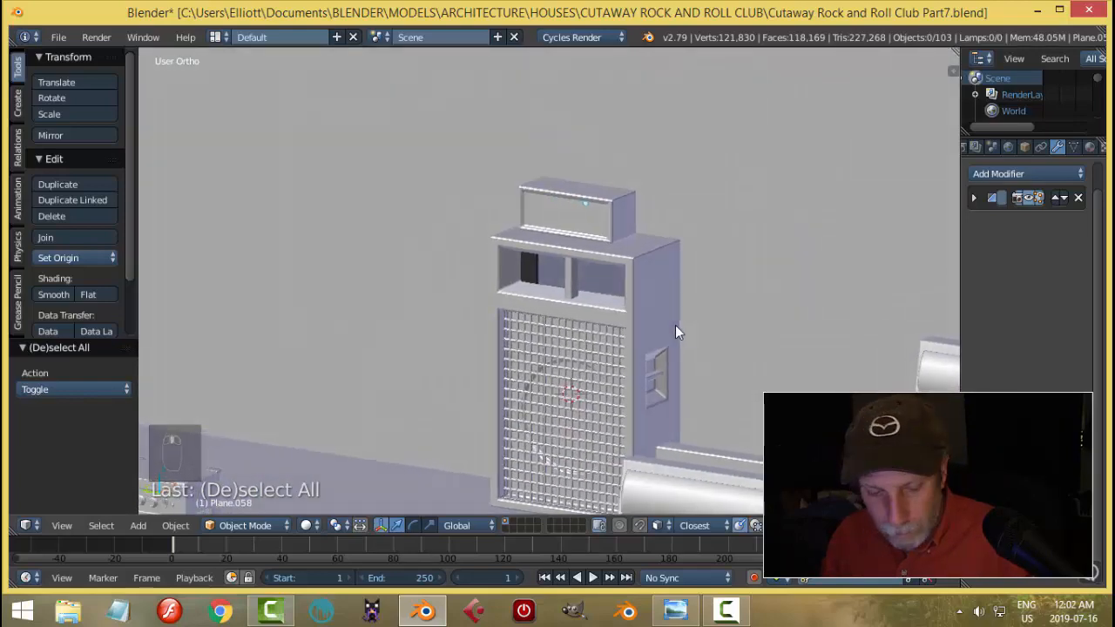
pyautogui.hotkey('ctrl', 's')
pyautogui.click(675, 325)
# Examine the amplifier head on the tall speaker in the reference image and return to Blender.
pyautogui.click(673, 613)
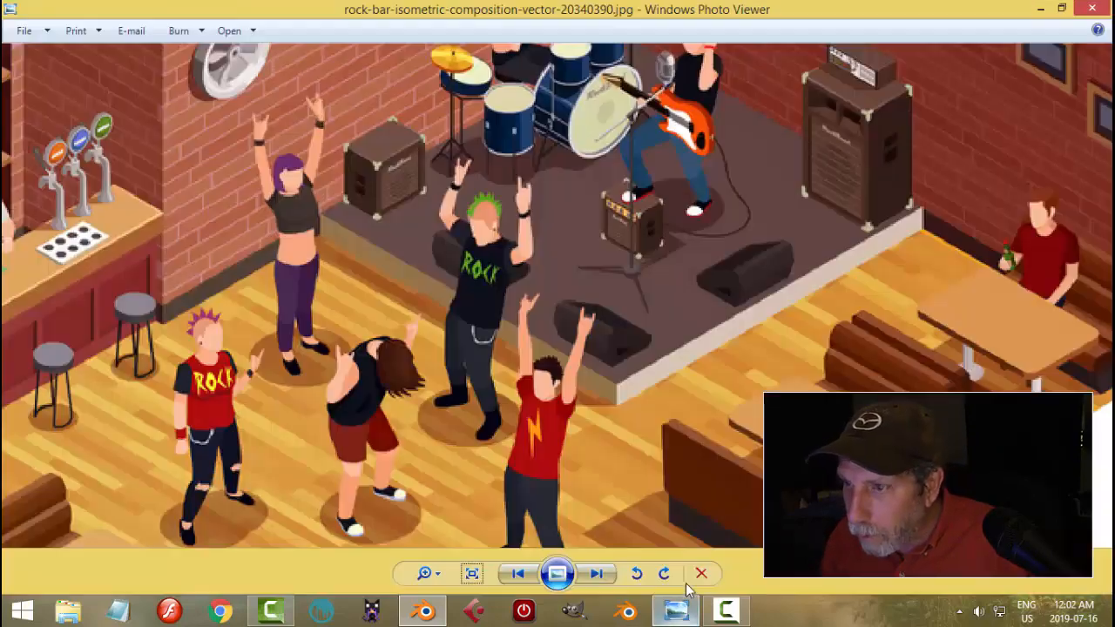
pyautogui.moveTo(883, 106); pyautogui.dragTo(858, 186)
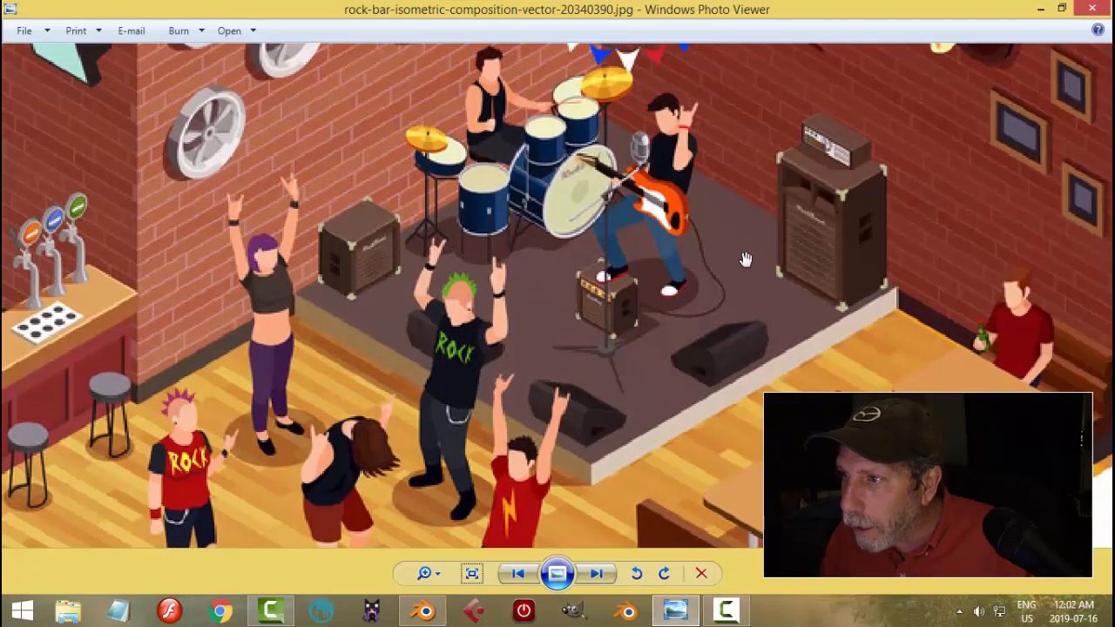
pyautogui.click(423, 613)
# Duplicate the small amp's row of four knobs and move the copy 0.489 and a further 0.878 along X toward the tall cabinet.
pyautogui.scroll(-3, 462, 368)
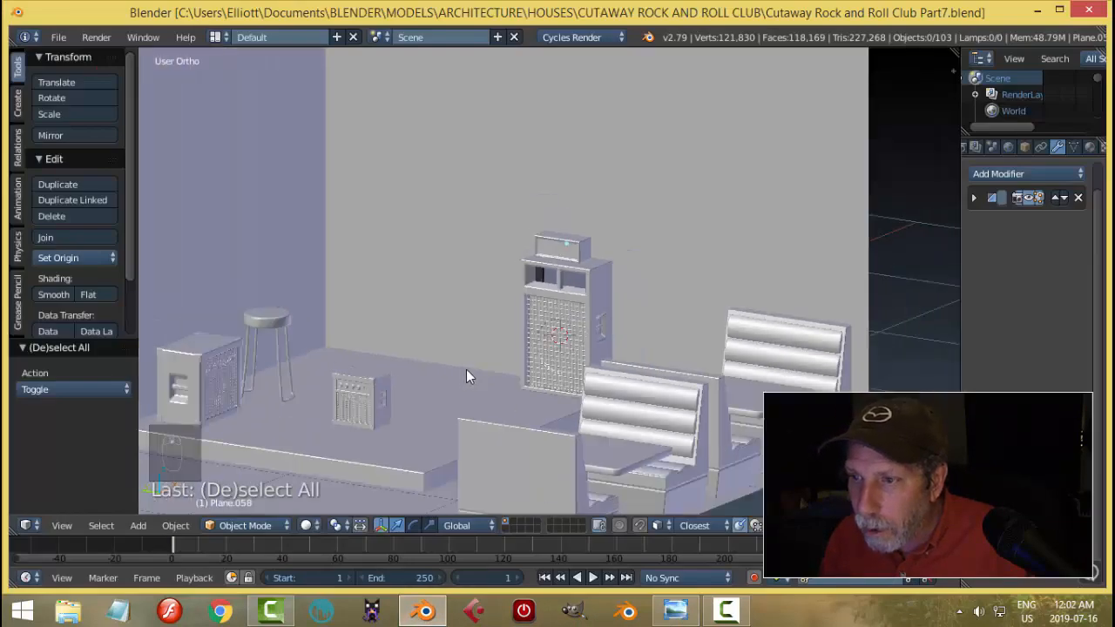
pyautogui.keyDown('shift'); pyautogui.moveTo(429, 386); pyautogui.dragTo(605, 312, button='middle'); pyautogui.keyUp('shift')
pyautogui.scroll(4, 539, 341)
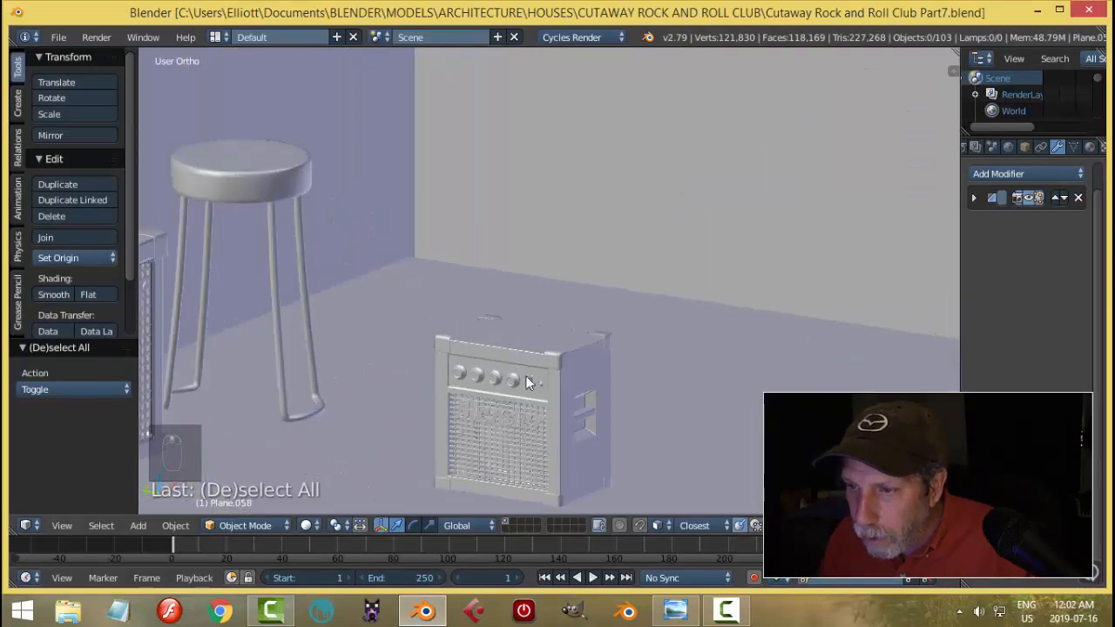
pyautogui.rightClick(512, 380)
pyautogui.keyDown('shift'); pyautogui.moveTo(674, 367); pyautogui.dragTo(581, 376, button='middle'); pyautogui.keyUp('shift')
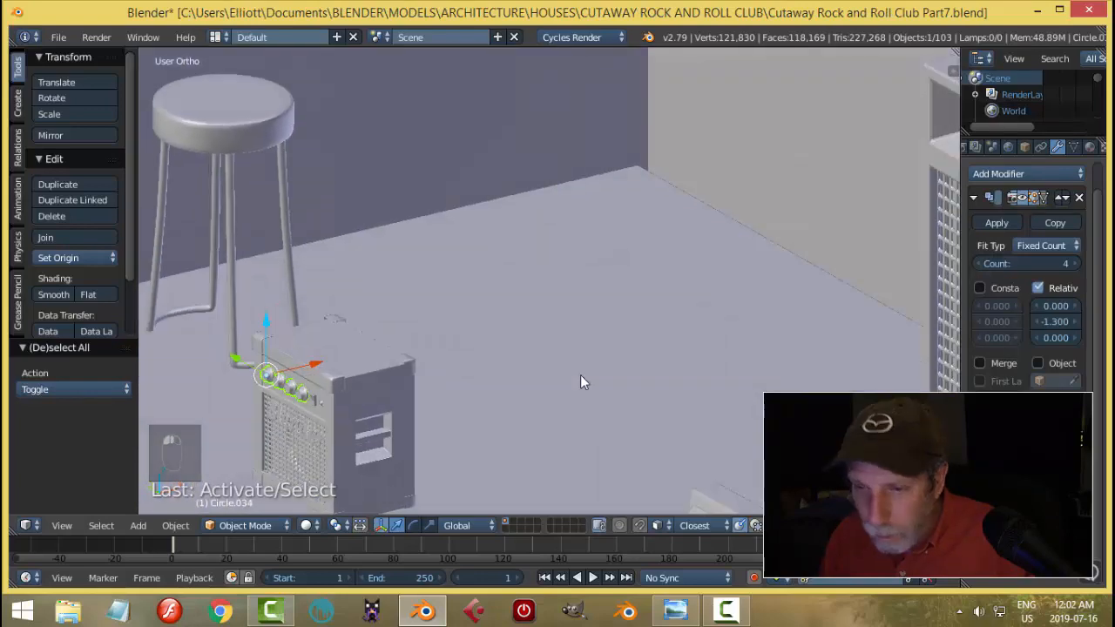
pyautogui.hotkey('shift', 'd')
pyautogui.press('x')
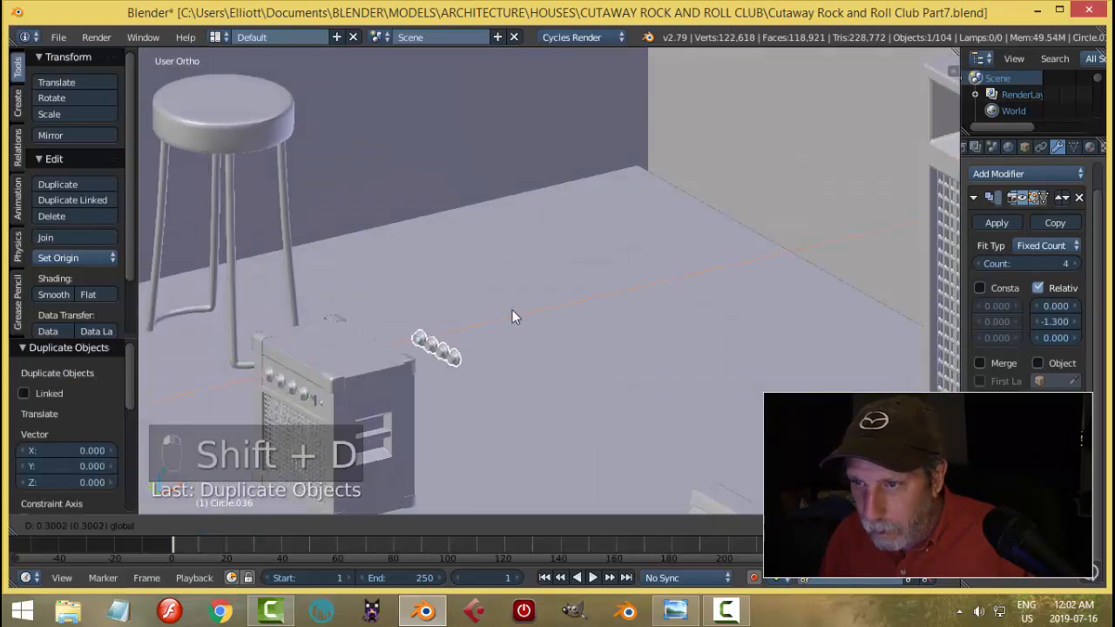
pyautogui.click(566, 305)
pyautogui.scroll(-3, 601, 323)
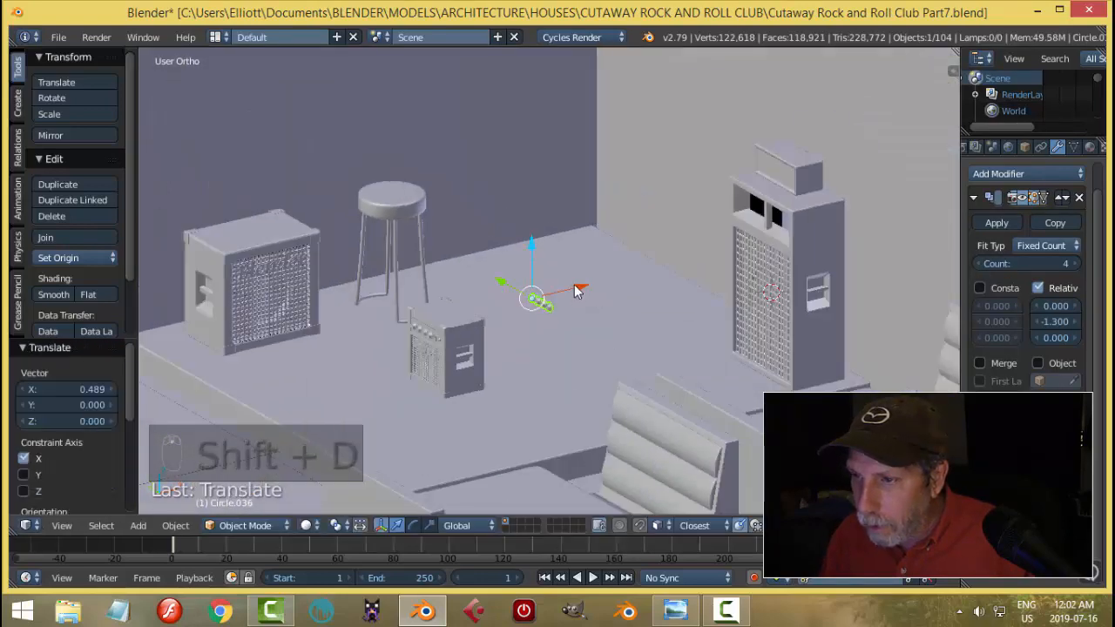
pyautogui.moveTo(578, 288); pyautogui.dragTo(781, 204)
pyautogui.moveTo(781, 204); pyautogui.dragTo(777, 220, button='right')
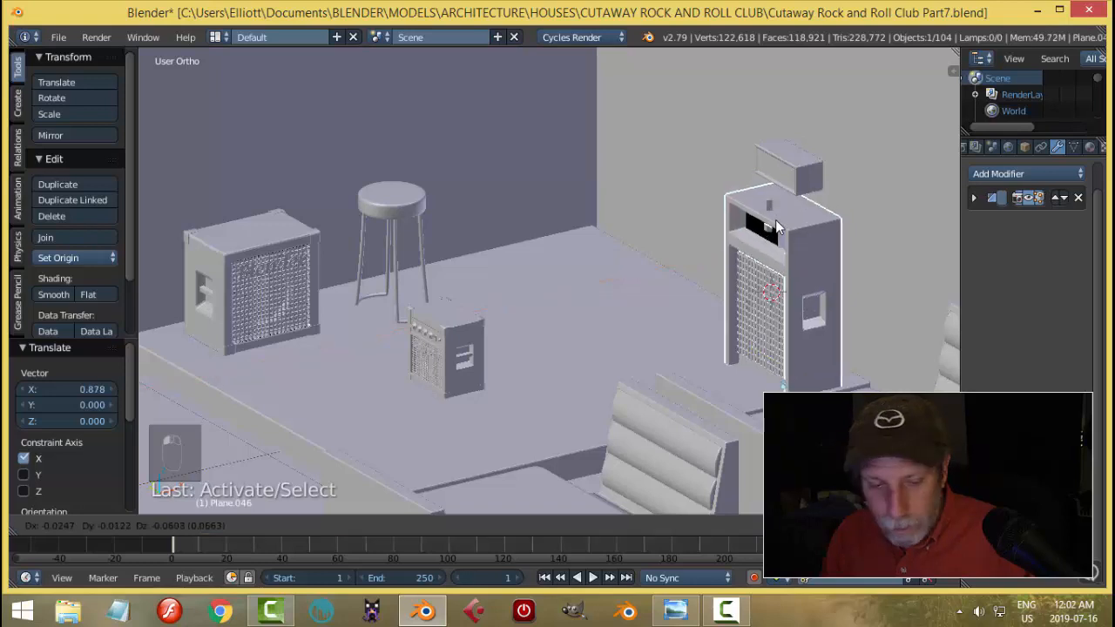
pyautogui.press('Escape')
pyautogui.hotkey('ctrl', 'z')
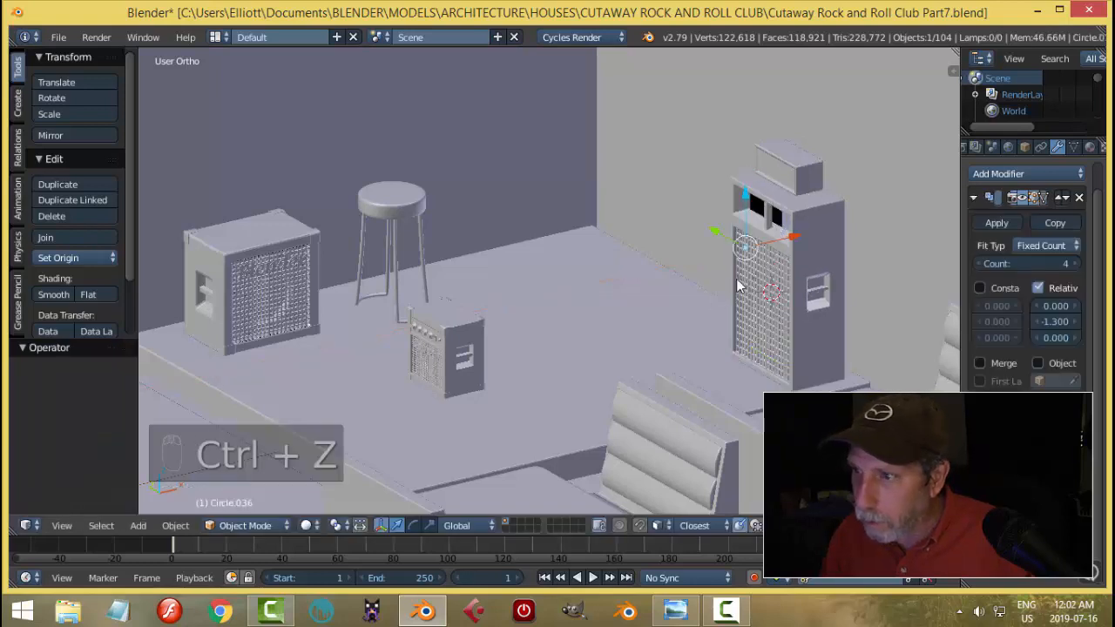
# Move the copied knob row -0.224 along X, followed by -0.045 along X and -0.496 along Y over the tall cabinet.
pyautogui.moveTo(786, 235); pyautogui.dragTo(726, 268)
pyautogui.press('KP_7')
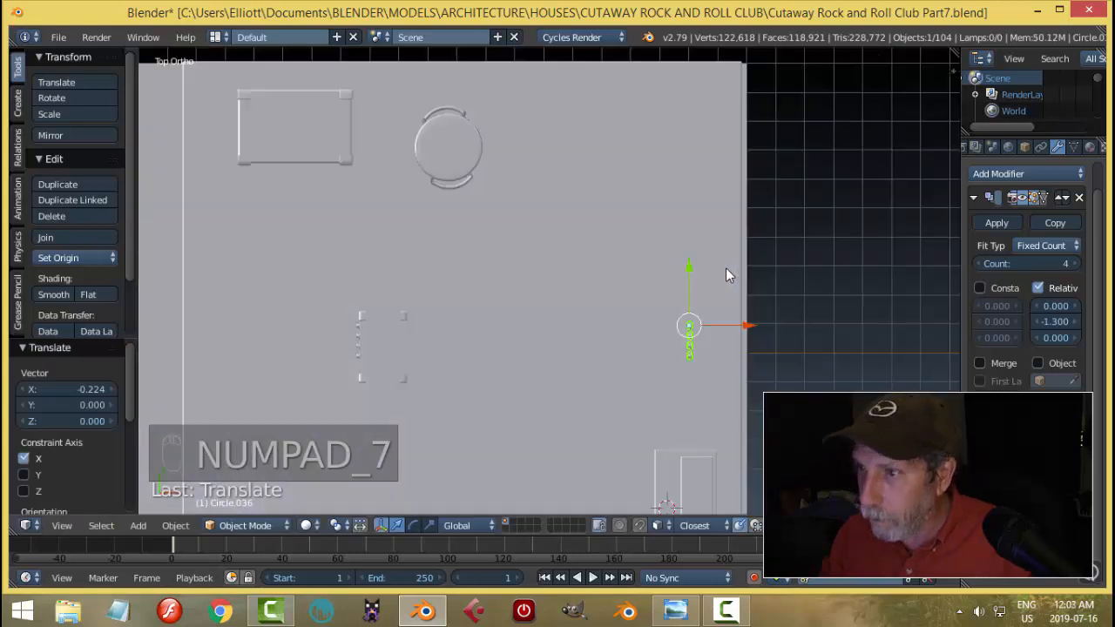
pyautogui.keyDown('shift'); pyautogui.moveTo(714, 390); pyautogui.dragTo(760, 192, button='middle'); pyautogui.keyUp('shift')
pyautogui.press('g')
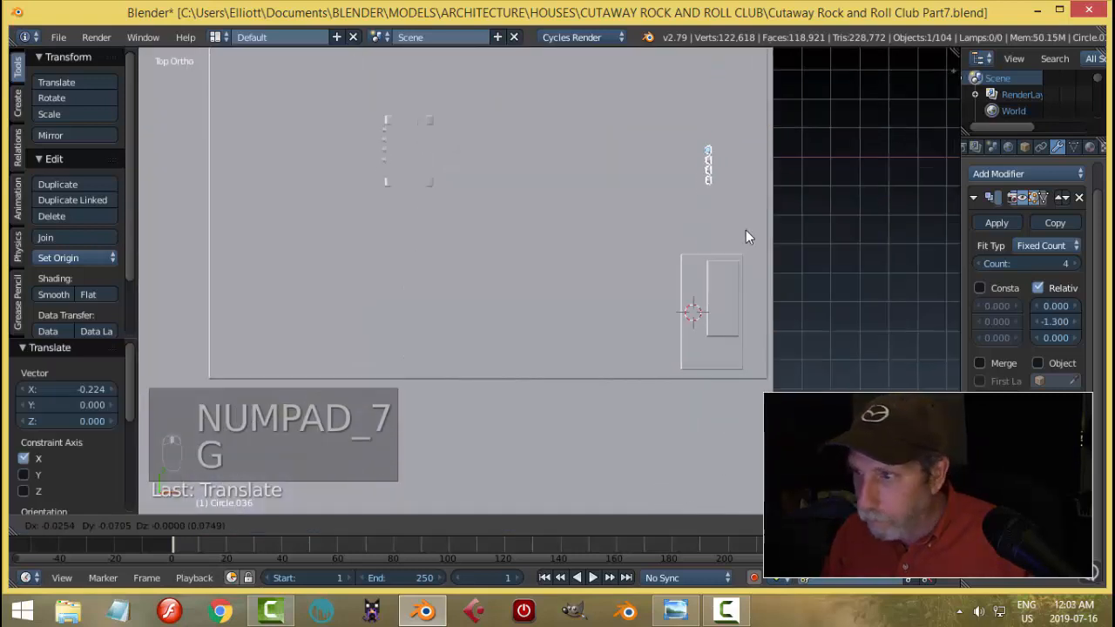
pyautogui.click(746, 337)
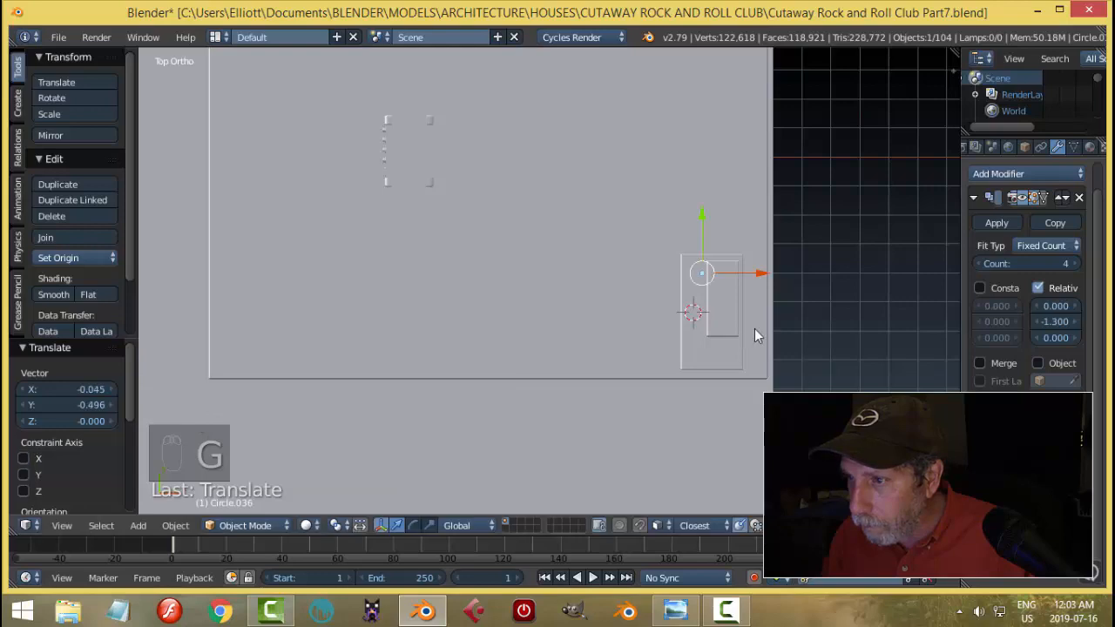
# Raise the knob row 0.534 along Z and shift it 0.014 along X toward the amplifier head's front panel.
pyautogui.moveTo(755, 329); pyautogui.dragTo(852, 175, button='middle')
pyautogui.moveTo(645, 195); pyautogui.dragTo(655, 158)
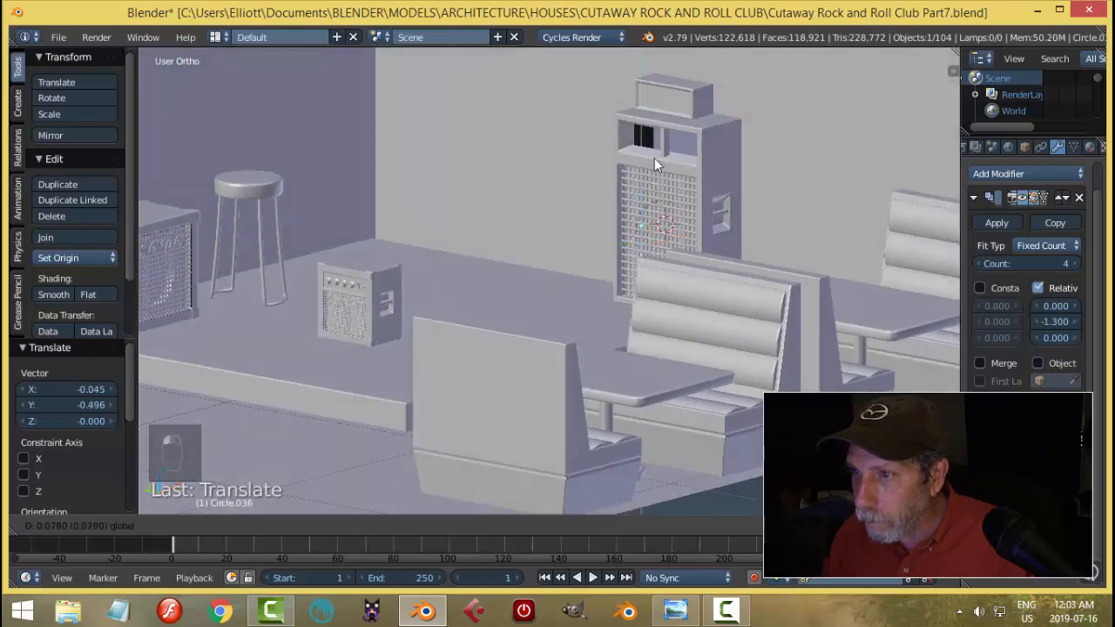
pyautogui.moveTo(680, 514); pyautogui.dragTo(680, 514)
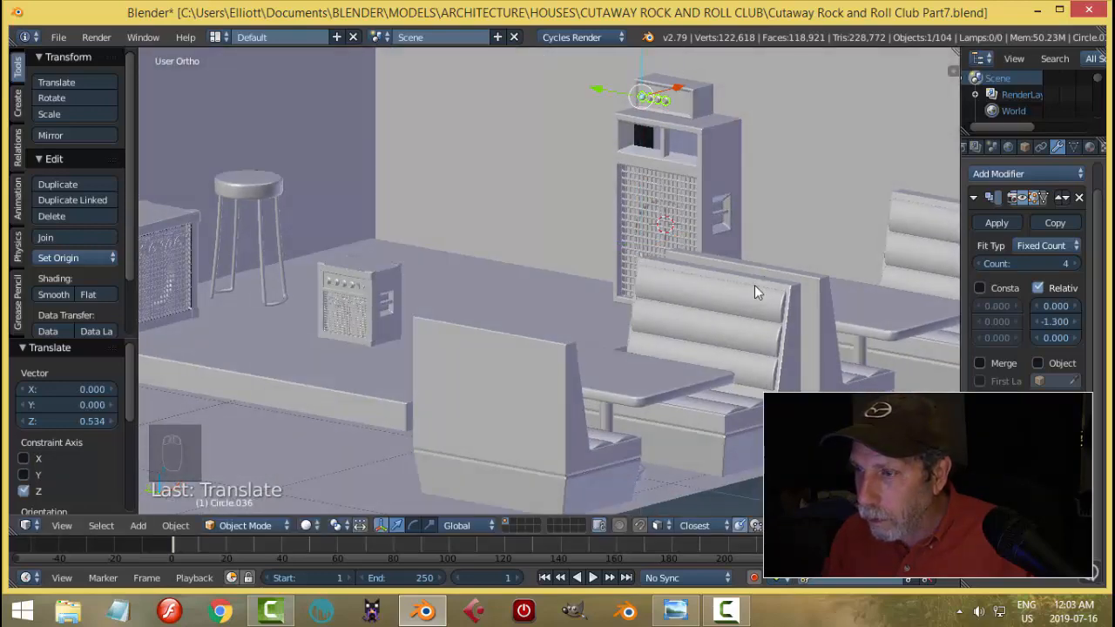
pyautogui.press('KP_Decimal')
pyautogui.moveTo(754, 285); pyautogui.dragTo(637, 232, button='middle')
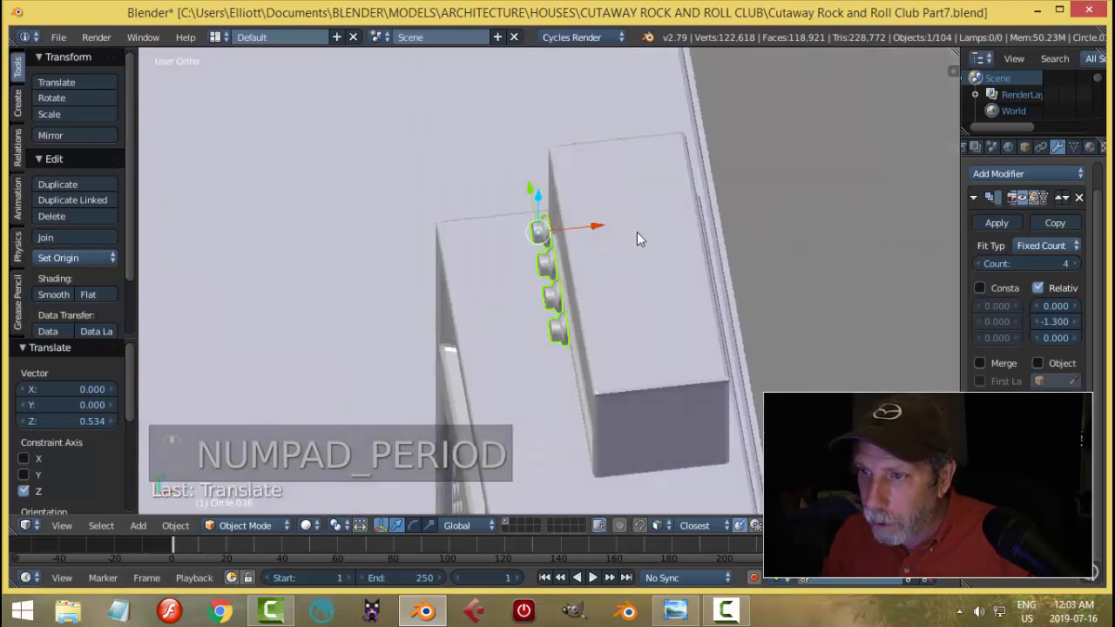
pyautogui.moveTo(582, 226); pyautogui.dragTo(610, 310)
pyautogui.moveTo(610, 310); pyautogui.dragTo(724, 227, button='middle')
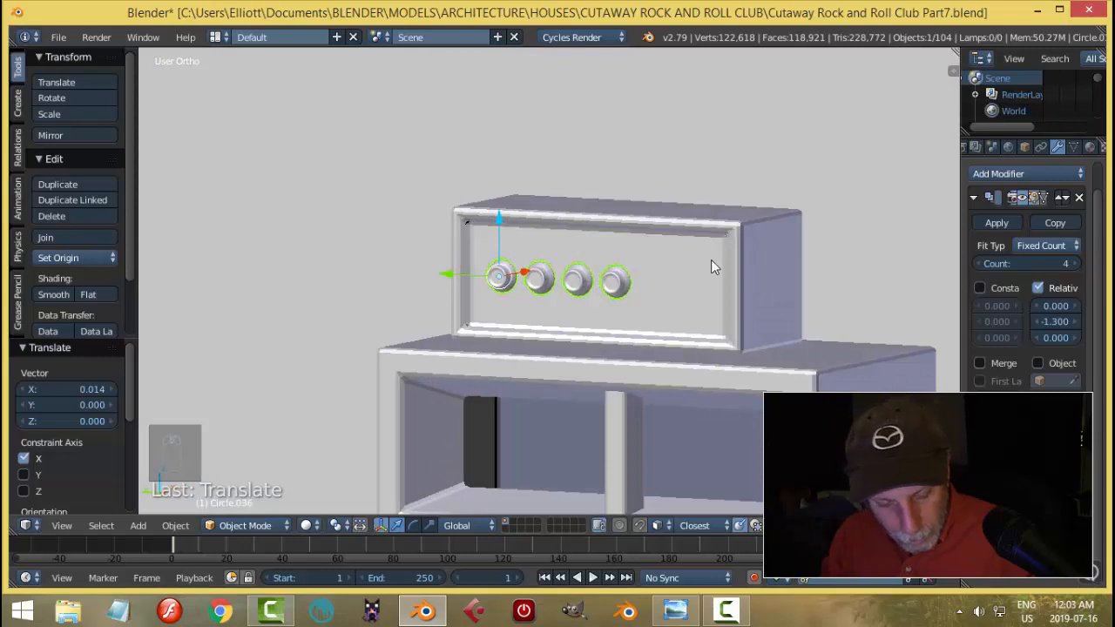
# Remove the knob row from Group.004, then shift it upward, 0.008 along Y and -0.002 along X on the panel.
pyautogui.hotkey('ctrl', 'alt', 'g')
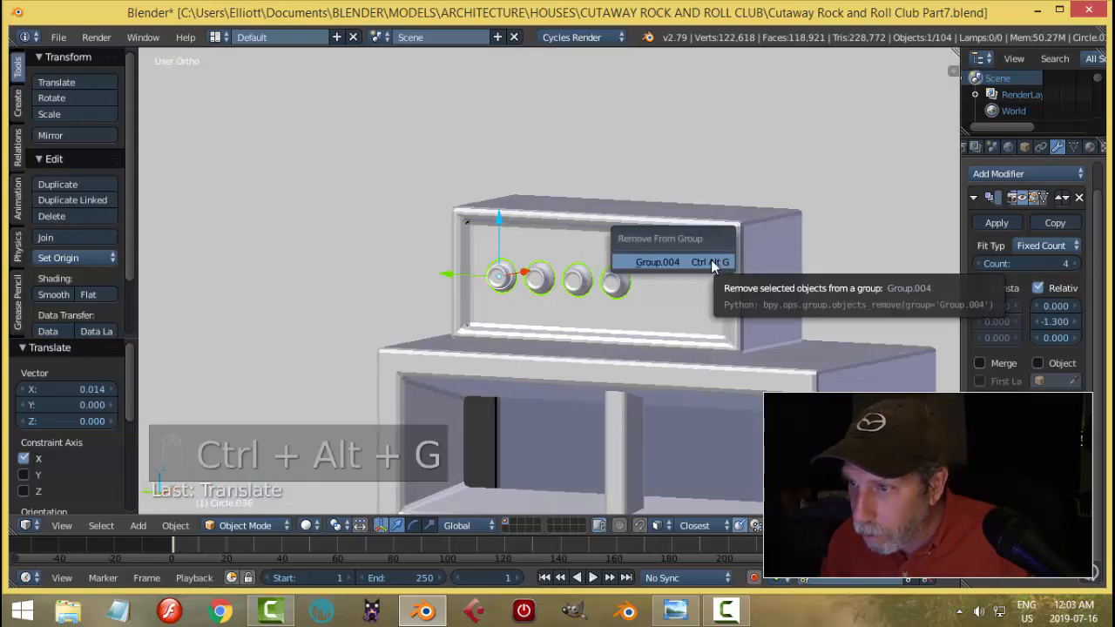
pyautogui.click(711, 260)
pyautogui.moveTo(491, 217); pyautogui.dragTo(503, 193)
pyautogui.moveTo(455, 253); pyautogui.dragTo(446, 250)
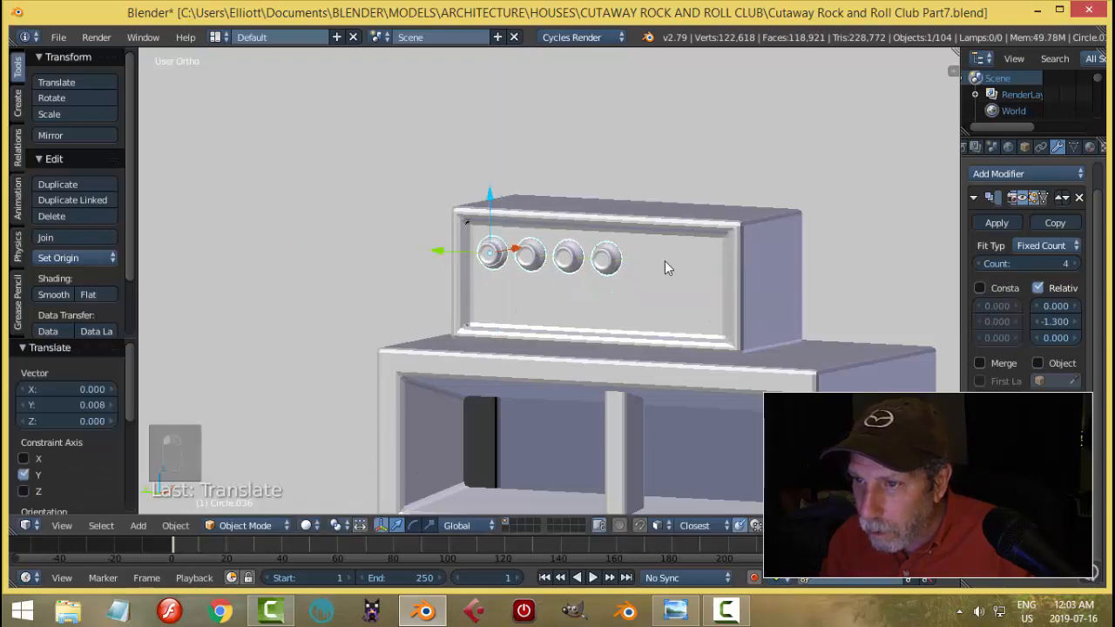
pyautogui.moveTo(665, 261); pyautogui.dragTo(652, 358, button='middle')
pyautogui.press('KP_Decimal')
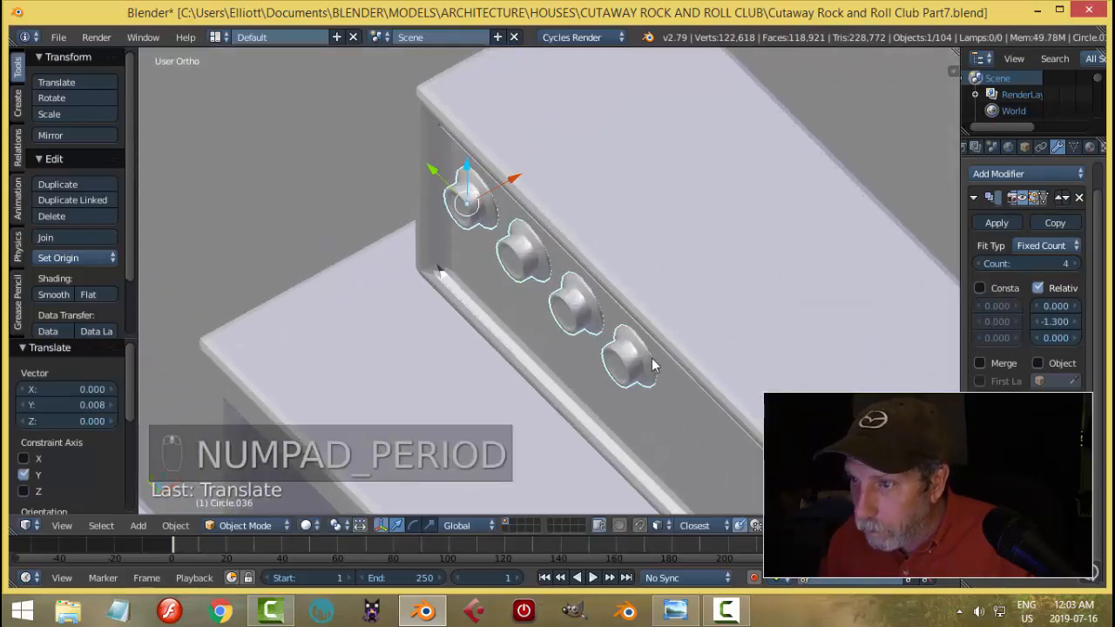
pyautogui.moveTo(444, 126); pyautogui.dragTo(444, 124)
pyautogui.scroll(-3, 509, 226)
# Try the None limit method and a 0.004 width on the amplifier head's Bevel modifier, restoring Angle and 0.006.
pyautogui.rightClick(583, 196)
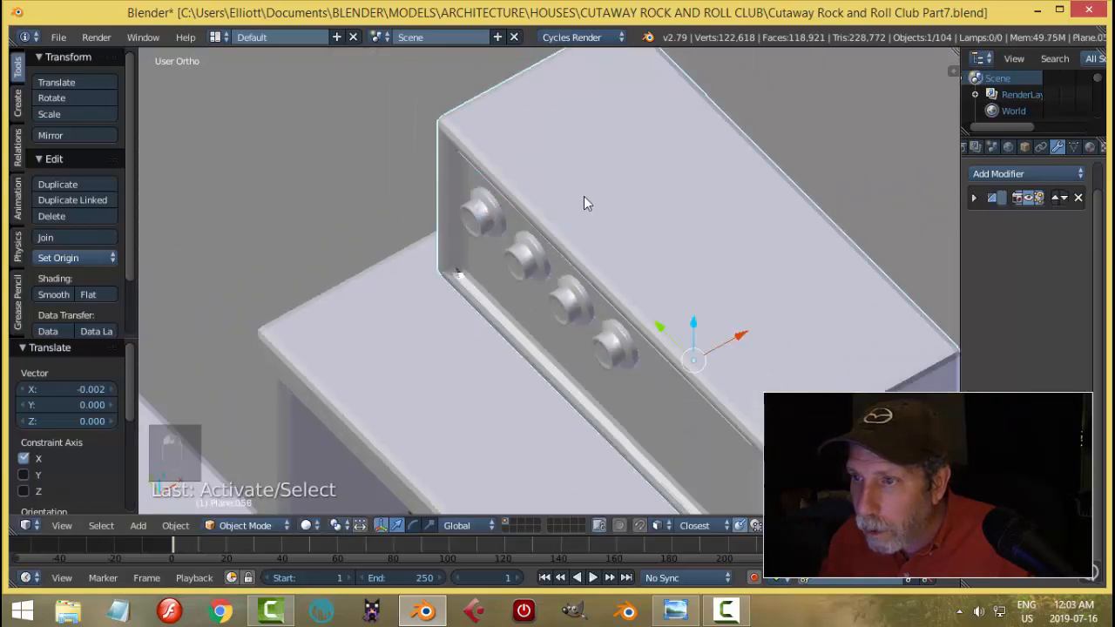
pyautogui.click(975, 198)
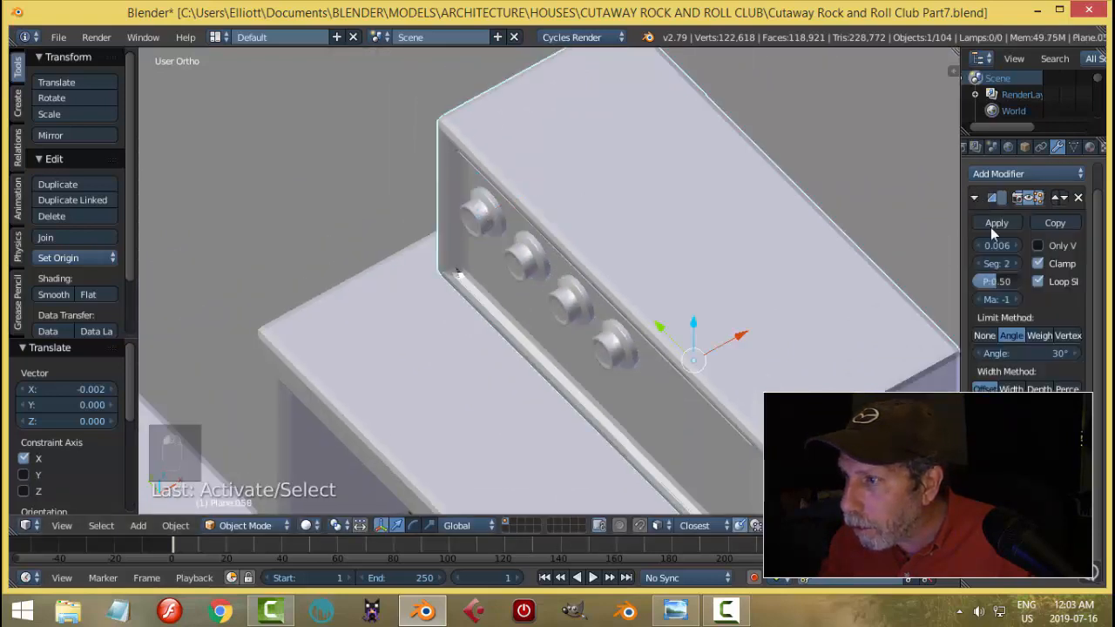
pyautogui.click(985, 335)
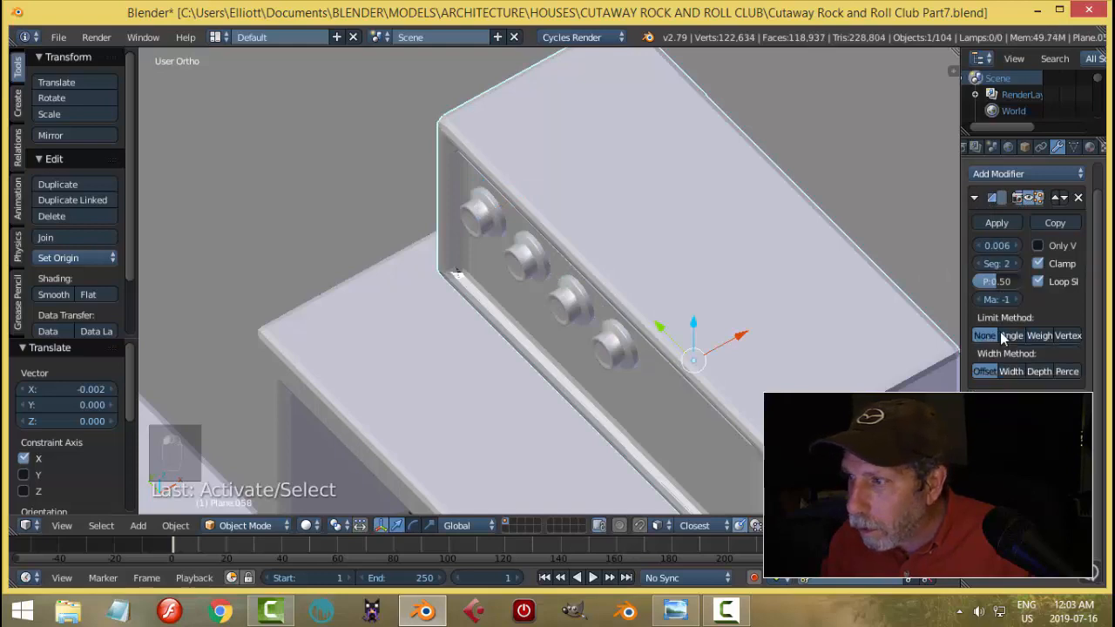
pyautogui.click(1004, 335)
pyautogui.moveTo(542, 350); pyautogui.dragTo(626, 272, button='middle')
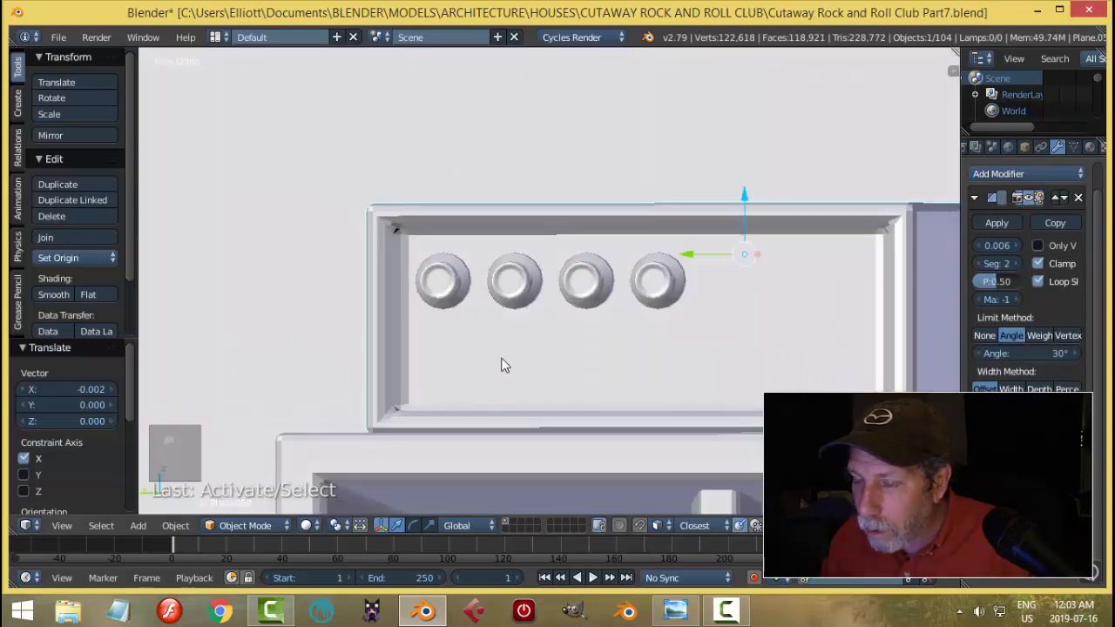
pyautogui.moveTo(503, 364); pyautogui.dragTo(540, 385, button='middle')
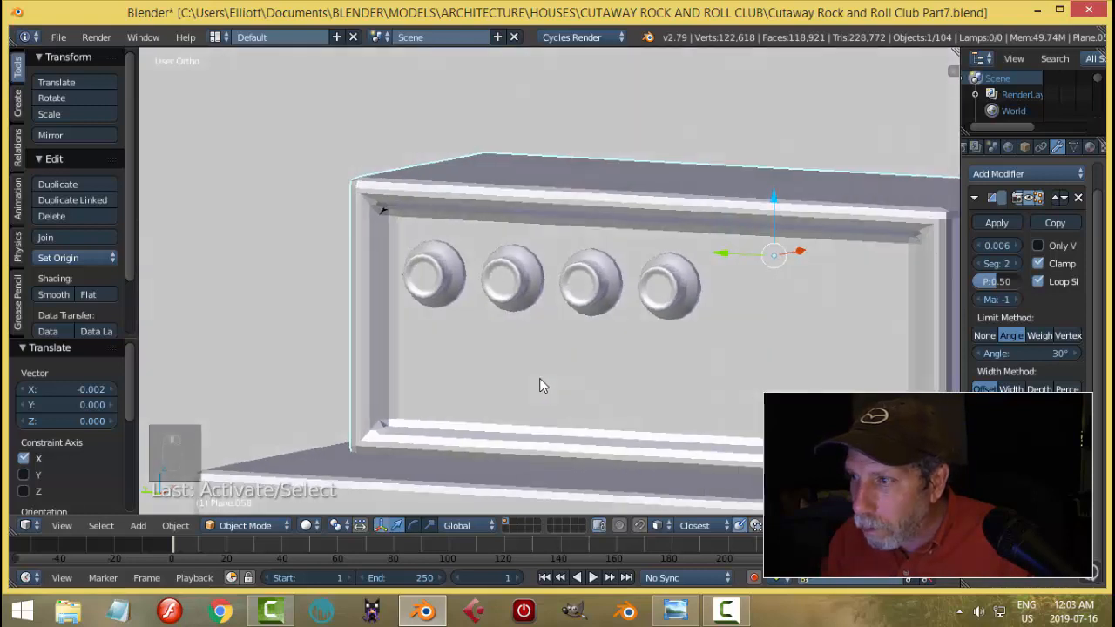
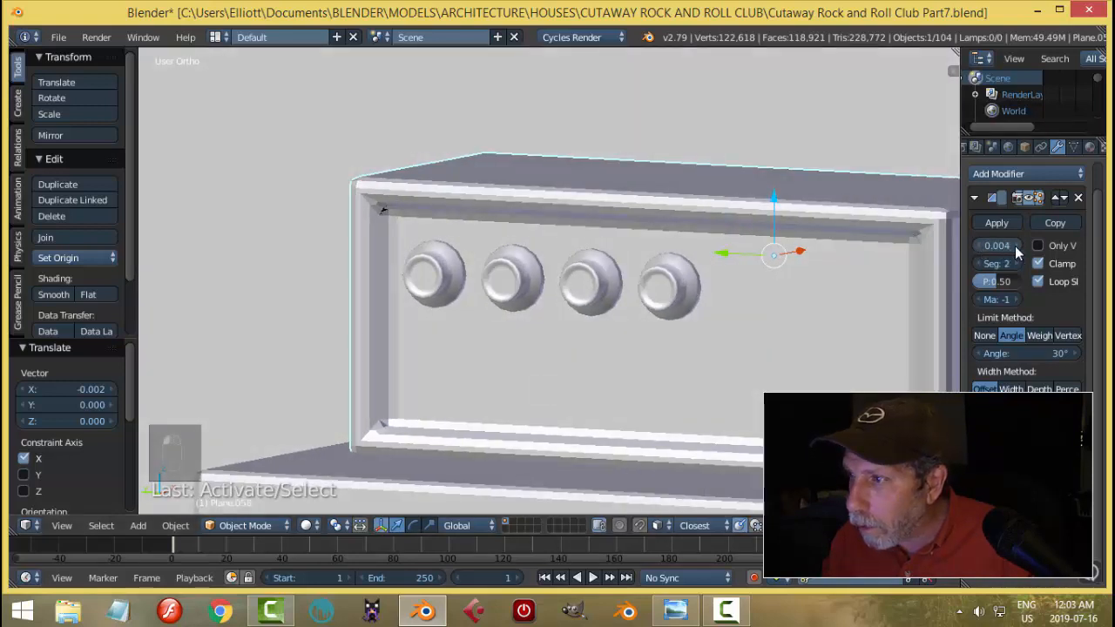
pyautogui.click(1016, 245)
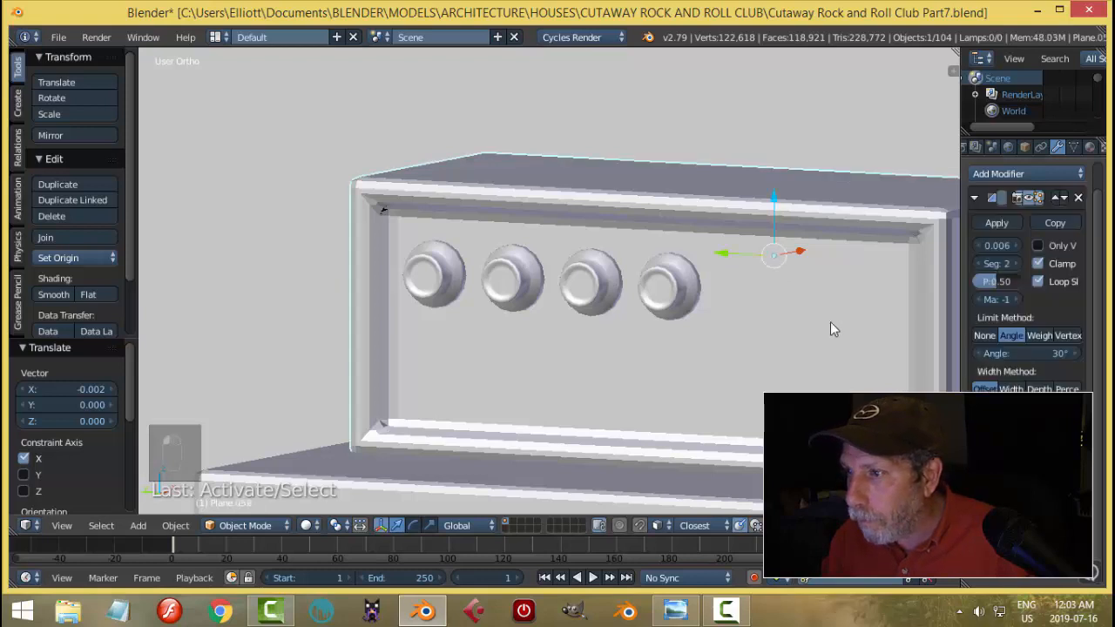
# Scale the amplifier head's recessed front face by about 1.01 along Y, then return to Object Mode and deselect everything.
pyautogui.press('Tab')
pyautogui.hotkey('ctrl', 'Tab')
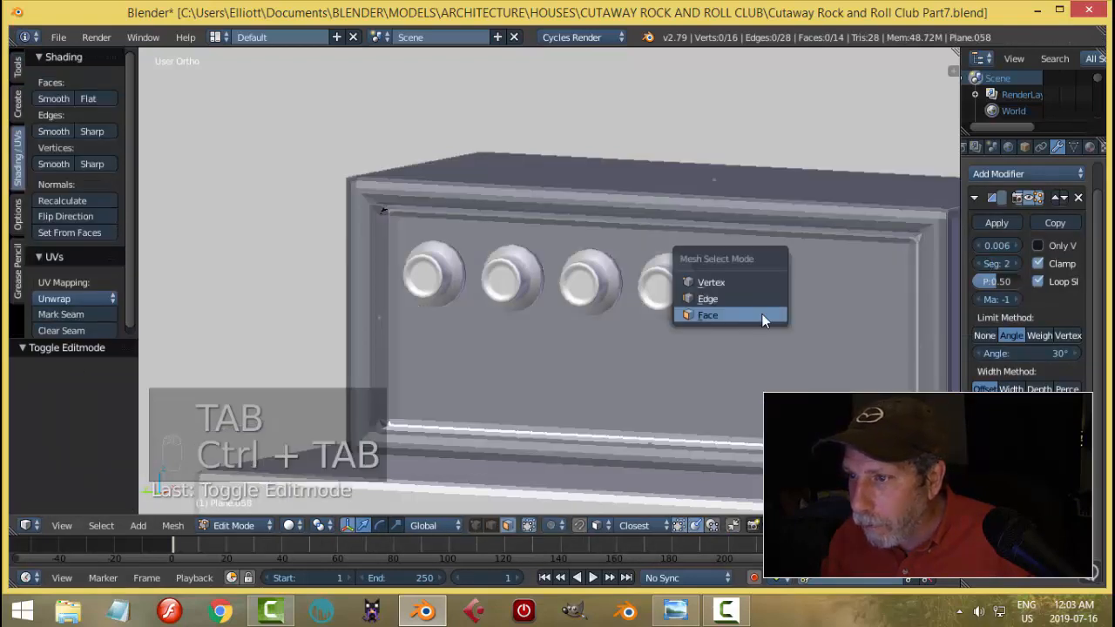
pyautogui.click(738, 316)
pyautogui.rightClick(758, 318)
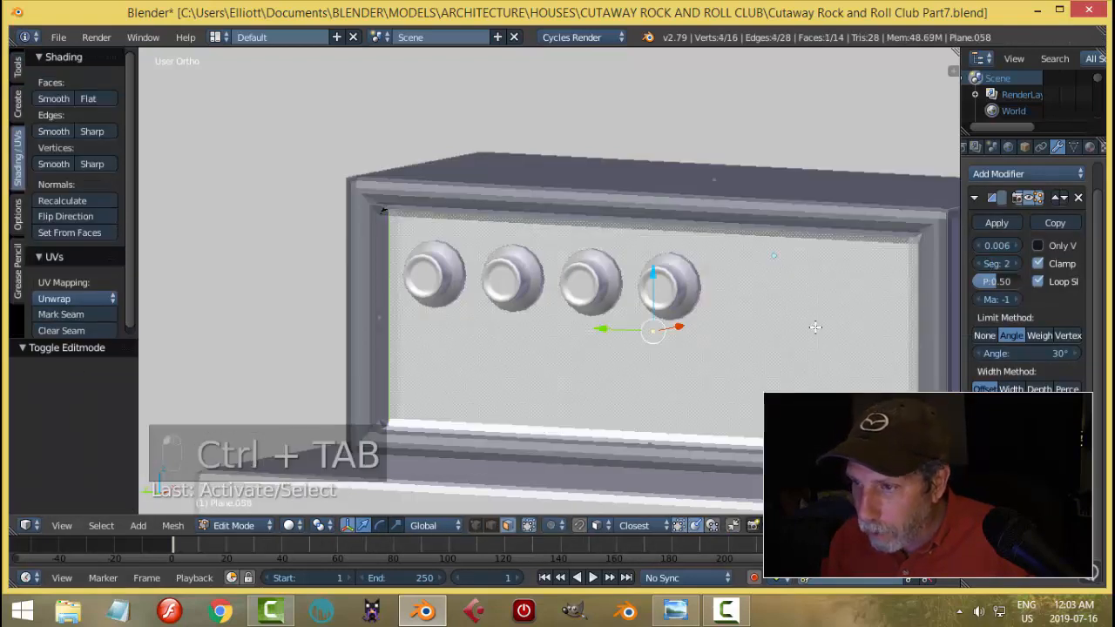
pyautogui.moveTo(815, 330); pyautogui.dragTo(817, 358, button='middle')
pyautogui.press('s')
pyautogui.press('y')
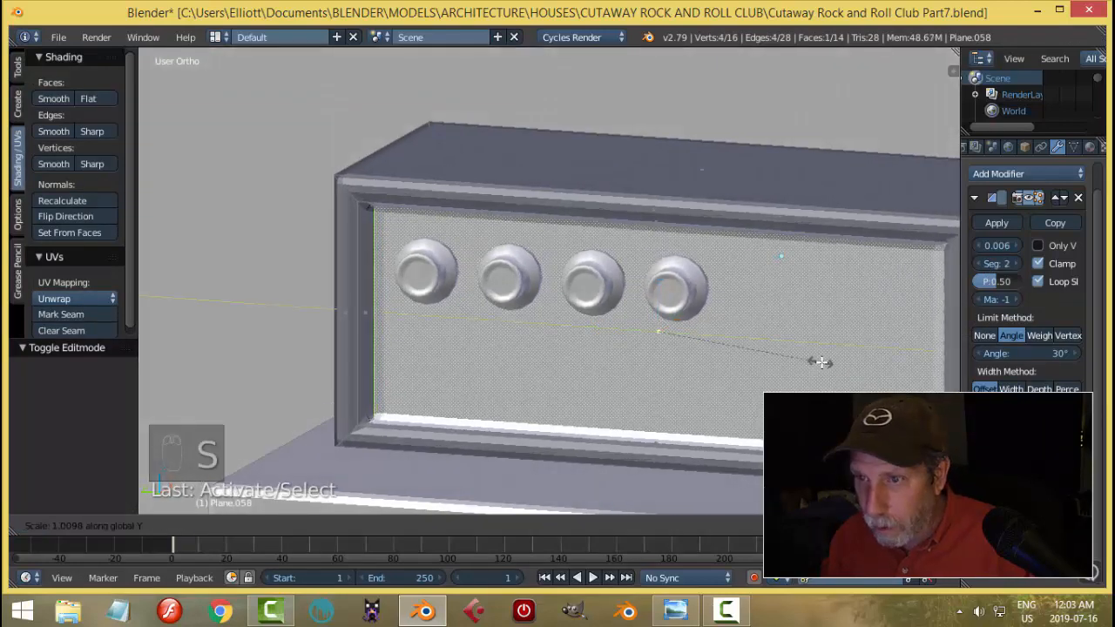
pyautogui.click(819, 363)
pyautogui.moveTo(791, 370); pyautogui.dragTo(786, 334, button='middle')
pyautogui.press('a')
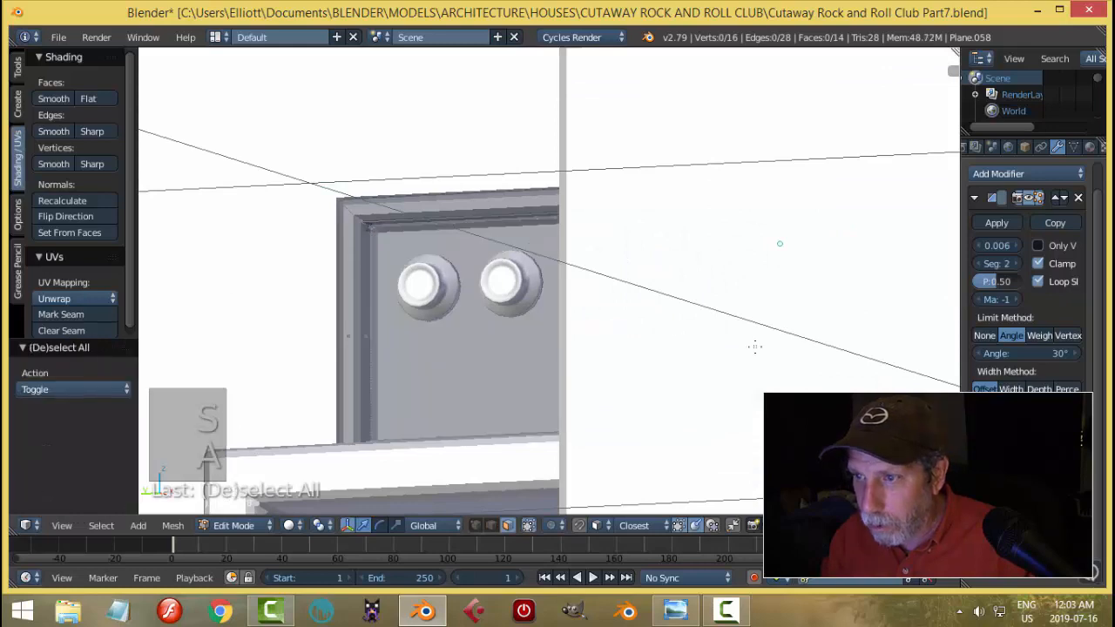
pyautogui.press('Tab')
pyautogui.click(468, 337)
pyautogui.press('a')
pyautogui.scroll(-6, 523, 339)
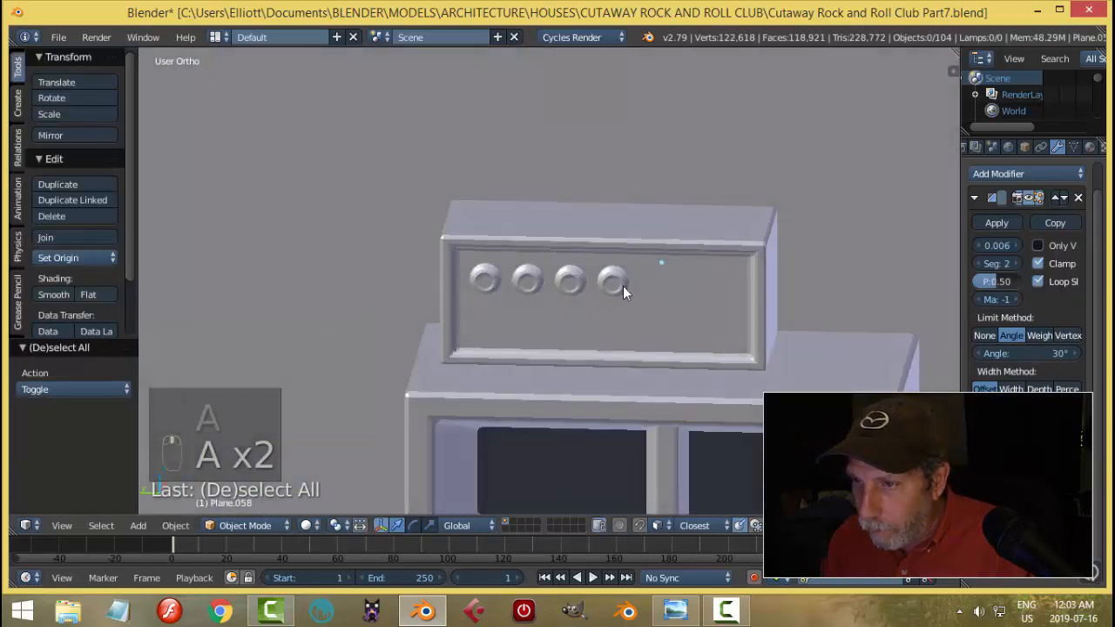
# Lower the knob row 0.016 along Z and set its array to a count of 3 with a relative Y offset of -1.400.
pyautogui.rightClick(620, 288)
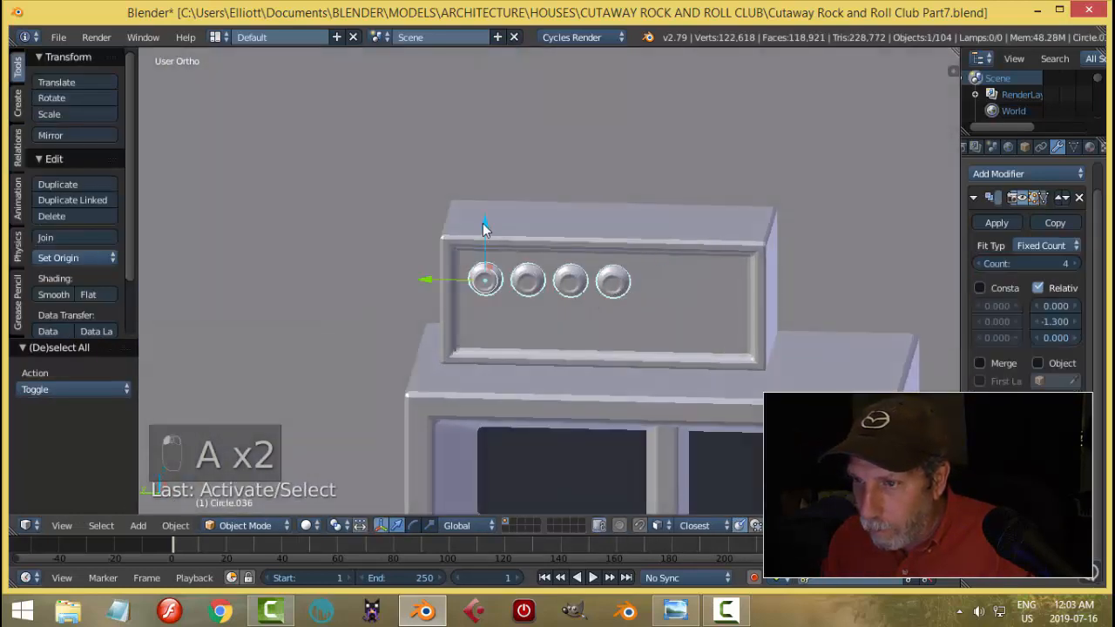
pyautogui.moveTo(483, 223); pyautogui.dragTo(483, 242)
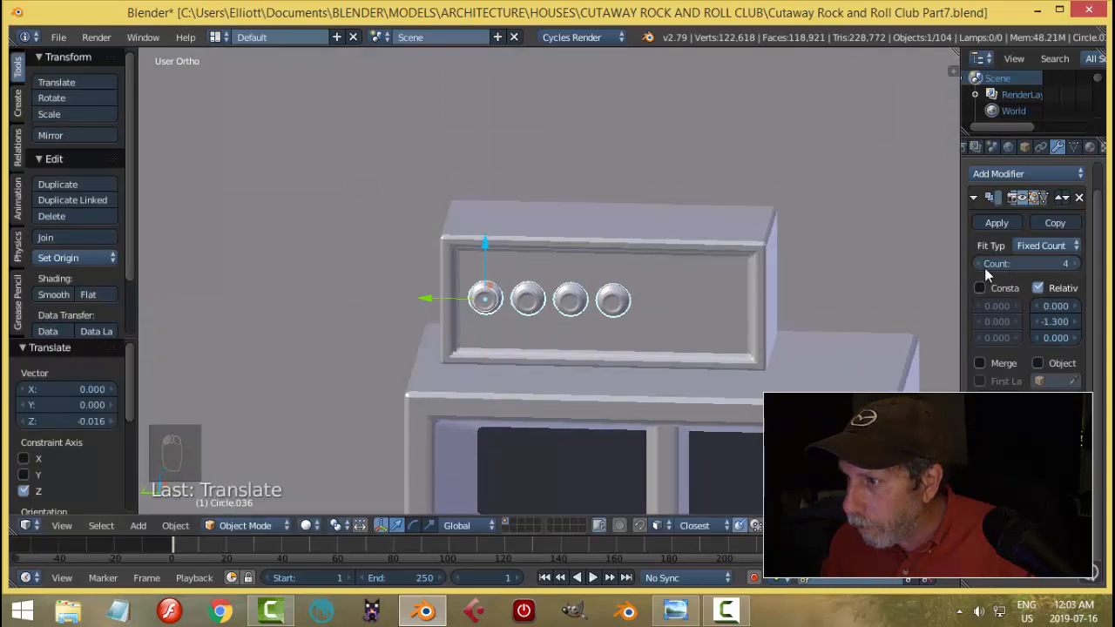
pyautogui.click(985, 267)
pyautogui.moveTo(717, 361)
pyautogui.mouseDown(button='middle')
pyautogui.moveTo(708, 349)
pyautogui.moveTo(723, 344)
pyautogui.mouseUp(button='middle')
pyautogui.click(1074, 322)
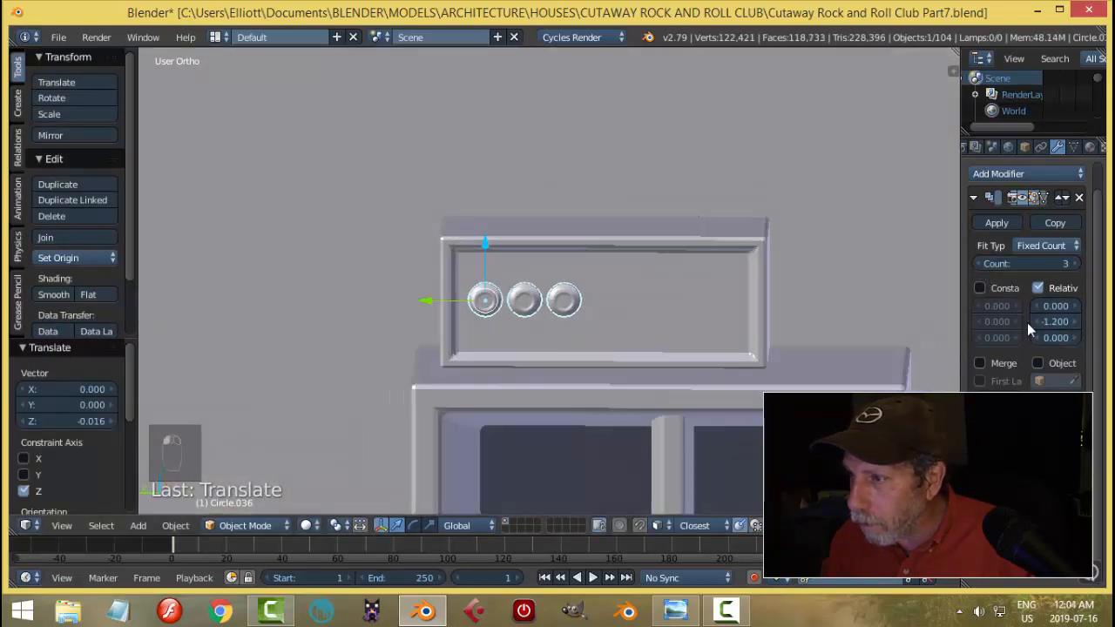
pyautogui.click(1035, 321)
pyautogui.click(1035, 321)
pyautogui.press('a')
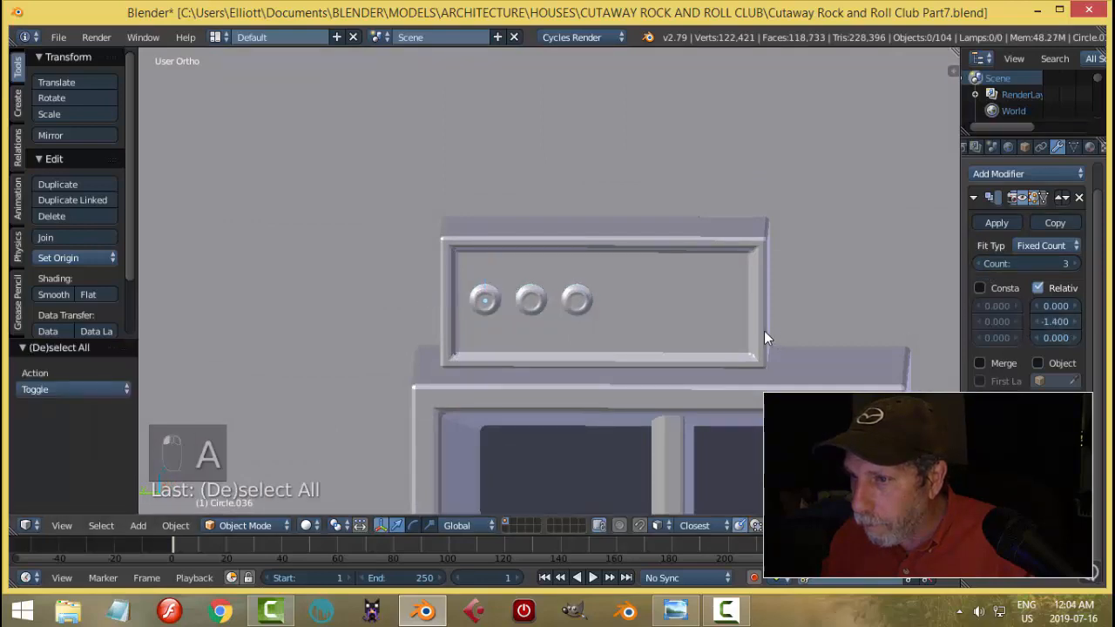
# Duplicate the amplifier head's recessed front face in Edit Mode and move the copy -0.019 along X, out from the panel.
pyautogui.scroll(-3, 764, 331)
pyautogui.moveTo(764, 331); pyautogui.dragTo(623, 402, button='middle')
pyautogui.scroll(-3, 686, 339)
pyautogui.scroll(2, 638, 352)
pyautogui.rightClick(633, 320)
pyautogui.press('Tab')
pyautogui.scroll(3, 695, 389)
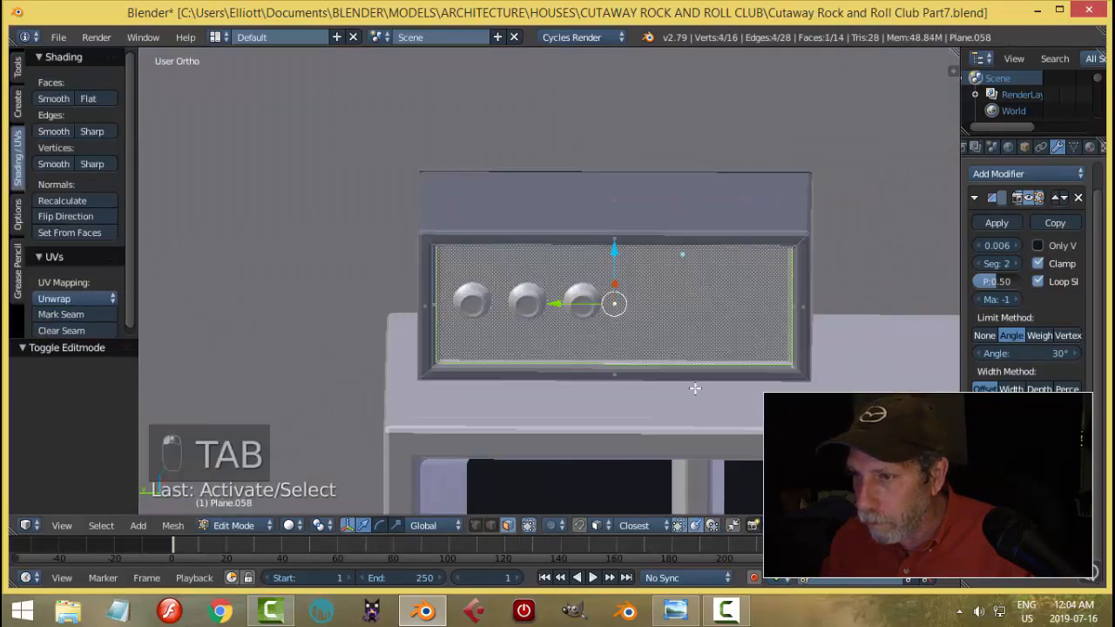
pyautogui.moveTo(695, 389); pyautogui.dragTo(751, 399, button='middle')
pyautogui.hotkey('shift', 'd')
pyautogui.click(728, 371)
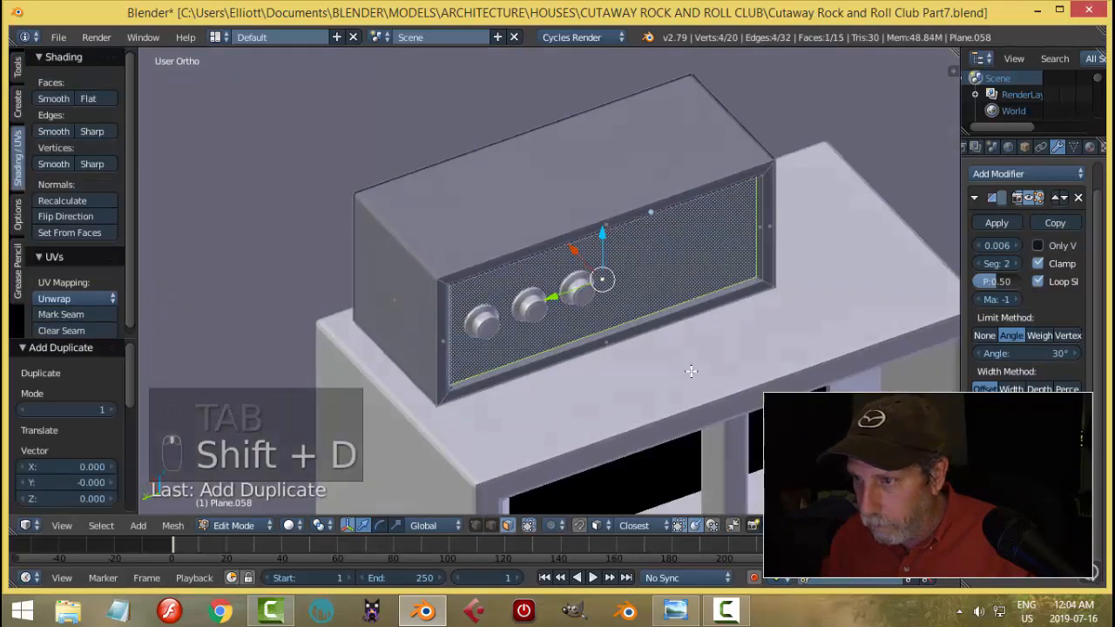
pyautogui.moveTo(573, 259); pyautogui.dragTo(583, 273)
pyautogui.moveTo(583, 273); pyautogui.dragTo(753, 319, button='middle')
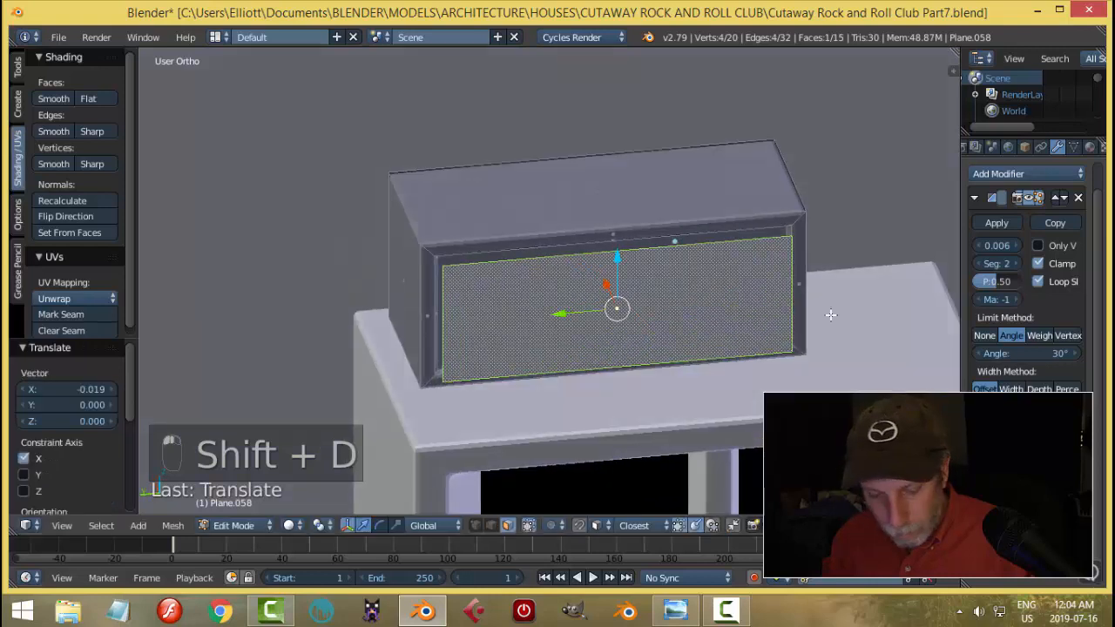
# Shrink the duplicated face by 0.320 along Y, 0.863 along Z and a further 0.924 along Y.
pyautogui.press('s')
pyautogui.press('y')
pyautogui.click(684, 326)
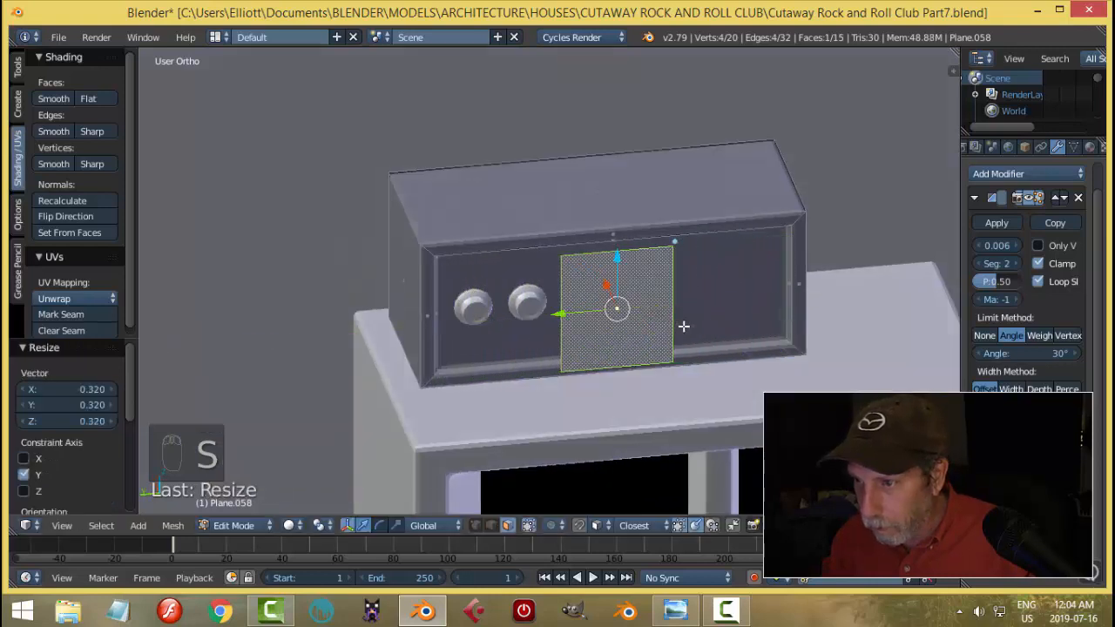
pyautogui.press('s')
pyautogui.press('z')
pyautogui.click(766, 363)
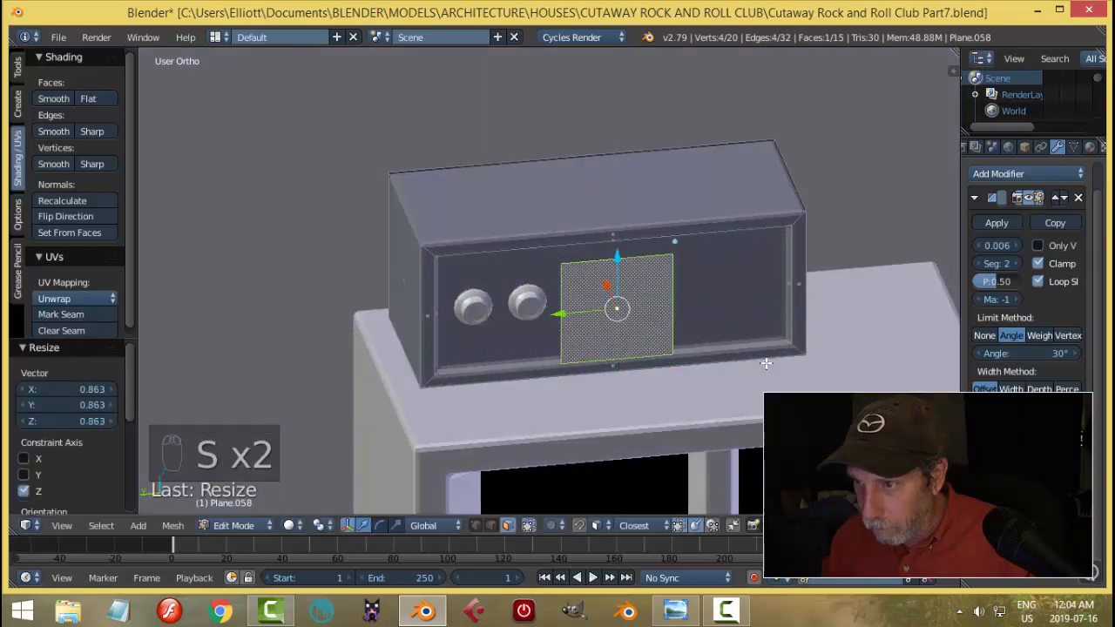
pyautogui.press('s')
pyautogui.press('y')
pyautogui.click(715, 341)
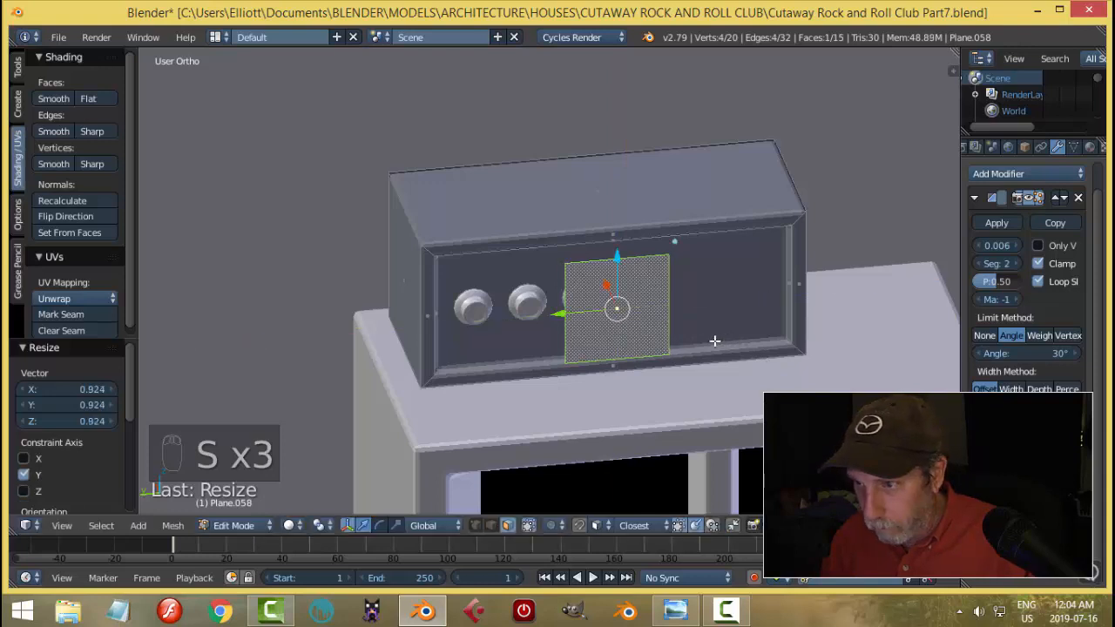
# Move the small duplicated face -0.057 along Y, past the third knob.
pyautogui.moveTo(714, 341); pyautogui.dragTo(658, 344, button='middle')
pyautogui.press('g')
pyautogui.press('y')
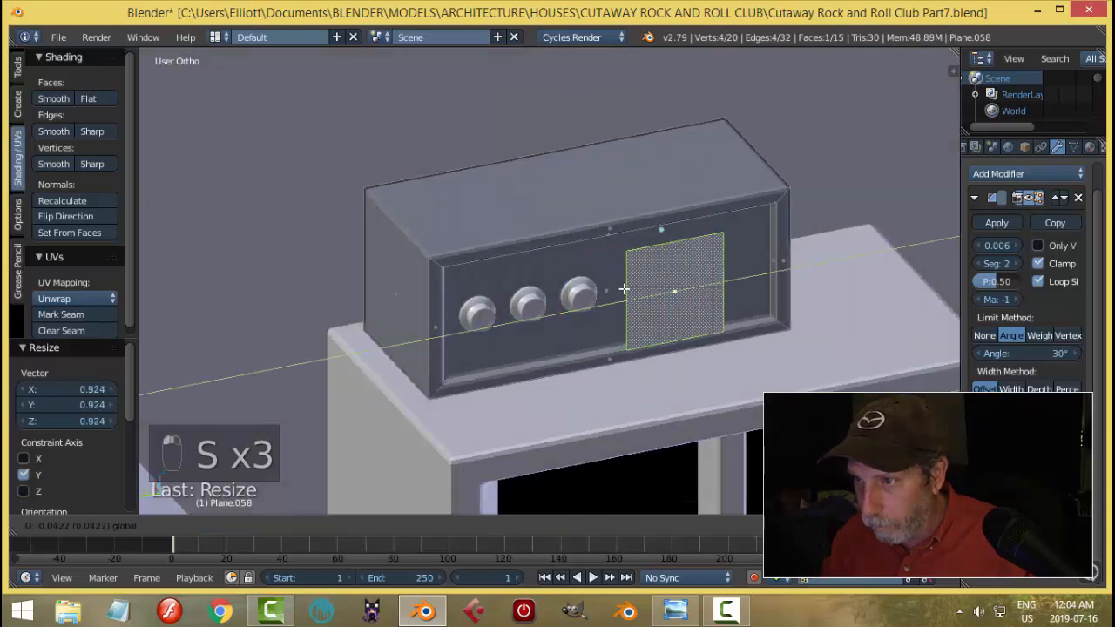
pyautogui.click(725, 326)
# Extrude the small duplicated face beside the third knob and move the extruded face -0.004 along X.
pyautogui.moveTo(725, 326); pyautogui.dragTo(724, 370, button='middle')
pyautogui.press('e')
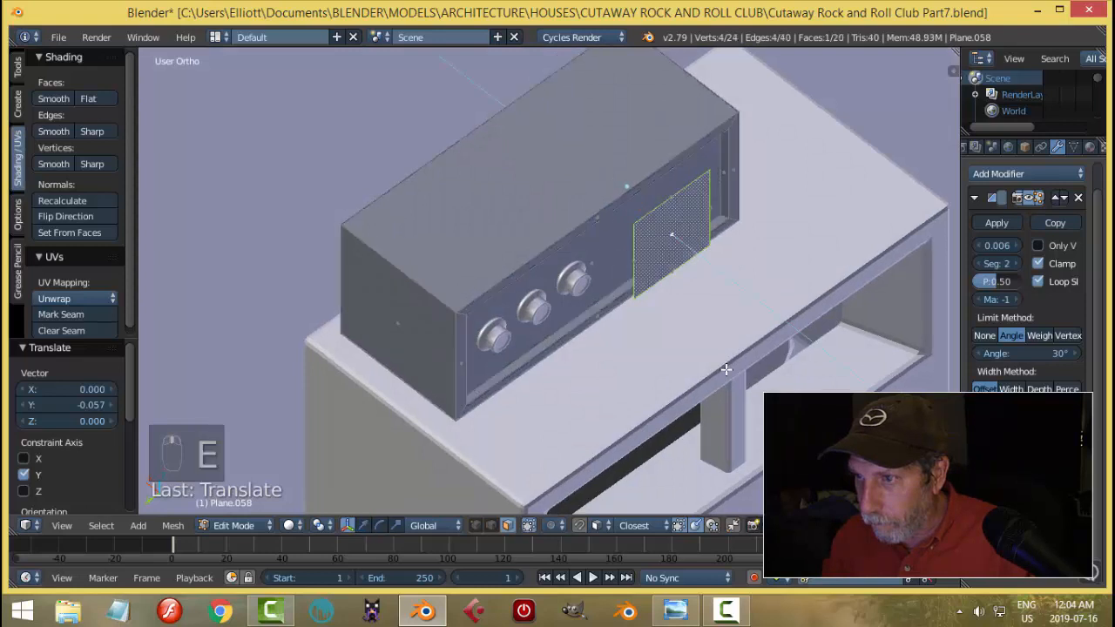
pyautogui.click(724, 373)
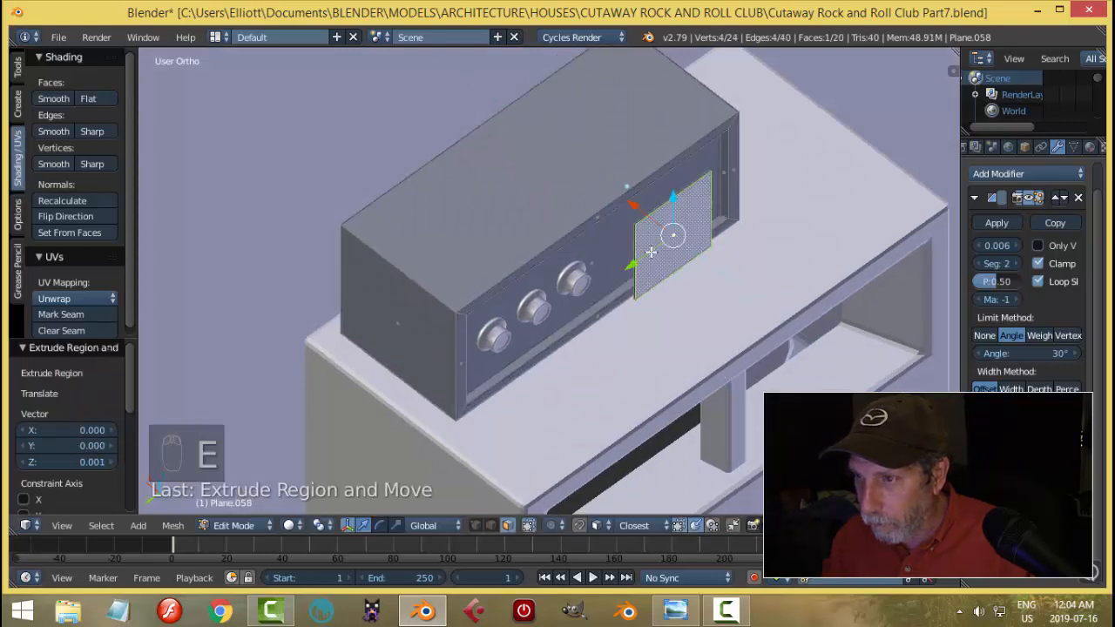
pyautogui.press('e')
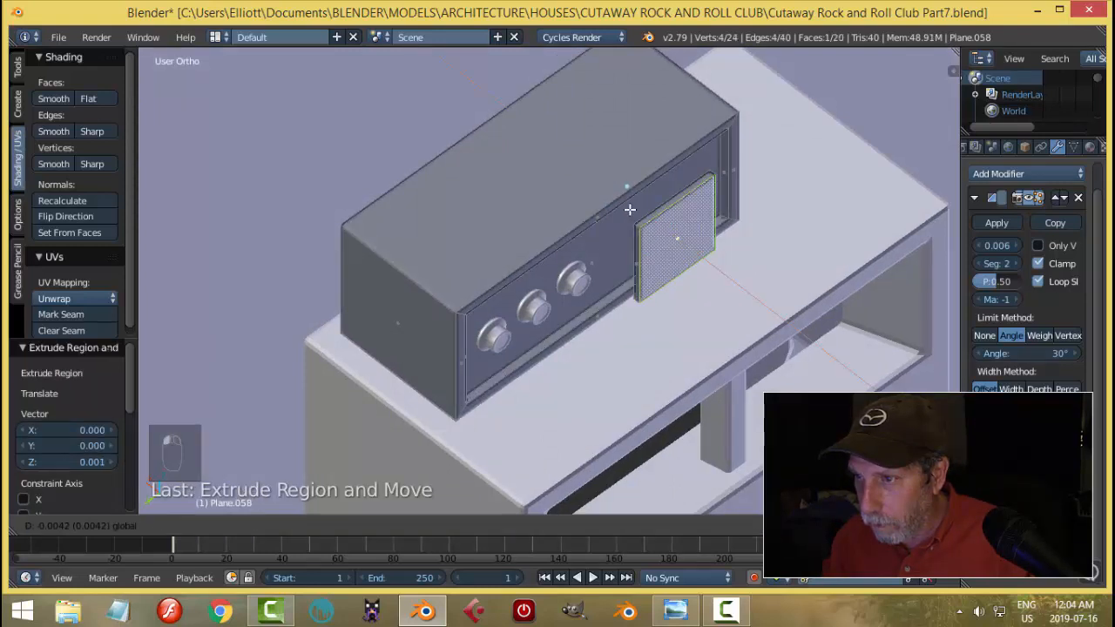
pyautogui.click(630, 209)
# Delete the small panel's extruded front face and rotate the remaining linked box 180° about Y.
pyautogui.scroll(3, 630, 209)
pyautogui.press('x')
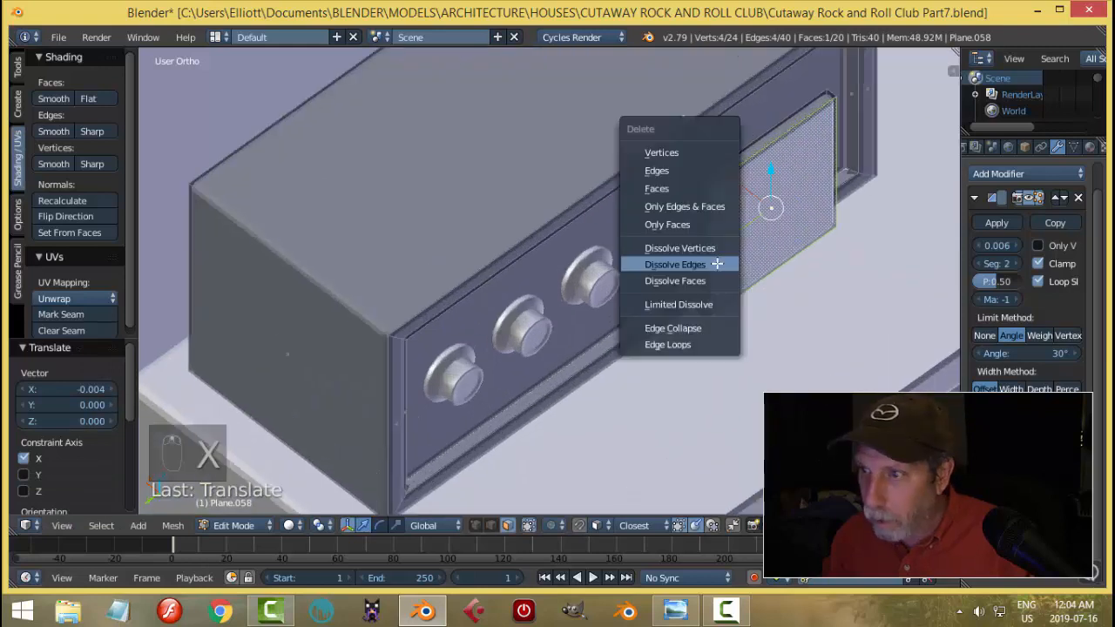
pyautogui.click(688, 188)
pyautogui.rightClick(744, 182)
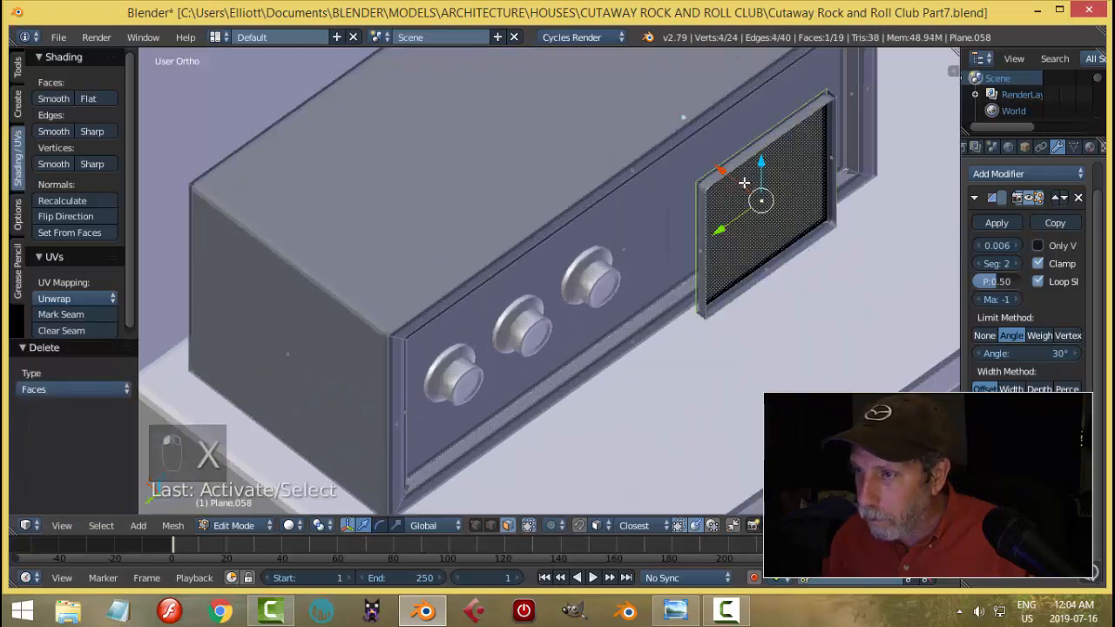
pyautogui.hotkey('ctrl', 'l')
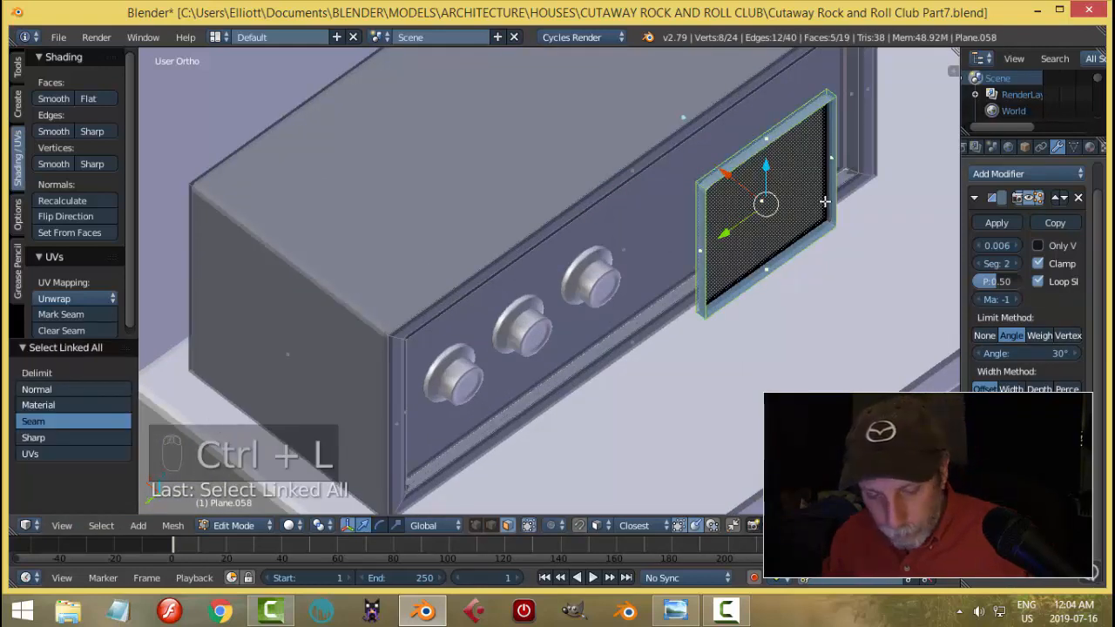
pyautogui.write('ry180')
pyautogui.press('Return')
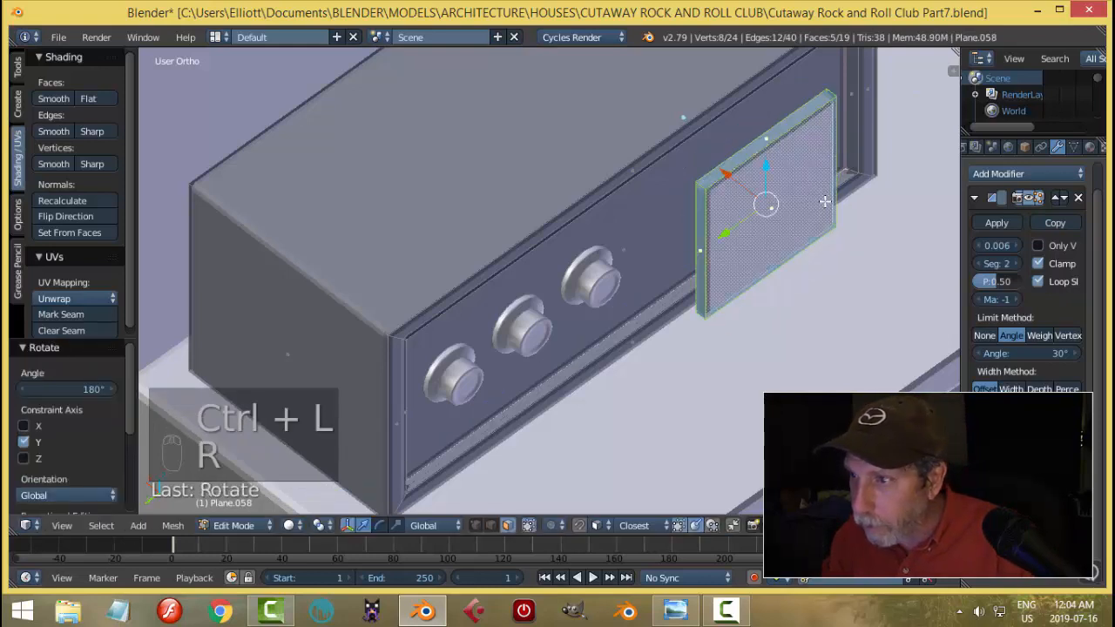
# Move the small box along X back against the recessed front panel and slide it along Y toward the third knob.
pyautogui.press('g')
pyautogui.press('x')
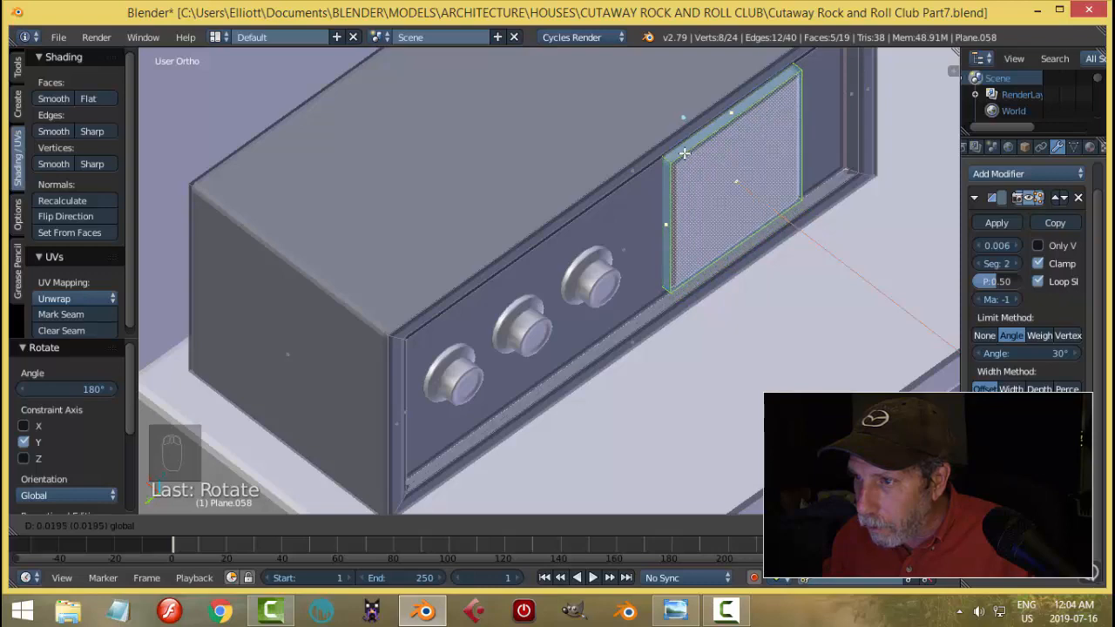
pyautogui.click(694, 167)
pyautogui.moveTo(690, 207); pyautogui.dragTo(666, 218)
pyautogui.scroll(-3, 824, 261)
pyautogui.press('a')
# Separate the small panel from the amplifier head into its own object and open that object in Edit Mode.
pyautogui.moveTo(798, 284); pyautogui.dragTo(707, 317, button='middle')
pyautogui.rightClick(706, 316)
pyautogui.hotkey('ctrl', 'l')
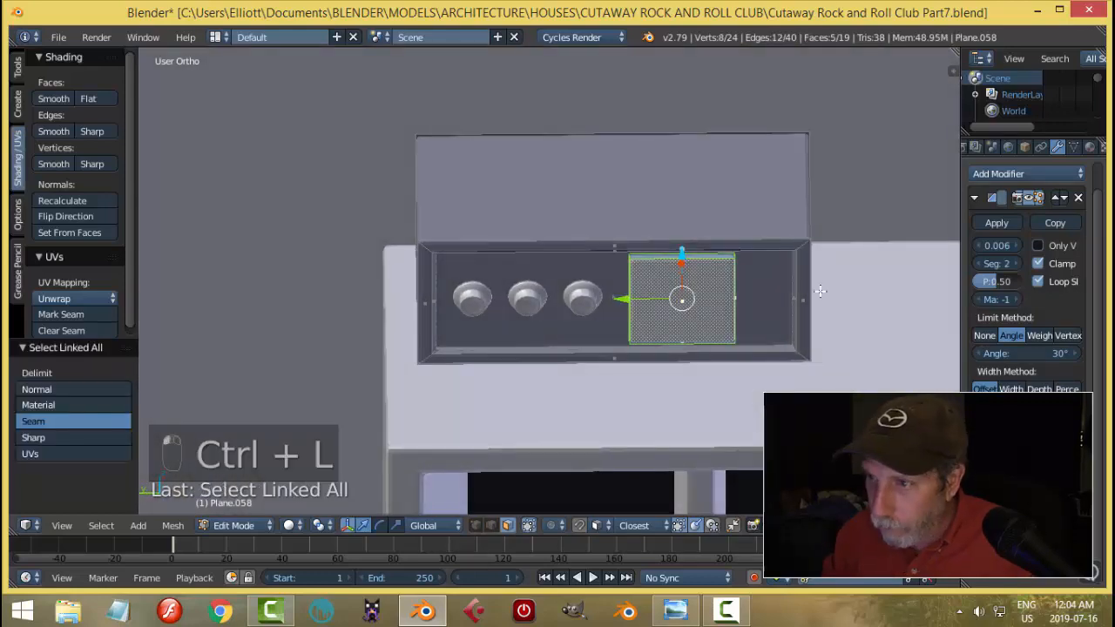
pyautogui.press('p')
pyautogui.click(820, 291)
pyautogui.press('Tab')
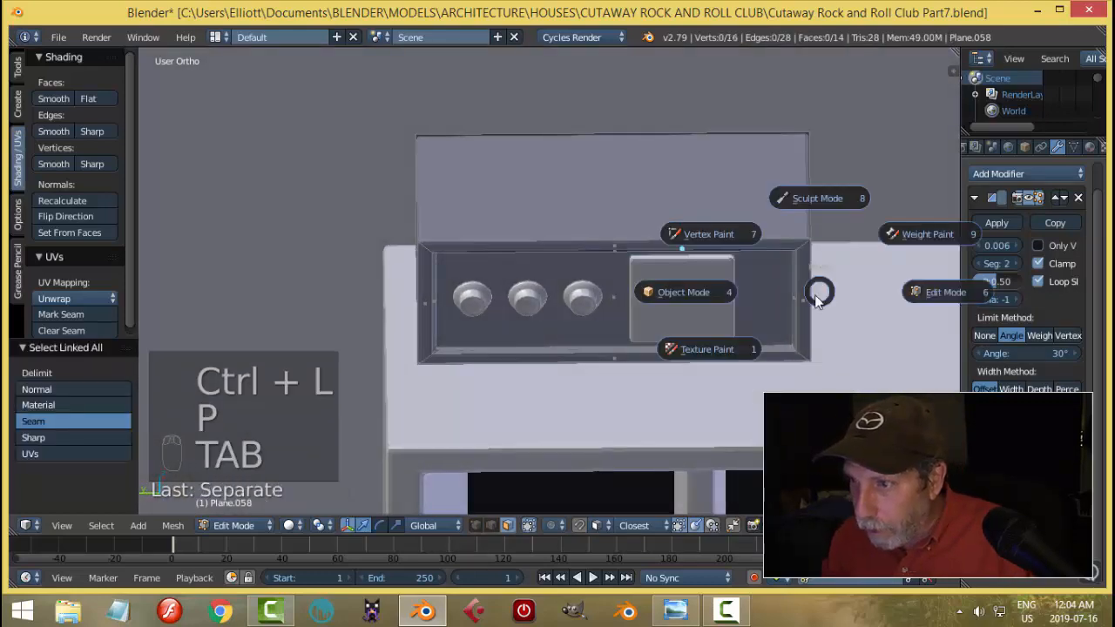
pyautogui.click(705, 299)
pyautogui.rightClick(706, 307)
pyautogui.press('Tab')
pyautogui.click(782, 300)
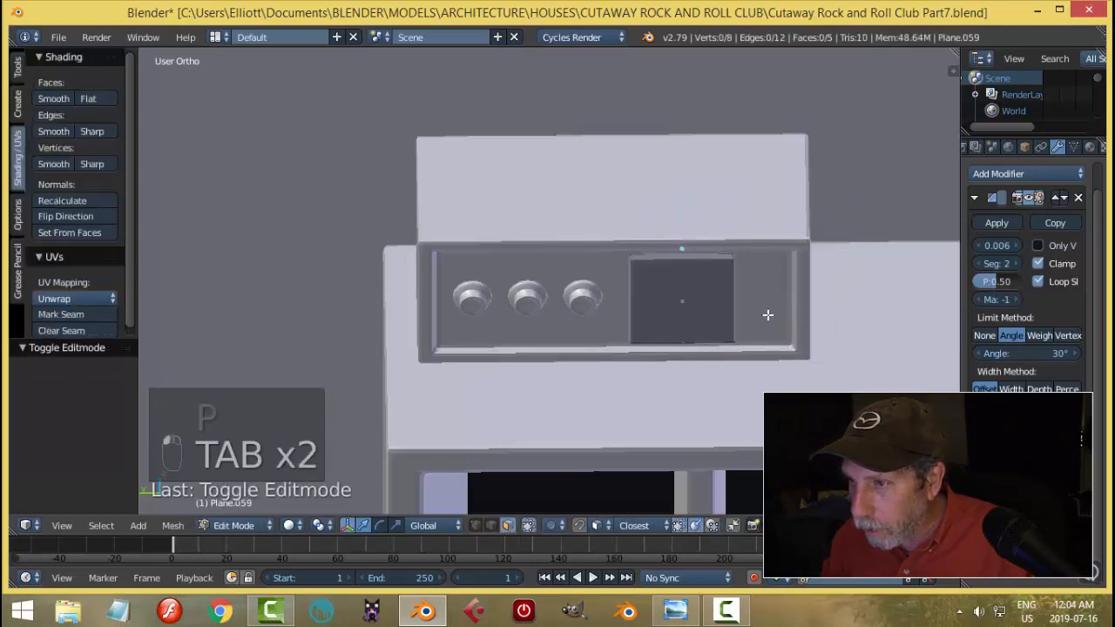
# Add 3 evenly spaced vertical loop cuts across the small panel.
pyautogui.moveTo(767, 314); pyautogui.dragTo(743, 302, button='middle')
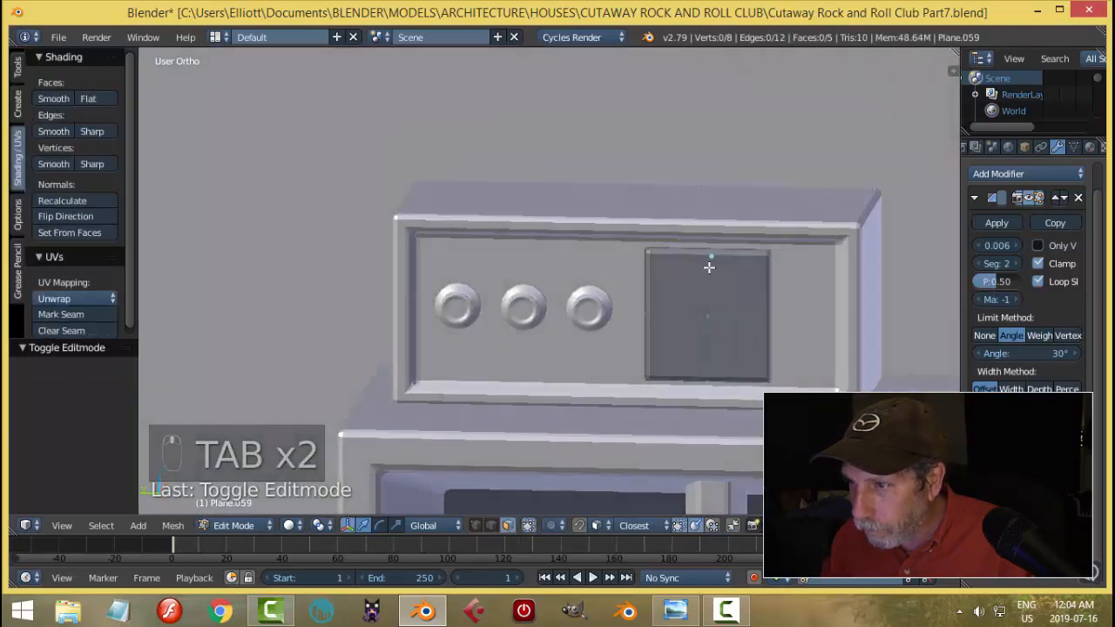
pyautogui.hotkey('ctrl', 'r')
pyautogui.scroll(1, 709, 267)
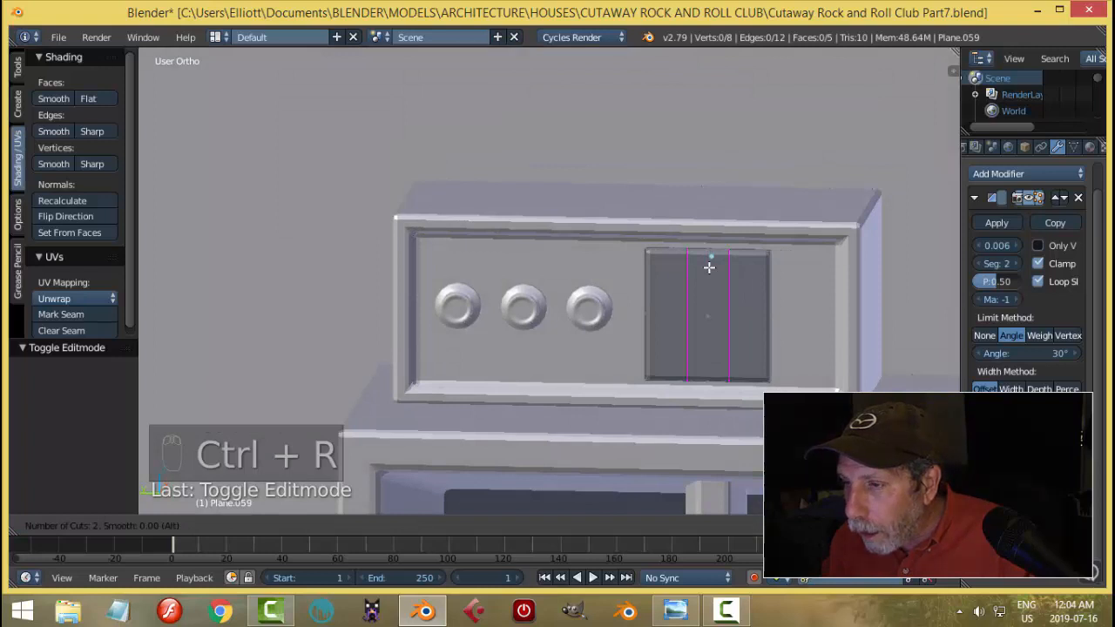
pyautogui.click(709, 267)
pyautogui.rightClick(709, 268)
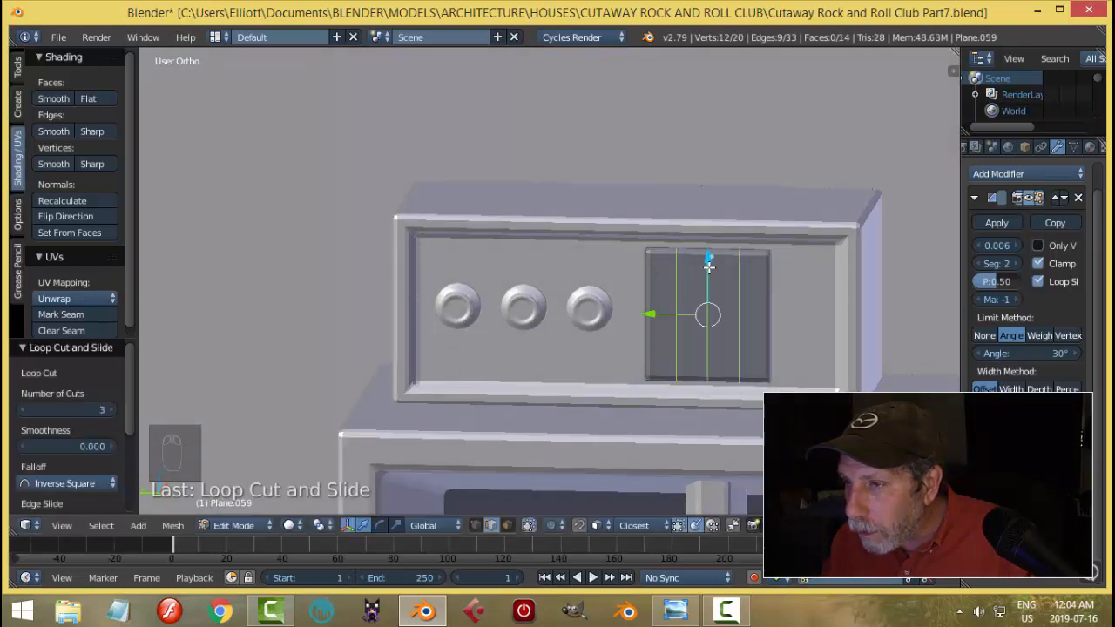
# Add 2 horizontal loop cuts to the small panel and scale them apart along Z, close to its upper and lower edges.
pyautogui.hotkey('ctrl', 'r')
pyautogui.scroll(-1, 737, 303)
pyautogui.click(737, 302)
pyautogui.rightClick(736, 302)
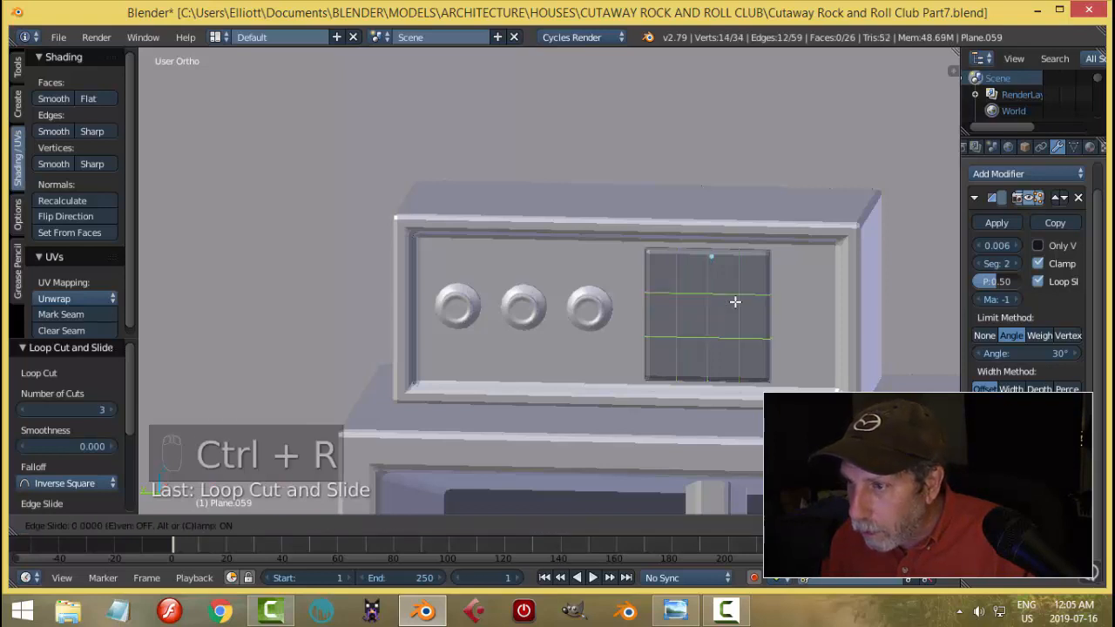
pyautogui.press('s')
pyautogui.press('z')
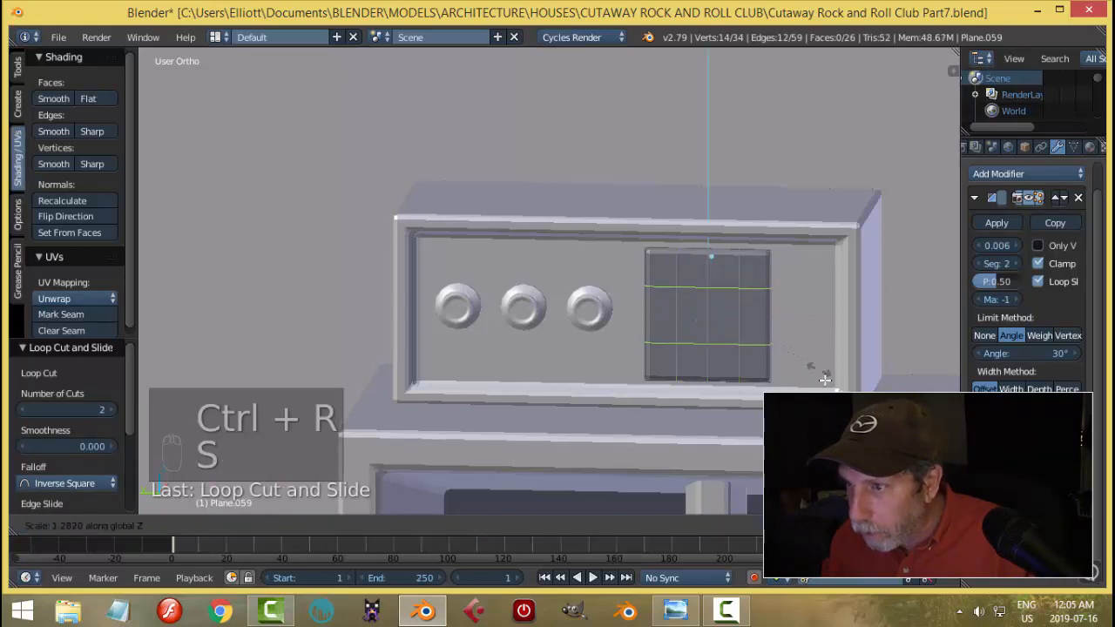
pyautogui.click(694, 299)
pyautogui.press('a')
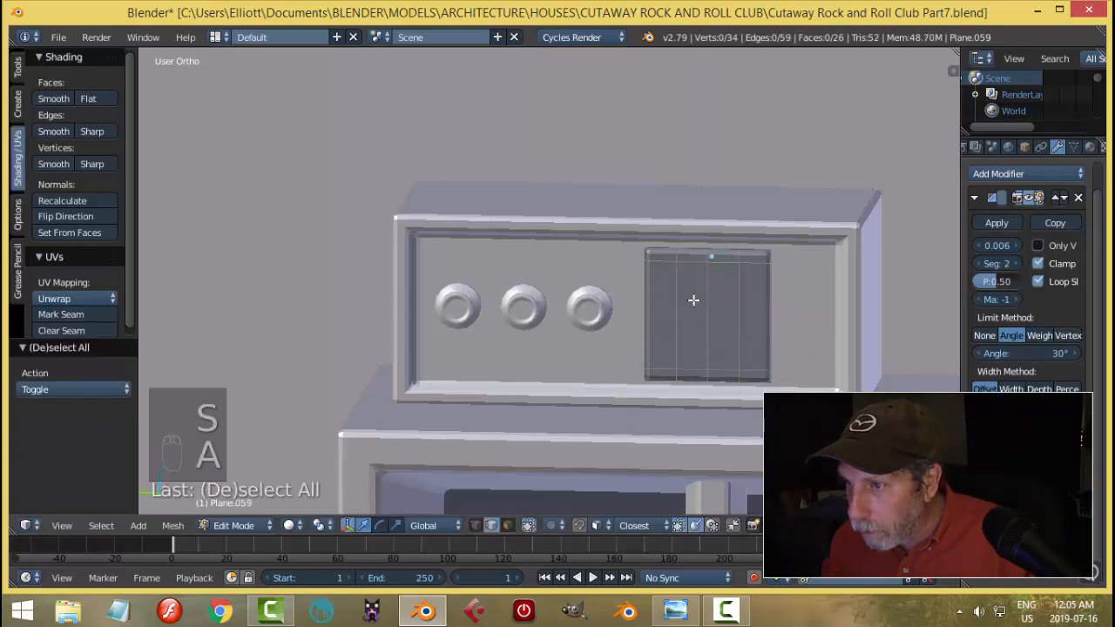
pyautogui.rightClick(683, 288)
pyautogui.keyDown('shift'); pyautogui.rightClick(707, 284); pyautogui.keyUp('shift')
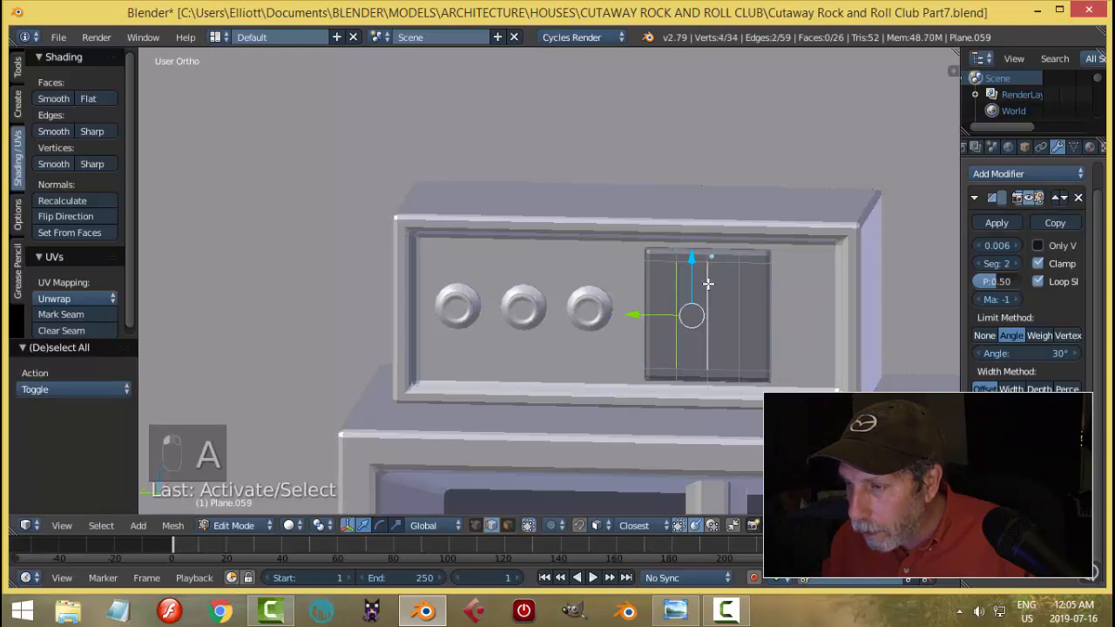
pyautogui.press('a')
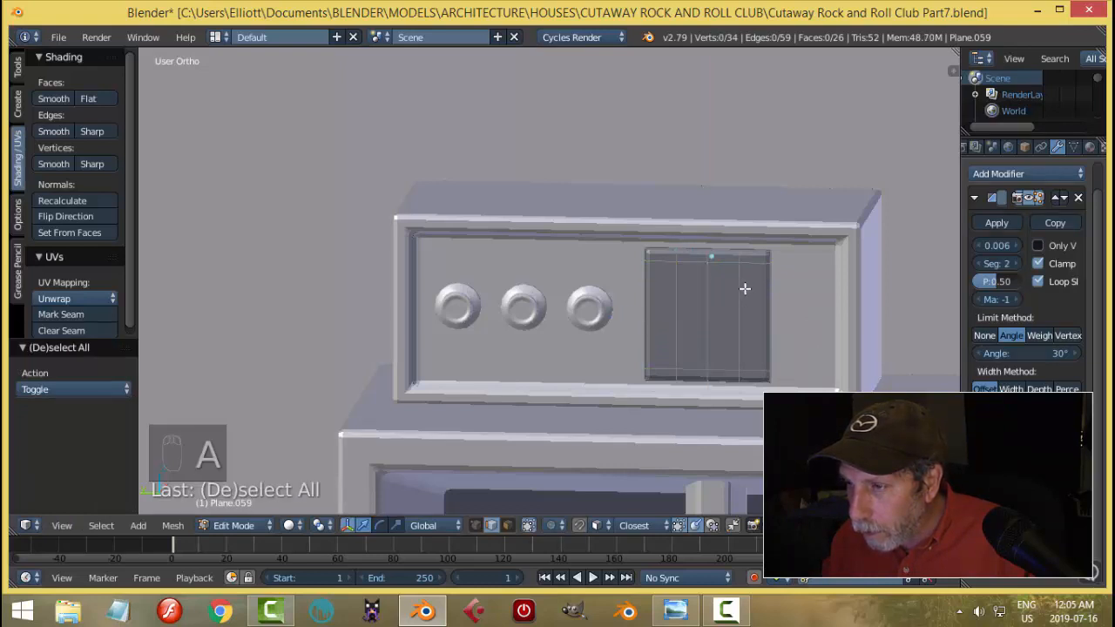
# Bevel the small panel's three vertical edge loops by 0.000593 with 1 segment, making narrow strips.
pyautogui.keyDown('alt'); pyautogui.rightClick(741, 287); pyautogui.keyUp('alt')
pyautogui.keyDown('alt'); pyautogui.keyDown('shift'); pyautogui.rightClick(705, 279); pyautogui.keyUp('shift'); pyautogui.keyUp('alt')
pyautogui.keyDown('alt'); pyautogui.keyDown('shift'); pyautogui.rightClick(677, 281); pyautogui.keyUp('shift'); pyautogui.keyUp('alt')
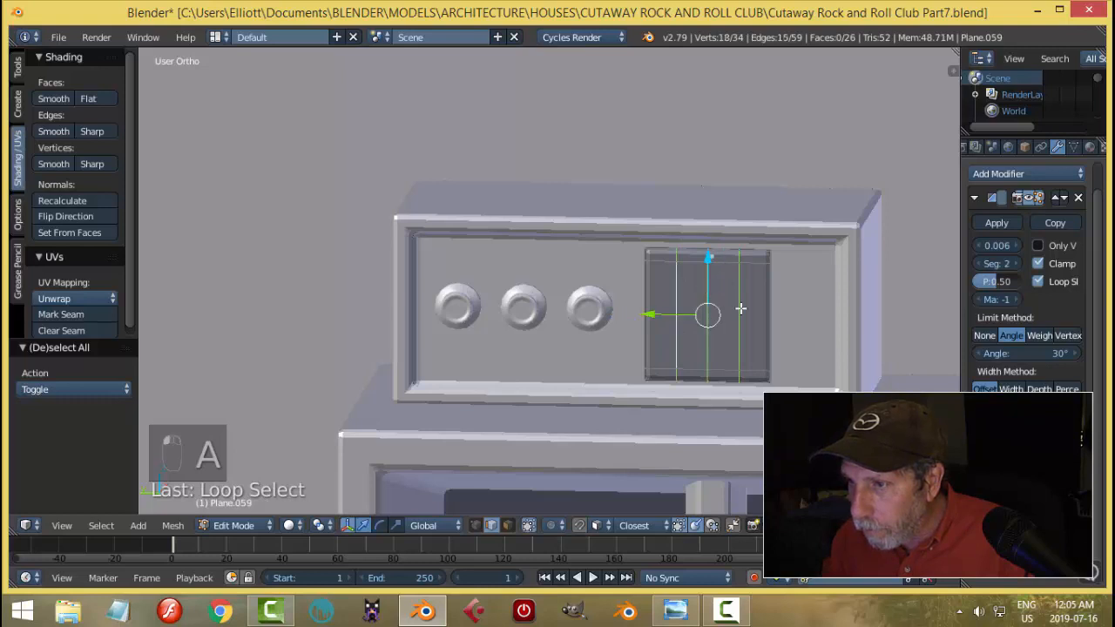
pyautogui.hotkey('ctrl', 'b')
pyautogui.click(746, 313)
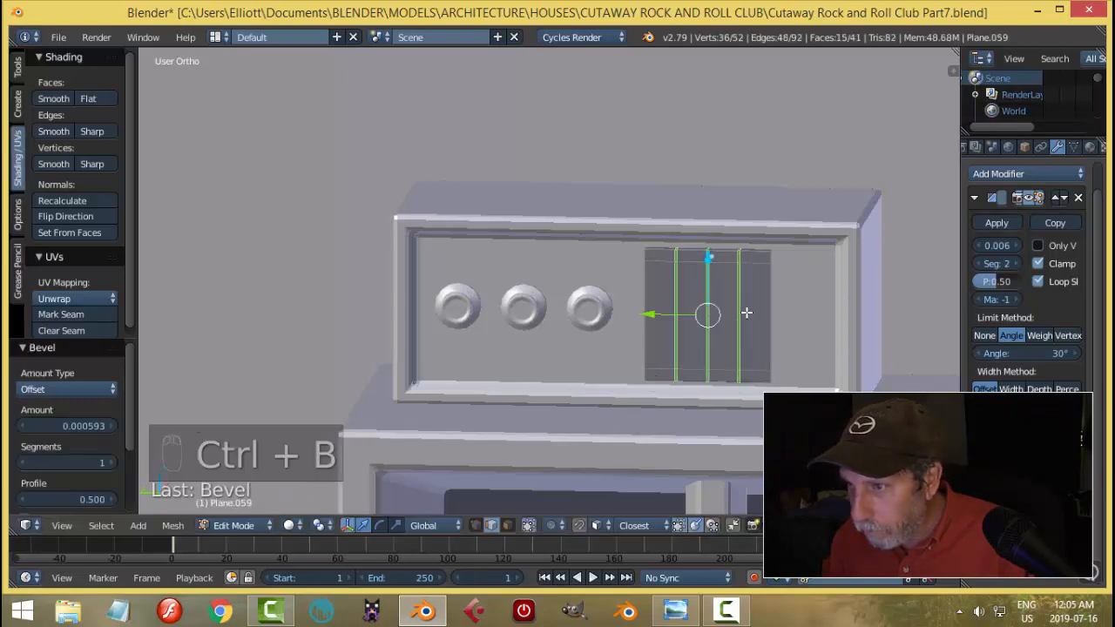
# Select the three long narrow strip faces on the small panel and extrude them inward by -0.003 as vertical grooves.
pyautogui.scroll(2, 730, 340)
pyautogui.press('a')
pyautogui.hotkey('ctrl', 'Tab')
pyautogui.click(697, 319)
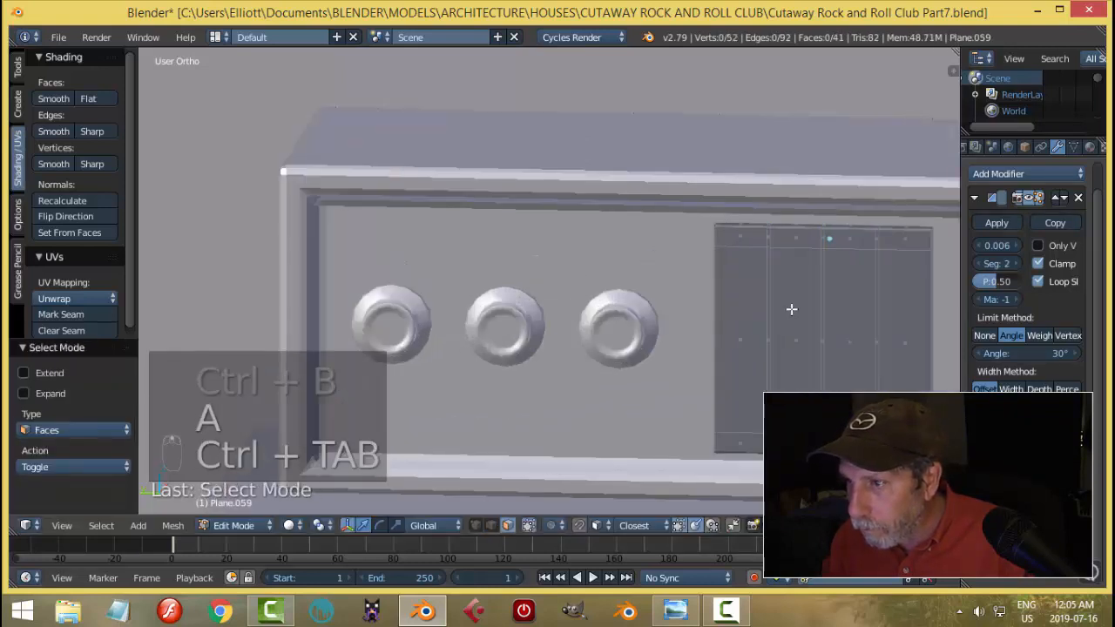
pyautogui.keyDown('shift'); pyautogui.moveTo(791, 311); pyautogui.dragTo(722, 375, button='middle'); pyautogui.keyUp('shift')
pyautogui.scroll(3, 720, 347)
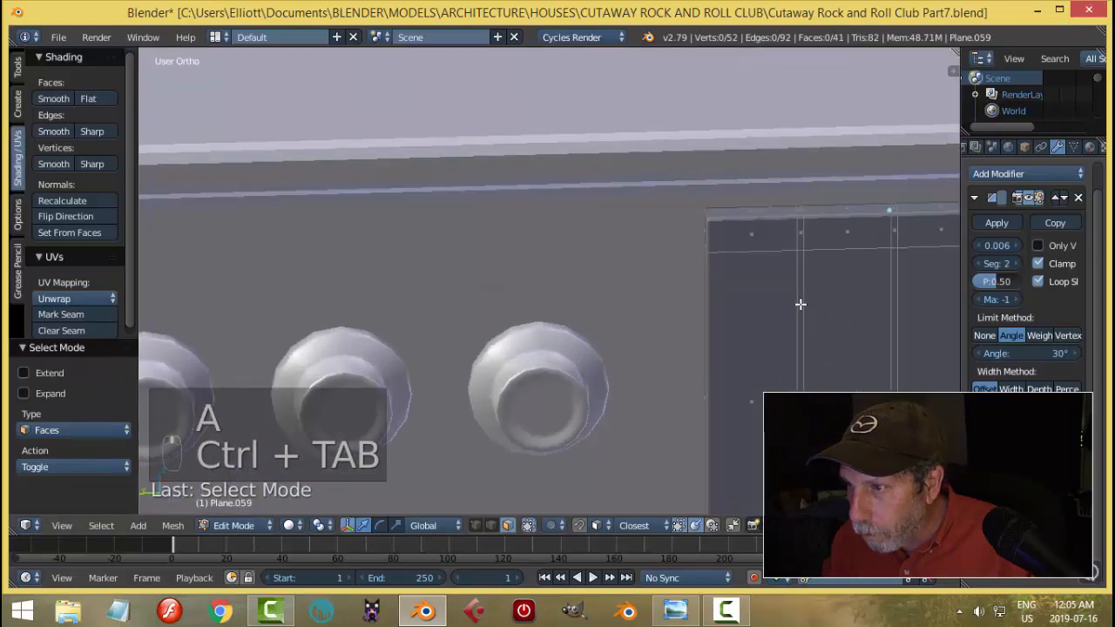
pyautogui.rightClick(800, 304)
pyautogui.keyDown('shift'); pyautogui.rightClick(897, 298); pyautogui.keyUp('shift')
pyautogui.keyDown('shift'); pyautogui.moveTo(891, 344); pyautogui.dragTo(736, 365, button='middle'); pyautogui.keyUp('shift')
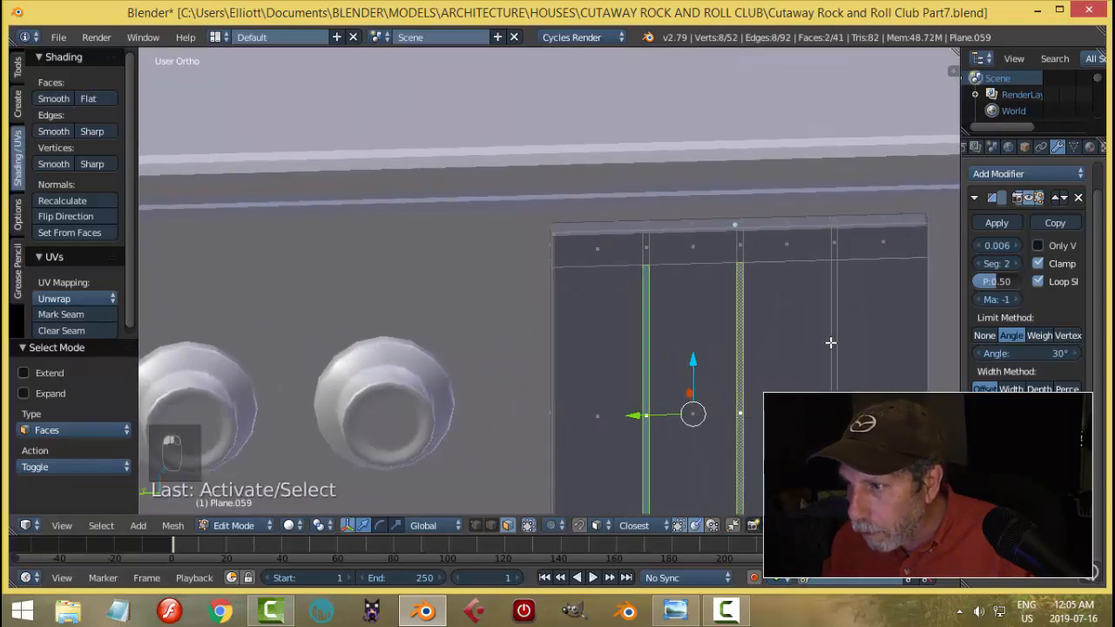
pyautogui.keyDown('shift'); pyautogui.rightClick(831, 343); pyautogui.keyUp('shift')
pyautogui.moveTo(809, 384); pyautogui.dragTo(766, 394, button='middle')
pyautogui.press('e')
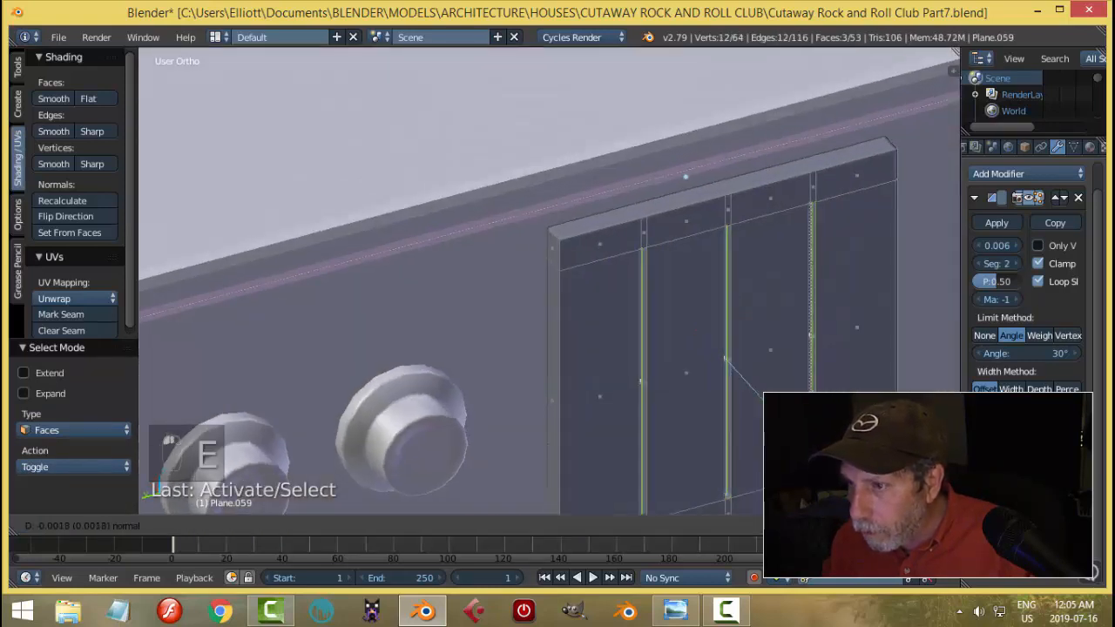
pyautogui.click(781, 421)
pyautogui.moveTo(858, 413); pyautogui.dragTo(787, 365, button='middle')
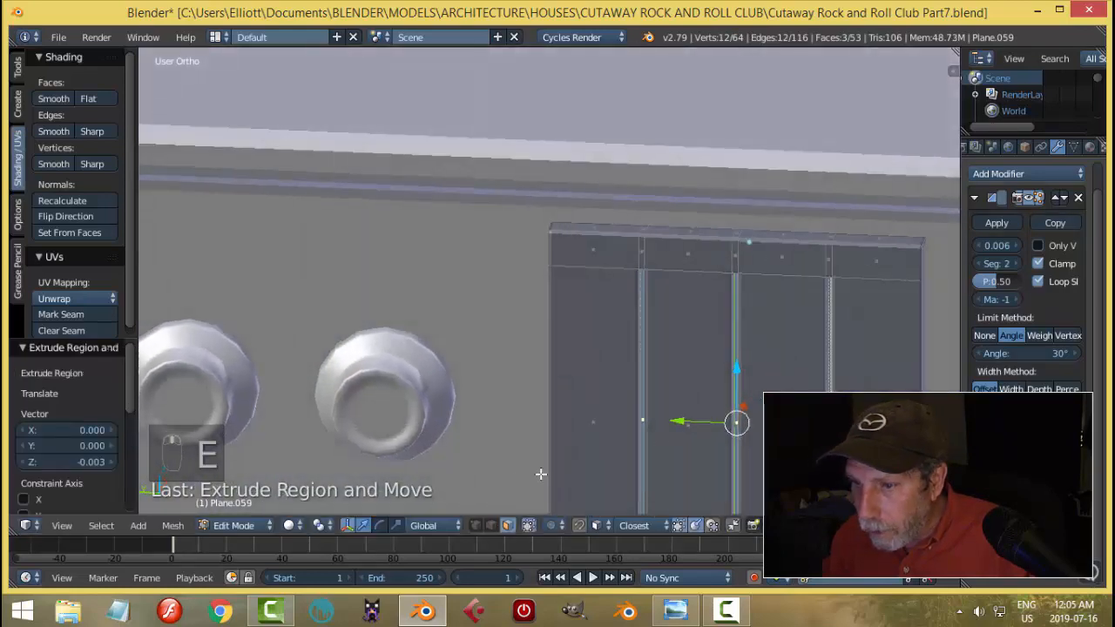
# Scale the three groove faces 0.676 along Y about their Individual Origins, restore the Median Point pivot and return to Object Mode.
pyautogui.click(319, 525)
pyautogui.click(374, 468)
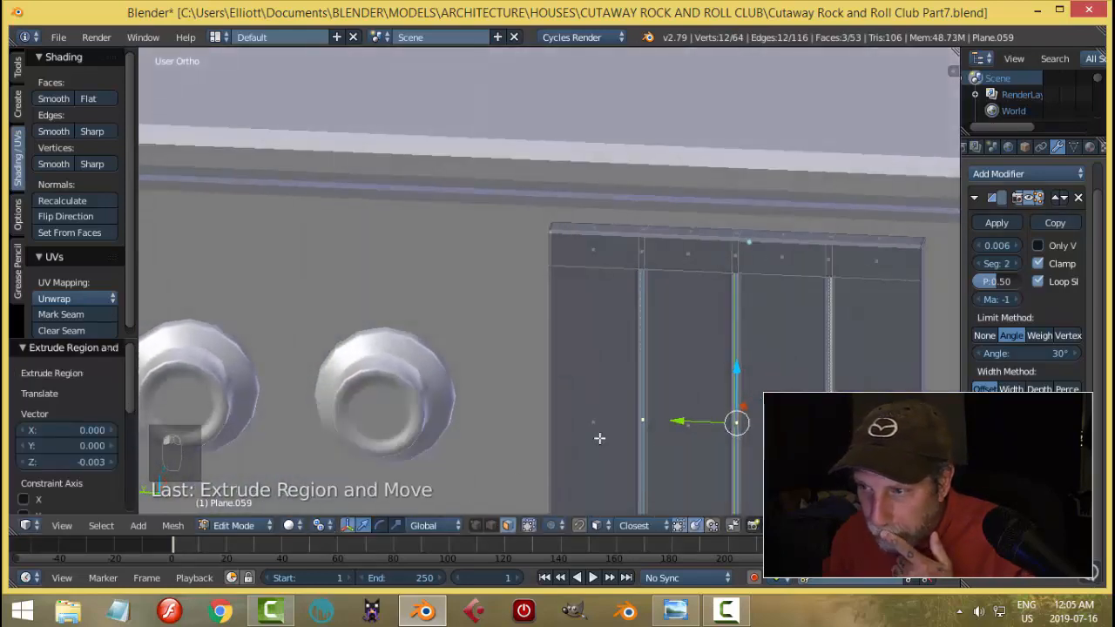
pyautogui.press('s')
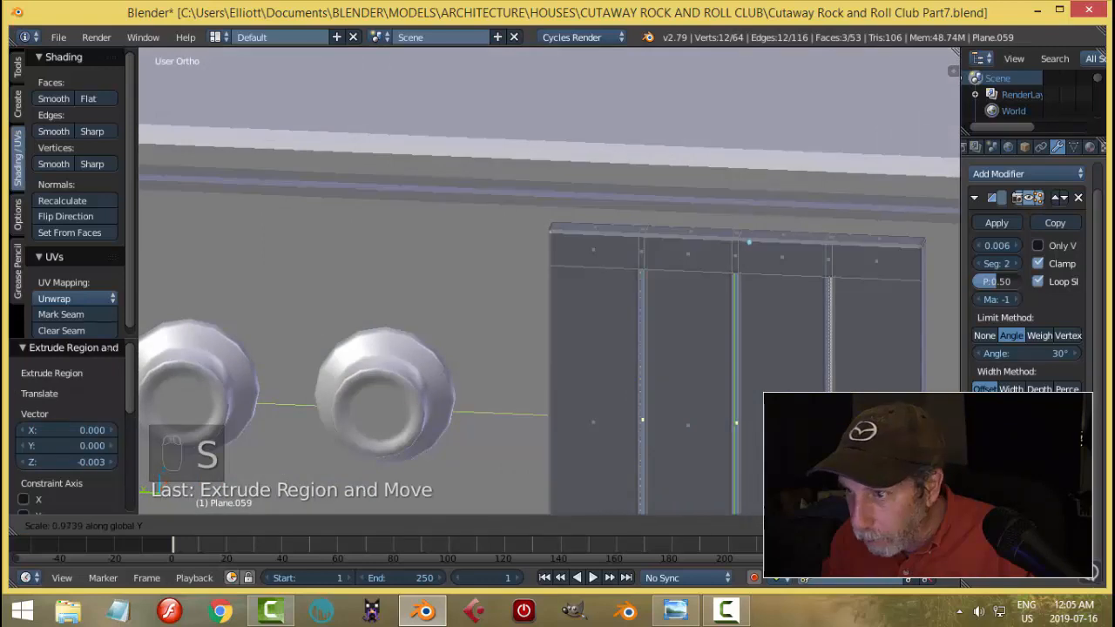
pyautogui.click(824, 436)
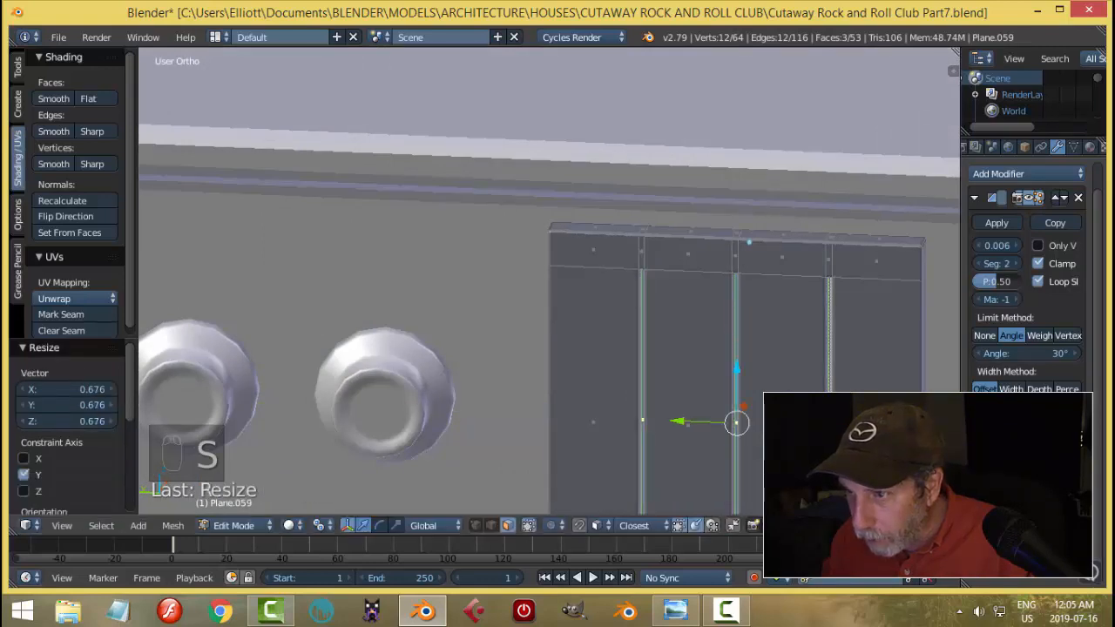
pyautogui.click(319, 525)
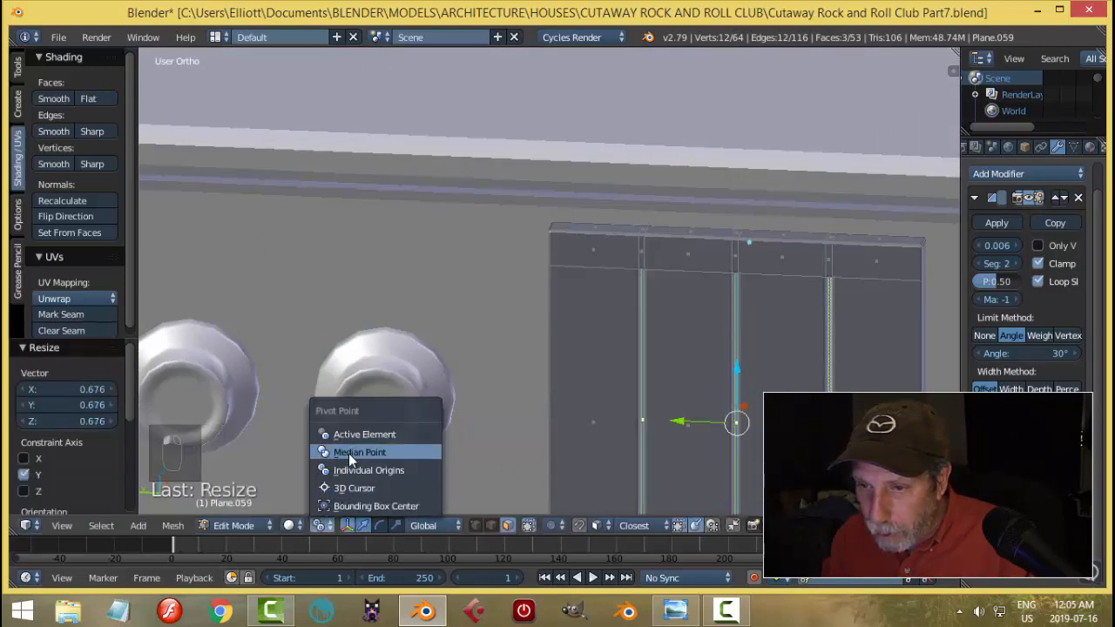
pyautogui.click(353, 451)
pyautogui.press('a')
pyautogui.press('Tab')
pyautogui.scroll(-3, 661, 366)
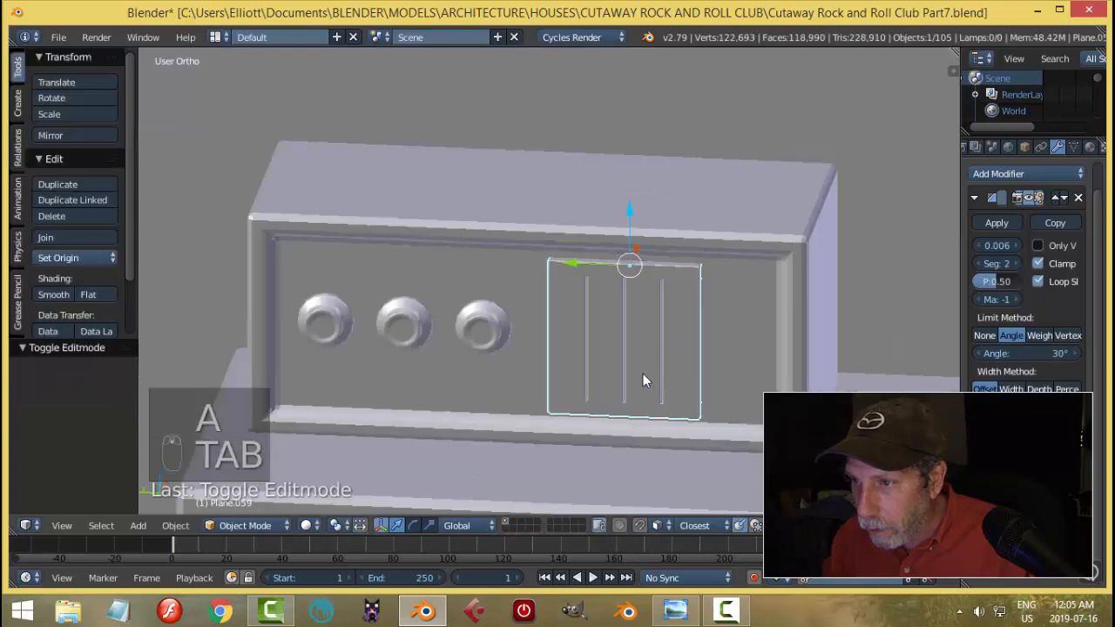
# In Edit Mode, duplicate in place the small panel's tall face nearest the knobs.
pyautogui.press('a')
pyautogui.moveTo(659, 343); pyautogui.dragTo(621, 339, button='middle')
pyautogui.scroll(3, 621, 340)
pyautogui.rightClick(618, 327)
pyautogui.press('Tab')
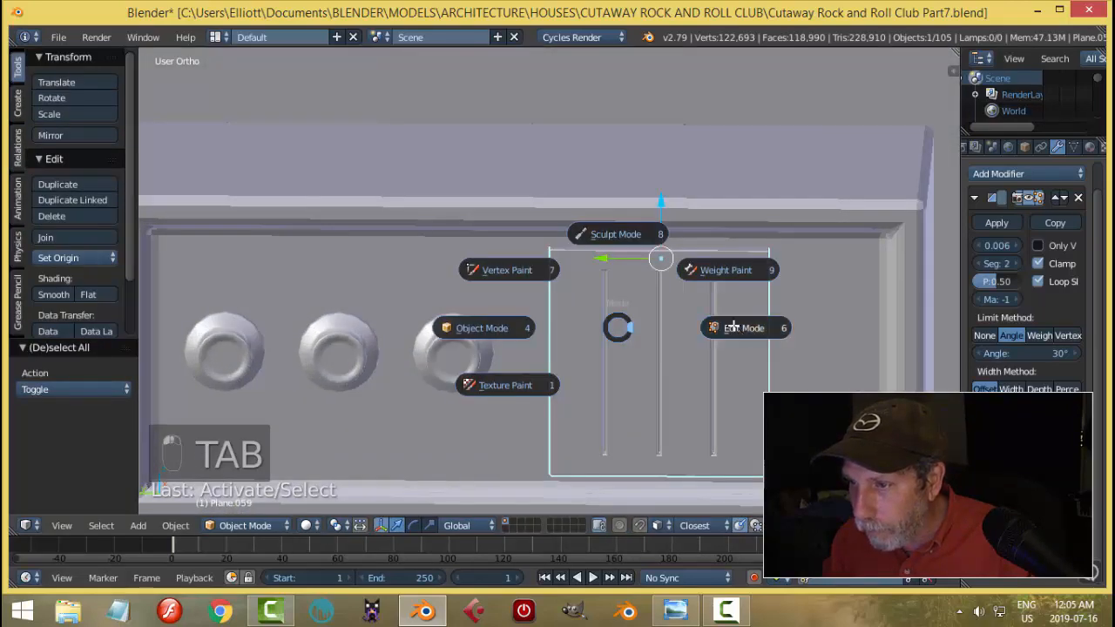
pyautogui.click(732, 325)
pyautogui.scroll(4, 635, 342)
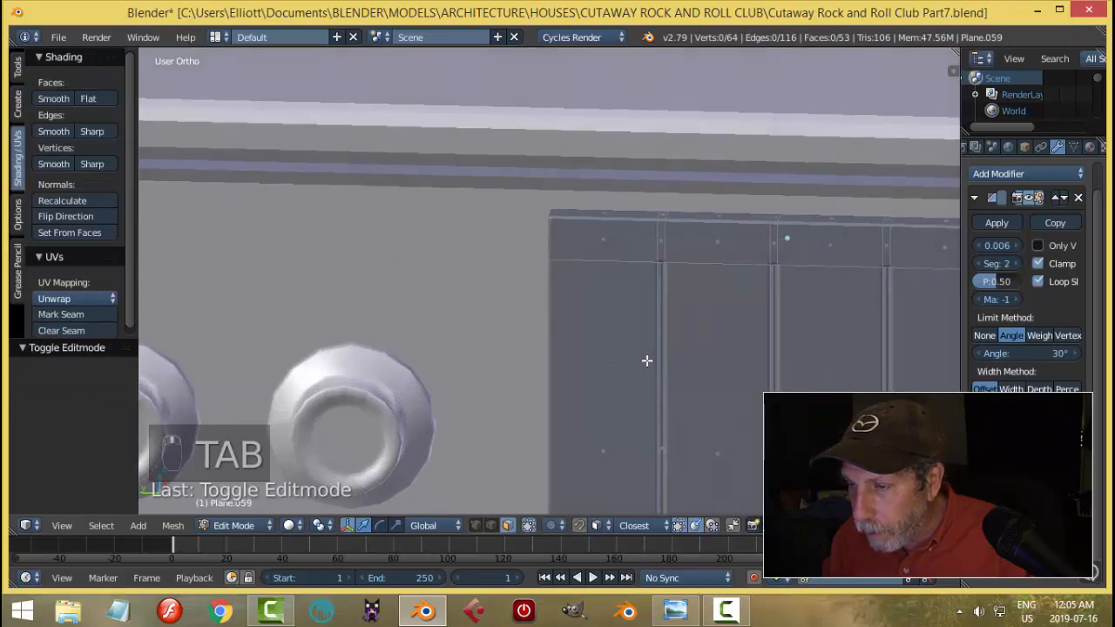
pyautogui.rightClick(647, 360)
pyautogui.scroll(-4, 671, 366)
pyautogui.hotkey('shift', 'd')
pyautogui.rightClick(613, 383)
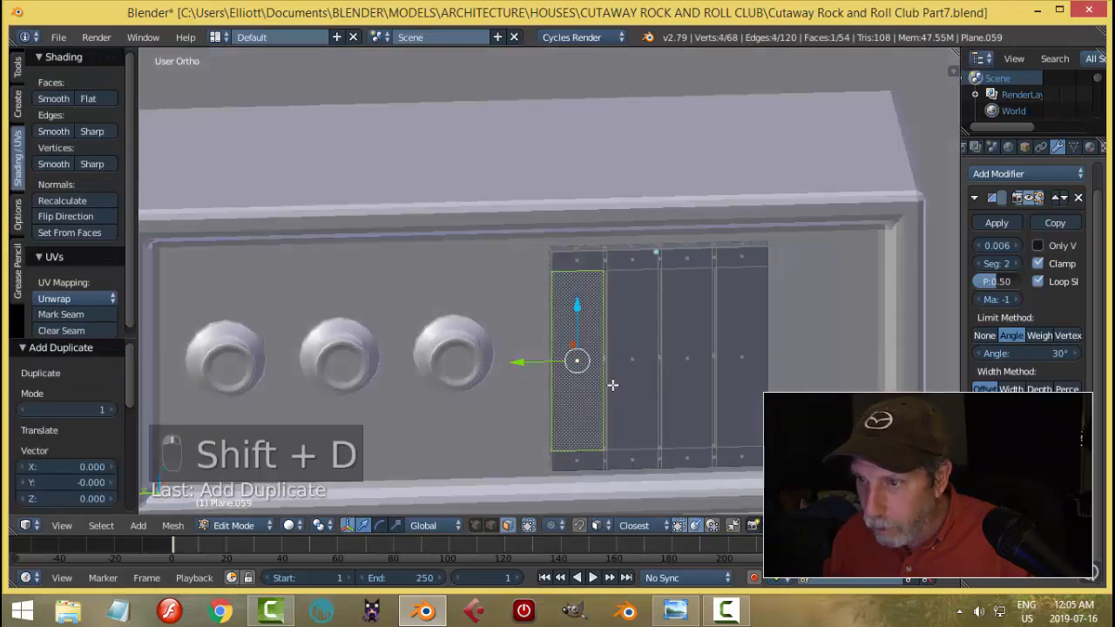
pyautogui.moveTo(613, 383); pyautogui.dragTo(630, 407, button='middle')
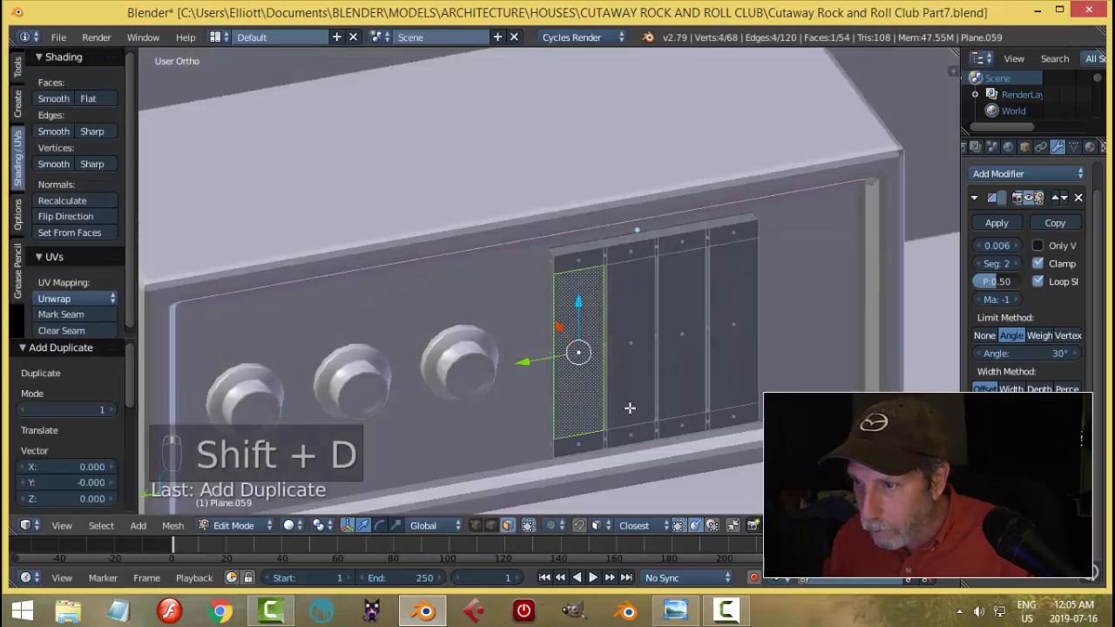
# Move the duplicated face -0.009 along Y over the first groove, scale it 0.793 overall, and flatten it to about 0.19 along Z.
pyautogui.click(562, 374)
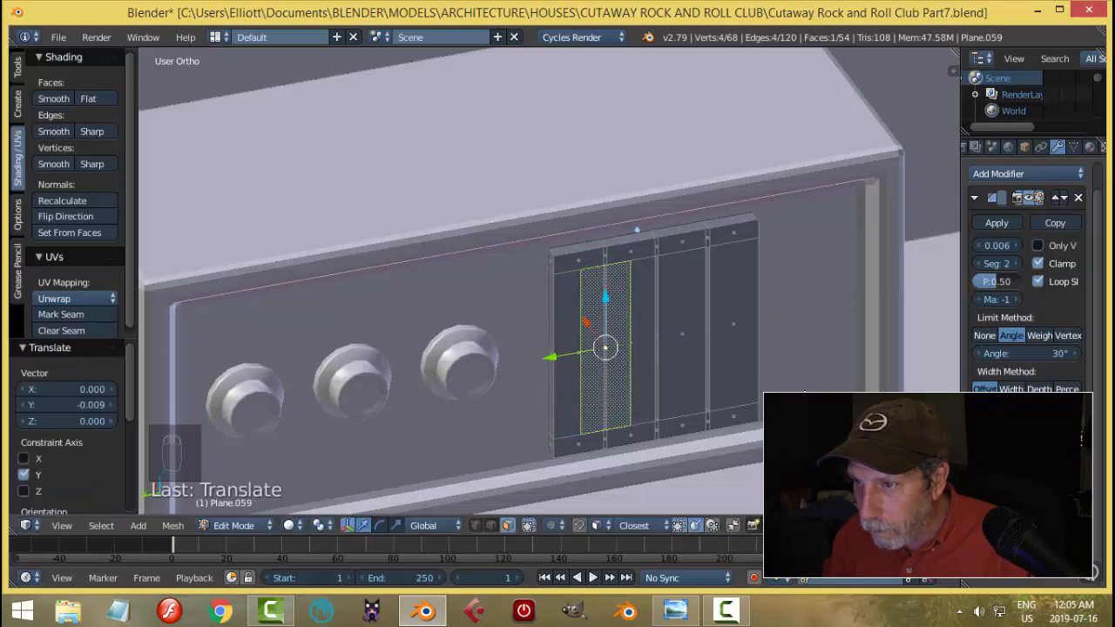
pyautogui.press('s')
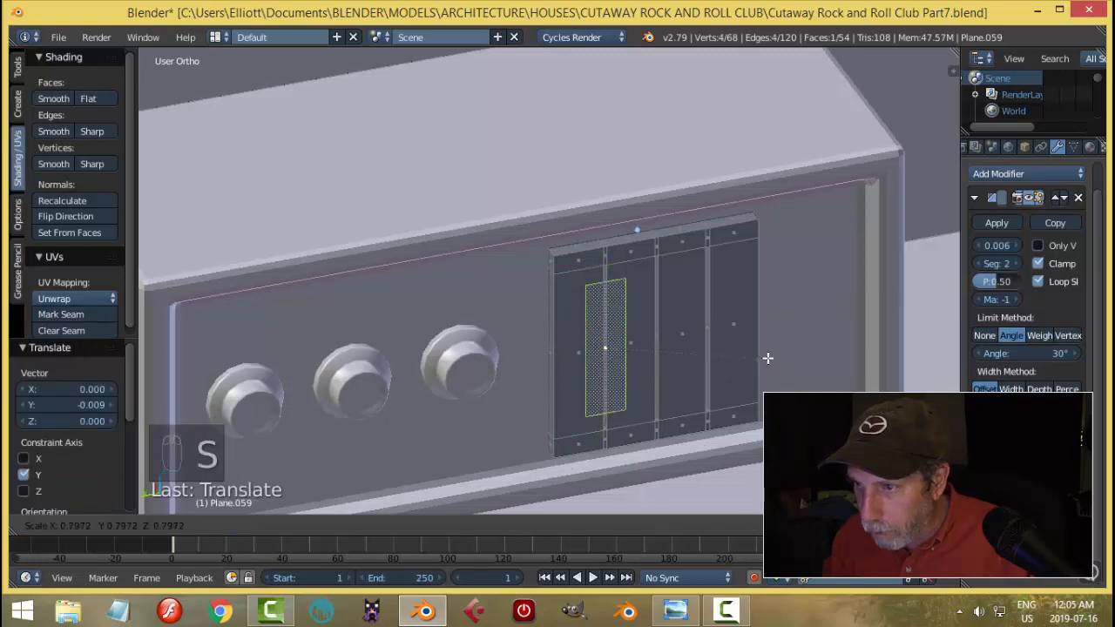
pyautogui.click(771, 363)
pyautogui.moveTo(671, 382)
pyautogui.mouseDown(button='middle')
pyautogui.moveTo(694, 378)
pyautogui.moveTo(678, 391)
pyautogui.mouseUp(button='middle')
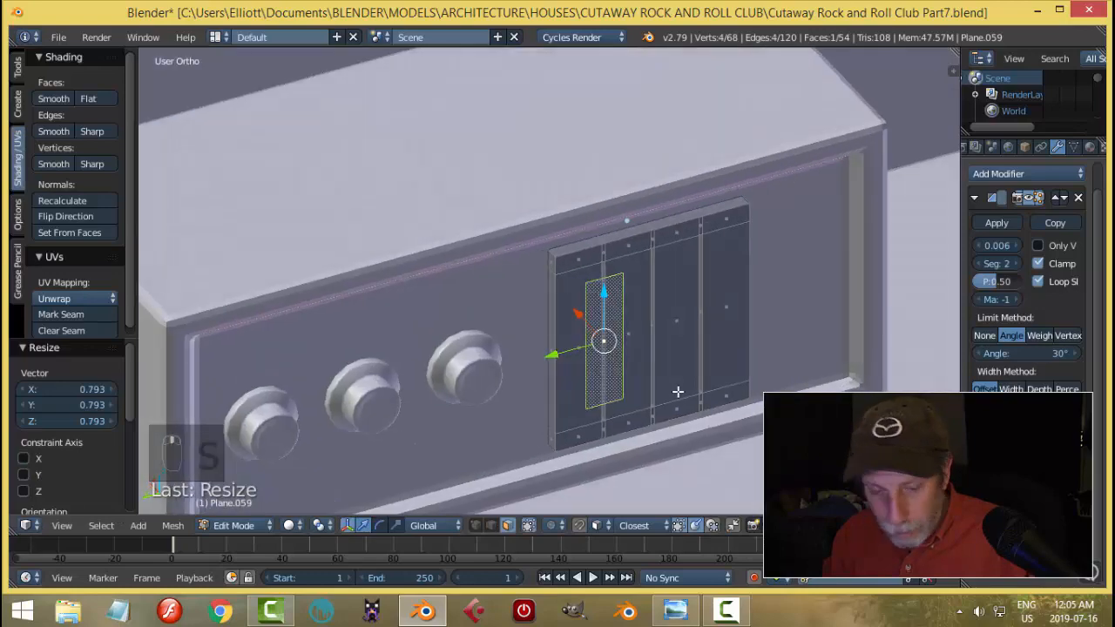
pyautogui.press('s')
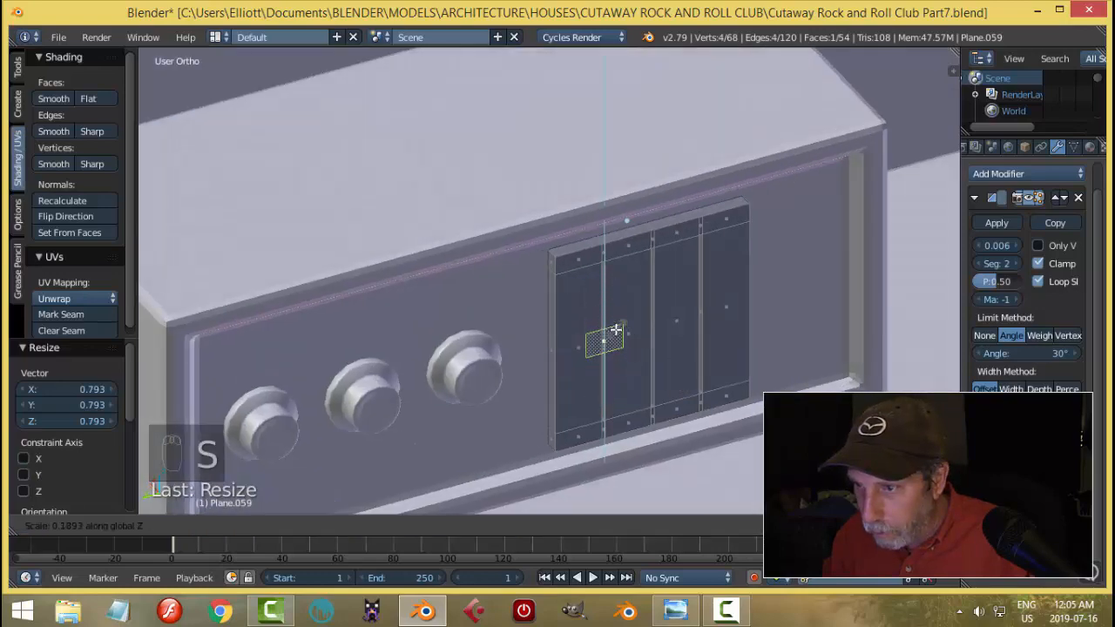
pyautogui.click(616, 327)
pyautogui.moveTo(667, 393); pyautogui.dragTo(667, 335, button='middle')
# Extrude the small face outward into a slider block and taper its front face 0.645 along Z and 0.883 along Y.
pyautogui.press('e')
pyautogui.click(685, 408)
pyautogui.press('s')
pyautogui.click(739, 328)
pyautogui.press('s')
pyautogui.middleClick(809, 366)
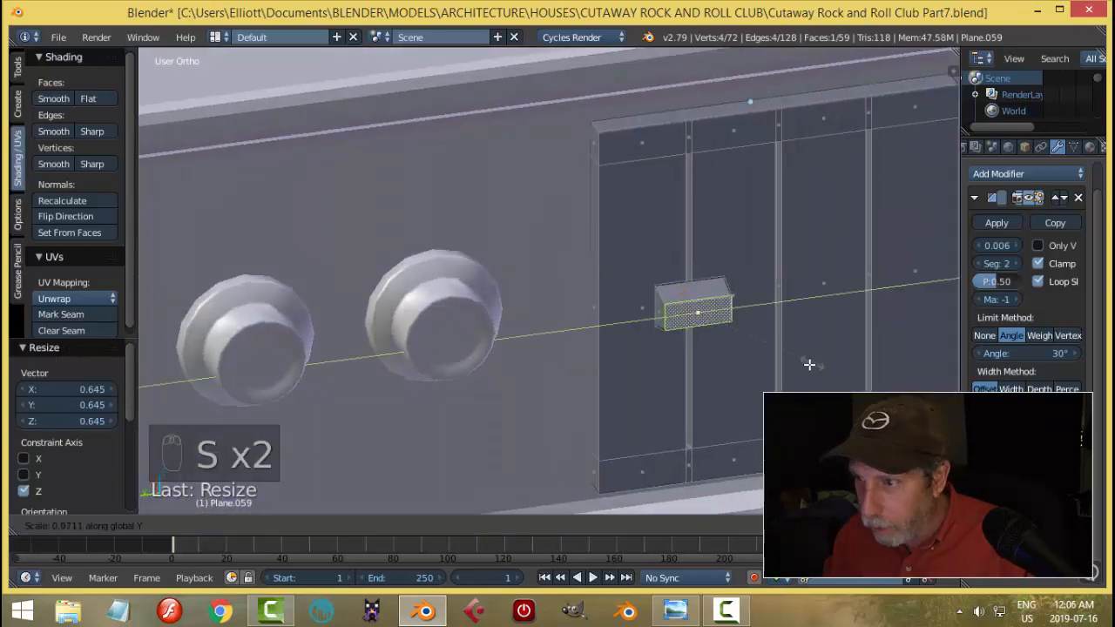
pyautogui.click(800, 366)
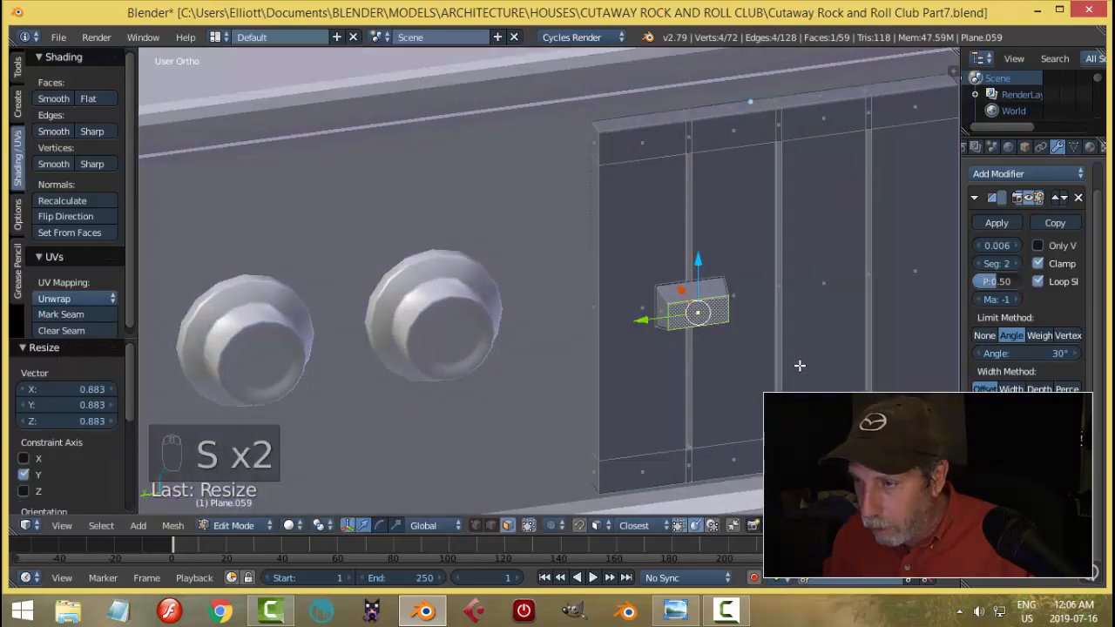
# Separate all linked geometry of the slider block into its own object and select it in Object Mode.
pyautogui.hotkey('ctrl', 'l')
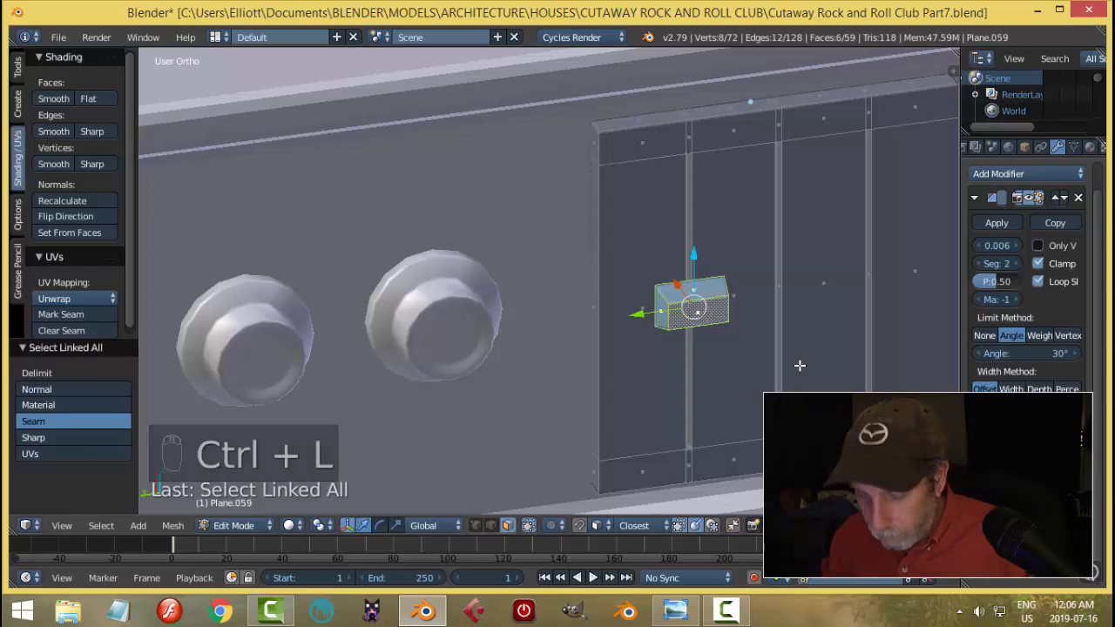
pyautogui.press('p')
pyautogui.press('Tab')
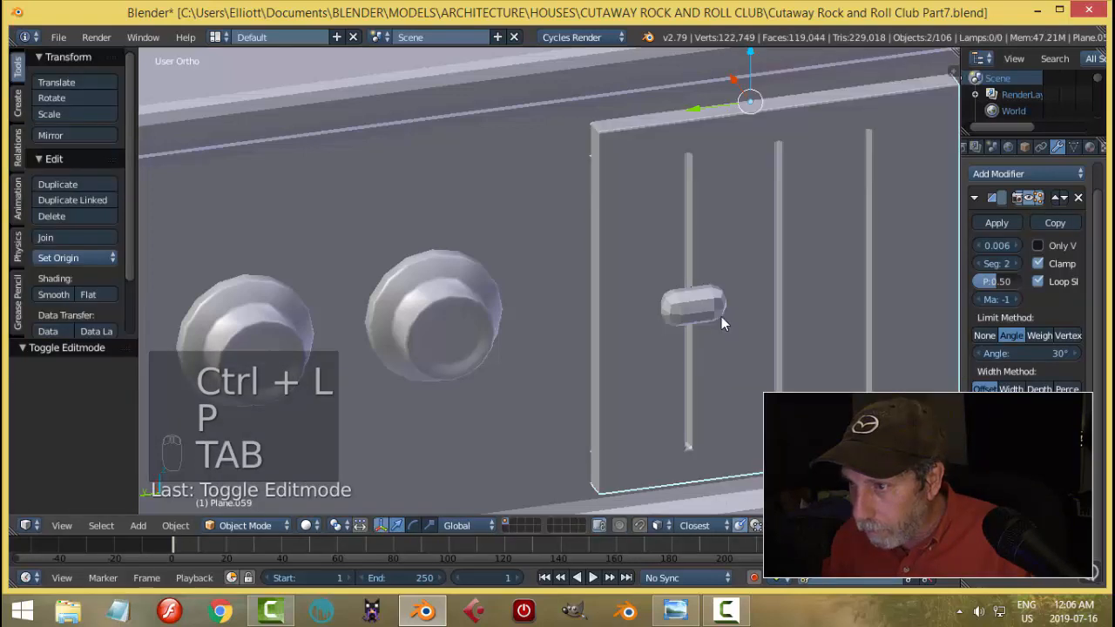
pyautogui.rightClick(721, 316)
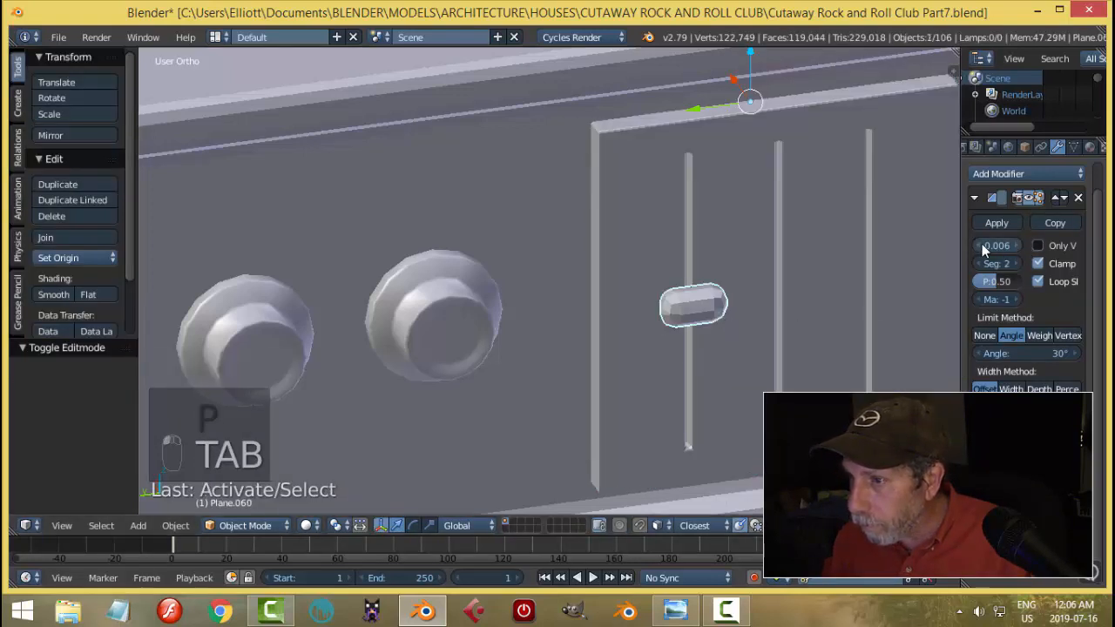
# Set the slider block's Bevel modifier to width 0.001, 2 segments and limit method None.
pyautogui.moveTo(983, 247); pyautogui.dragTo(974, 250)
pyautogui.scroll(-3, 736, 338)
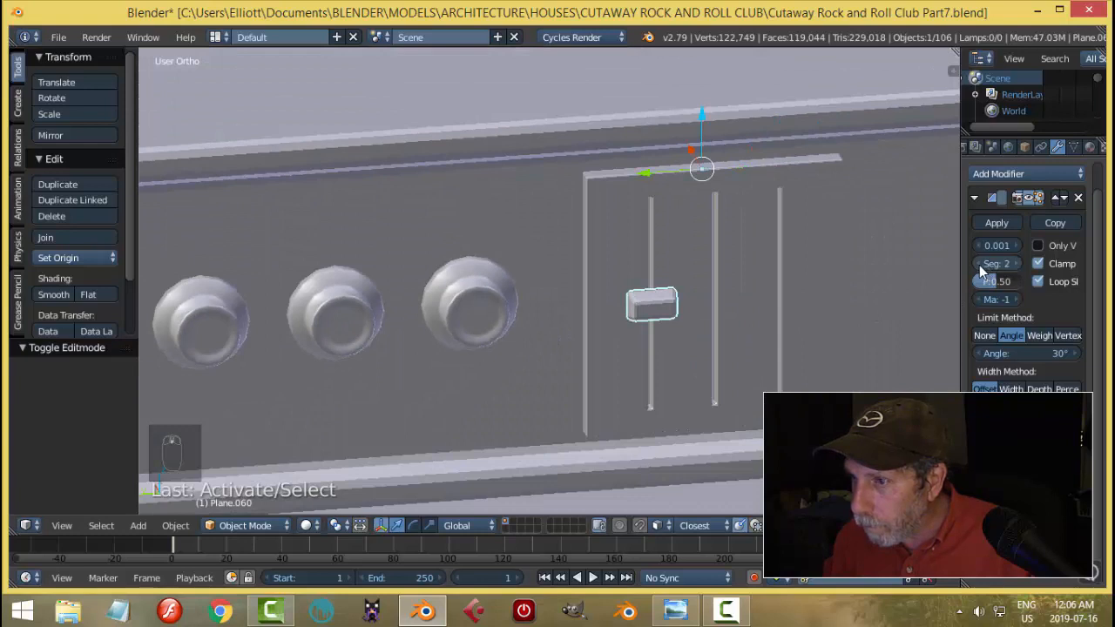
pyautogui.moveTo(980, 265); pyautogui.dragTo(970, 265)
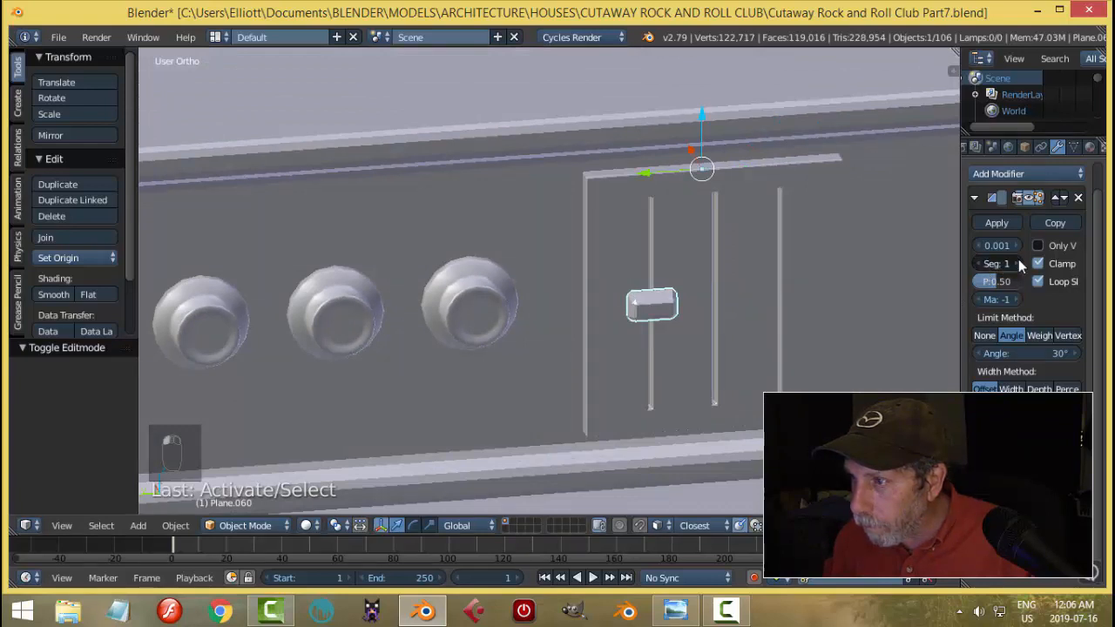
pyautogui.click(1014, 264)
pyautogui.click(985, 336)
pyautogui.scroll(1, 724, 352)
# Set the slider block's origin to its geometry.
pyautogui.rightClick(669, 317)
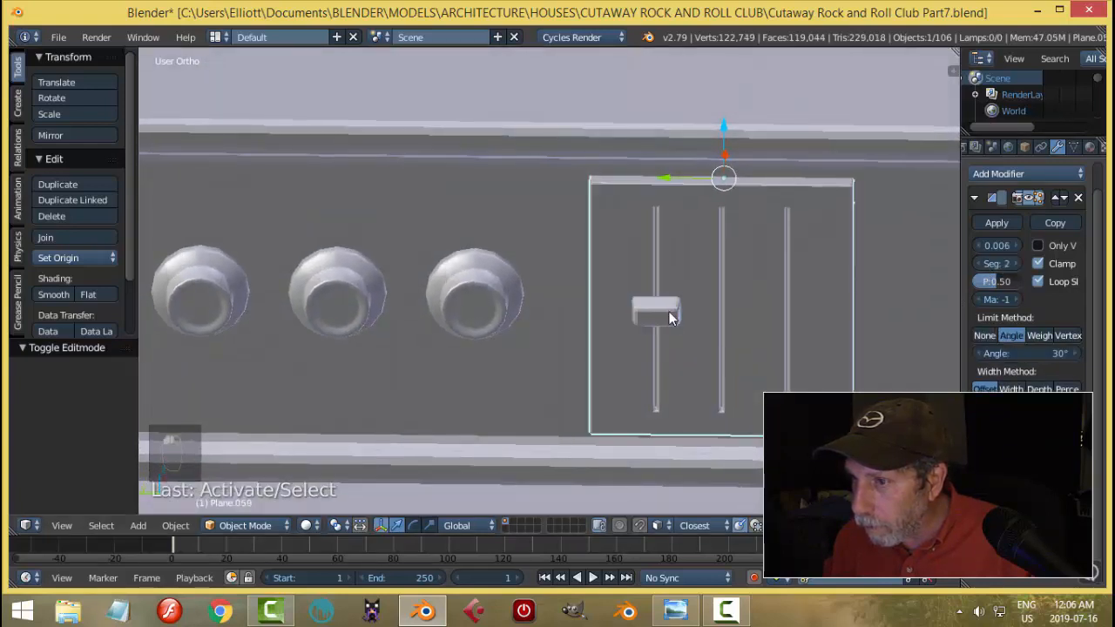
pyautogui.rightClick(668, 327)
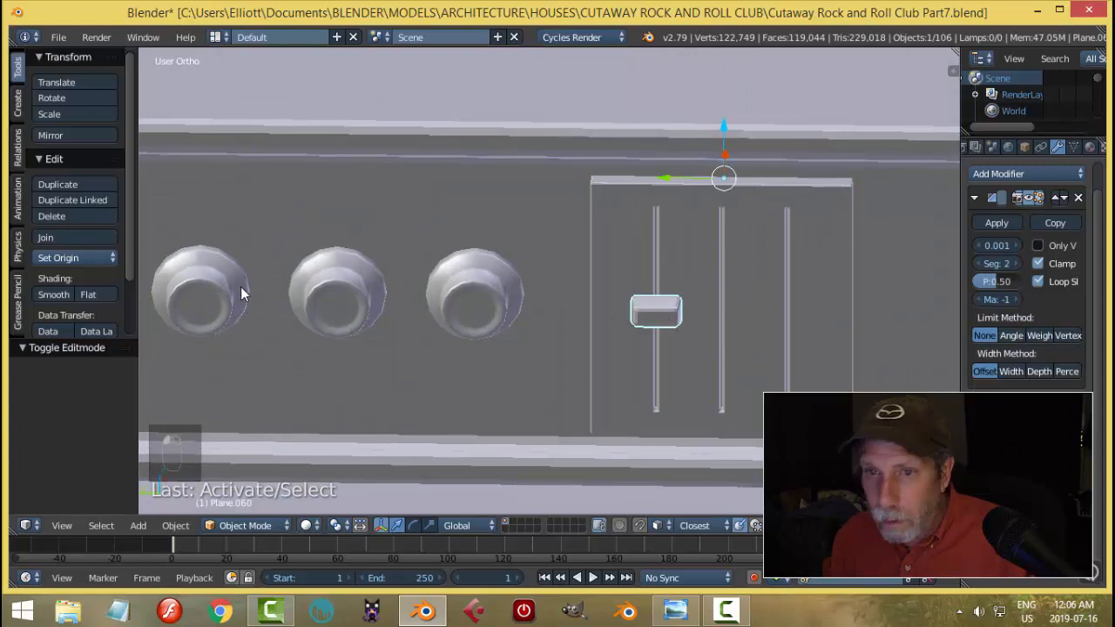
pyautogui.click(80, 256)
pyautogui.click(93, 292)
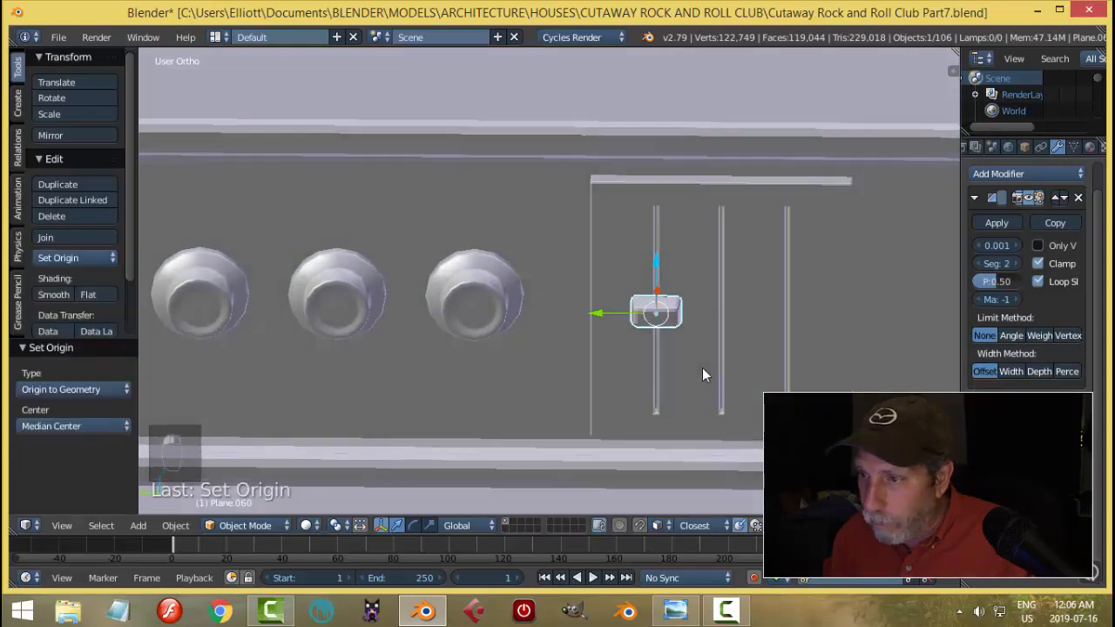
# Duplicate the slider block onto the middle groove and raise the copy 0.020 along Z.
pyautogui.hotkey('shift', 'd')
pyautogui.press('x')
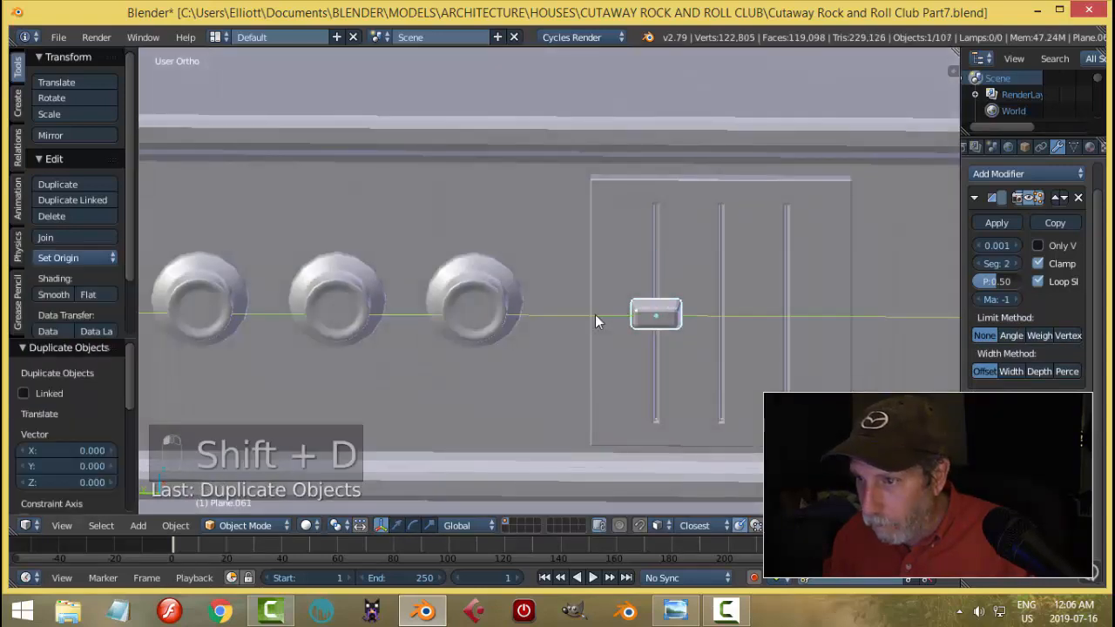
pyautogui.click(658, 335)
pyautogui.moveTo(719, 258); pyautogui.dragTo(719, 185)
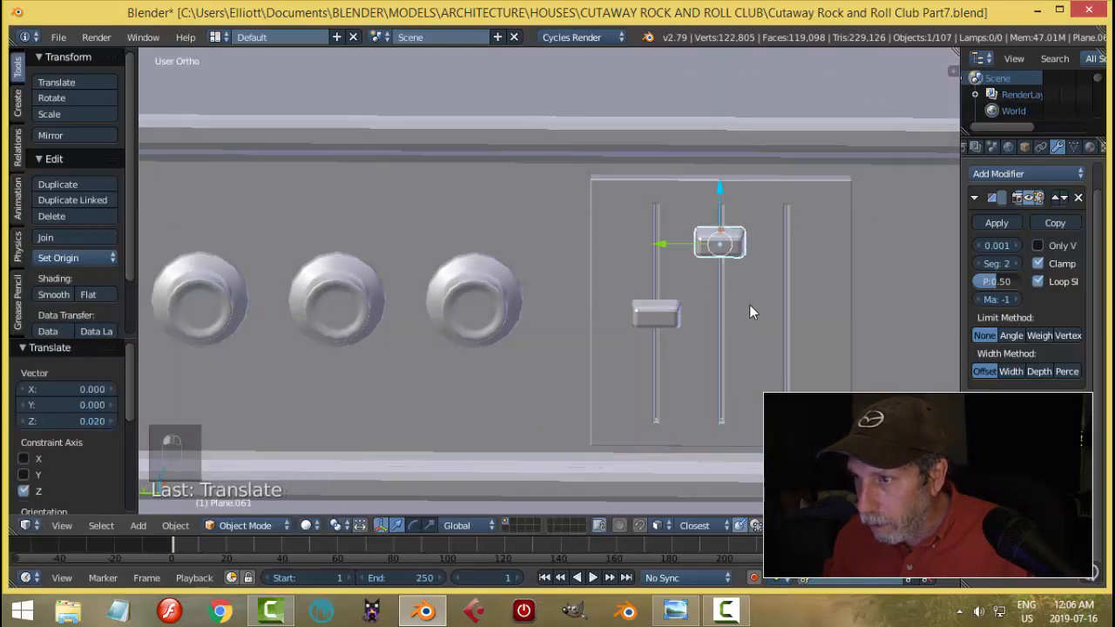
# Duplicate the middle slider -0.018 along Y onto the third groove, lower the copy toward the groove's bottom, and deselect everything.
pyautogui.hotkey('shift', 'd')
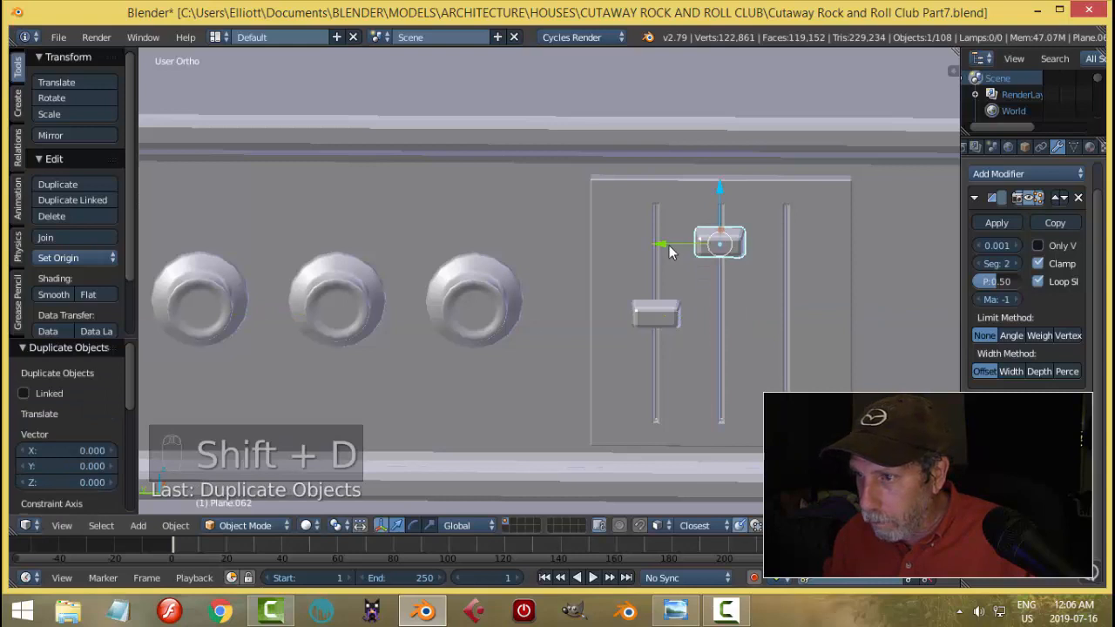
pyautogui.press('x')
pyautogui.click(734, 258)
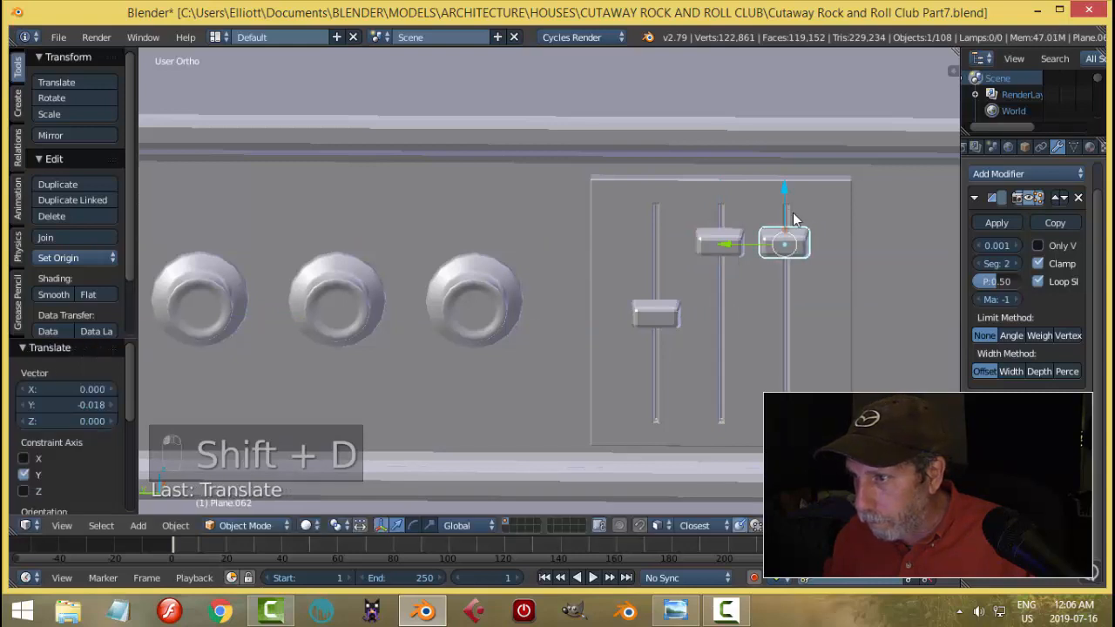
pyautogui.moveTo(782, 200); pyautogui.dragTo(785, 320)
pyautogui.press('a')
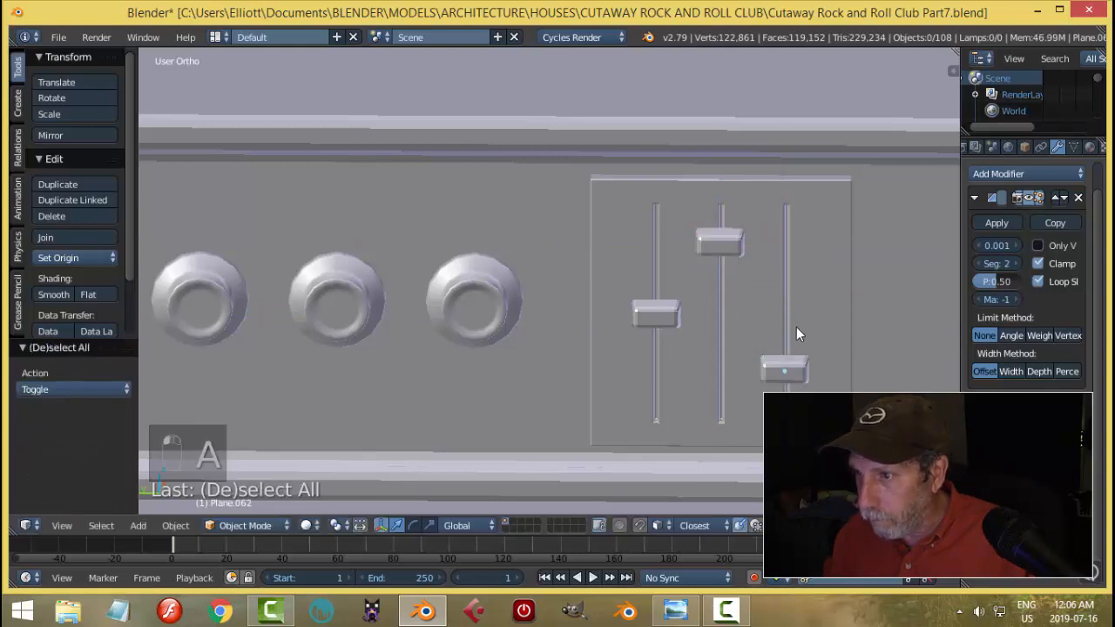
# Save the blend file with the three finished sliders on the amplifier head.
pyautogui.scroll(-6, 681, 364)
pyautogui.moveTo(681, 358); pyautogui.dragTo(608, 314, button='middle')
pyautogui.scroll(3, 654, 401)
pyautogui.scroll(-6, 650, 375)
pyautogui.hotkey('ctrl', 's')
# Select the switch beside the last knob on the small Blender amplifier and duplicate it in place.
pyautogui.scroll(-4, 594, 336)
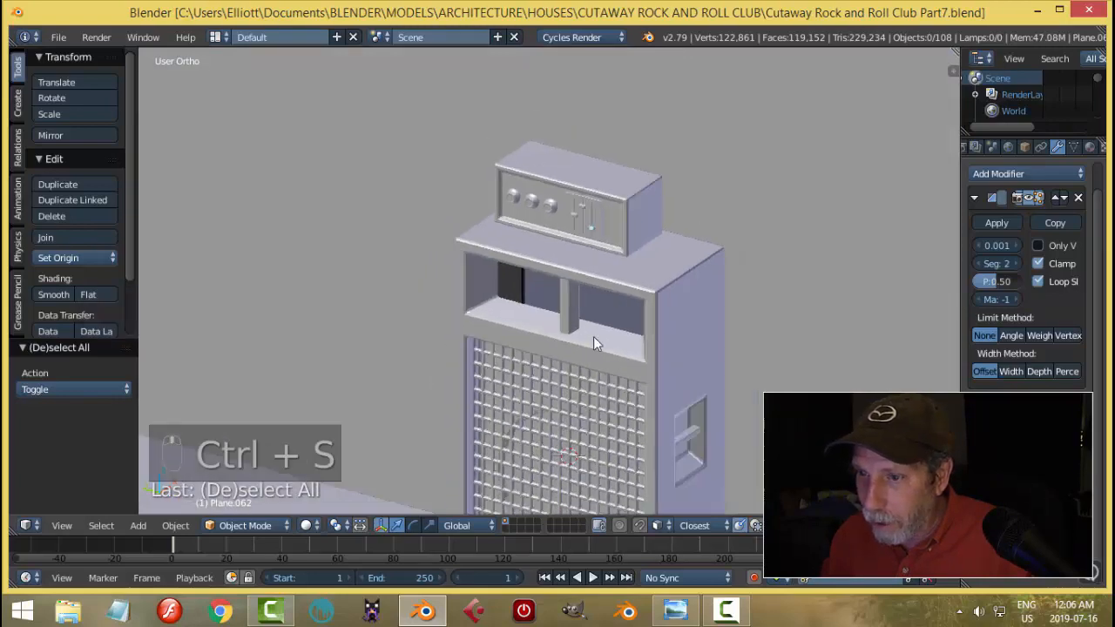
pyautogui.keyDown('shift'); pyautogui.moveTo(560, 398); pyautogui.dragTo(633, 279, button='middle'); pyautogui.keyUp('shift')
pyautogui.keyDown('shift'); pyautogui.moveTo(277, 411); pyautogui.dragTo(445, 373, button='middle'); pyautogui.keyUp('shift')
pyautogui.scroll(3, 445, 375)
pyautogui.scroll(2, 453, 391)
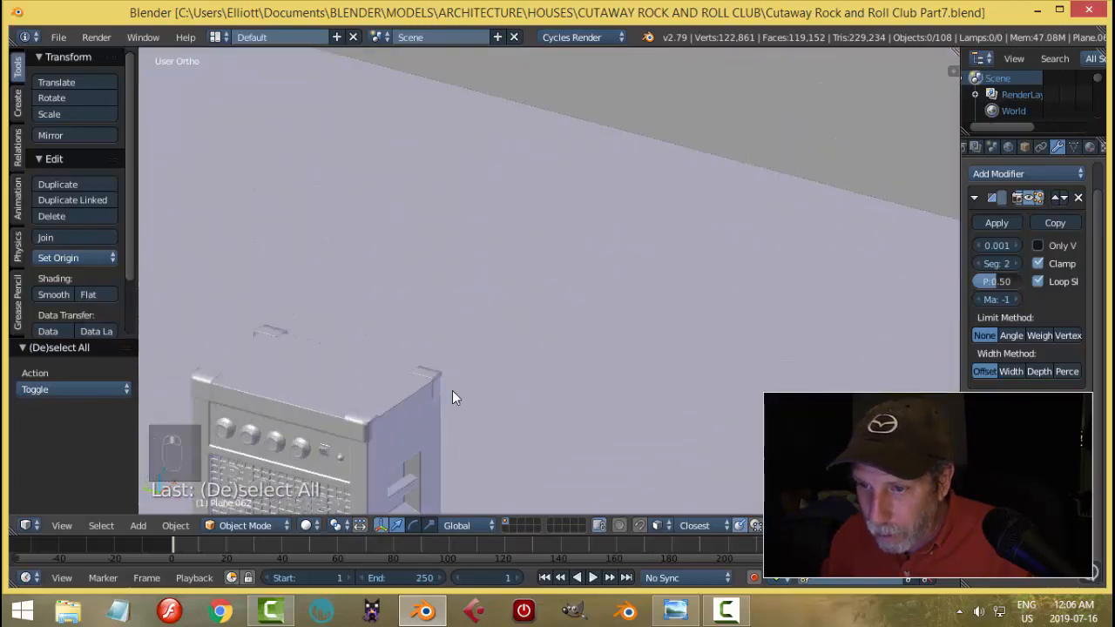
pyautogui.keyDown('shift'); pyautogui.moveTo(404, 468); pyautogui.dragTo(580, 336, button='middle'); pyautogui.keyUp('shift')
pyautogui.scroll(3, 578, 336)
pyautogui.rightClick(469, 343)
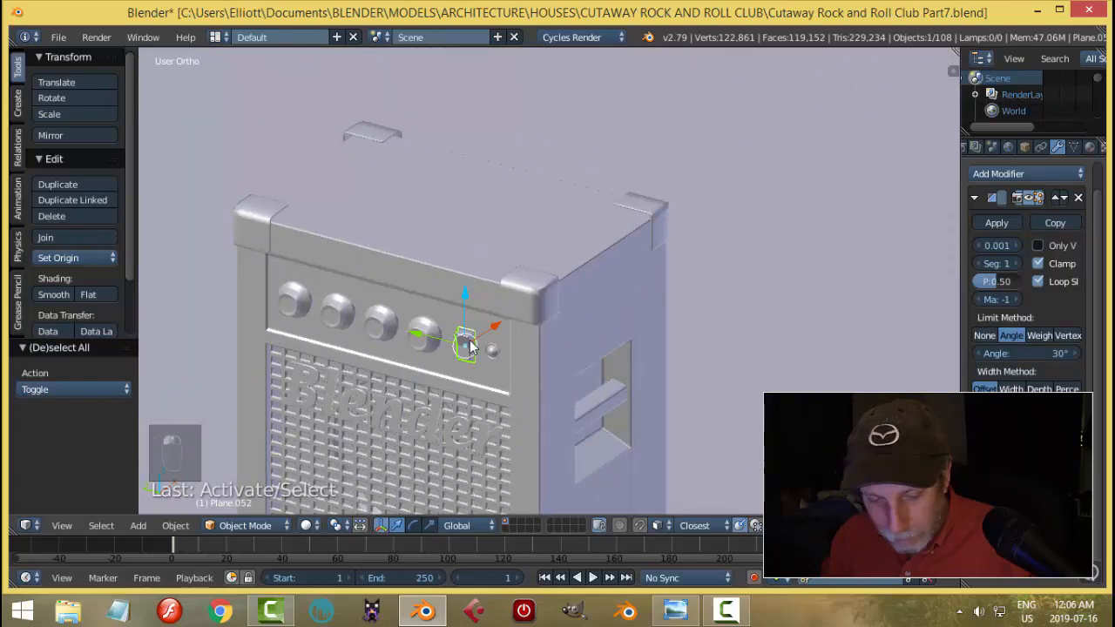
pyautogui.hotkey('shift', 'd')
pyautogui.rightClick(675, 320)
# Move the switch copy 1.210 along X, then -0.096 in X and -0.551 in Y to the amplifier head's front in top view.
pyautogui.scroll(-4, 678, 322)
pyautogui.scroll(2, 543, 295)
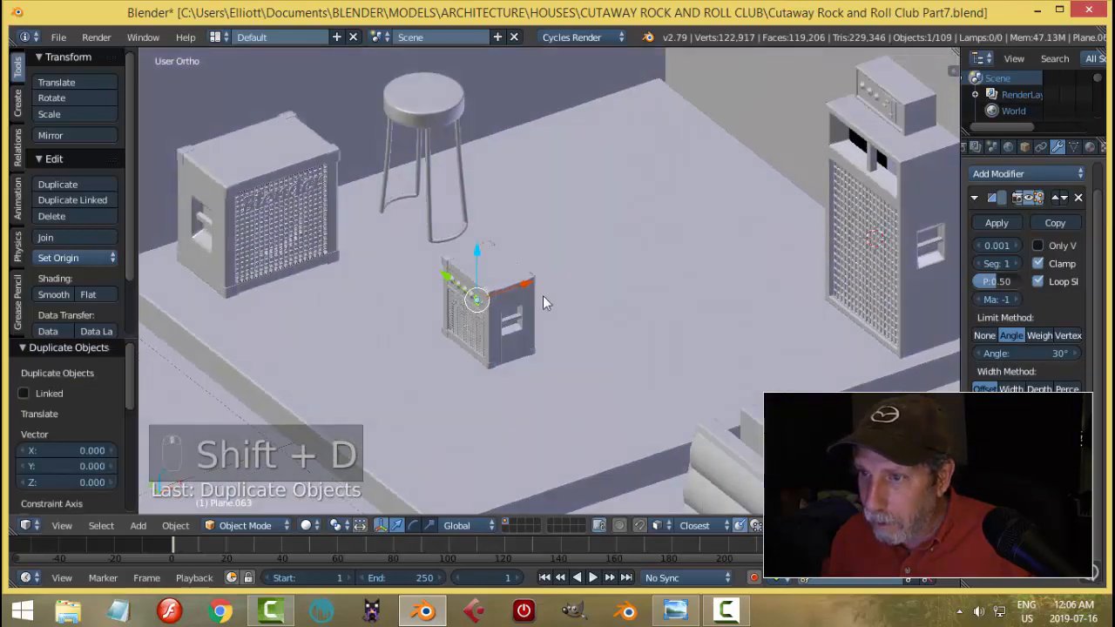
pyautogui.moveTo(532, 291); pyautogui.dragTo(892, 209)
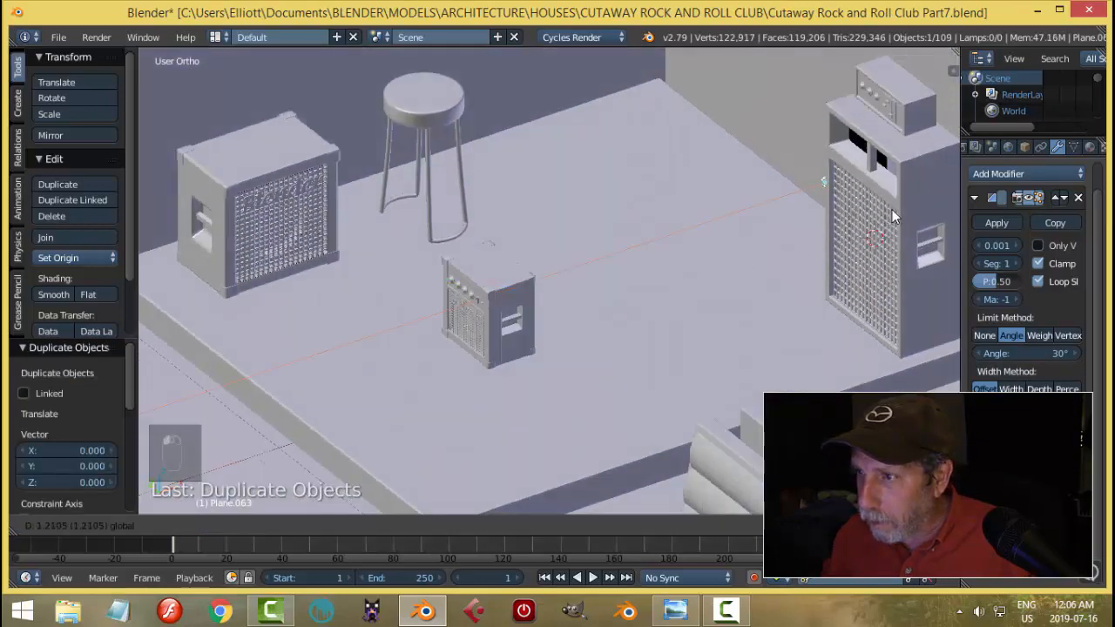
pyautogui.press('KP_7')
pyautogui.scroll(2, 837, 193)
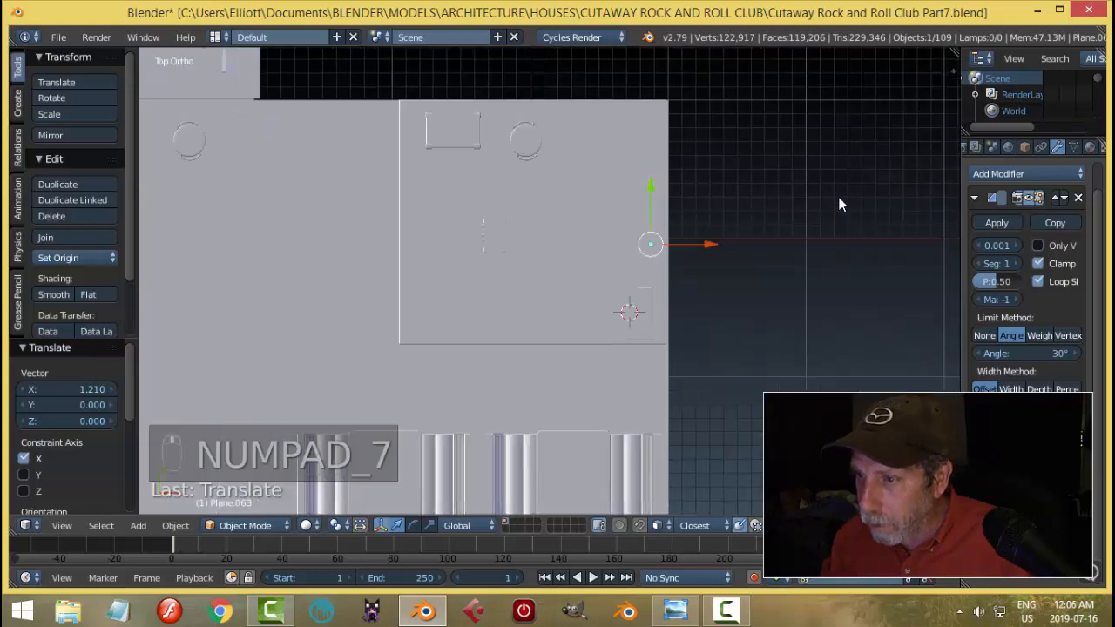
pyautogui.scroll(1, 832, 210)
pyautogui.press('g')
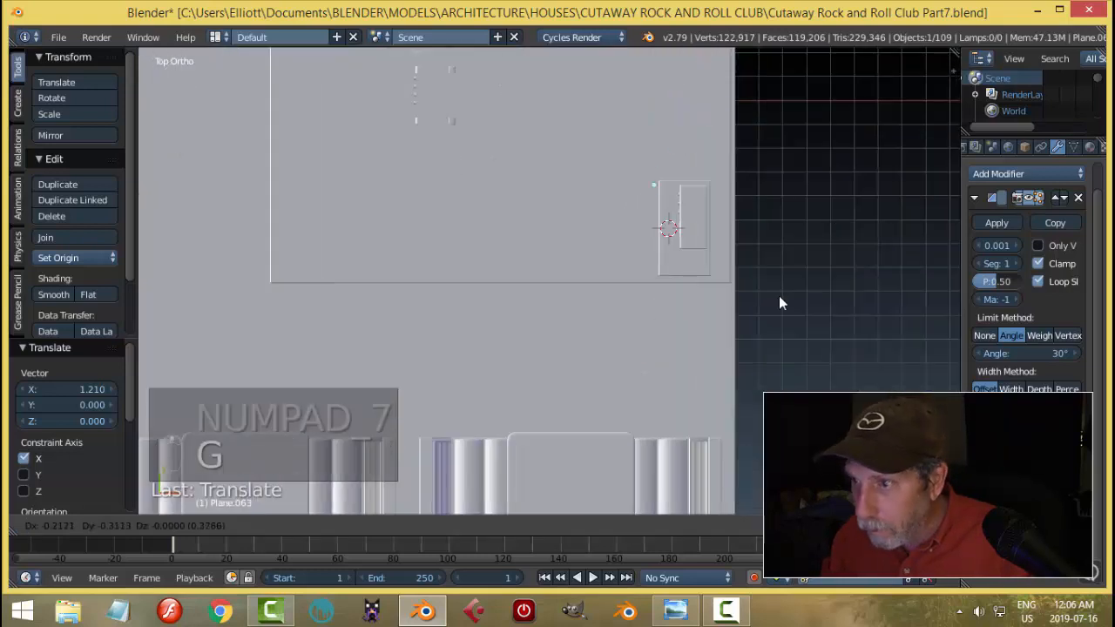
pyautogui.click(806, 341)
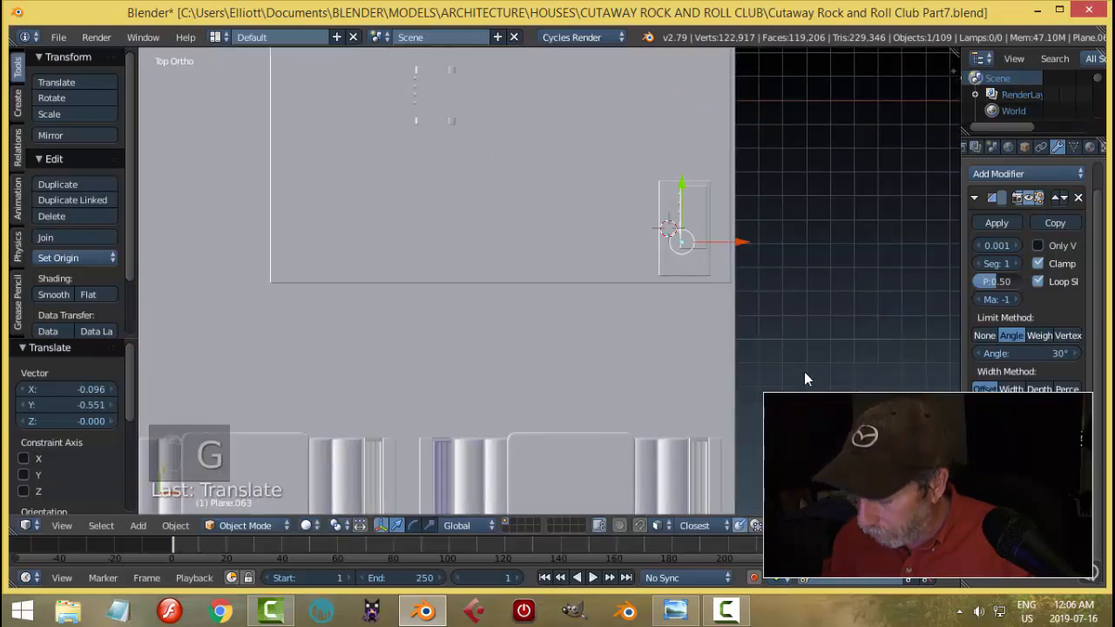
# In left view, raise the switch copy 0.534 along Z to the height of the amplifier head's knobs.
pyautogui.press('ctrl+KP_3')
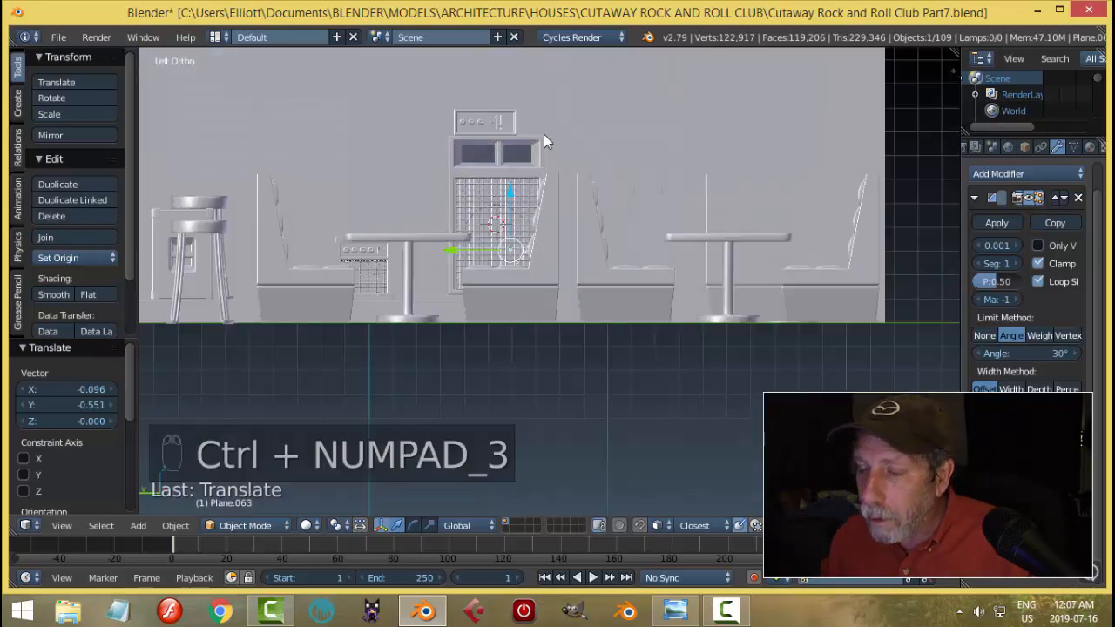
pyautogui.scroll(3, 606, 334)
pyautogui.press('g')
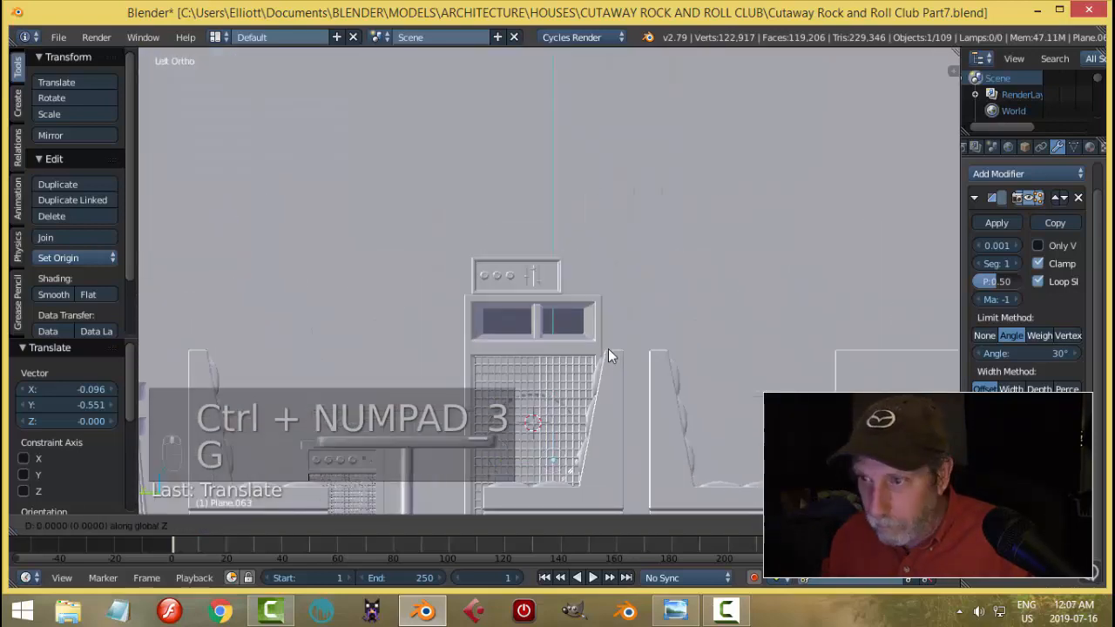
pyautogui.click(581, 172)
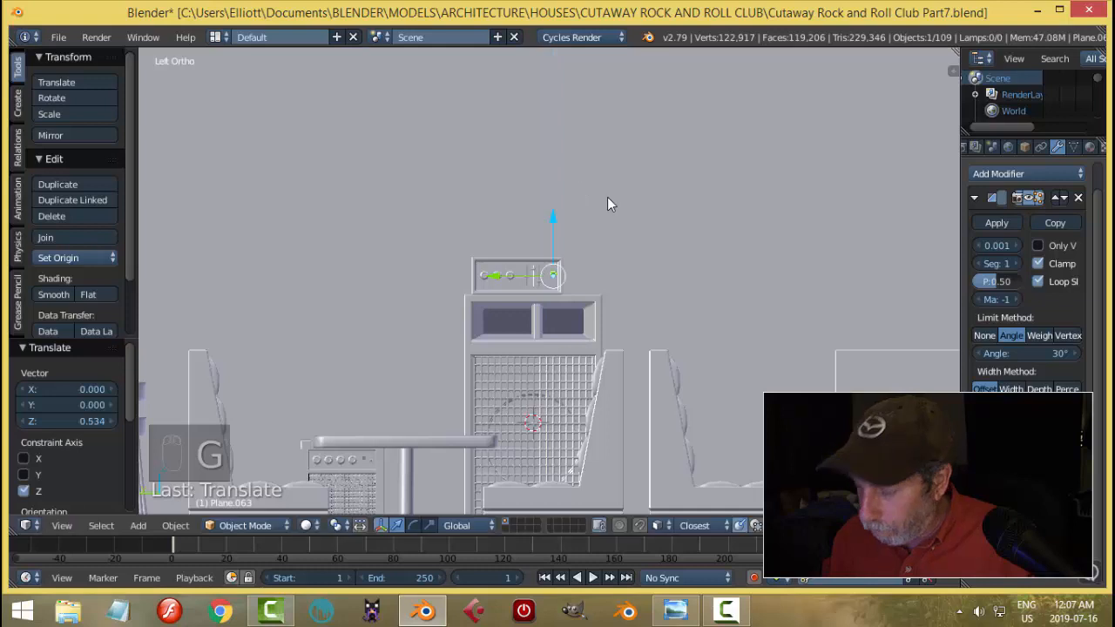
# Move the switch copy -0.006 along X so it sits on the amplifier head's front panel.
pyautogui.press('KP_Decimal')
pyautogui.scroll(-3, 610, 227)
pyautogui.moveTo(643, 262); pyautogui.dragTo(592, 275, button='middle')
pyautogui.press('g')
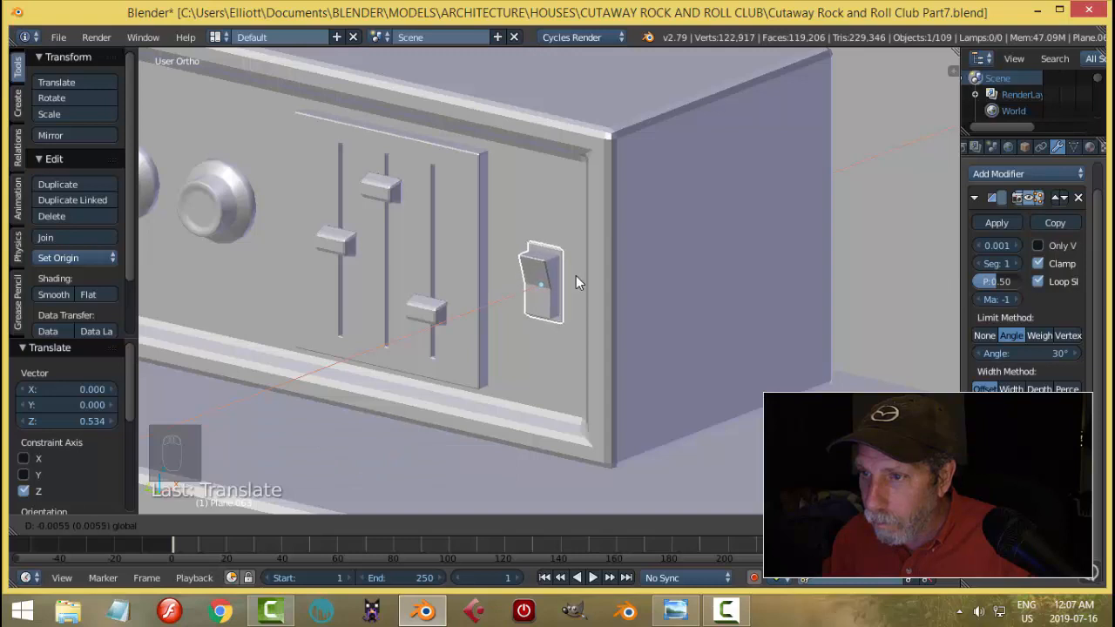
pyautogui.click(577, 275)
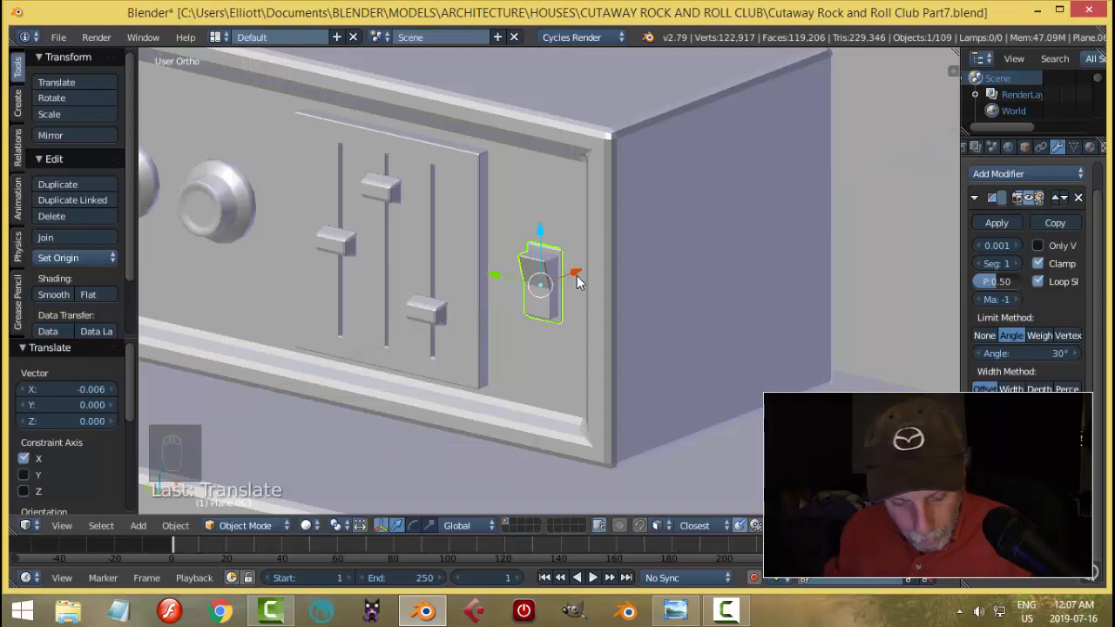
# Remove the switch copy from its group, nudge it along X against the front panel, and deselect everything.
pyautogui.hotkey('ctrl', 'alt', 'g')
pyautogui.click(576, 275)
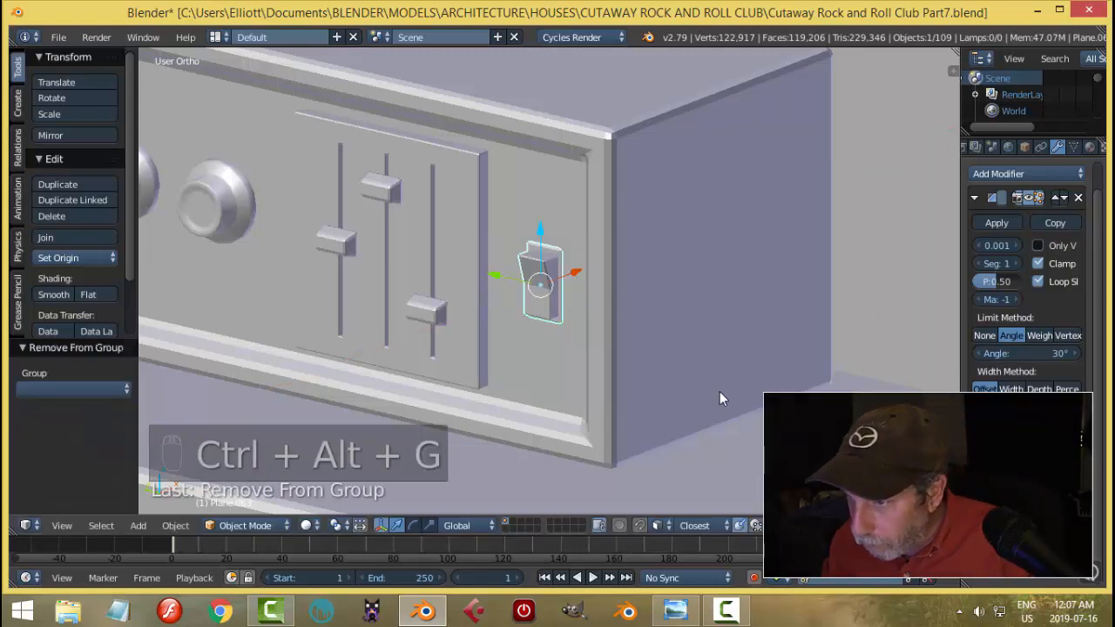
pyautogui.moveTo(695, 414); pyautogui.dragTo(627, 447, button='middle')
pyautogui.scroll(3, 607, 314)
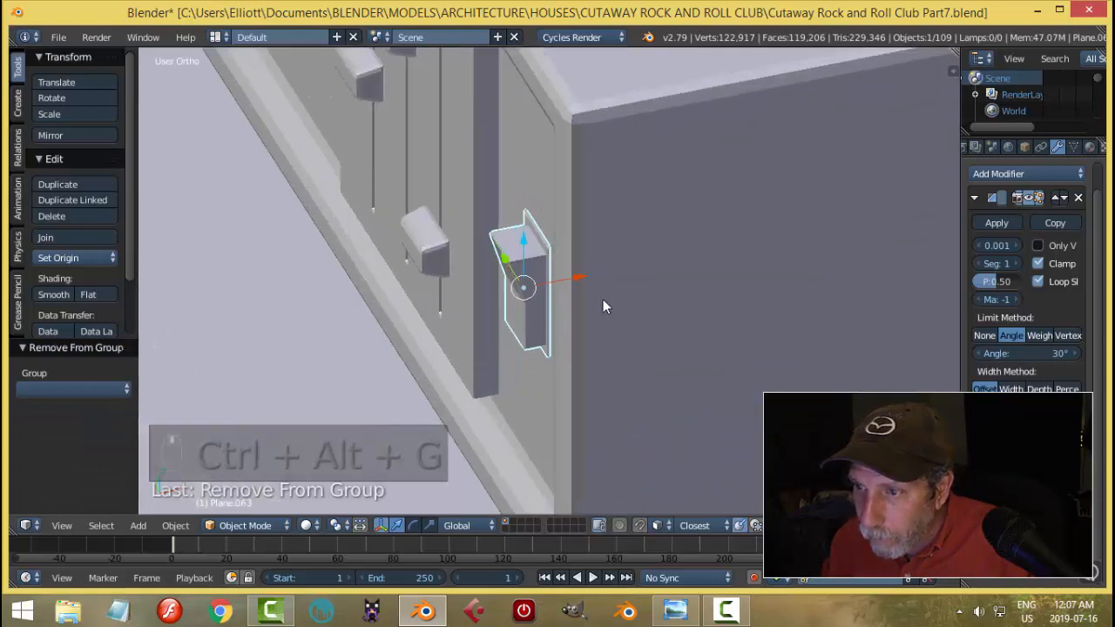
pyautogui.moveTo(575, 276); pyautogui.dragTo(583, 281)
pyautogui.press('a')
# Shift the amplifier head's switch slightly along Y toward the slider panel and deselect it.
pyautogui.scroll(-5, 579, 340)
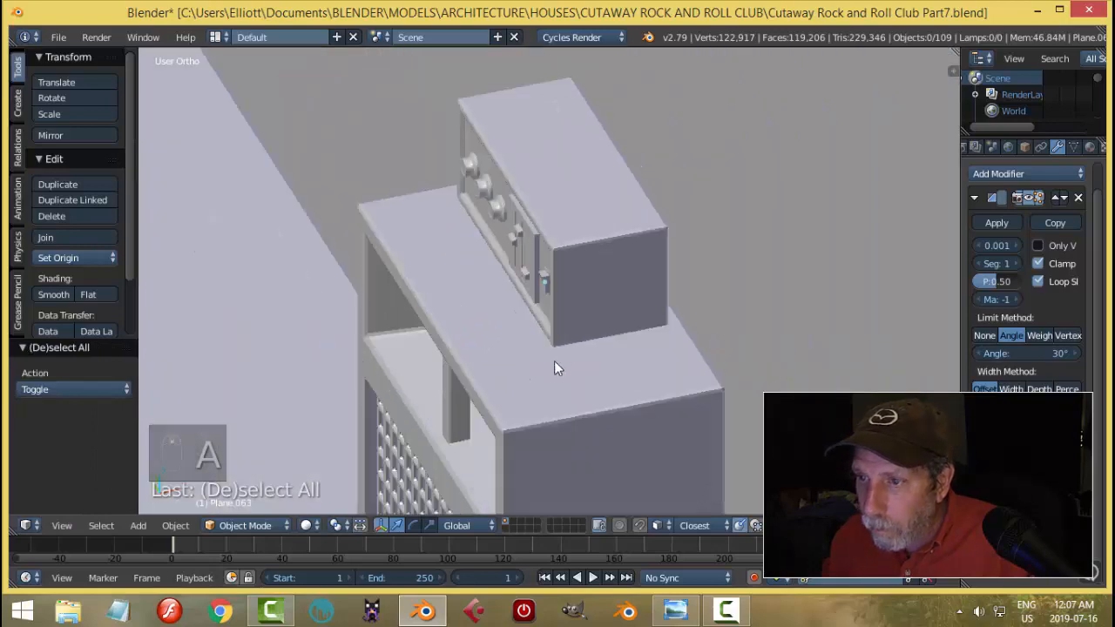
pyautogui.moveTo(554, 361); pyautogui.dragTo(703, 322, button='middle')
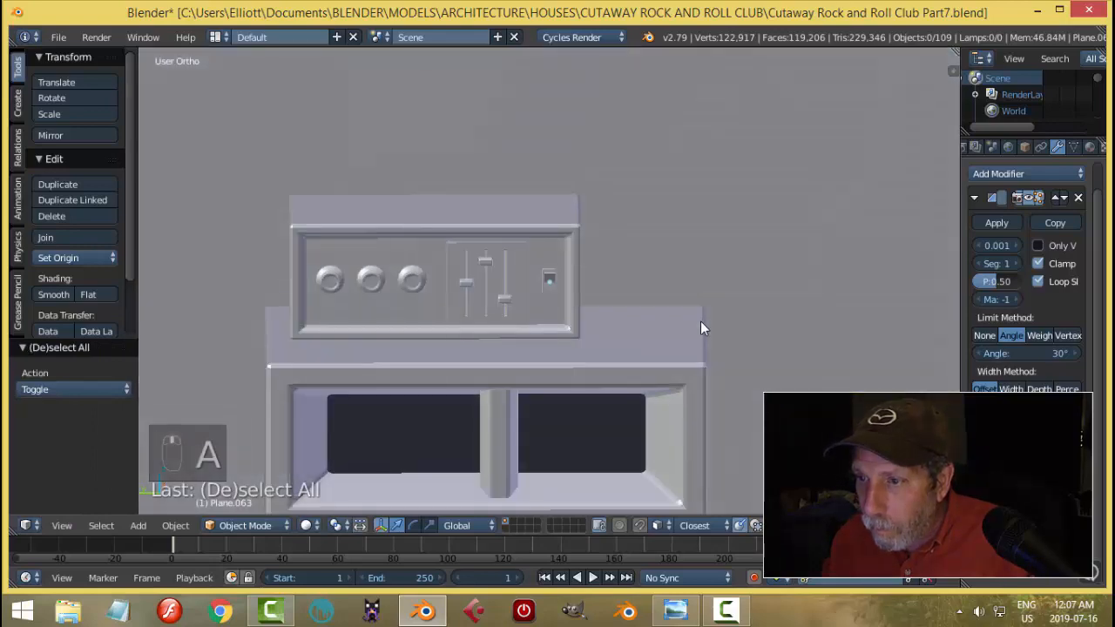
pyautogui.rightClick(541, 278)
pyautogui.moveTo(494, 282); pyautogui.dragTo(487, 280)
pyautogui.press('a')
# Save the blend file with the switch added to the amplifier head.
pyautogui.scroll(-5, 557, 297)
pyautogui.moveTo(620, 309); pyautogui.dragTo(707, 348, button='middle')
pyautogui.hotkey('ctrl', 's')
pyautogui.scroll(4, 597, 425)
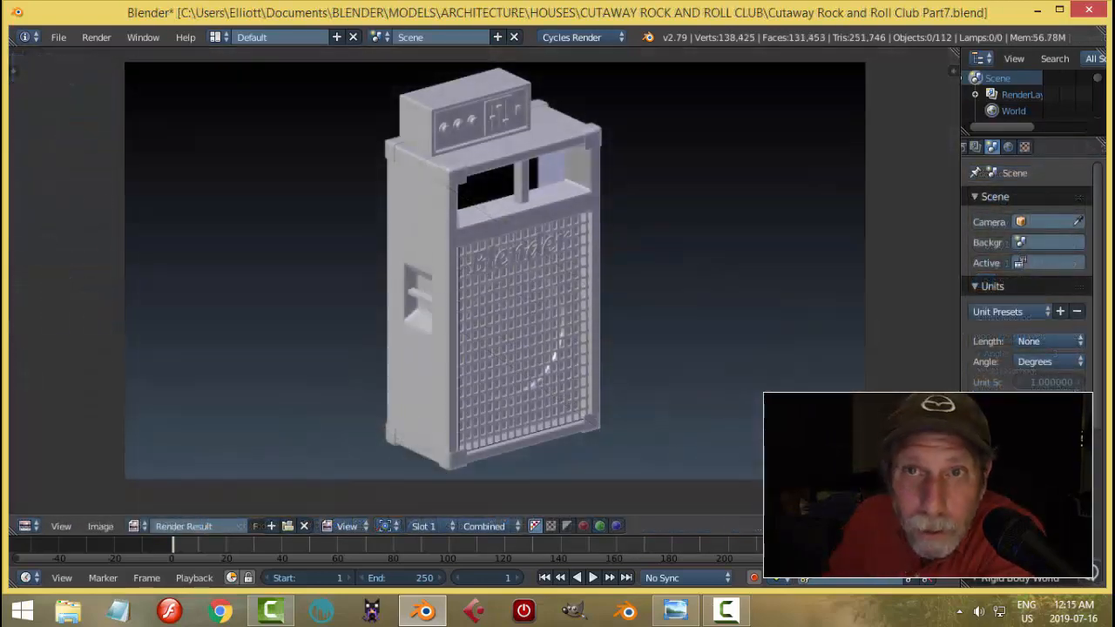